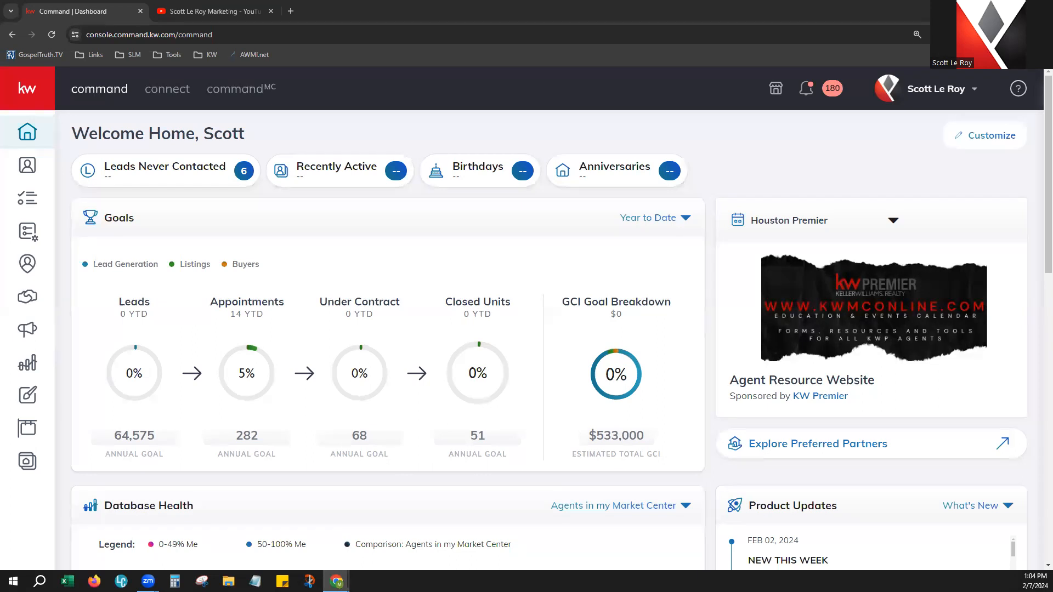
# Step: Expand the navigation on the Command home dashboard and open the Contacts list
pyautogui.moveTo(249, 398)
pyautogui.click(25, 92)
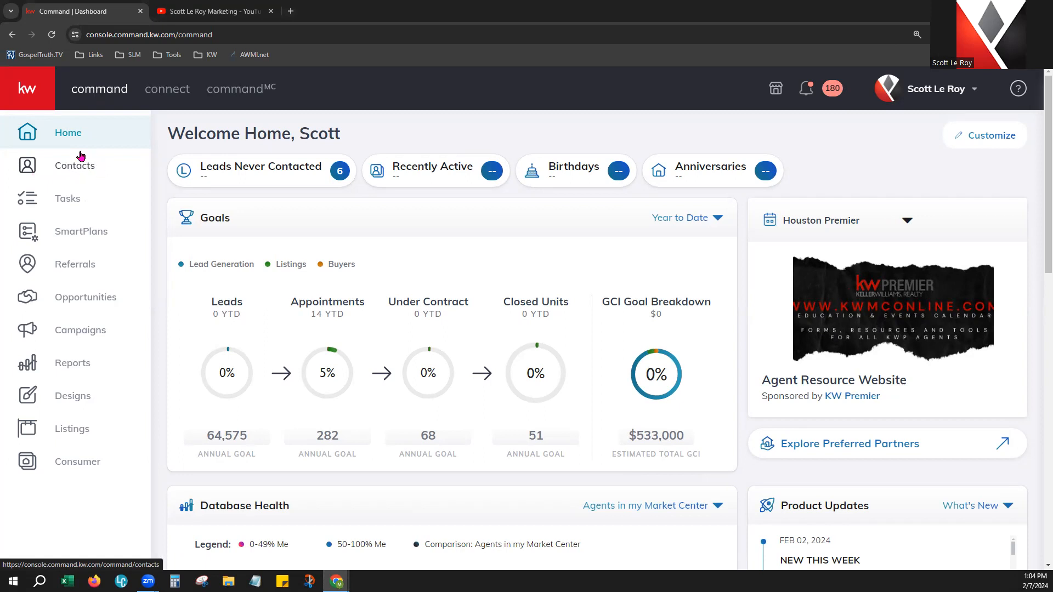
pyautogui.click(48, 166)
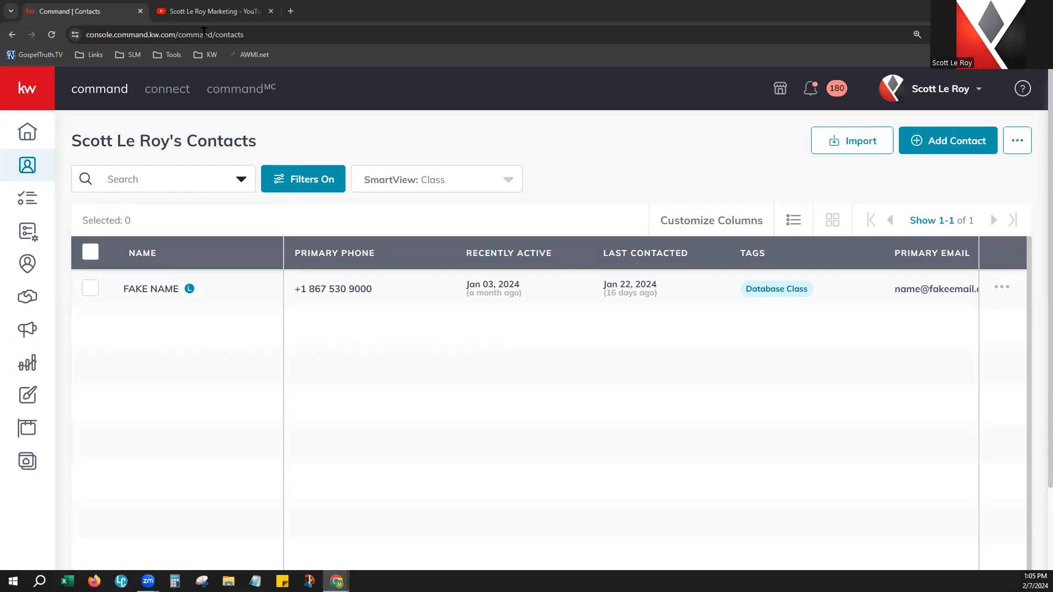
# Step: Switch to the YouTube tab, review the channel's "database overview" search results, and close that tab
pyautogui.click(213, 11)
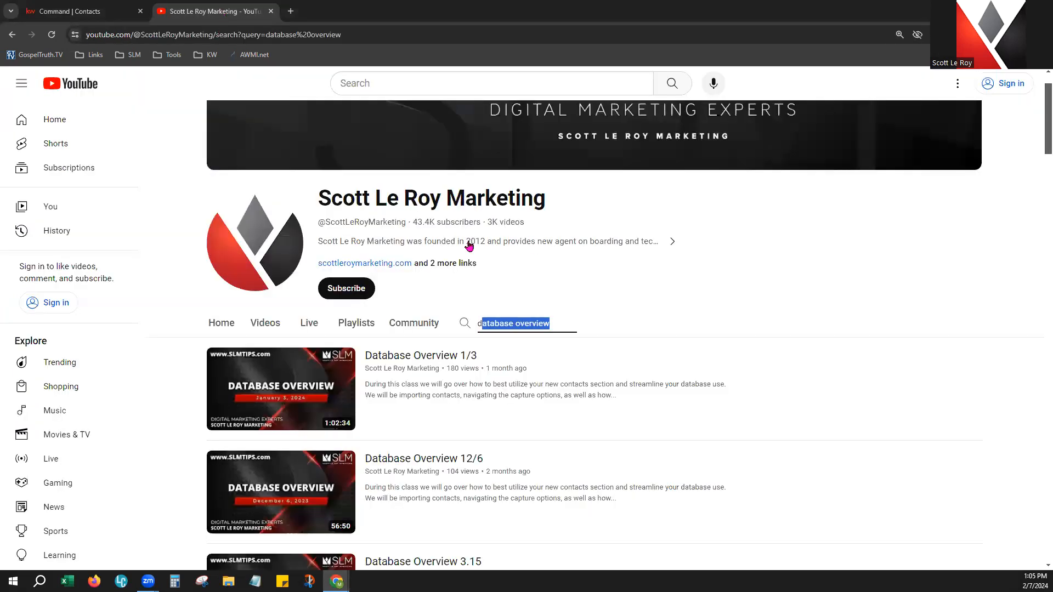
pyautogui.click(559, 322)
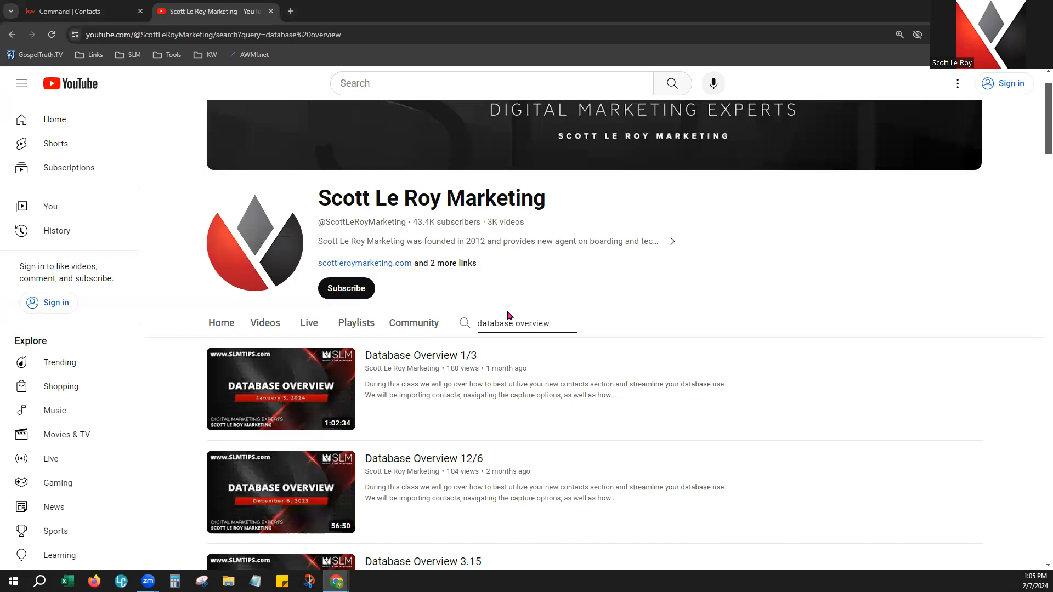
pyautogui.click(270, 10)
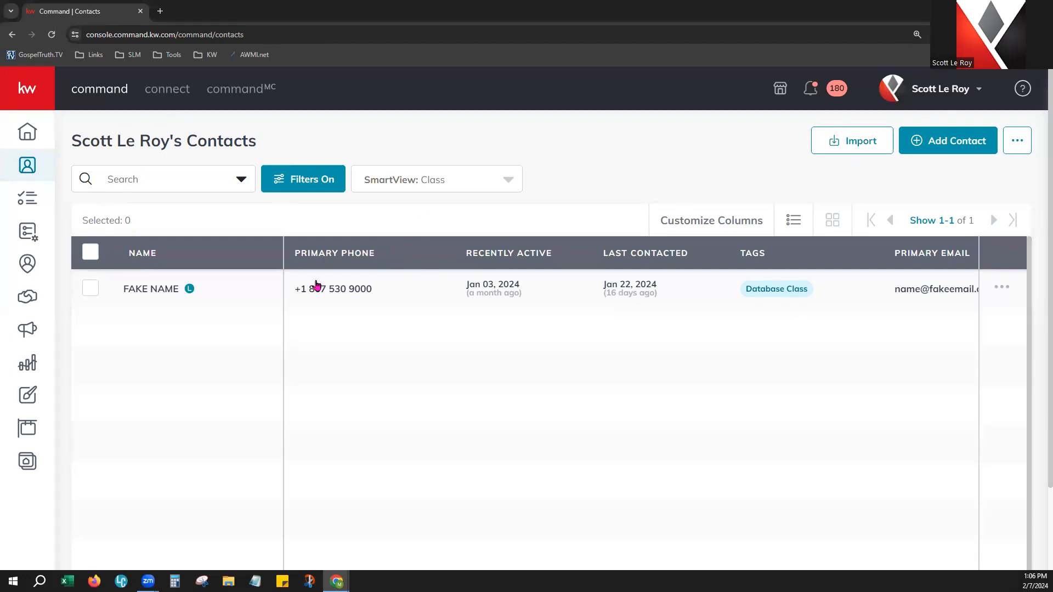
# Step: Review the fields the contact search can cover, from First Name to Everything
pyautogui.click(242, 179)
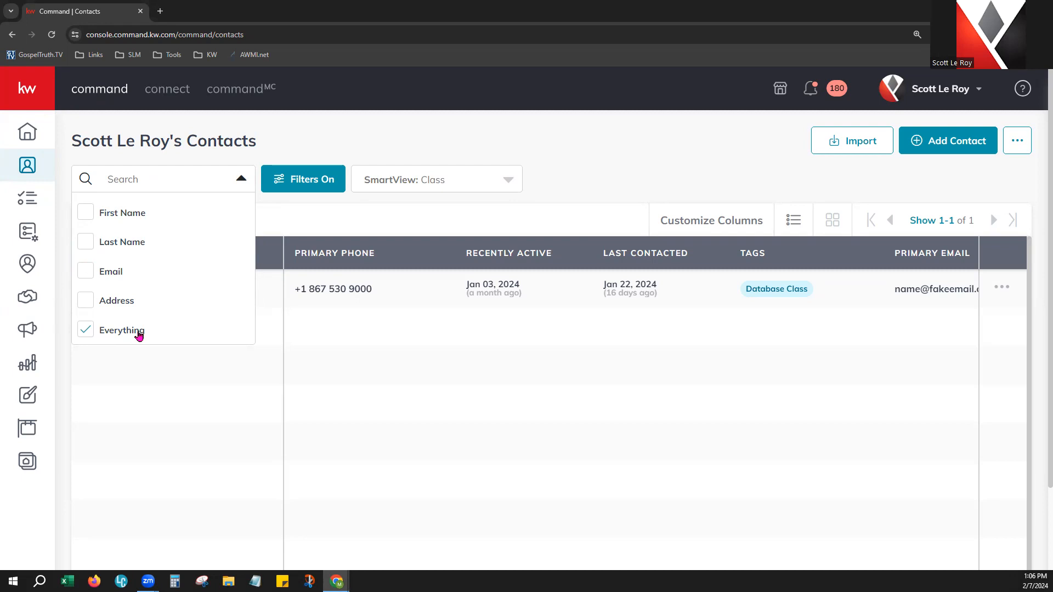
pyautogui.click(160, 187)
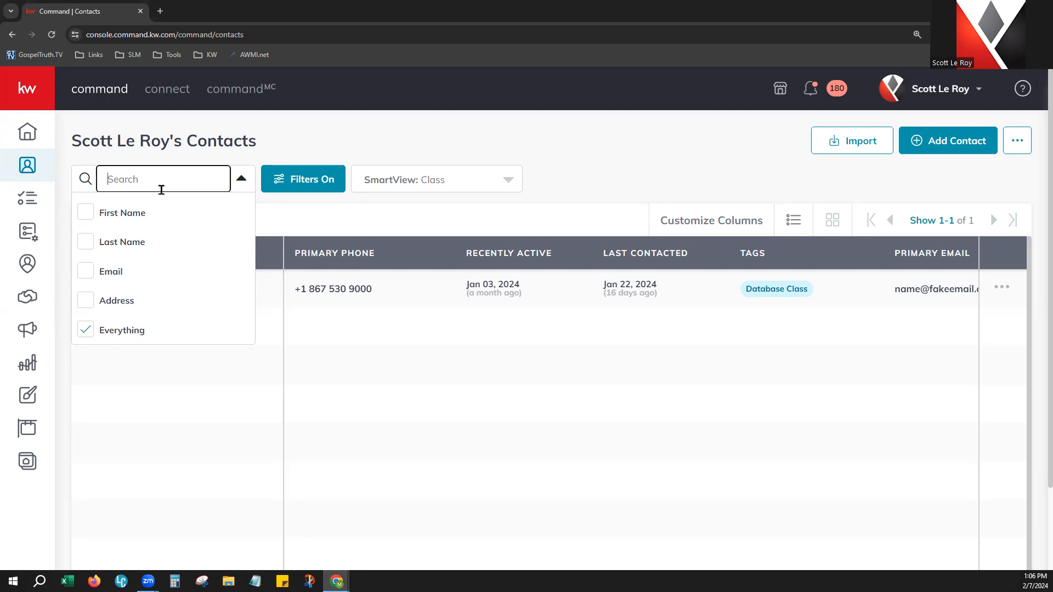
pyautogui.click(331, 335)
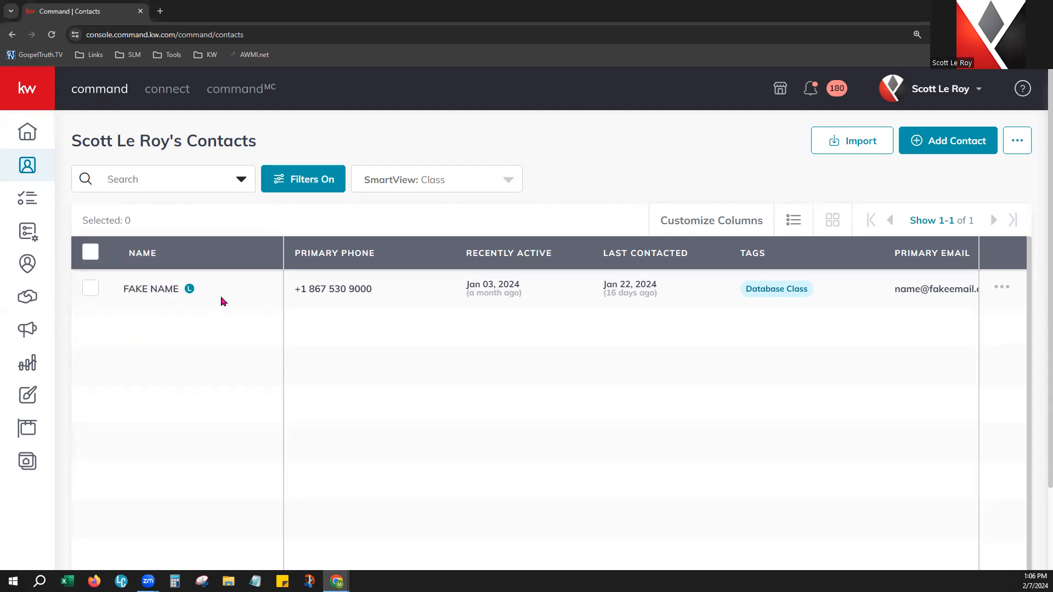
# Step: Search the contacts by three digits of the listed phone number, clear the search, and review the search field options again
pyautogui.click(138, 176)
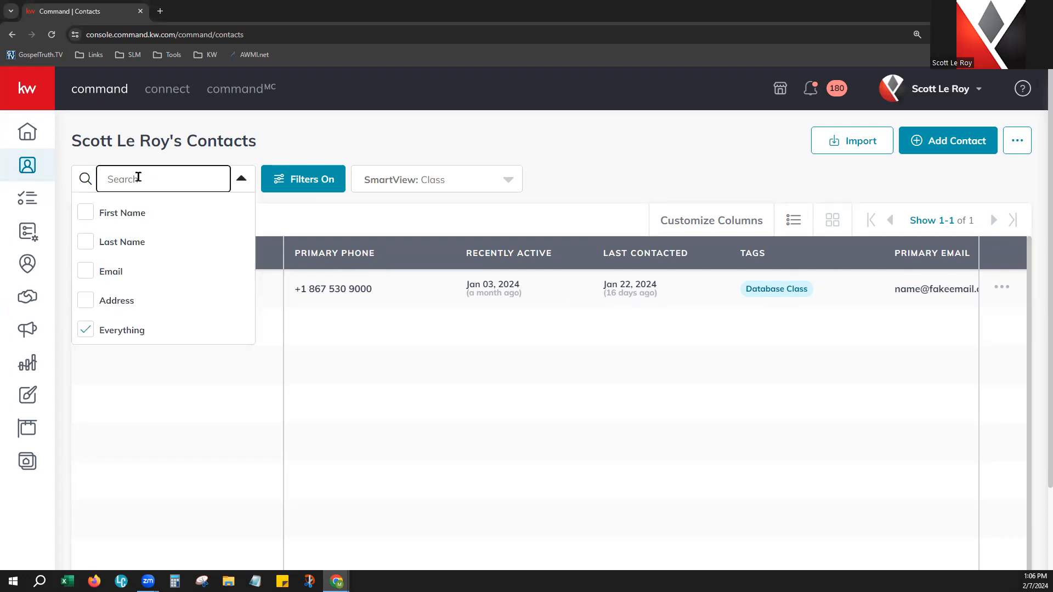
pyautogui.write('530')
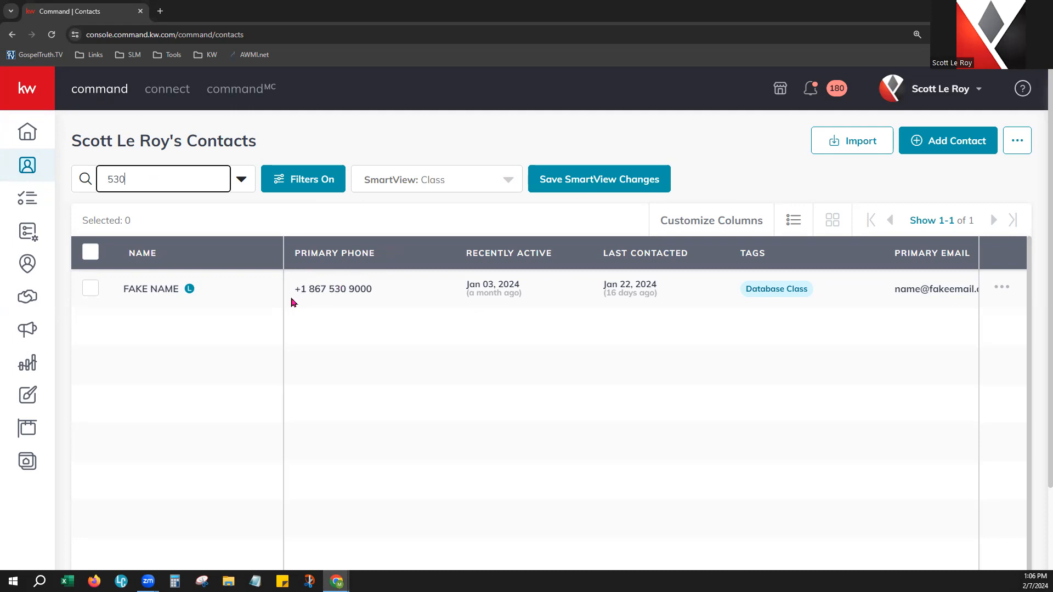
pyautogui.click(132, 189)
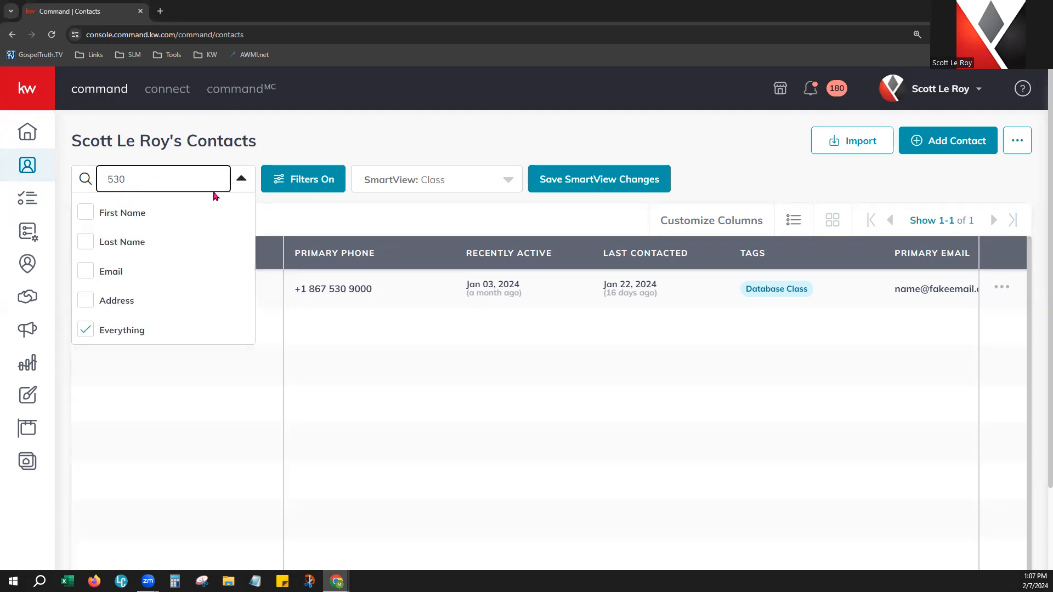
pyautogui.press('BackSpace')
pyautogui.press('BackSpace')
pyautogui.press('BackSpace')
pyautogui.click(213, 190)
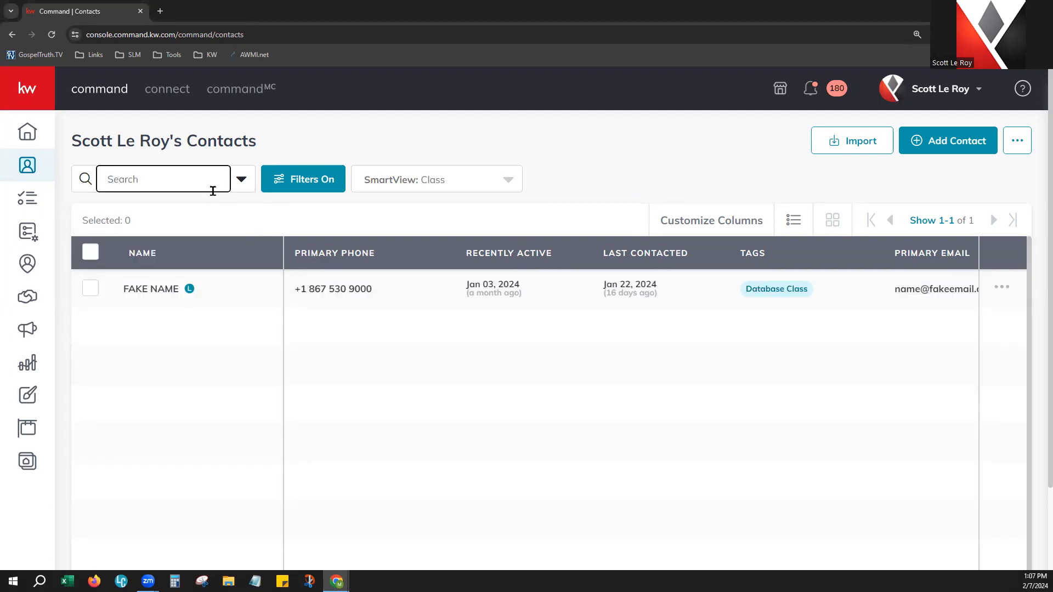
pyautogui.click(241, 183)
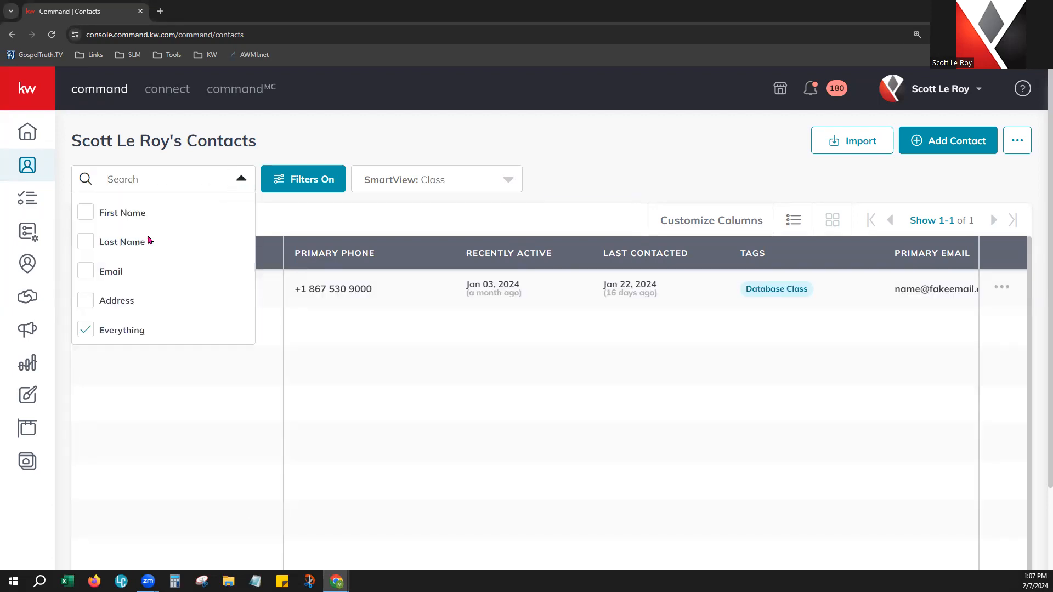
pyautogui.click(244, 178)
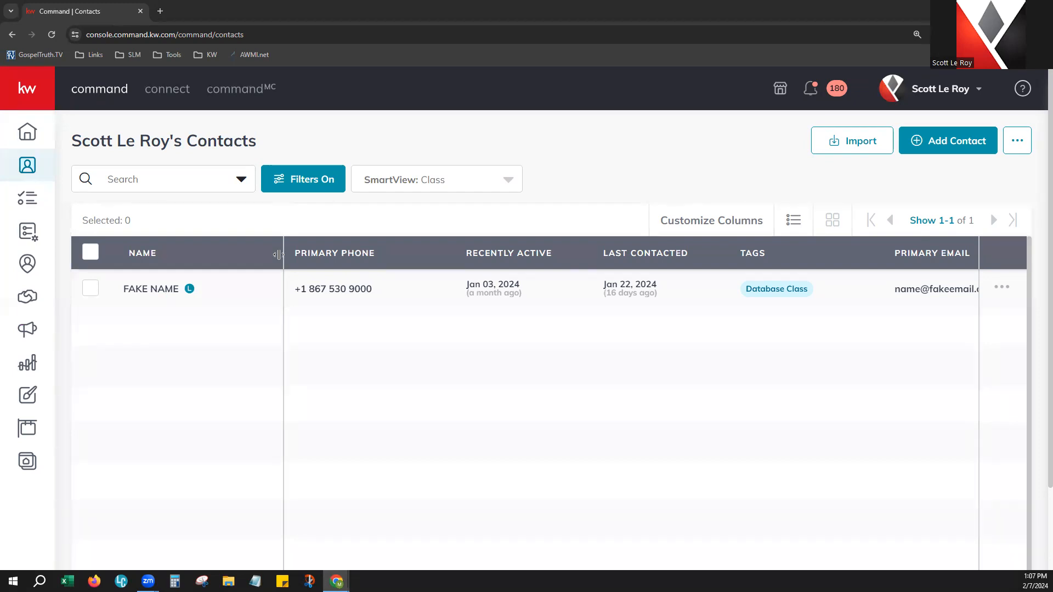
# Step: Open the contact filters and collapse the Contact Type, Tags and Agent Site Connection sections
pyautogui.click(304, 189)
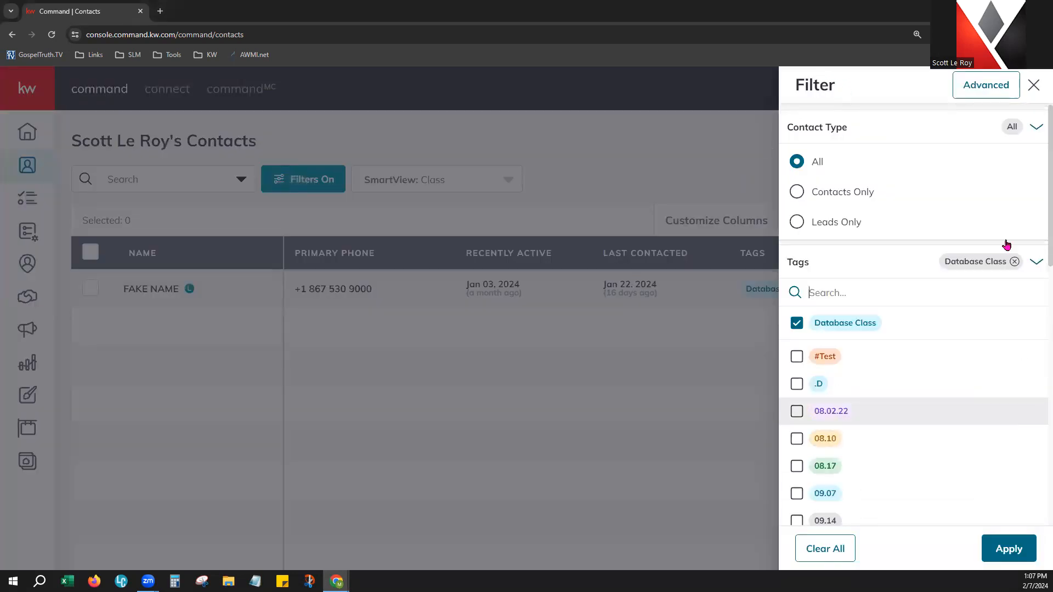
pyautogui.click(1039, 132)
pyautogui.click(1036, 165)
pyautogui.click(1033, 247)
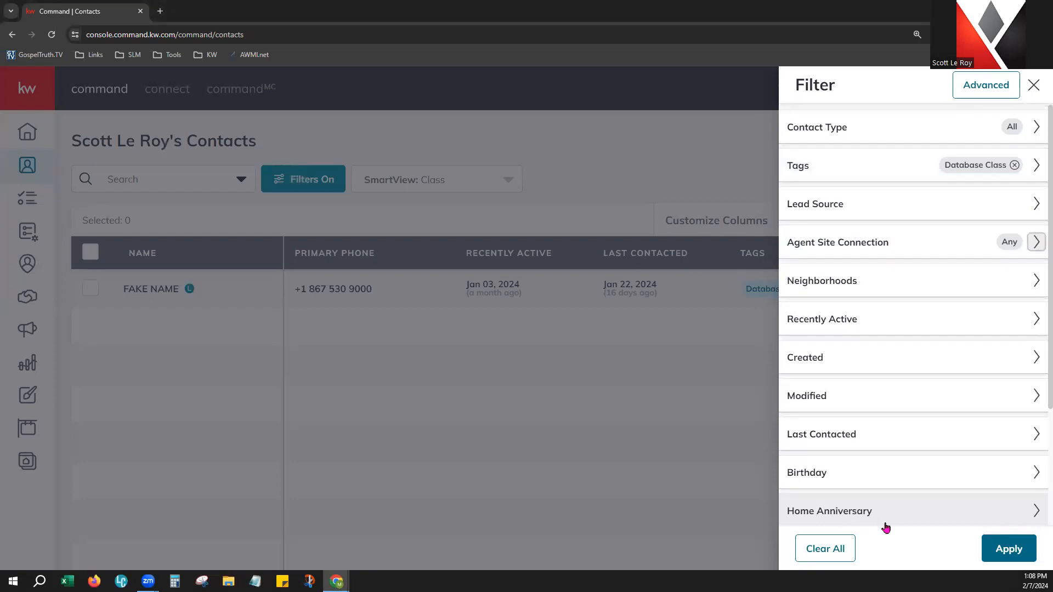
# Step: Examine the Birthday filter's Within Next option and its time units, and collapse the section
pyautogui.click(853, 478)
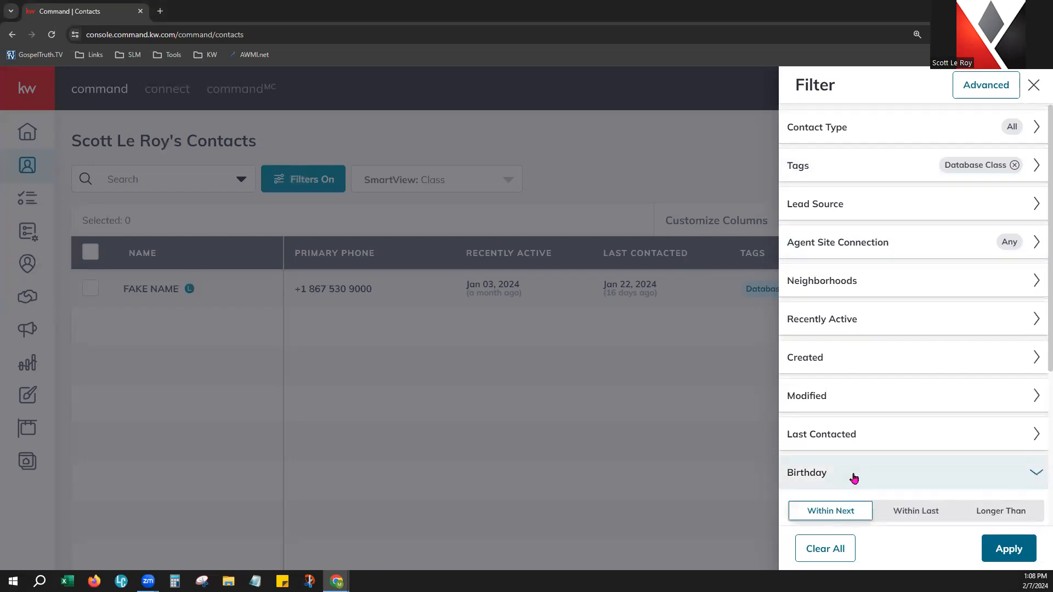
pyautogui.scroll(-3, 855, 439)
pyautogui.click(906, 378)
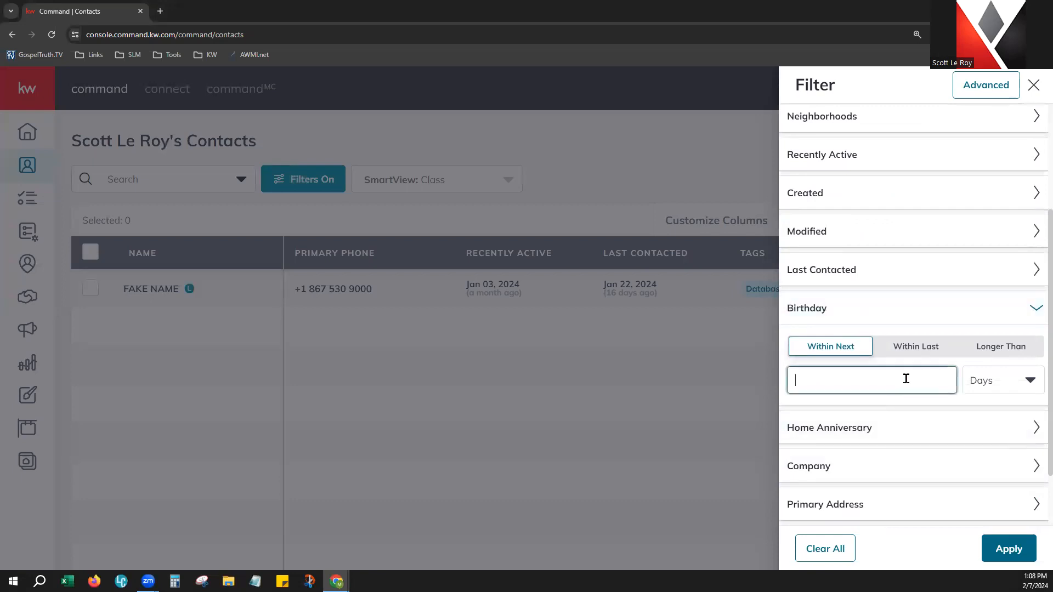
pyautogui.click(981, 383)
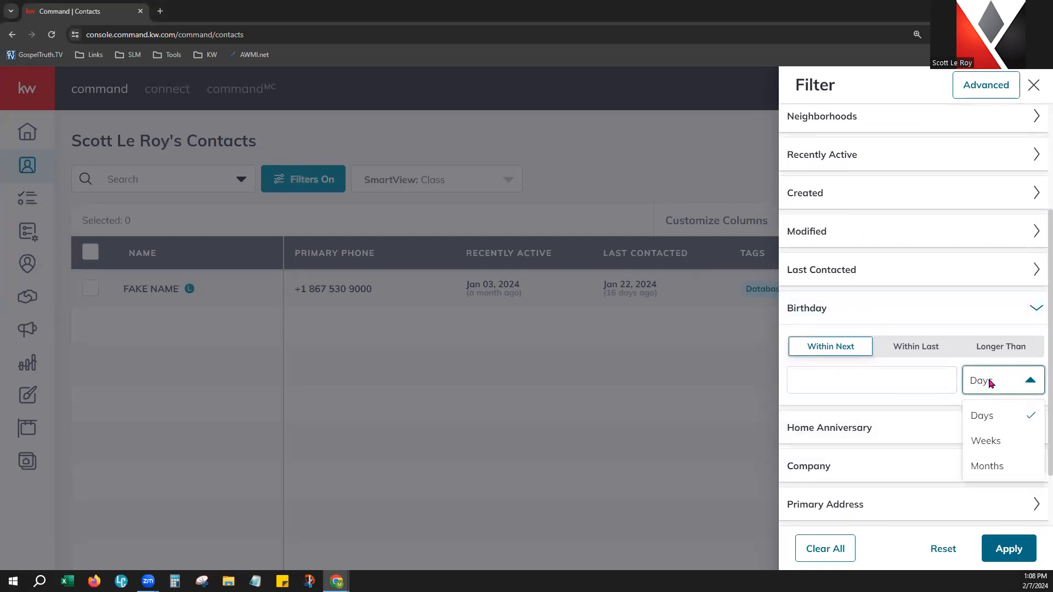
pyautogui.click(862, 305)
pyautogui.scroll(3, 880, 362)
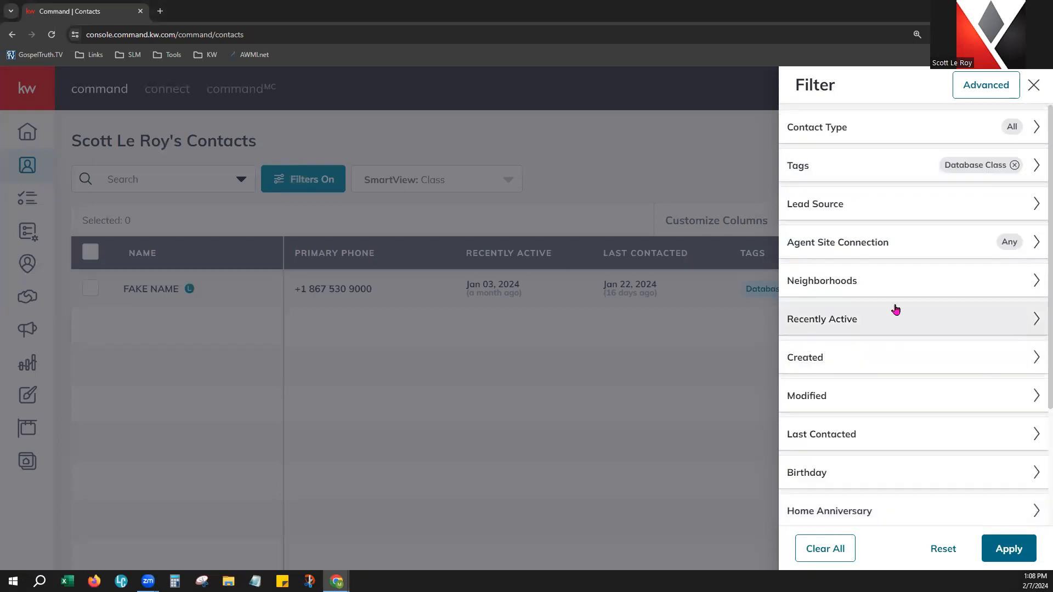
# Step: Examine the Last Contacted filter's Longer Than and Within Last options and collapse the section
pyautogui.click(851, 445)
pyautogui.scroll(-1, 914, 498)
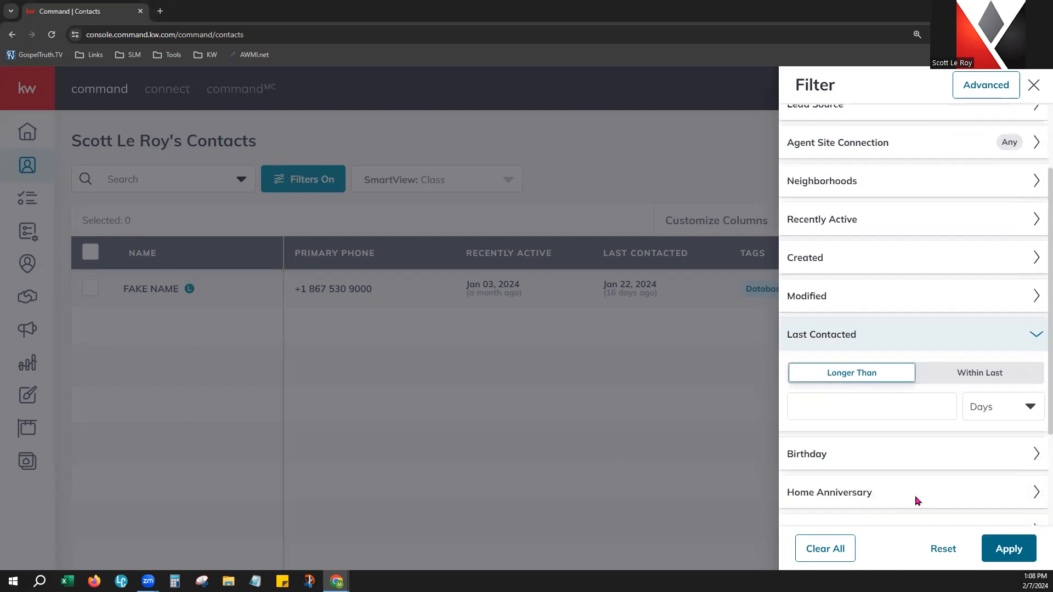
pyautogui.click(910, 390)
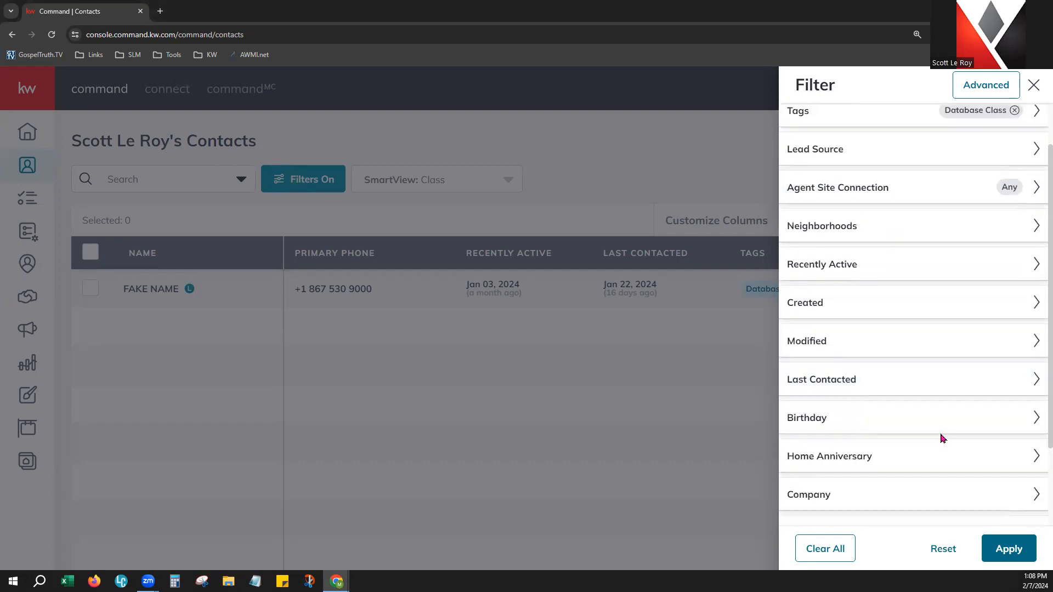
pyautogui.scroll(1, 940, 437)
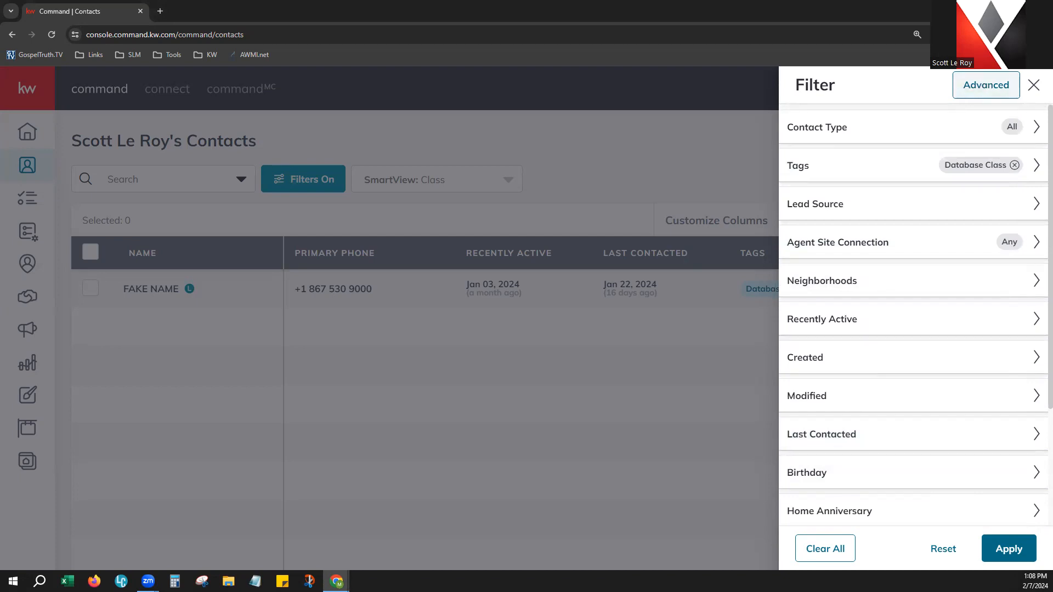
# Step: Switch to the Advanced Filter and remove the existing Birthday and Tags conditions
pyautogui.click(969, 92)
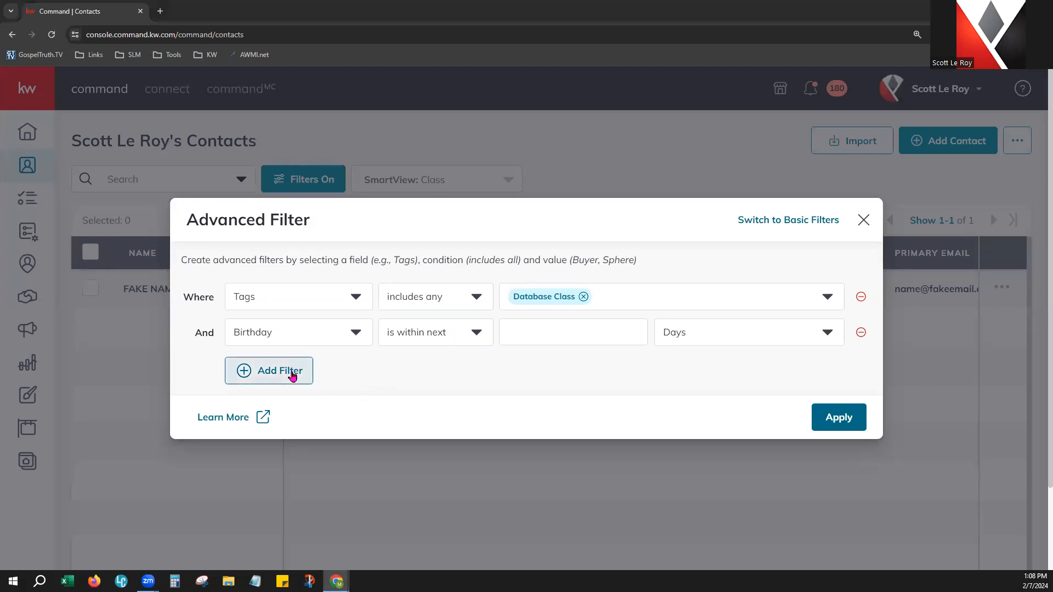
pyautogui.click(861, 330)
pyautogui.click(860, 297)
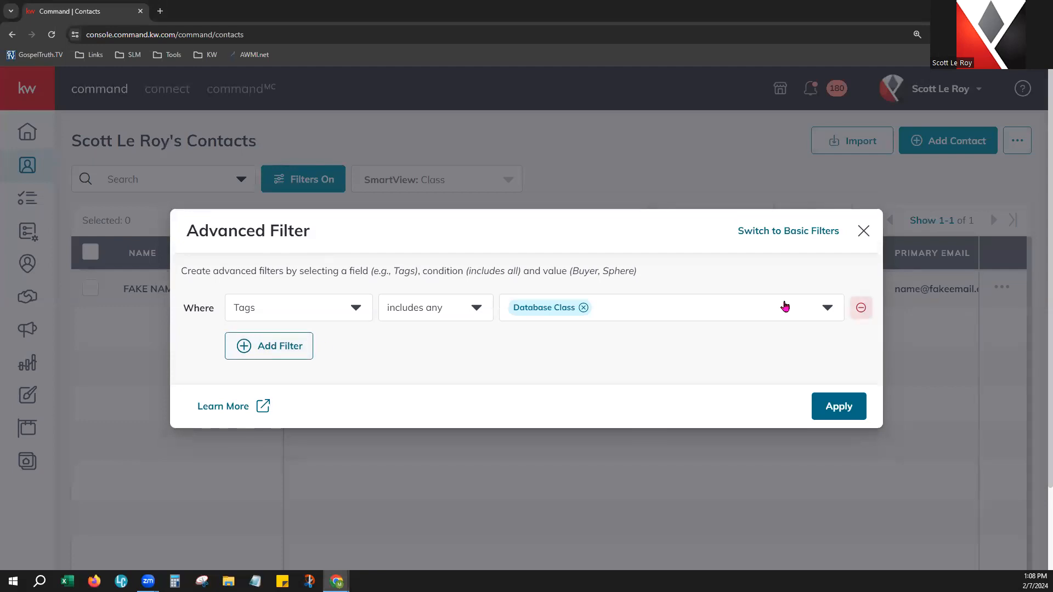
# Step: Add a second condition row to the Advanced Filter and set the first condition to Agent Site Connection, Connected
pyautogui.click(269, 344)
pyautogui.click(321, 301)
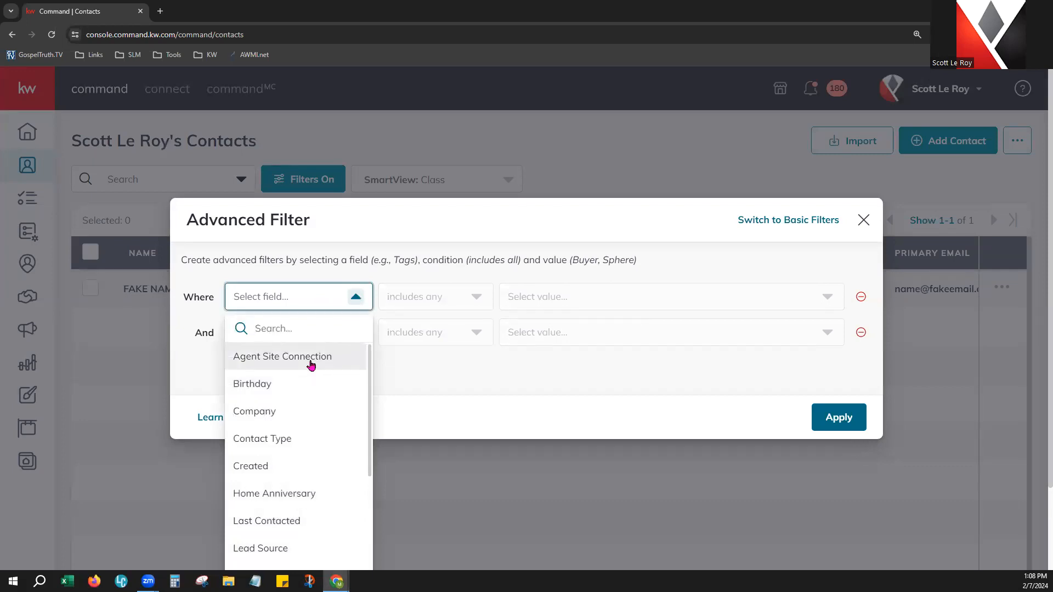
pyautogui.click(311, 362)
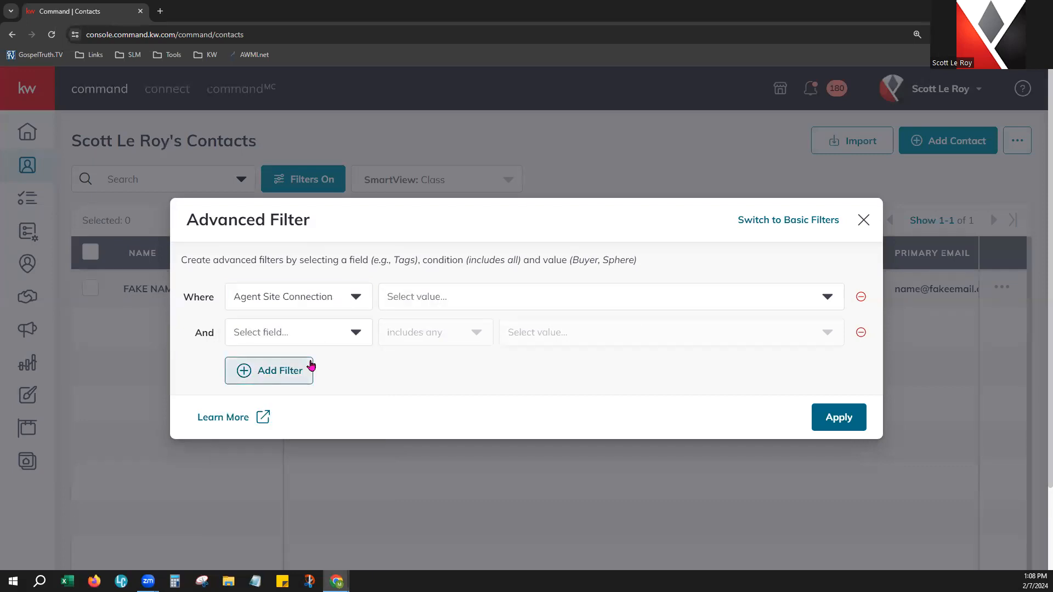
pyautogui.click(418, 305)
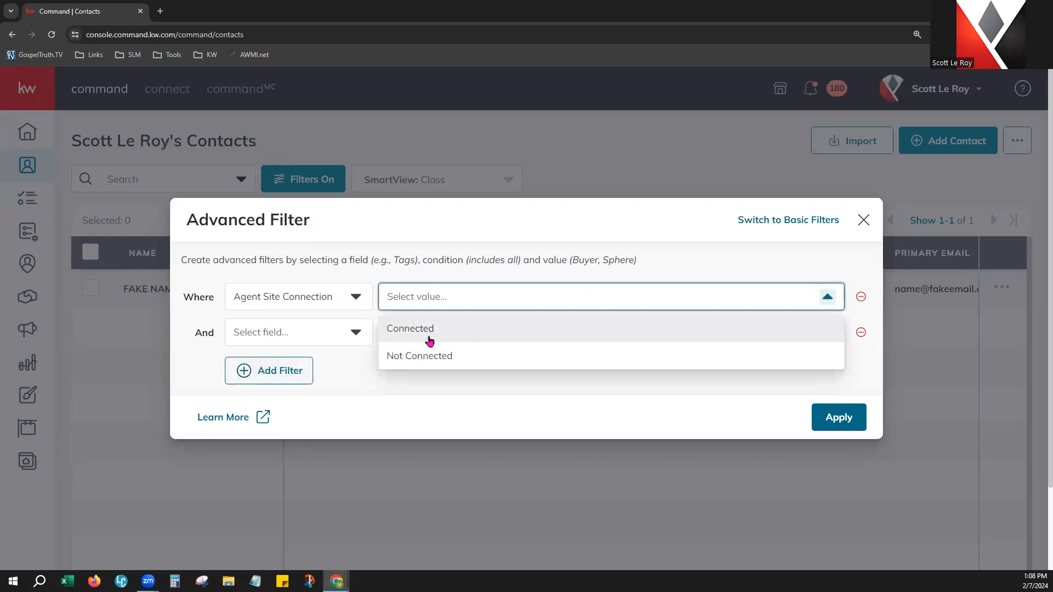
pyautogui.click(410, 331)
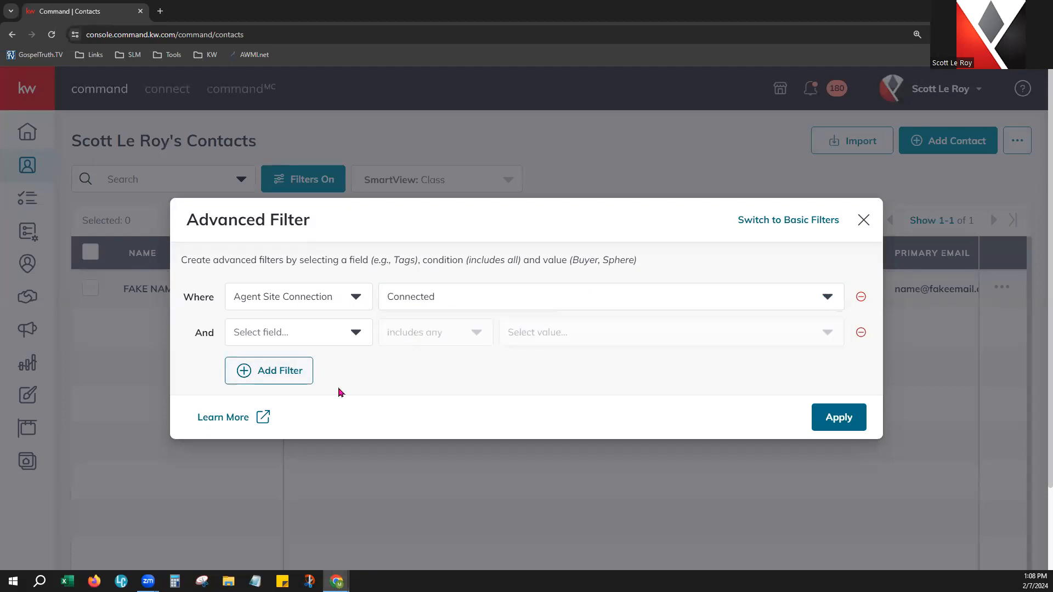
# Step: Browse the fields available for the second Advanced Filter condition without choosing one
pyautogui.click(356, 332)
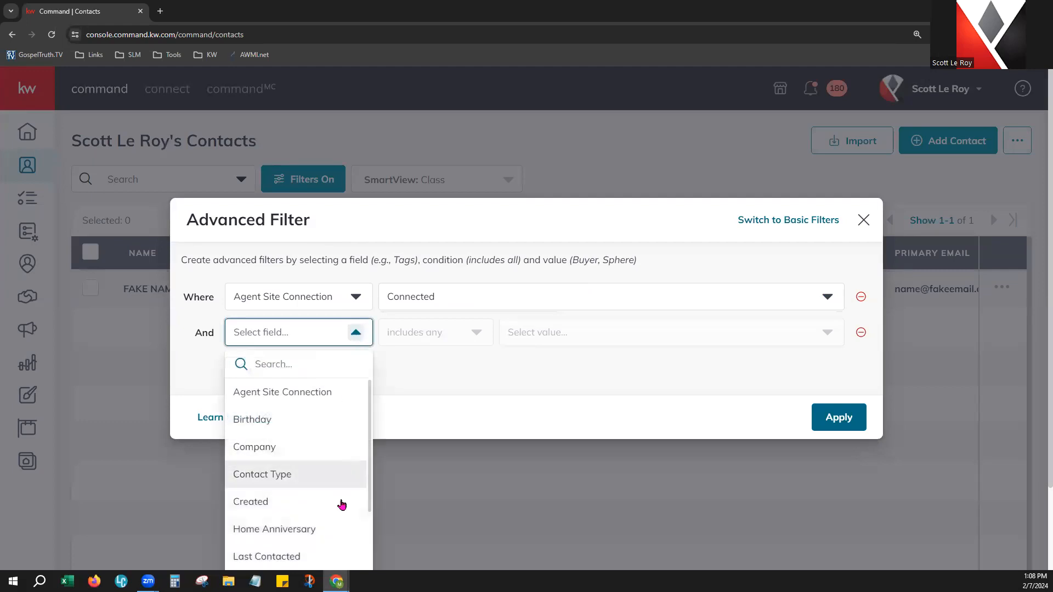
pyautogui.scroll(-3, 342, 504)
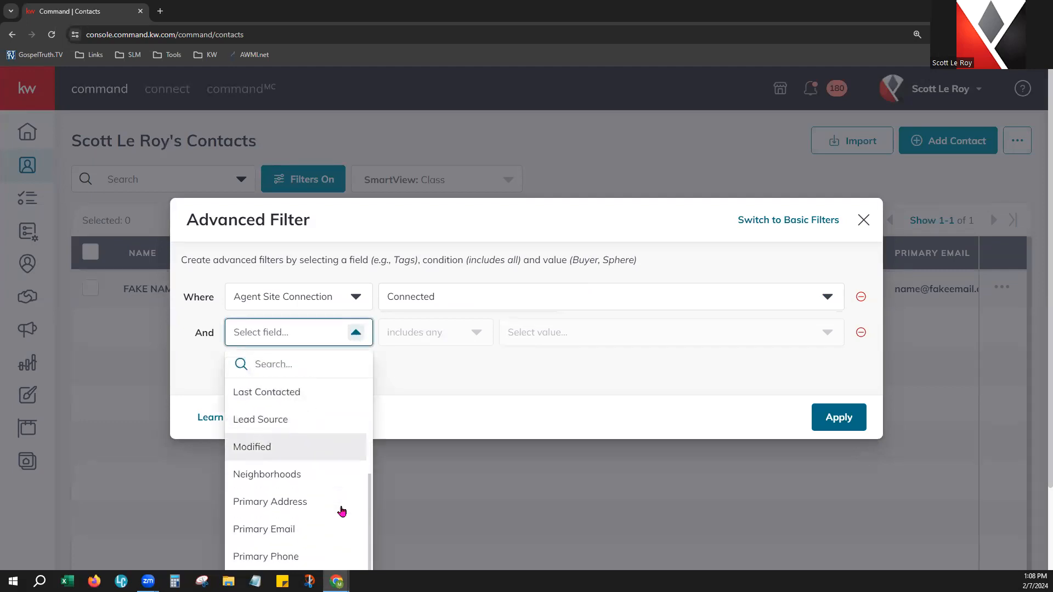
pyautogui.scroll(-2, 340, 509)
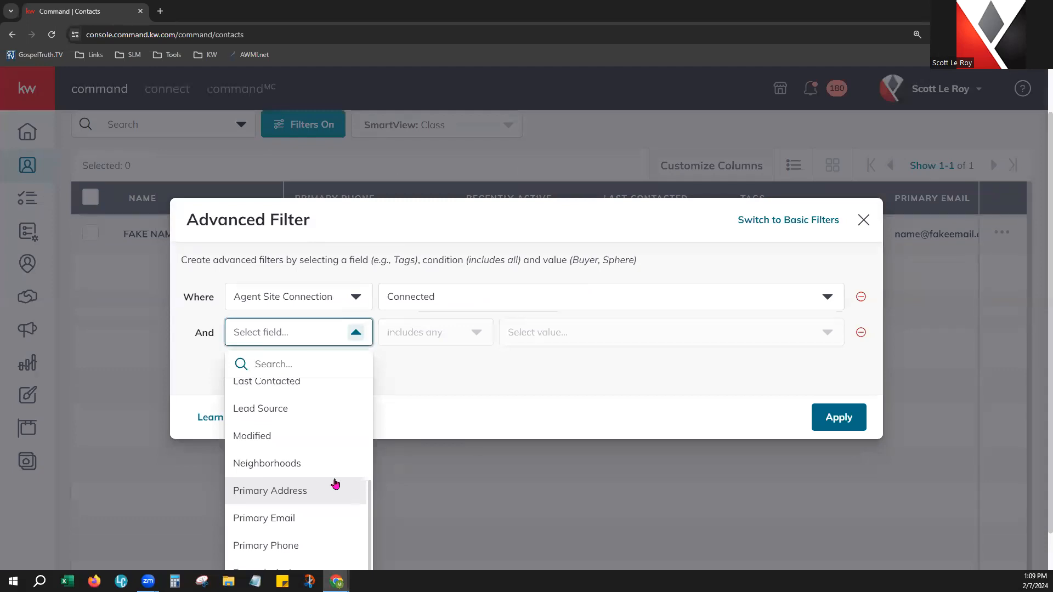
pyautogui.scroll(-1, 329, 510)
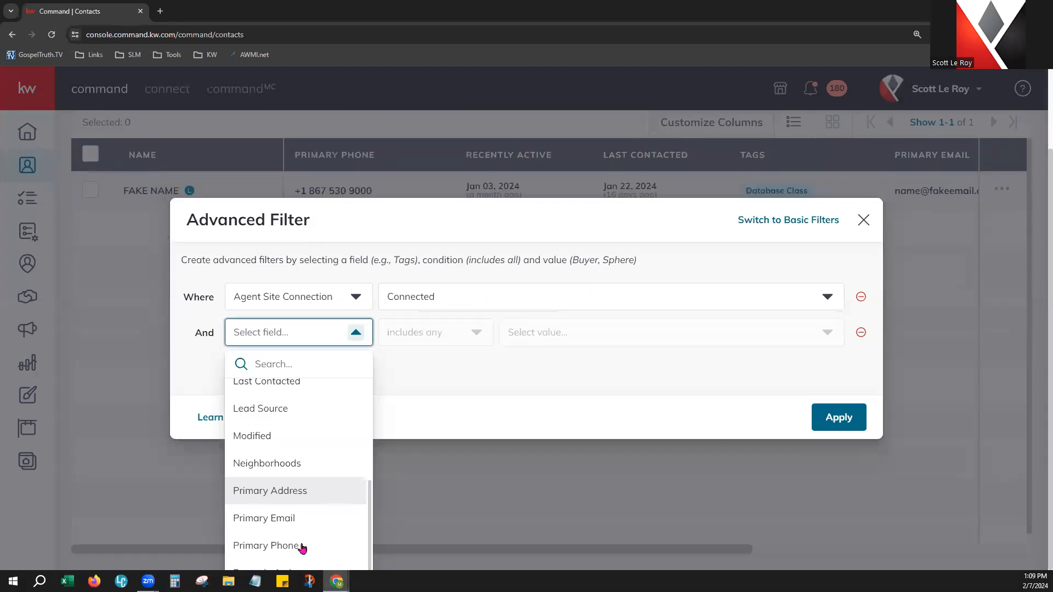
pyautogui.click(478, 382)
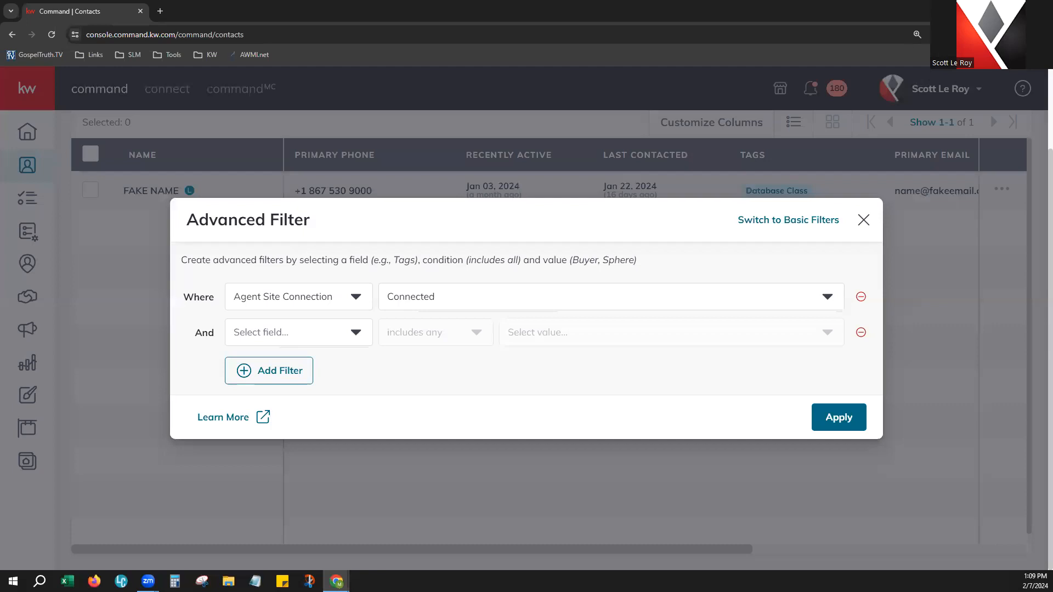
# Step: Set the second Advanced Filter condition to Recently Active, is within last, 30 Days, and close the filter without applying it
pyautogui.click(1040, 34)
pyautogui.click(966, 231)
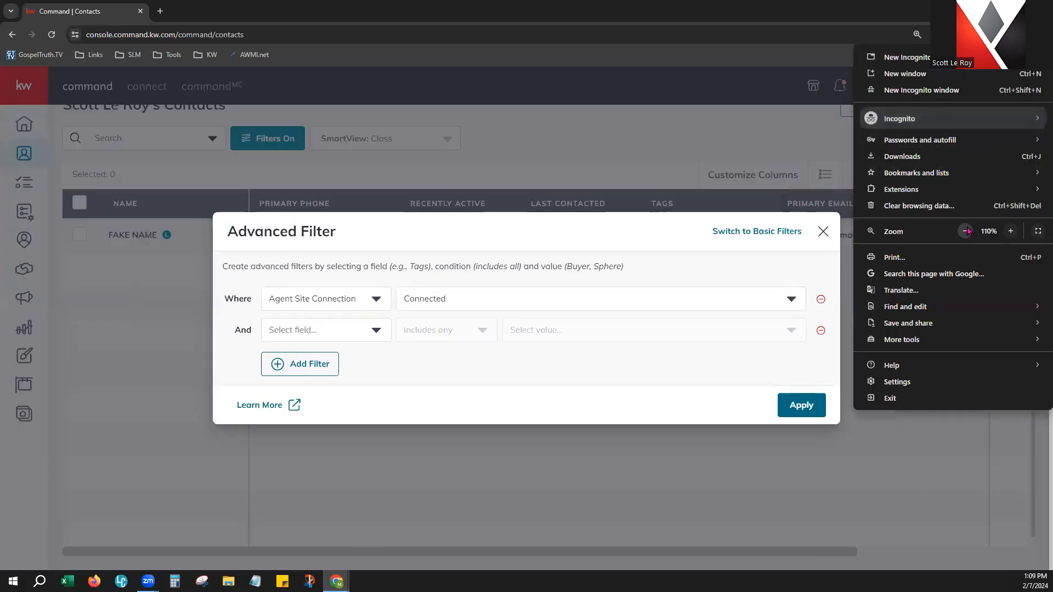
pyautogui.click(380, 329)
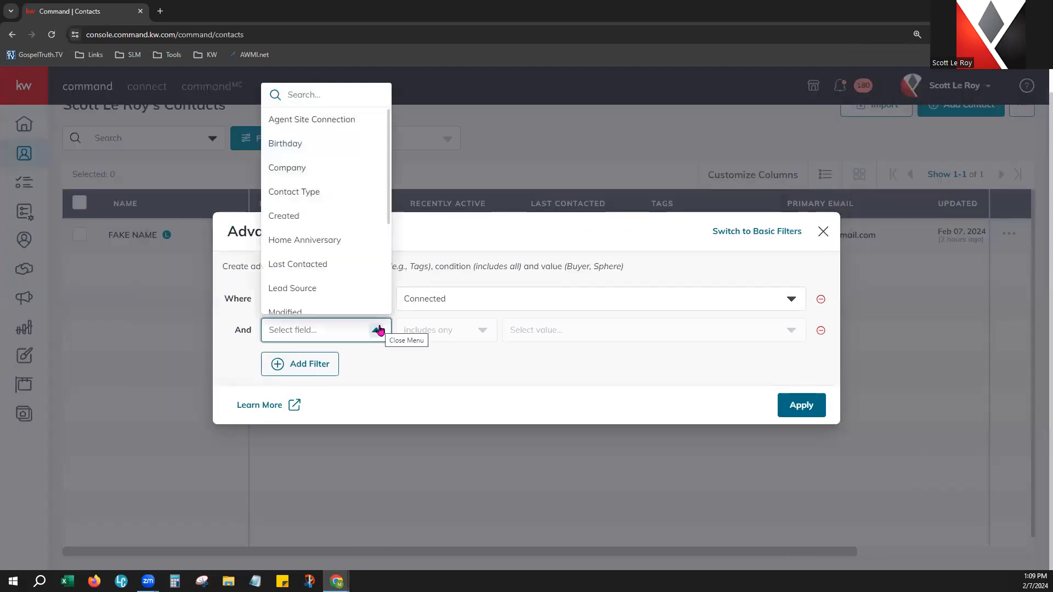
pyautogui.scroll(-3, 360, 263)
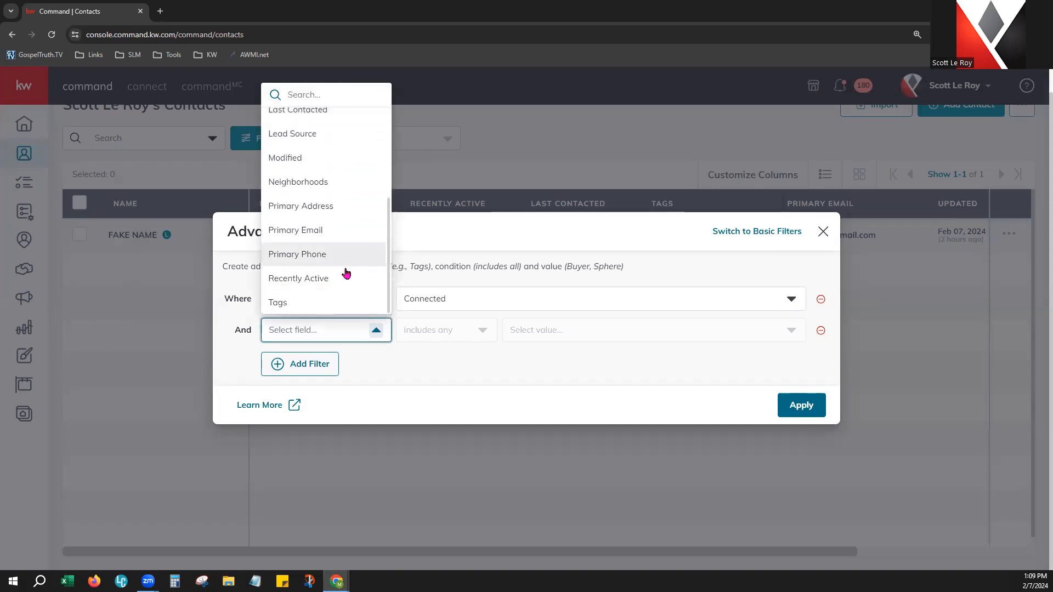
pyautogui.click(300, 280)
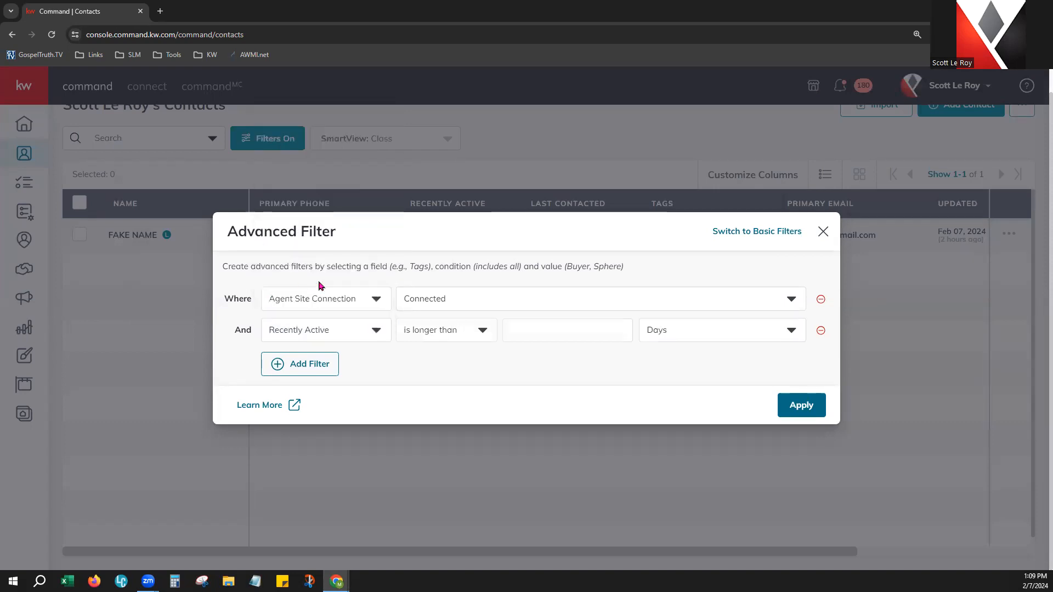
pyautogui.click(428, 332)
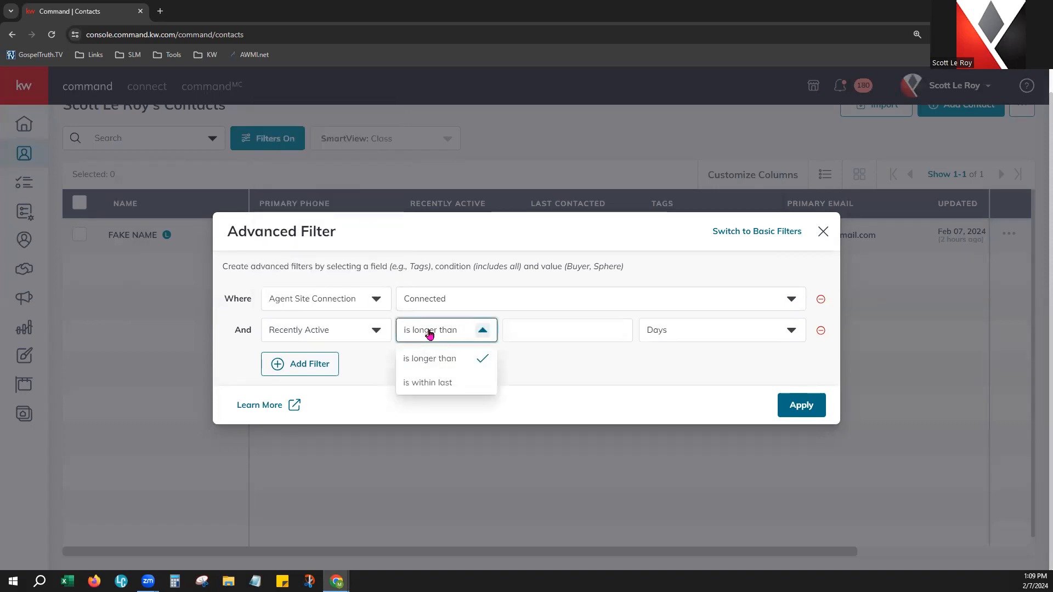
pyautogui.click(442, 379)
pyautogui.click(538, 333)
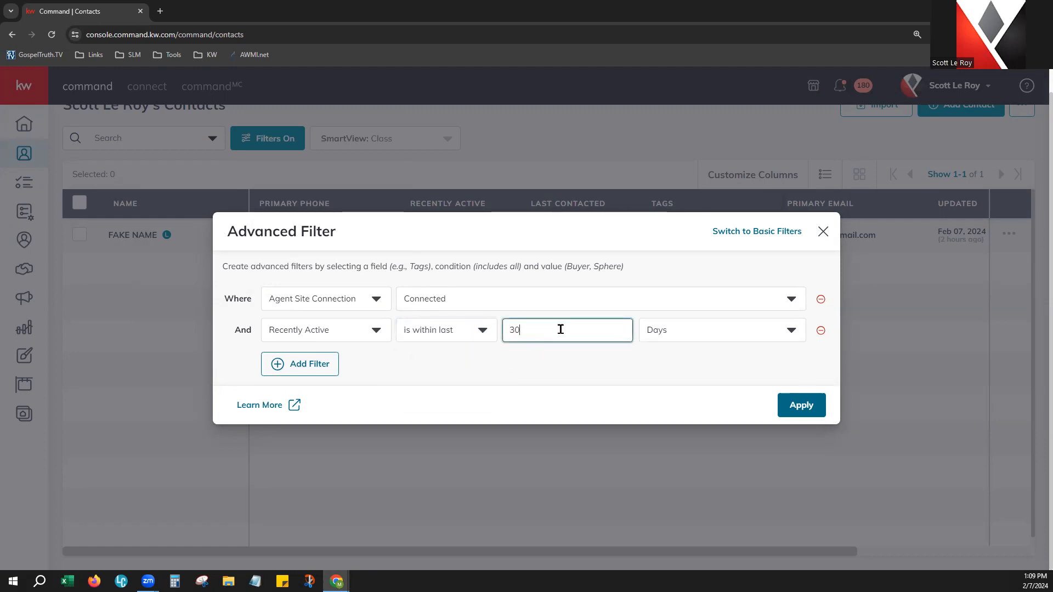
pyautogui.click(530, 367)
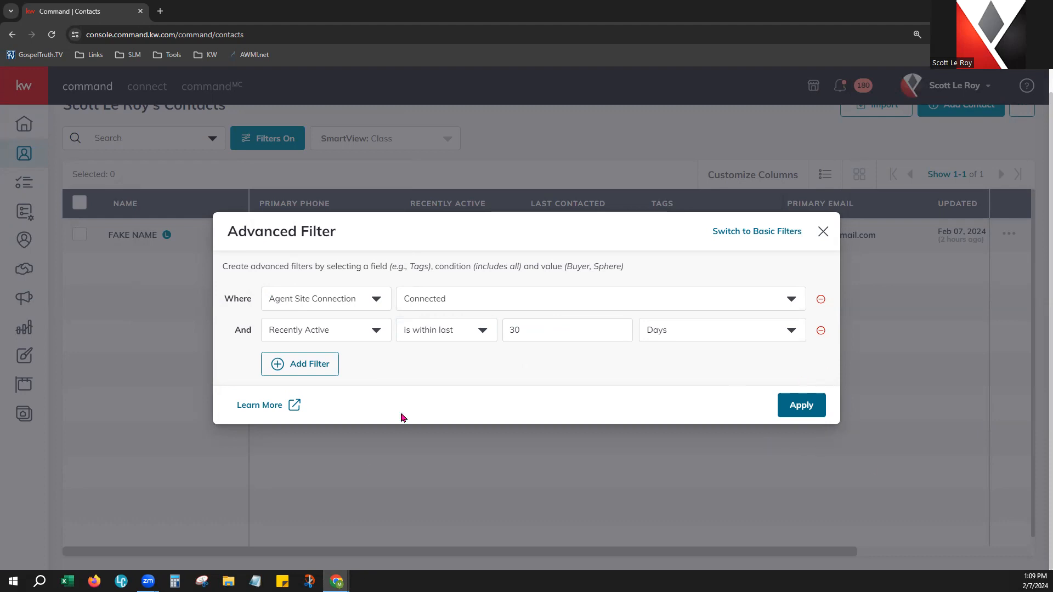
pyautogui.click(824, 231)
# Step: Open column customization for the Class SmartView and remove the Assignee and Owner columns
pyautogui.scroll(1, 618, 422)
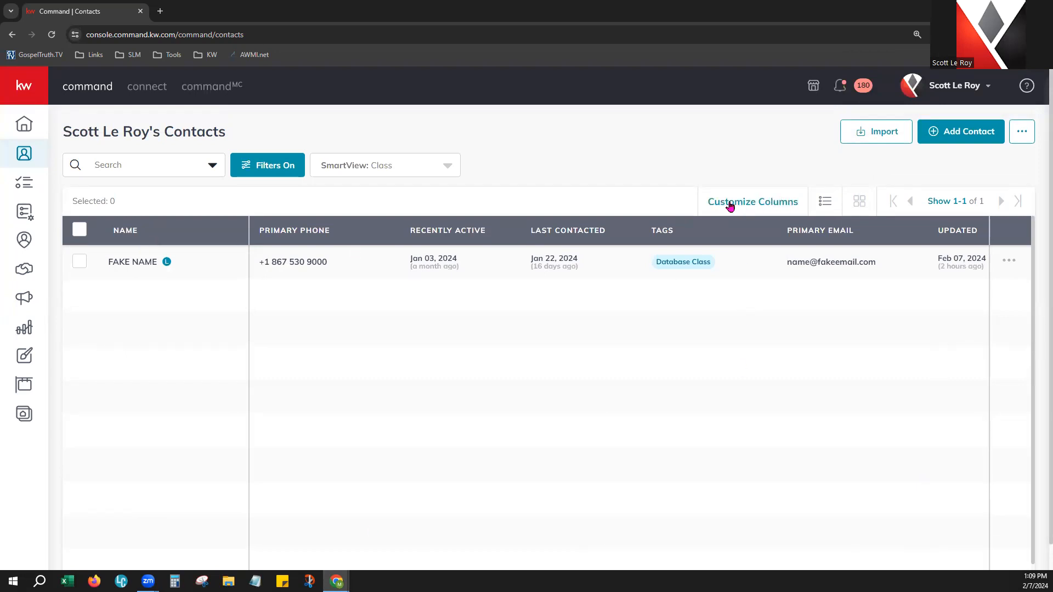
pyautogui.click(303, 230)
pyautogui.click(788, 200)
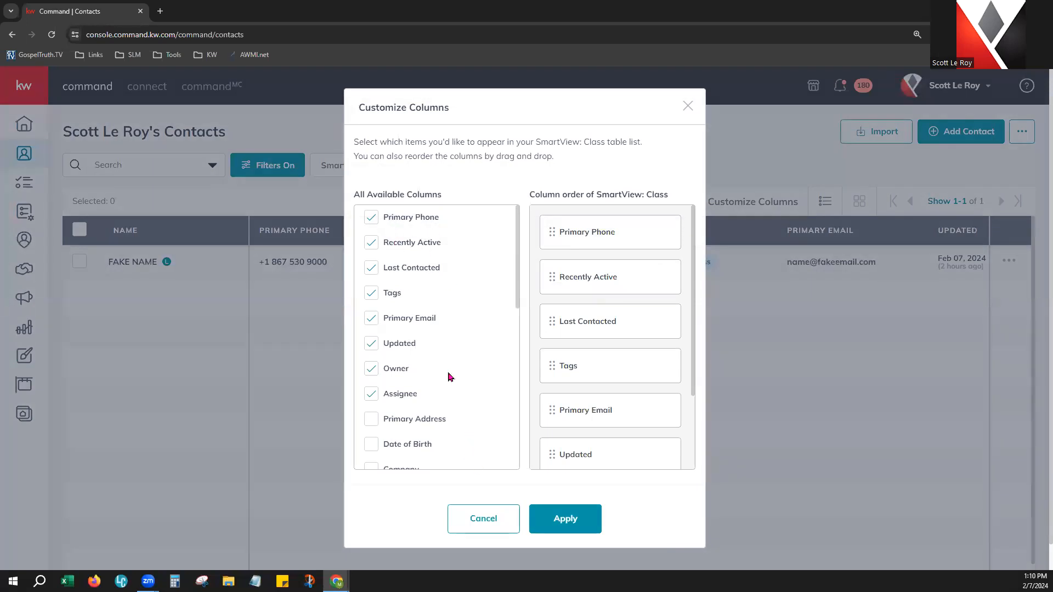
pyautogui.click(371, 396)
pyautogui.click(375, 370)
# Step: Order the columns with Recently Active first and Primary Email second, apply, and reload the page to discard the column changes
pyautogui.moveTo(619, 418); pyautogui.dragTo(614, 237)
pyautogui.moveTo(594, 329); pyautogui.dragTo(602, 228)
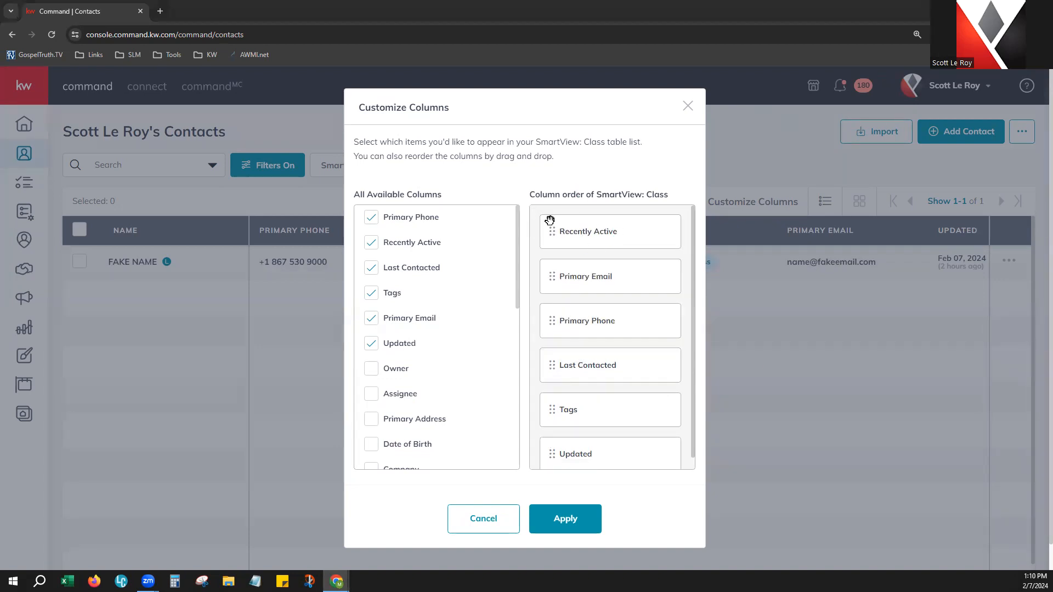
pyautogui.click(586, 524)
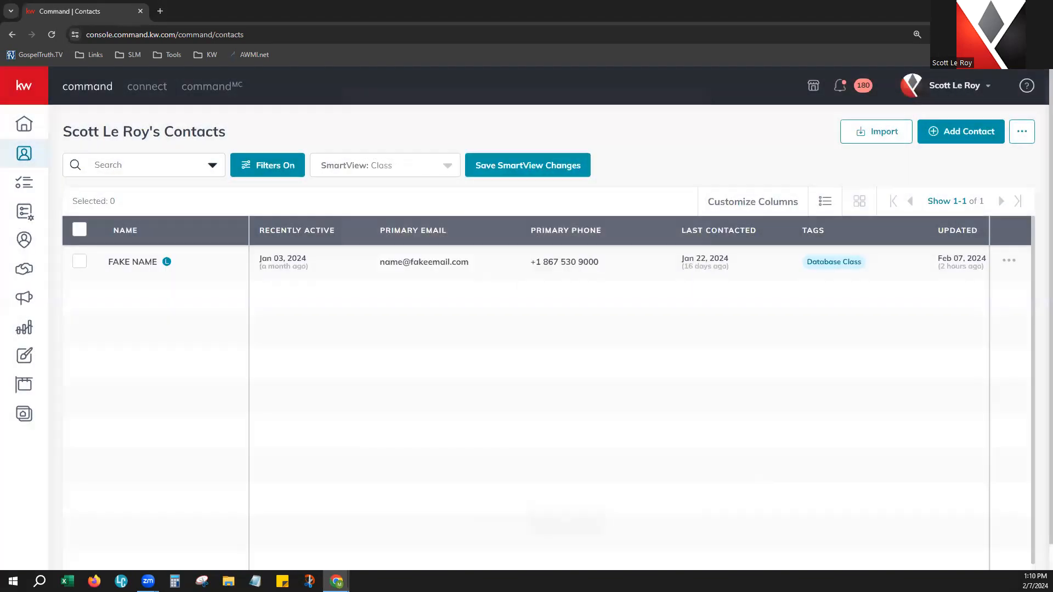
pyautogui.click(391, 230)
pyautogui.click(52, 34)
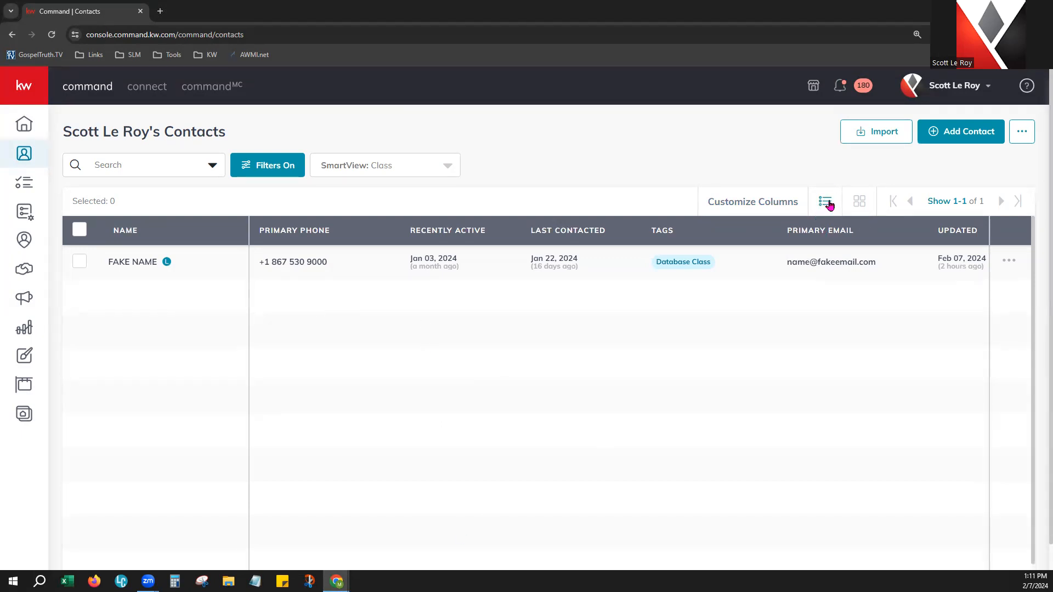
# Step: Switch the contacts list to card view and back to table view
pyautogui.click(859, 203)
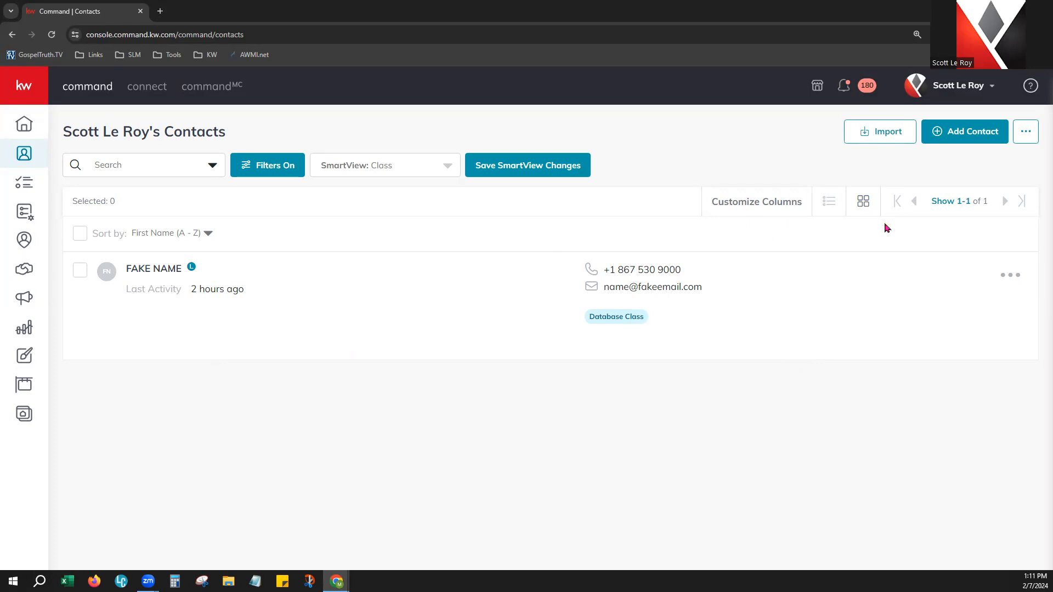
pyautogui.click(834, 210)
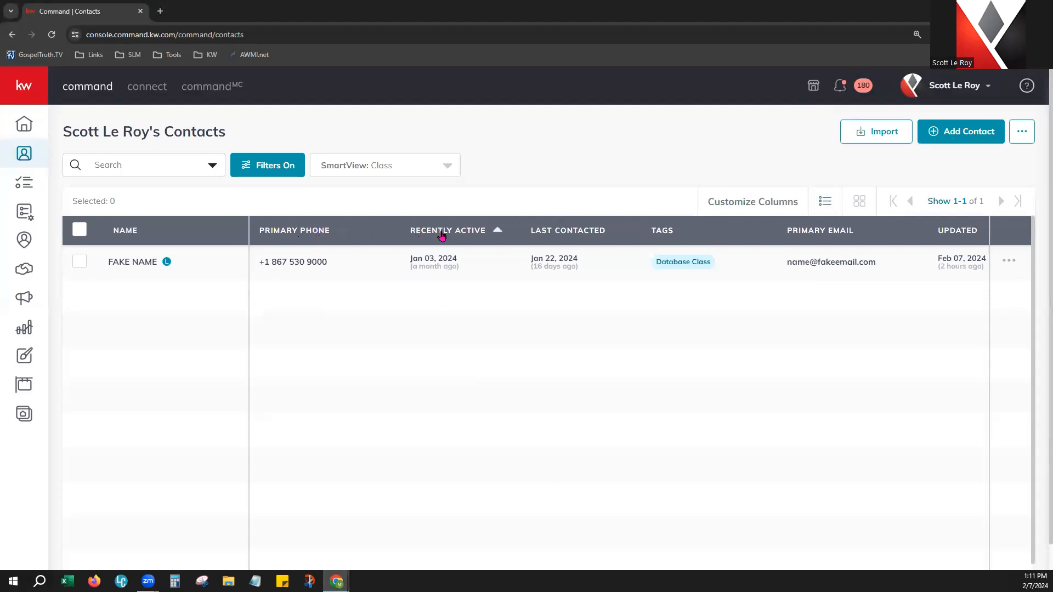
# Step: Sort the contacts by Last Contacted and view the Name column's sort options without choosing one
pyautogui.click(617, 232)
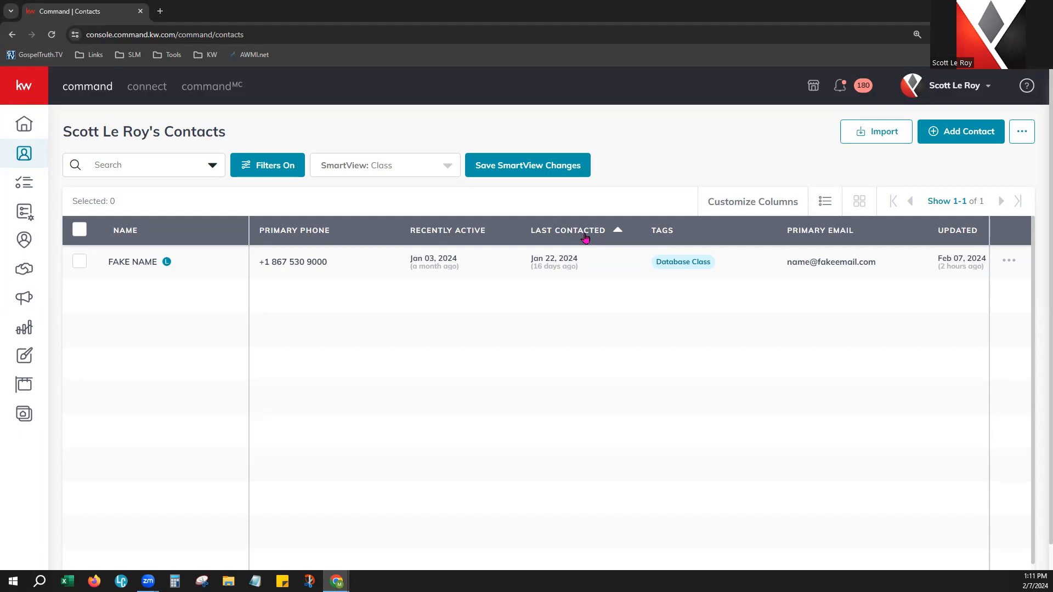
pyautogui.click(133, 233)
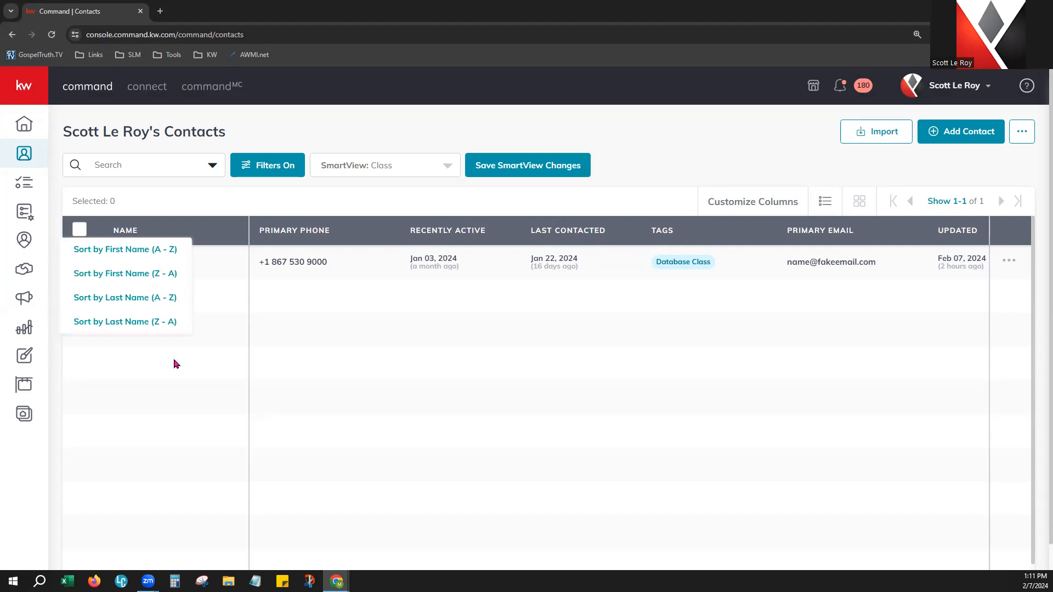
pyautogui.click(462, 313)
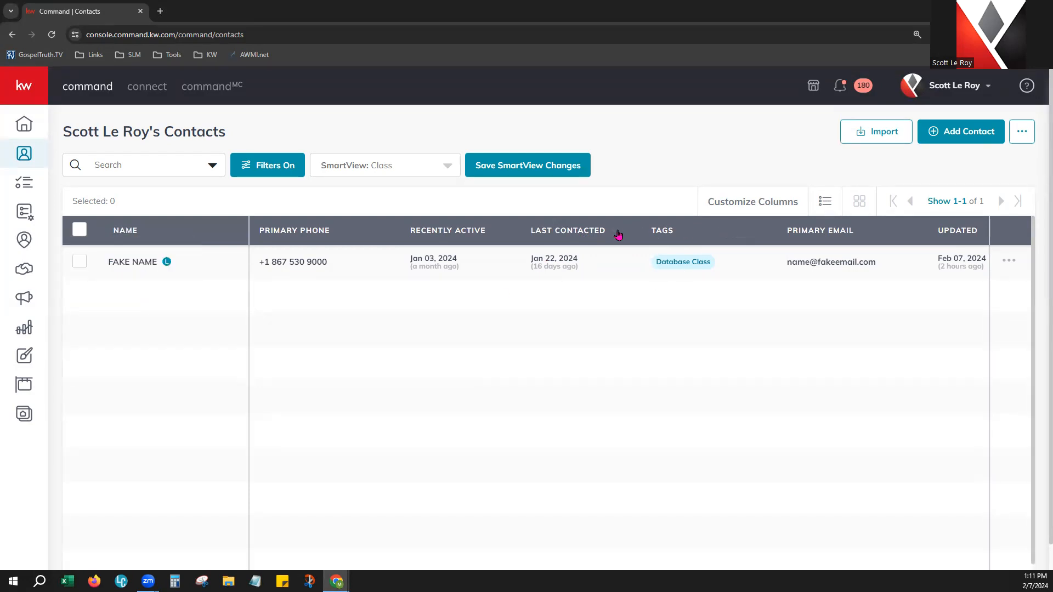
# Step: Widen the Last Contacted column slightly and save the current contact view as a new SmartView named New Leads
pyautogui.moveTo(644, 230)
pyautogui.mouseDown()
pyautogui.moveTo(724, 231)
pyautogui.moveTo(642, 238)
pyautogui.mouseUp()
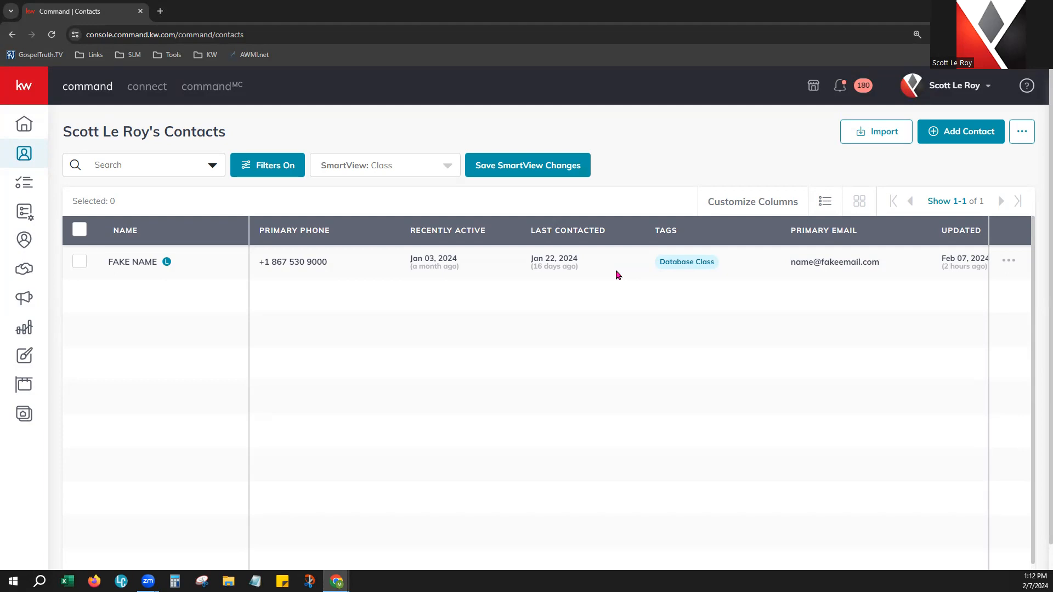
pyautogui.click(357, 172)
pyautogui.scroll(5, 398, 301)
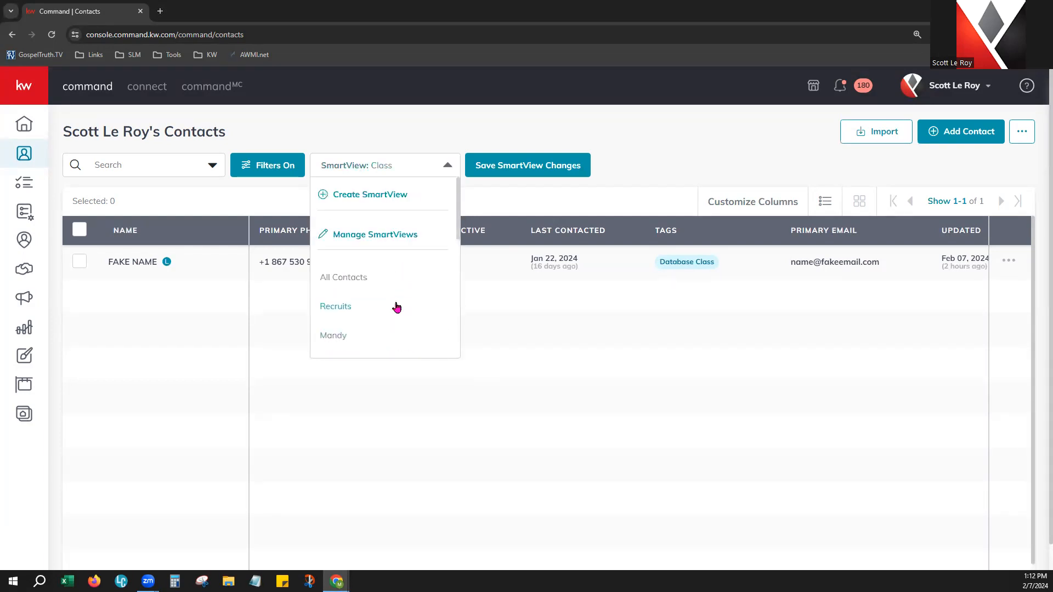
pyautogui.click(370, 194)
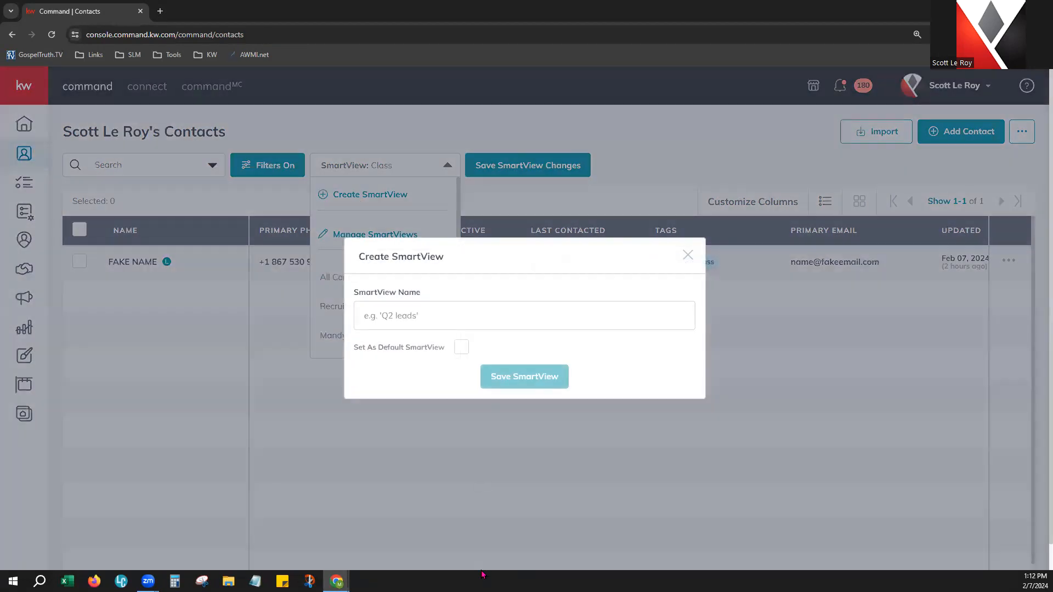
pyautogui.click(440, 325)
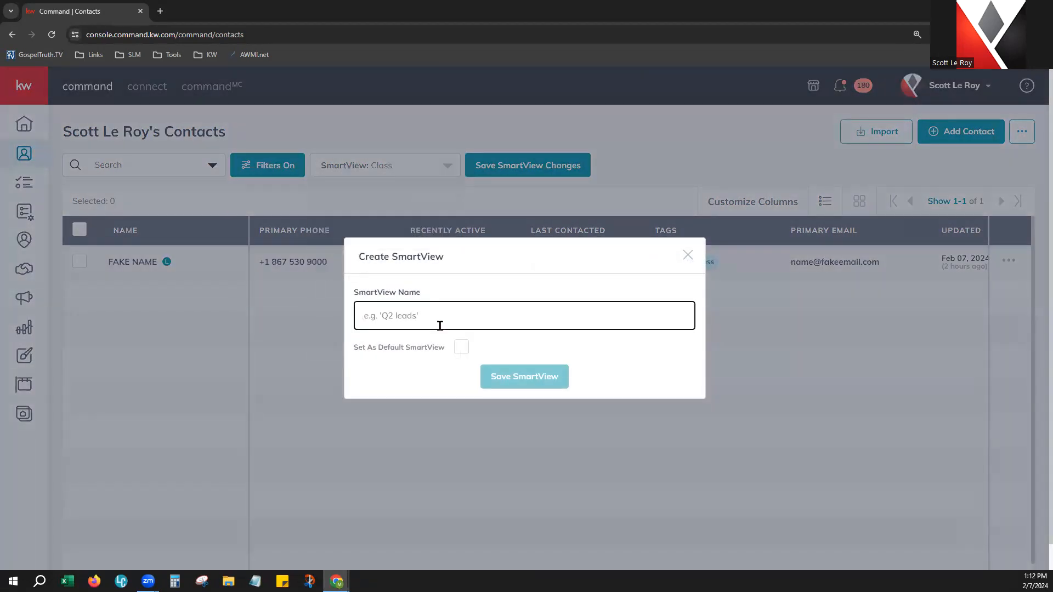
pyautogui.write('New Leads')
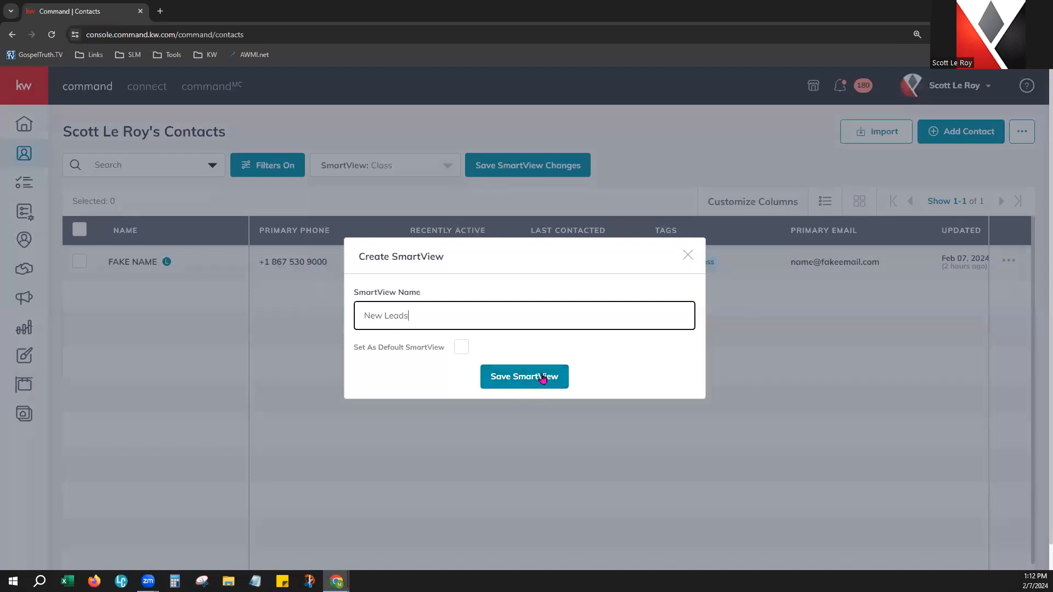
pyautogui.click(510, 382)
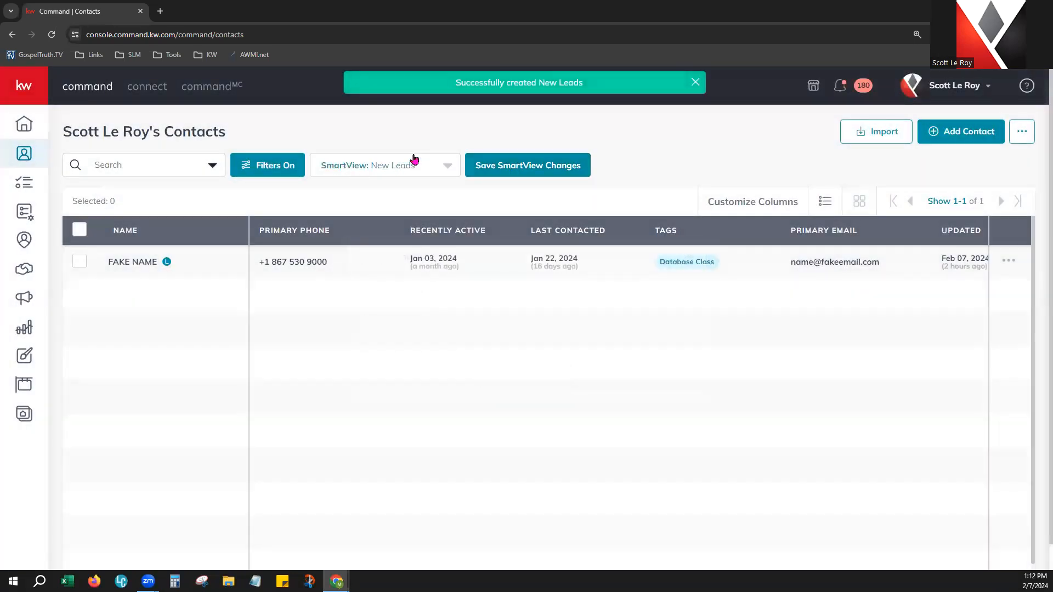
# Step: Browse the saved SmartViews and switch from New Leads to the Class SmartView
pyautogui.click(418, 164)
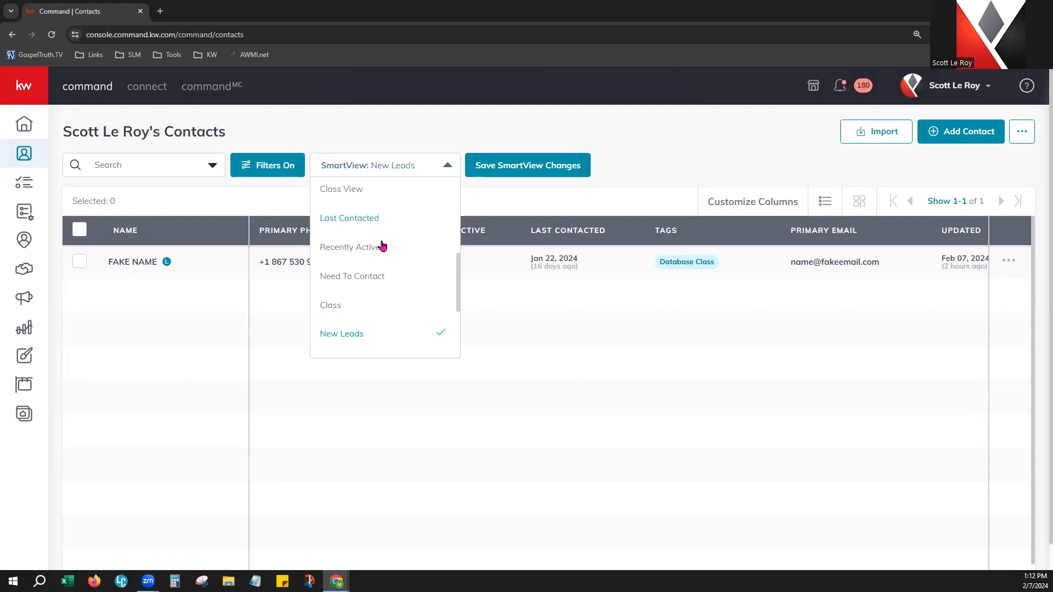
pyautogui.scroll(8, 384, 319)
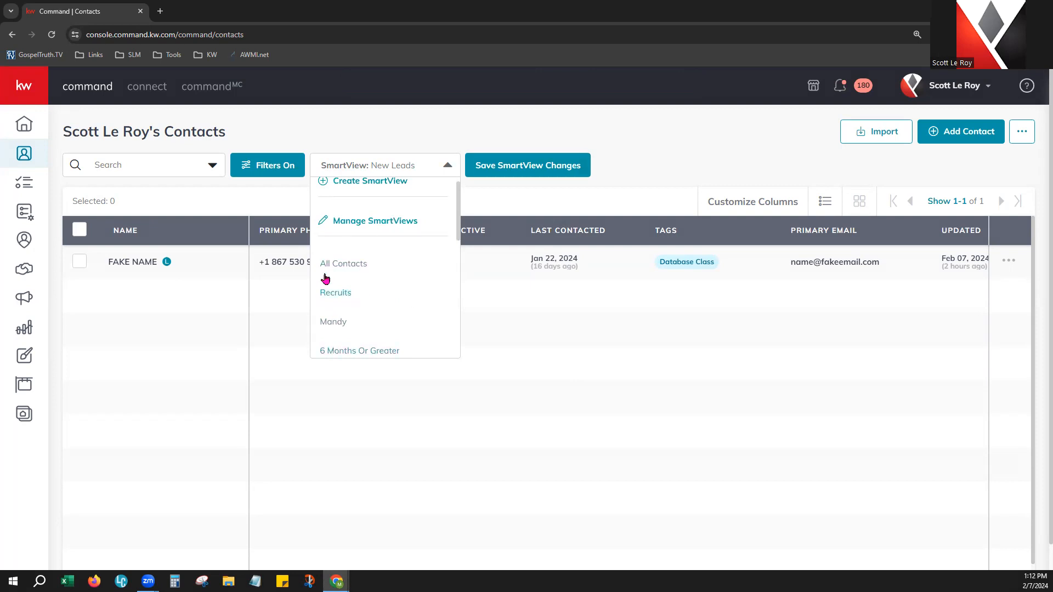
pyautogui.scroll(-2, 376, 341)
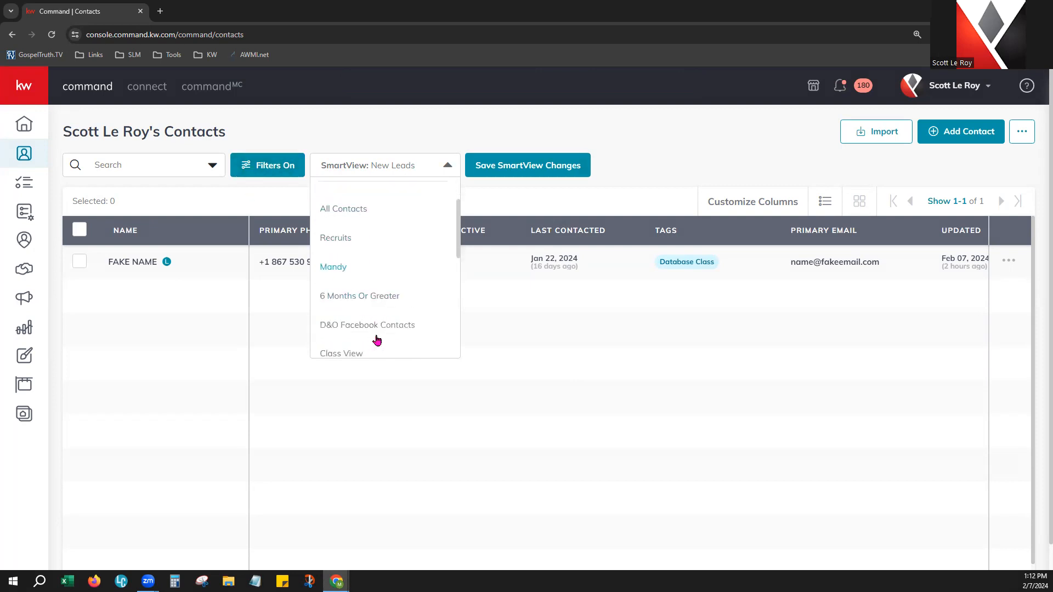
pyautogui.scroll(-3, 377, 341)
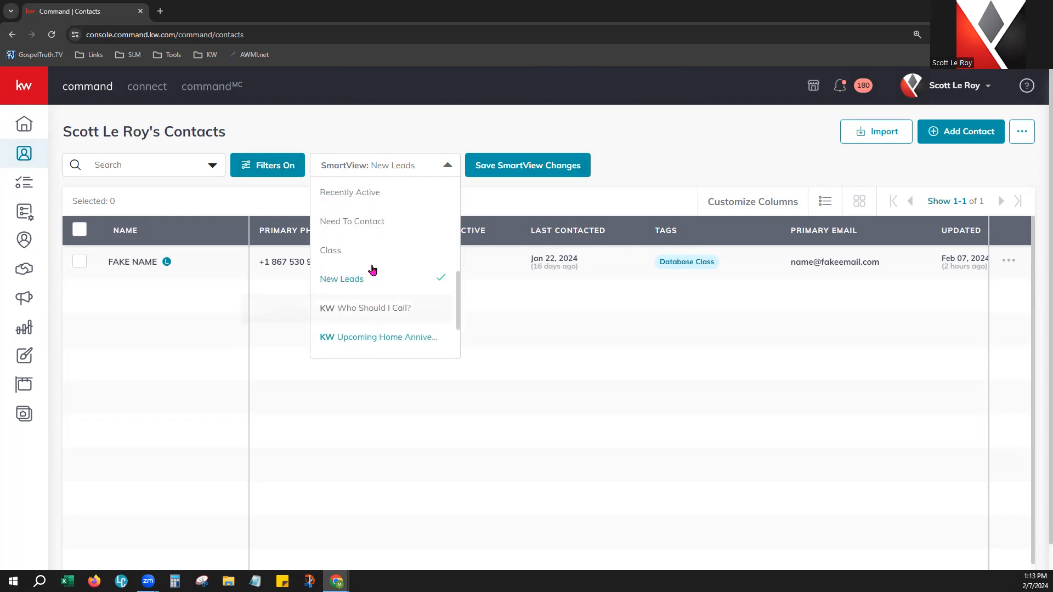
pyautogui.click(330, 251)
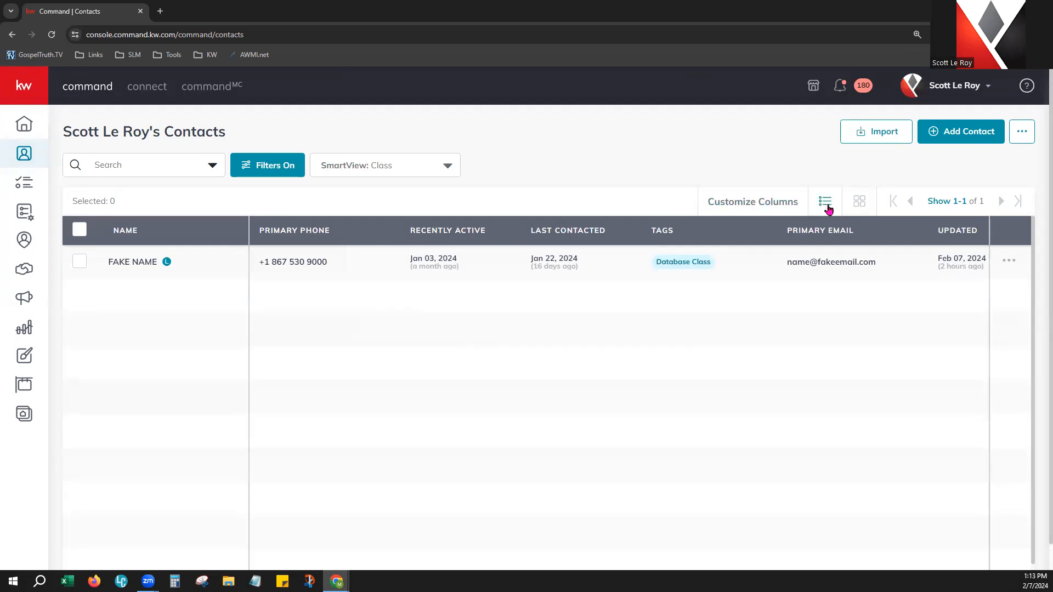
# Step: Show the contacts in card view and reselect the Class SmartView to restore its saved table layout
pyautogui.click(859, 203)
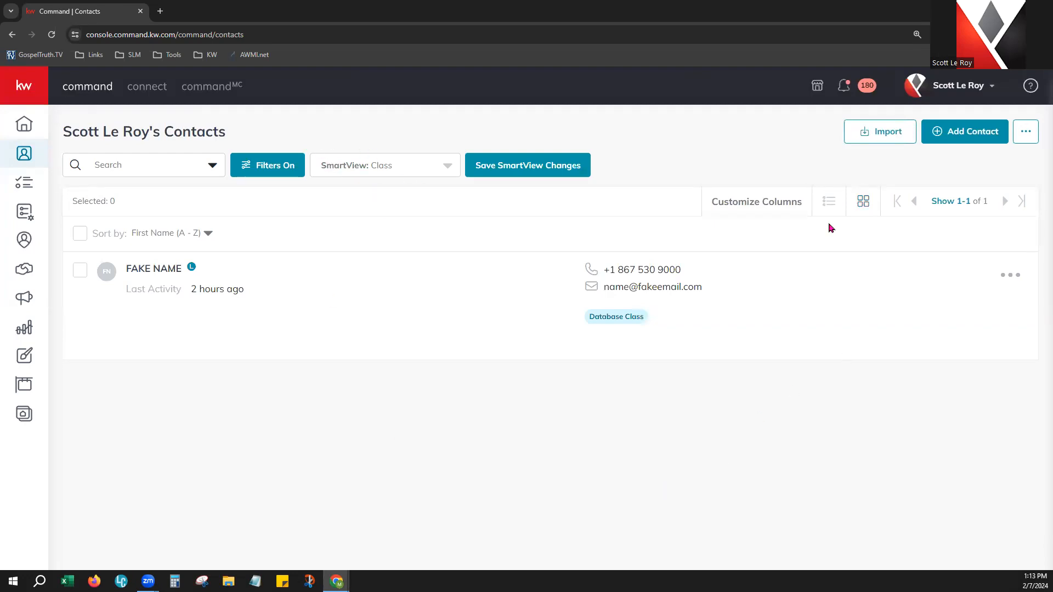
pyautogui.click(426, 170)
pyautogui.click(338, 339)
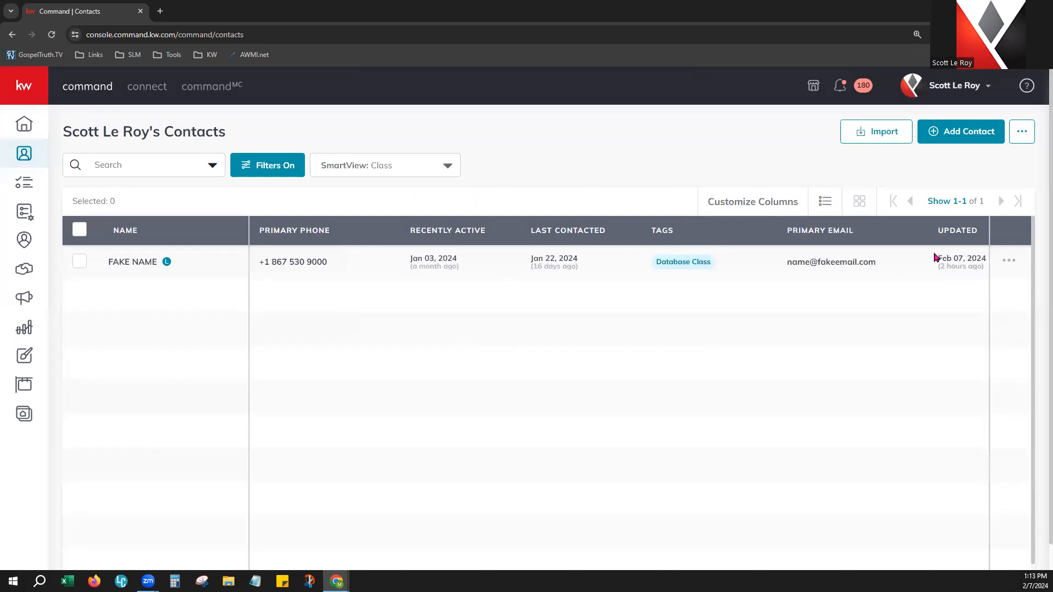
# Step: Review the options for how many contacts are shown per page and keep 500 Contacts selected
pyautogui.click(976, 203)
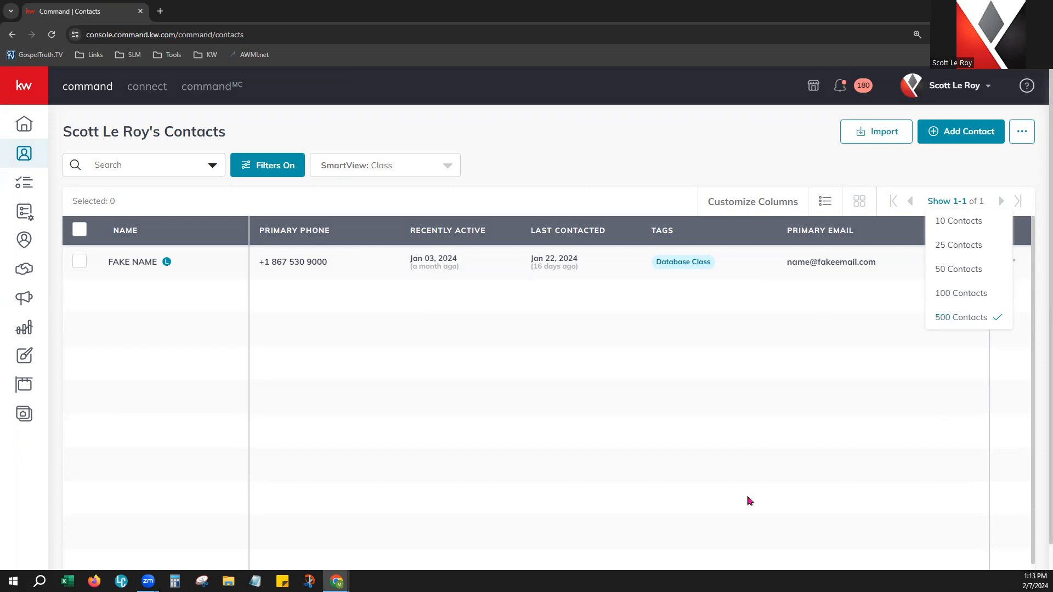
pyautogui.click(973, 326)
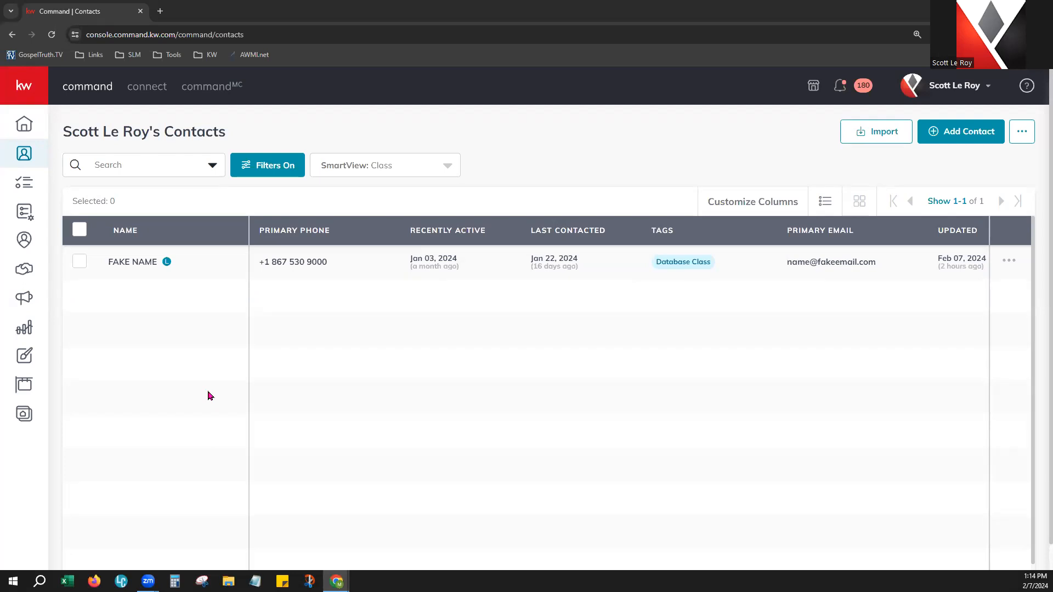
pyautogui.click(968, 202)
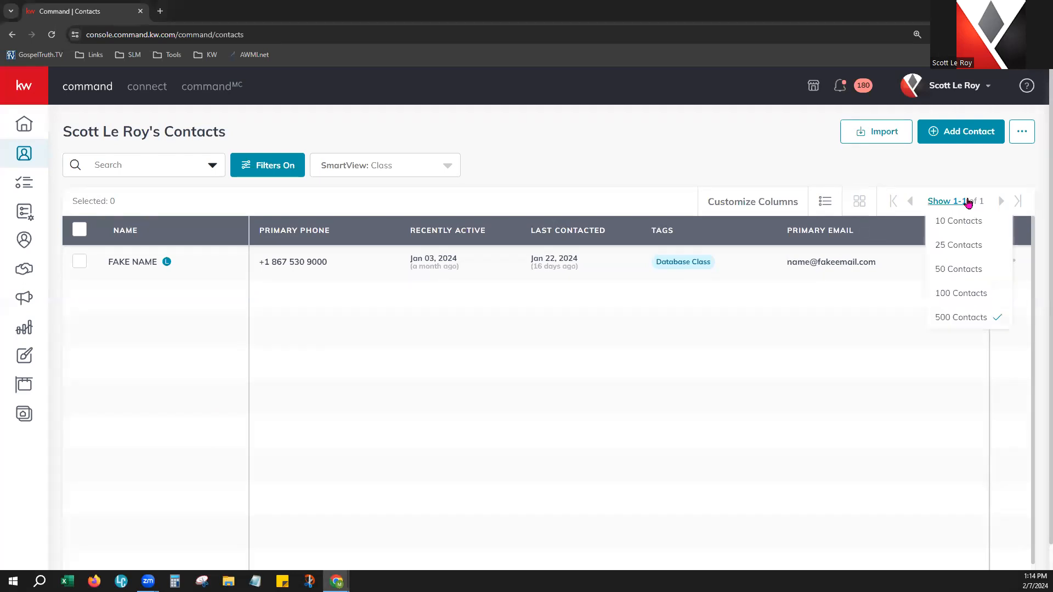
pyautogui.click(961, 318)
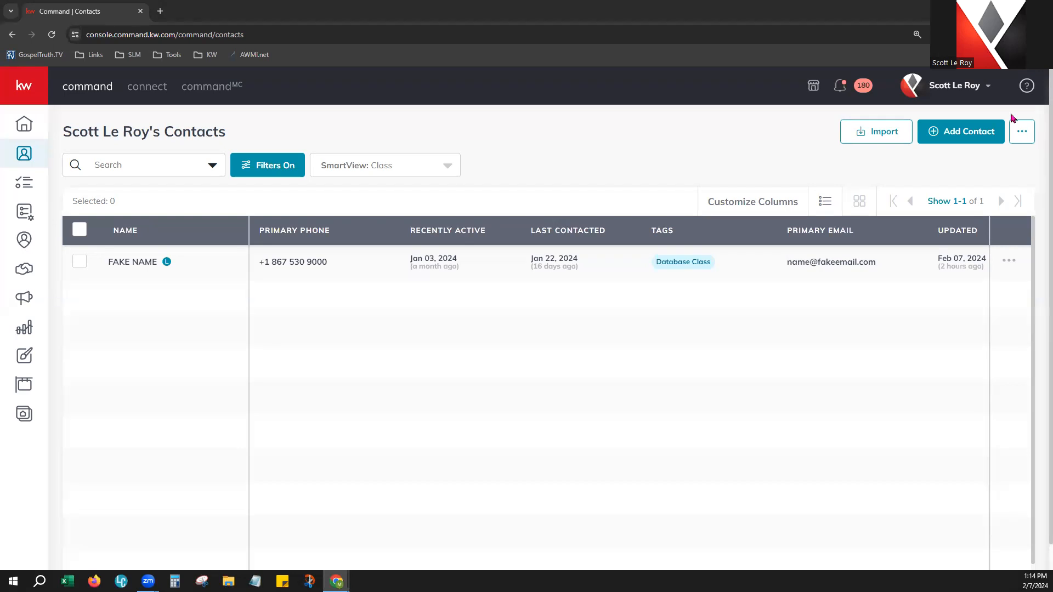
# Step: Select the listed contact, clear the selection and reselect it by selecting all contacts in the table
pyautogui.click(79, 268)
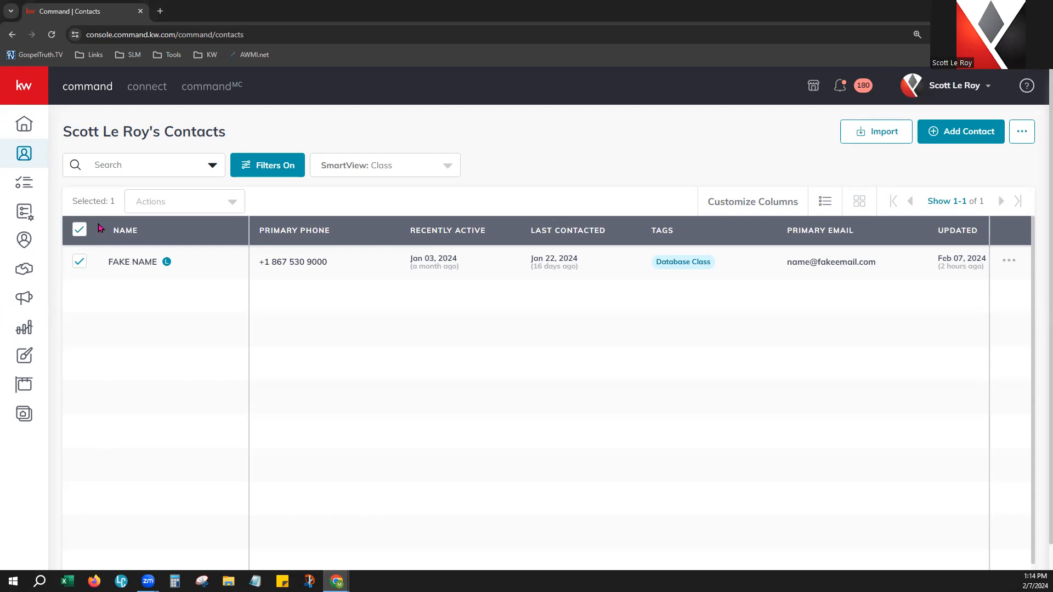
pyautogui.click(79, 231)
pyautogui.click(80, 231)
pyautogui.moveTo(72, 201); pyautogui.dragTo(115, 211)
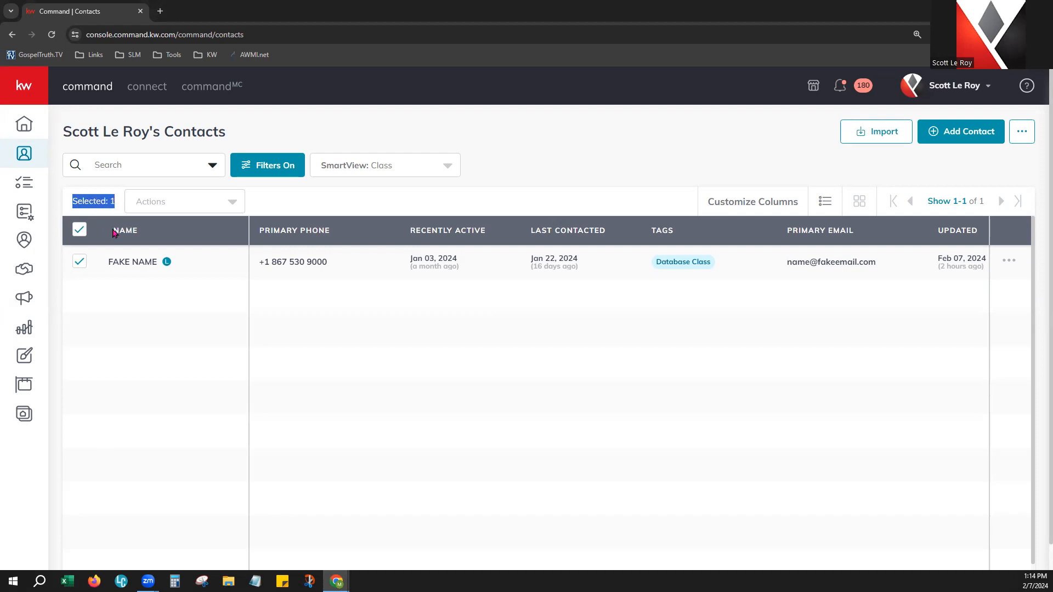
# Step: Review the bulk actions available for the selected contact and close the list without choosing one
pyautogui.click(185, 204)
pyautogui.scroll(1, 164, 323)
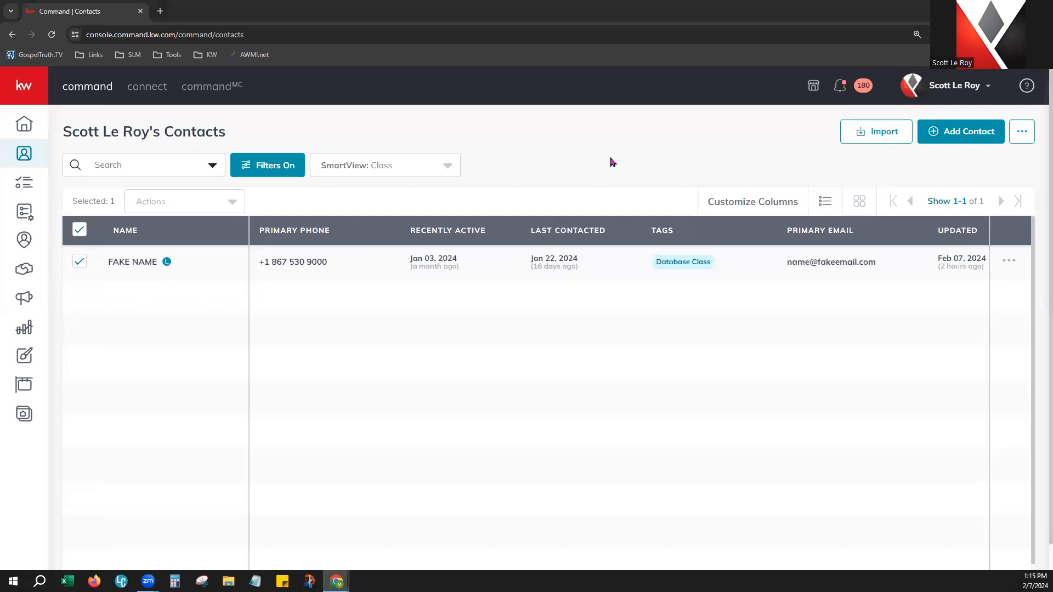
pyautogui.click(183, 203)
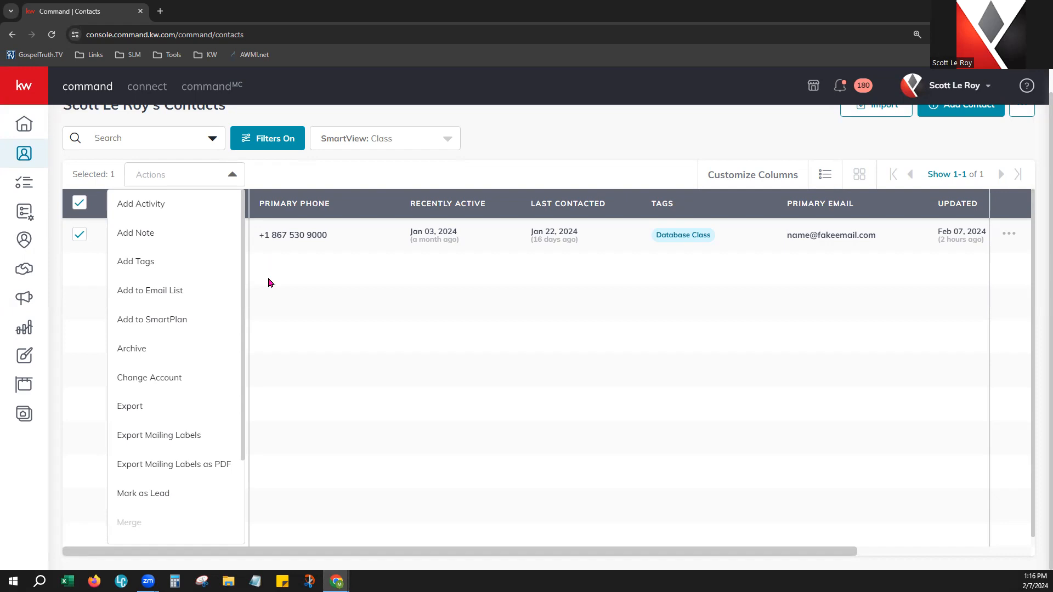
pyautogui.click(314, 353)
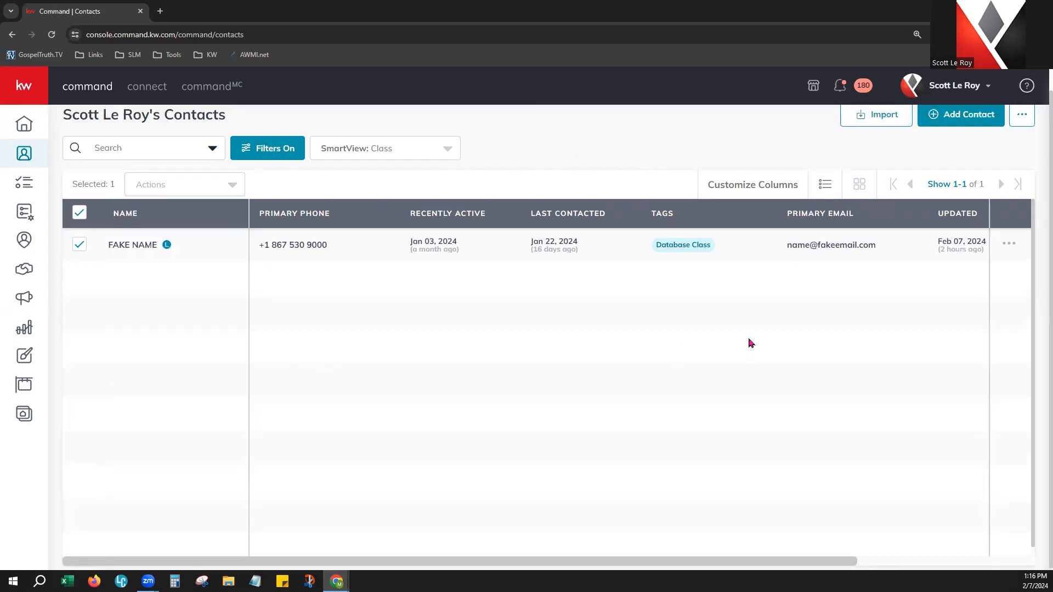
pyautogui.scroll(1, 752, 343)
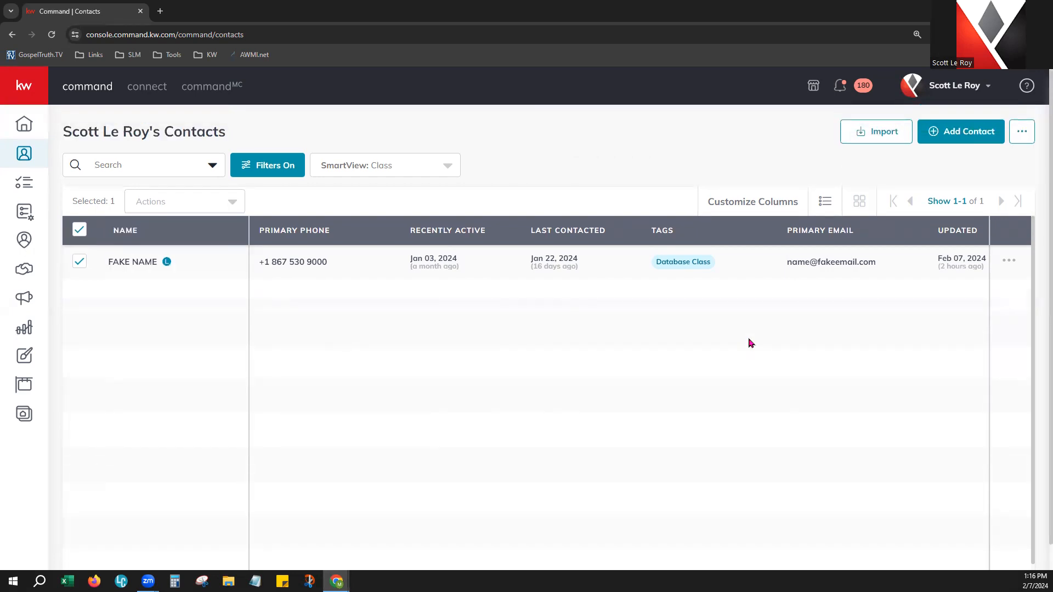
# Step: Switch to The Dream Team account to view its contacts and return to the personal account
pyautogui.click(959, 88)
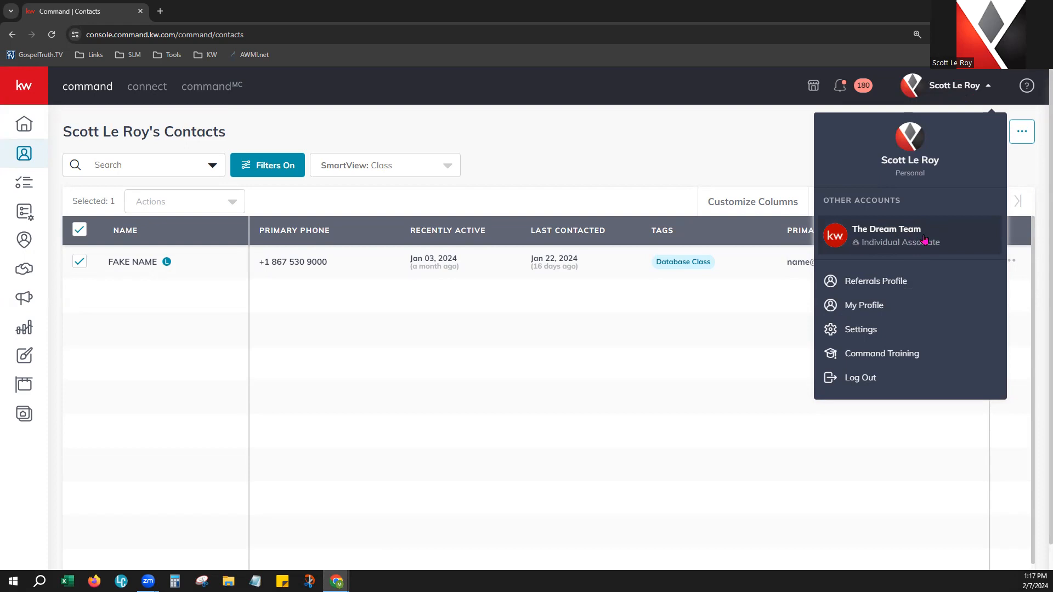
pyautogui.click(907, 240)
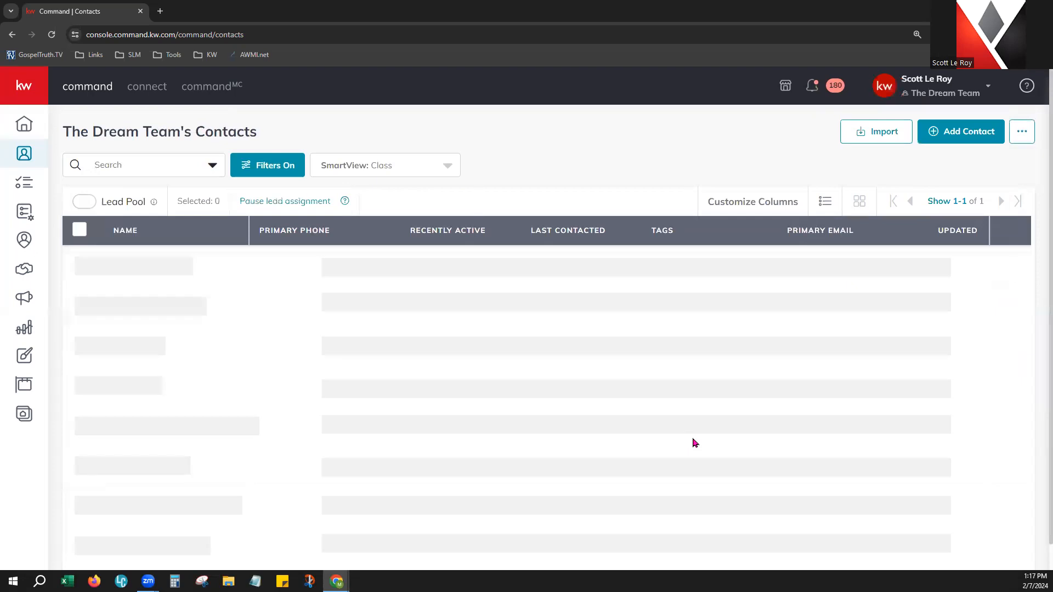
pyautogui.moveTo(63, 131); pyautogui.dragTo(274, 135)
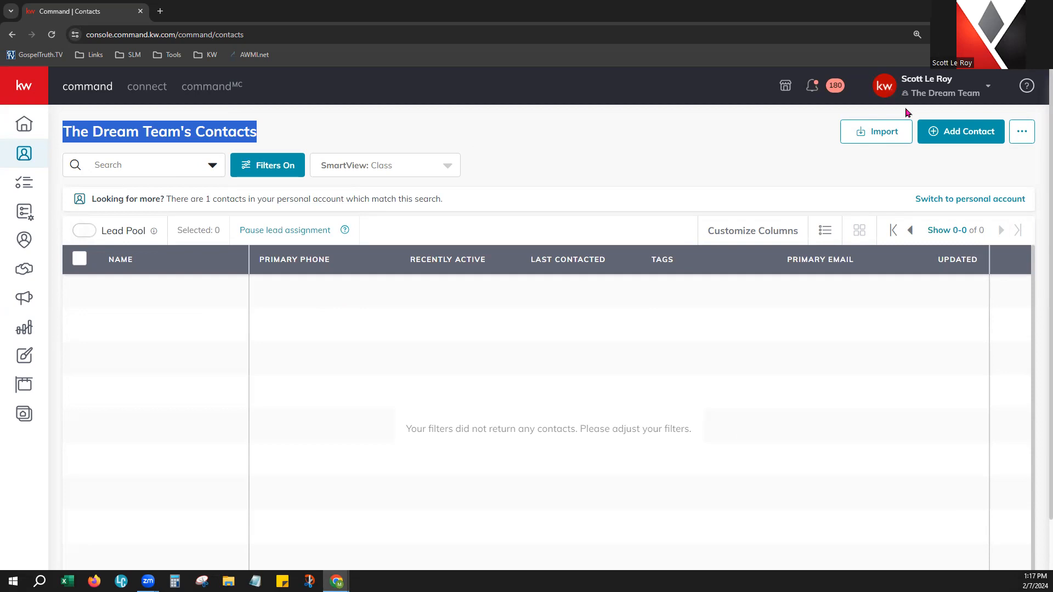
pyautogui.click(937, 95)
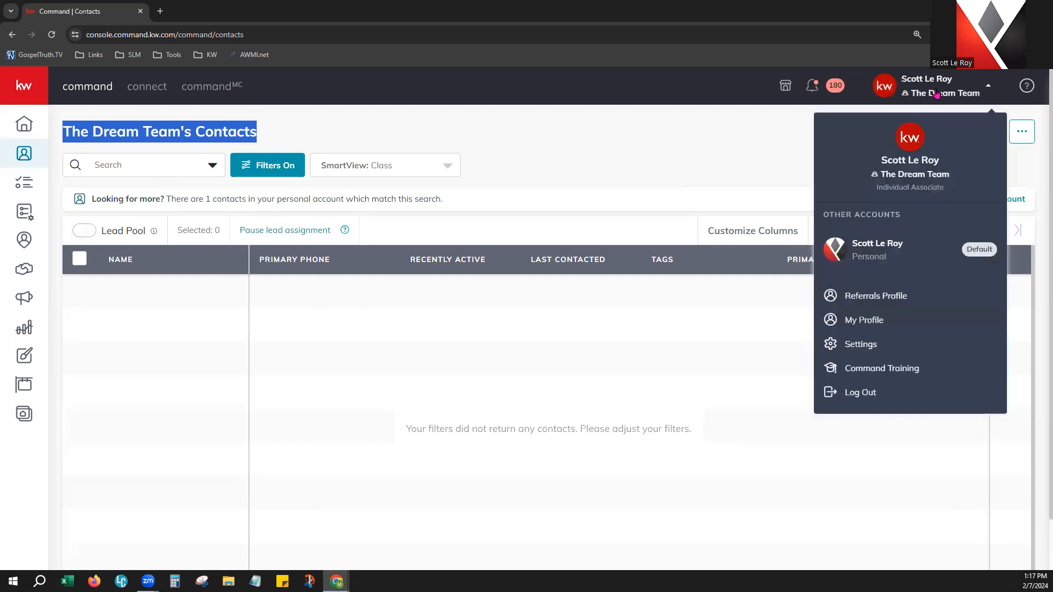
pyautogui.click(880, 266)
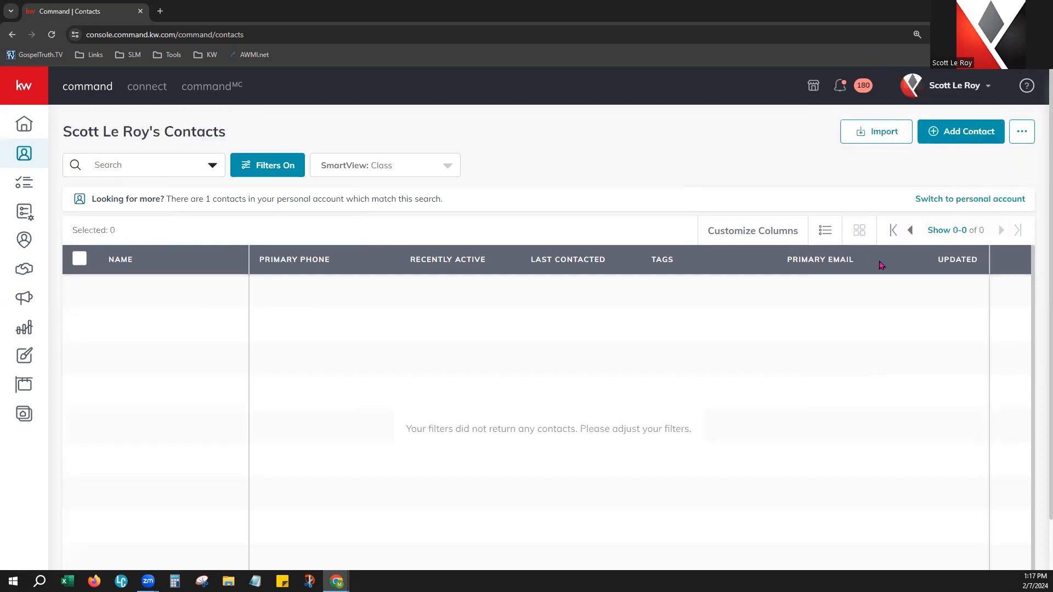
# Step: Select all contacts in the personal account, look through the bulk actions and mark the selection as a lead
pyautogui.click(79, 231)
pyautogui.click(167, 202)
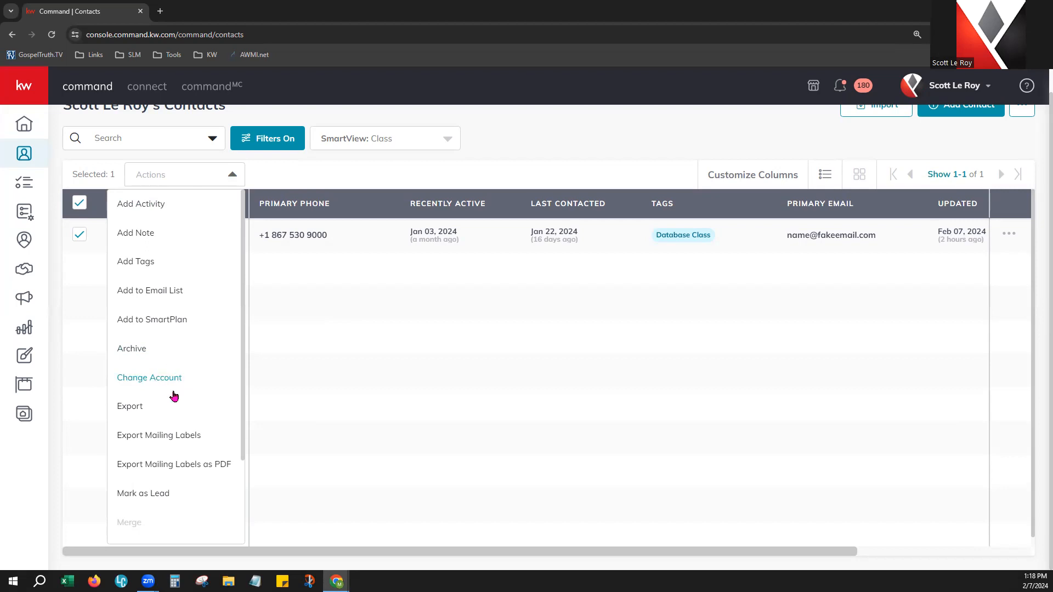
pyautogui.scroll(-1, 180, 409)
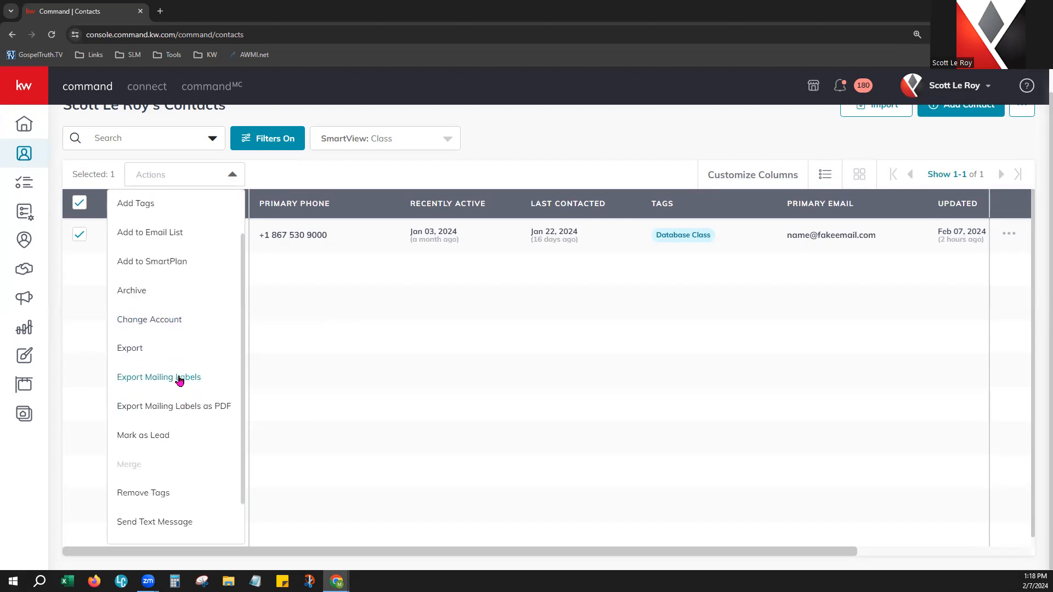
pyautogui.scroll(-1, 178, 378)
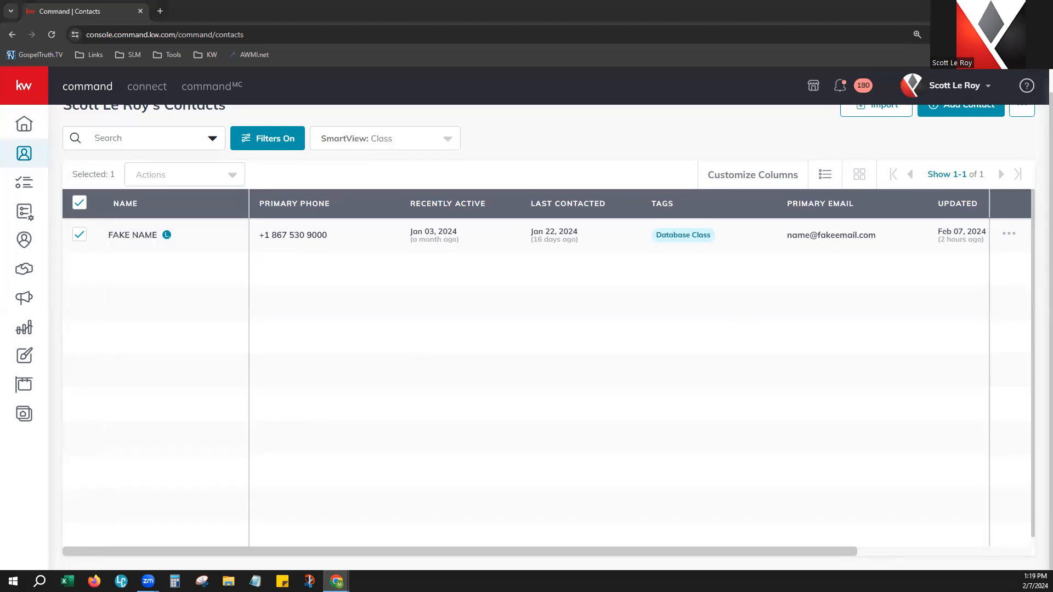
pyautogui.click(168, 176)
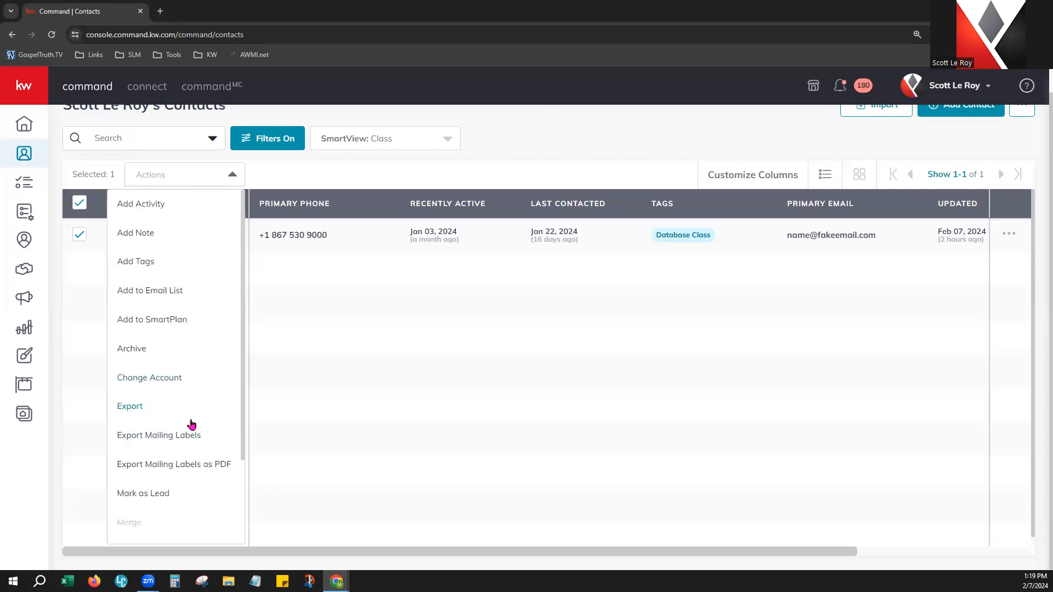
pyautogui.scroll(-3, 191, 426)
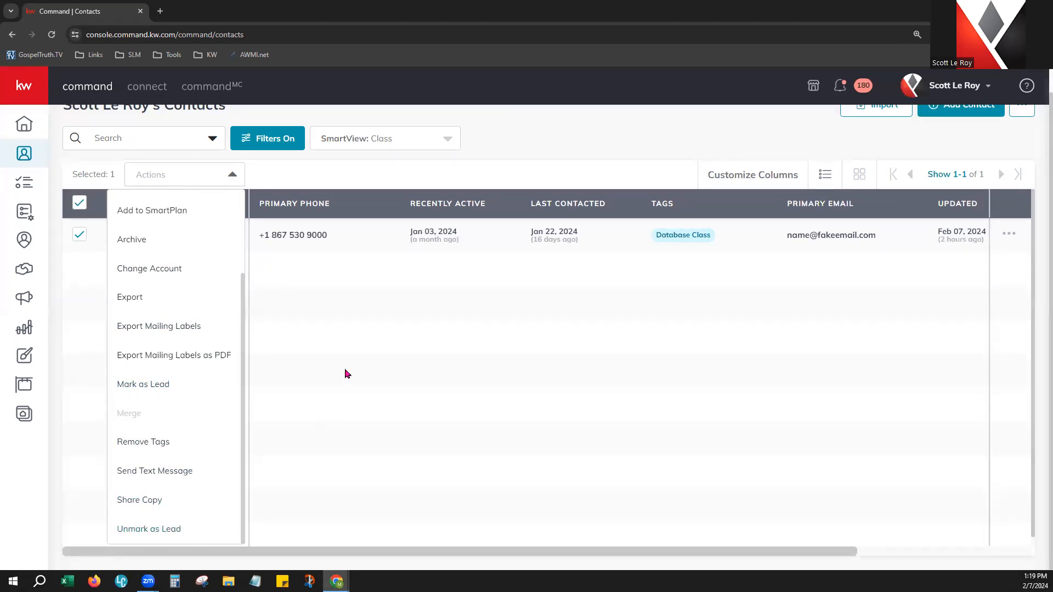
pyautogui.click(156, 385)
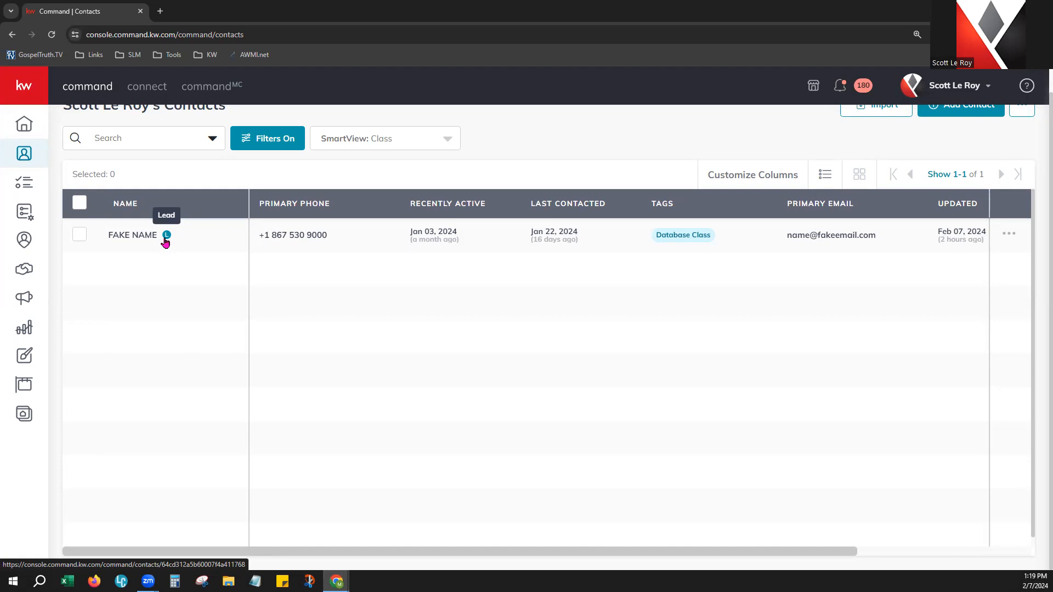
# Step: Select all contacts again, start adding bulk tags and search the tags for Monthly Neighborhood
pyautogui.click(80, 202)
pyautogui.click(173, 171)
pyautogui.scroll(-3, 183, 432)
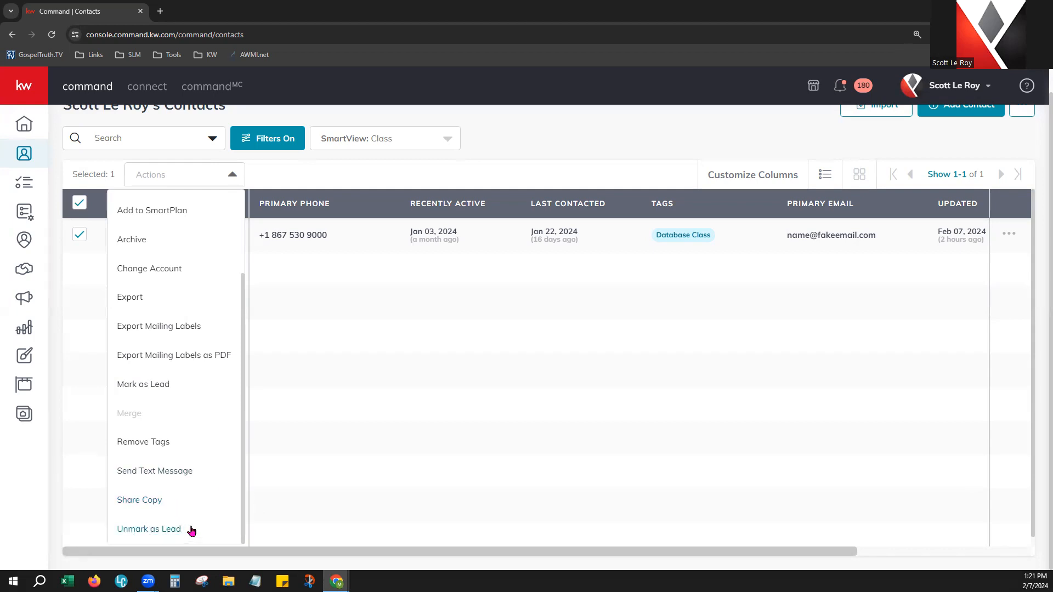
pyautogui.scroll(2, 203, 427)
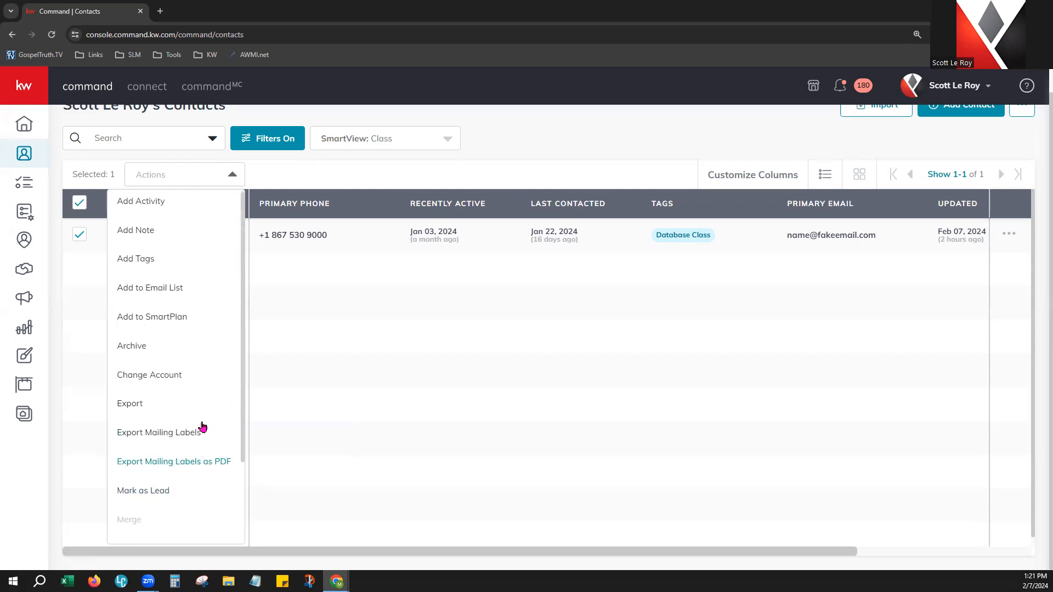
pyautogui.click(144, 268)
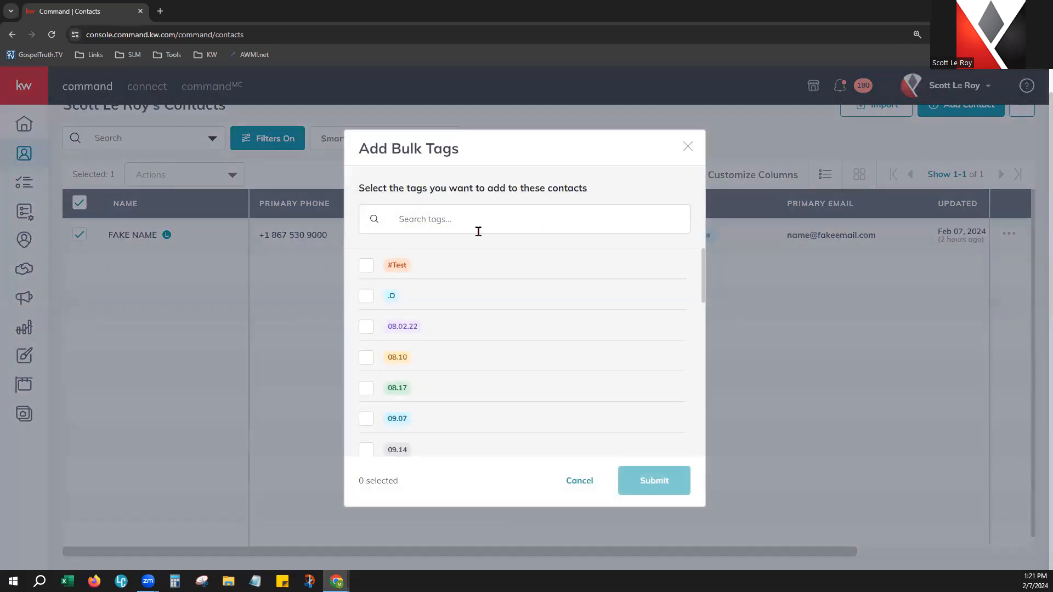
pyautogui.click(478, 232)
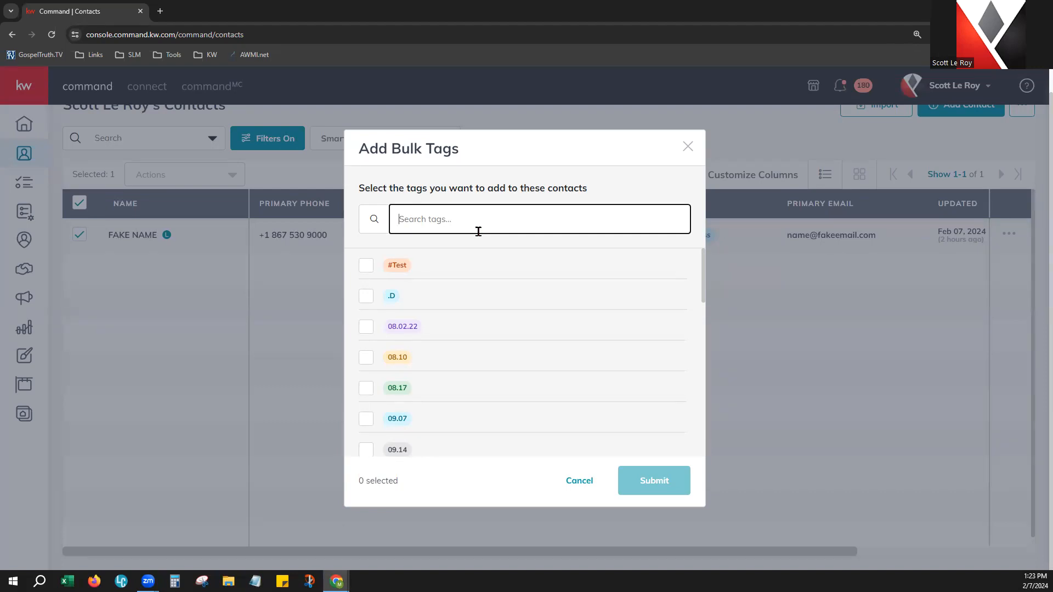
pyautogui.write('Monthly')
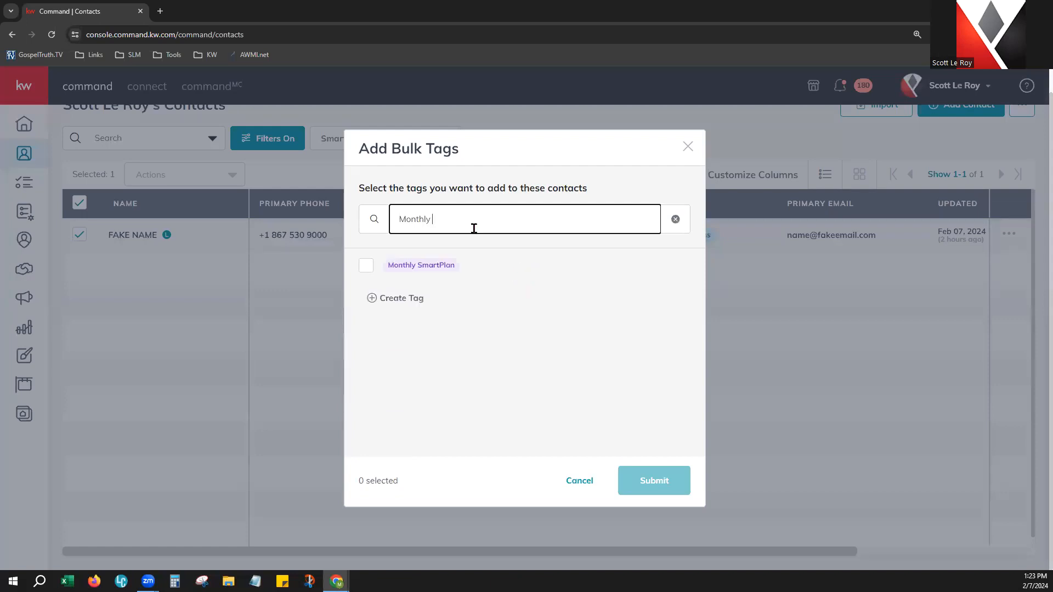
pyautogui.write('Neighbo')
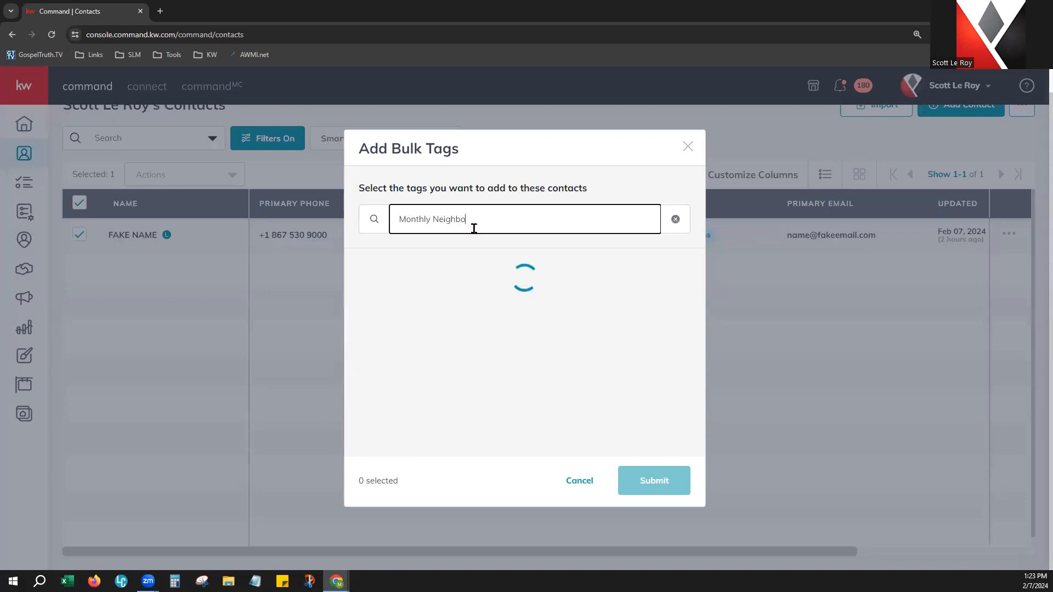
pyautogui.write('rhoo')
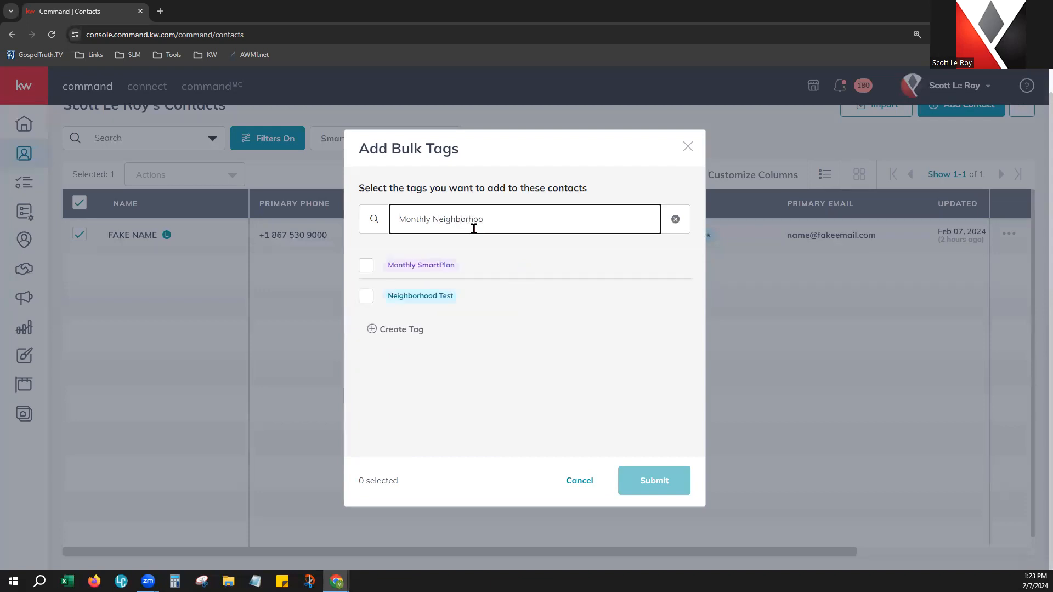
pyautogui.write('d')
pyautogui.click(366, 269)
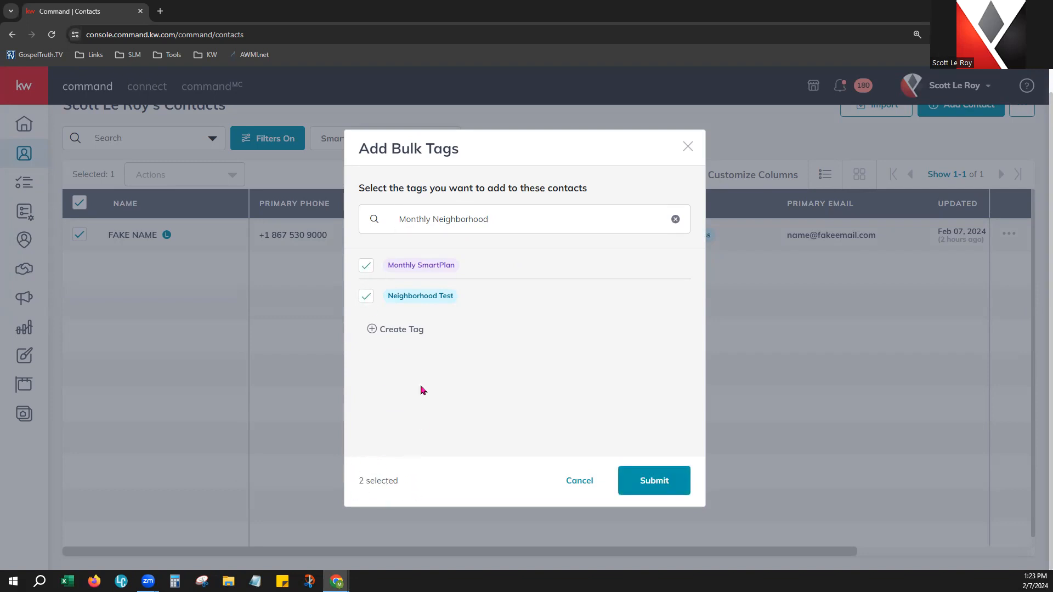
pyautogui.click(365, 296)
pyautogui.click(368, 273)
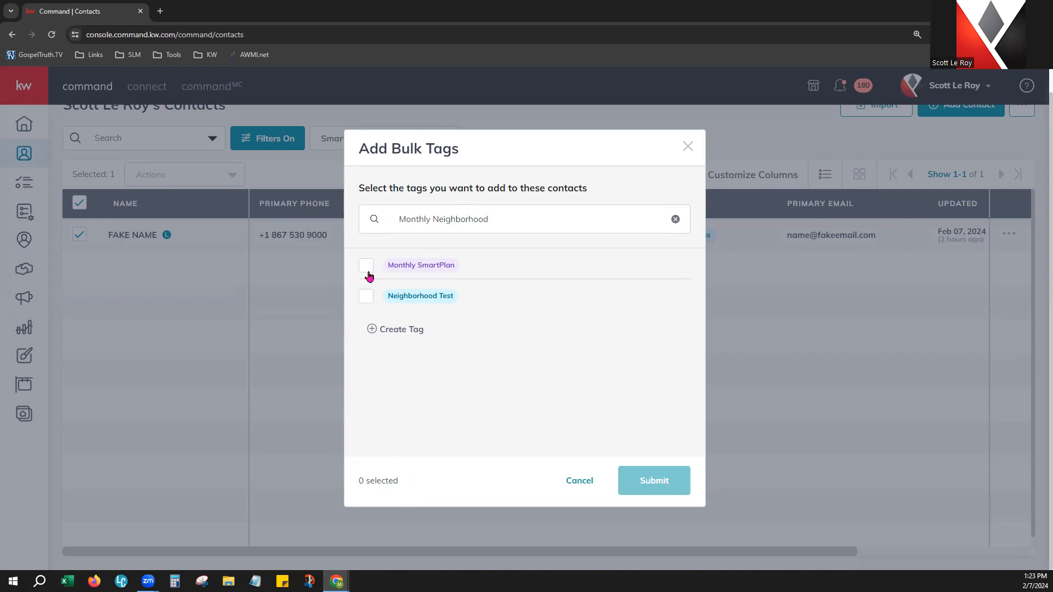
# Step: Create a custom tag named Monthly Neighborhood with the green appearance
pyautogui.click(404, 336)
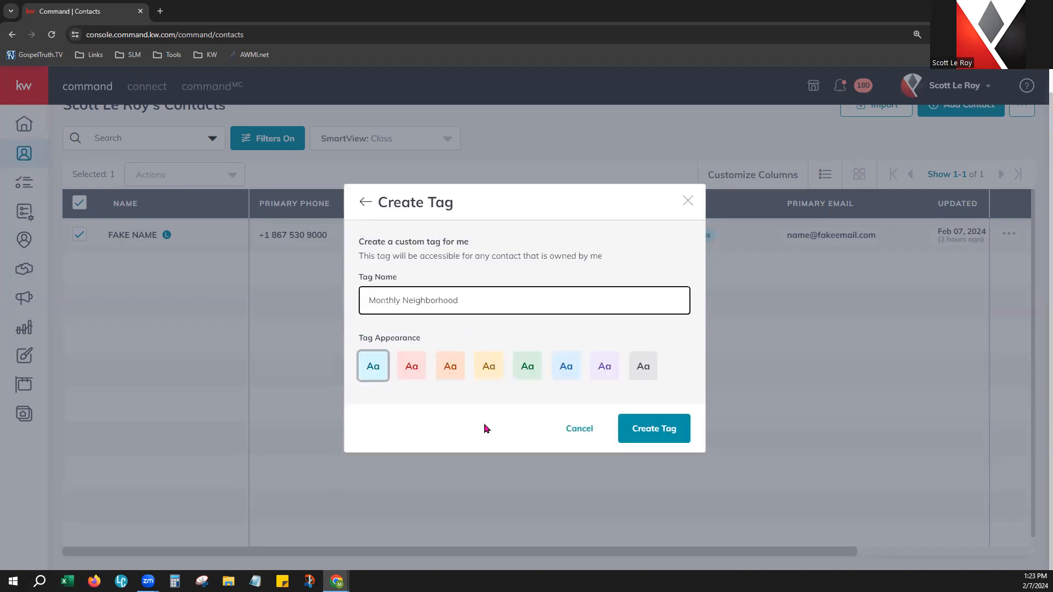
pyautogui.click(527, 365)
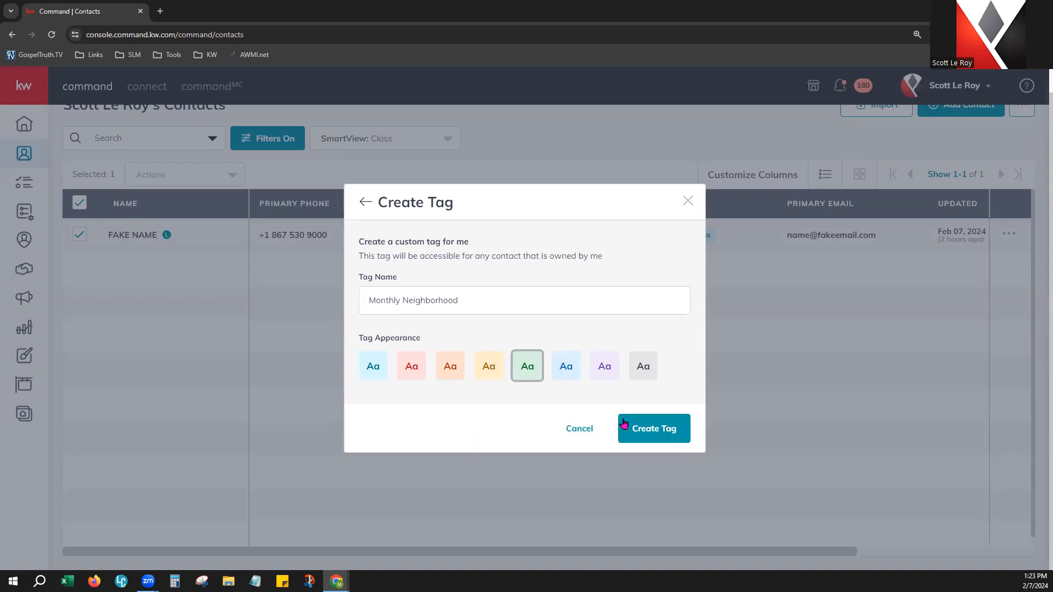
pyautogui.click(669, 432)
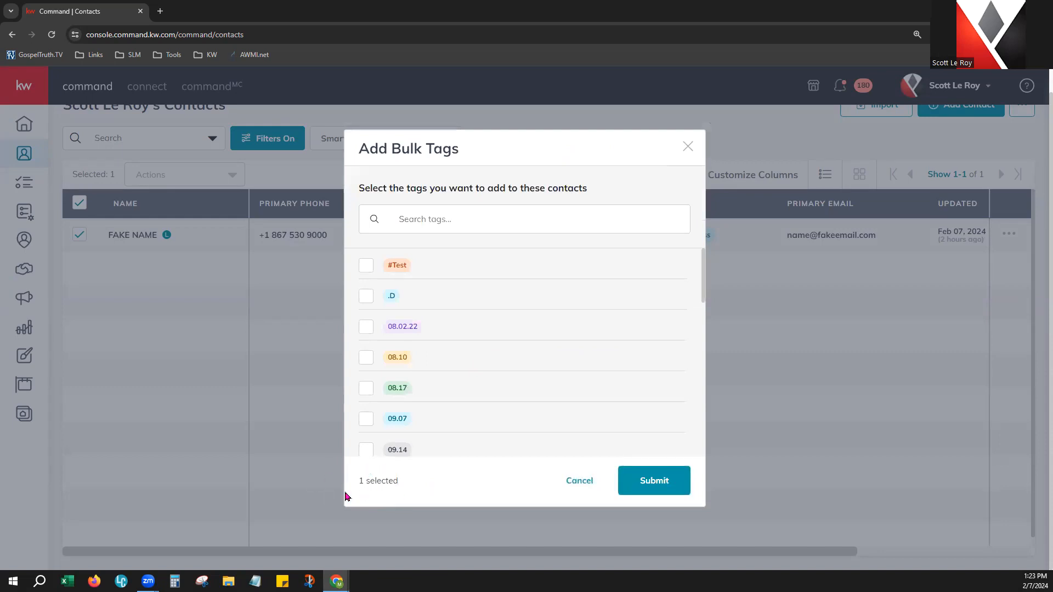
# Step: Find and select the existing Test tag as well, and apply the selected tags to the contact
pyautogui.click(455, 226)
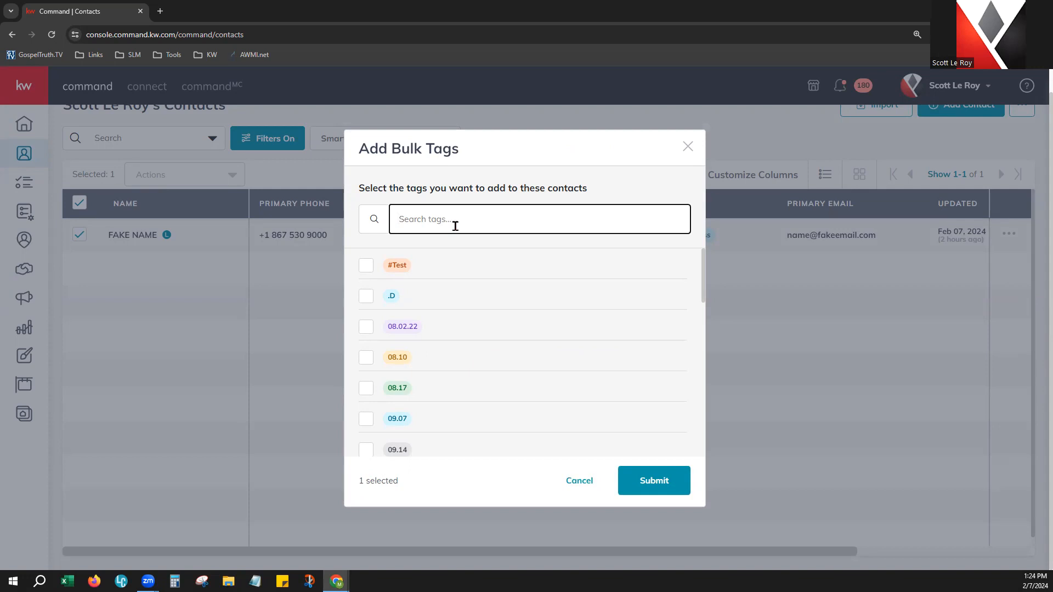
pyautogui.write('Test')
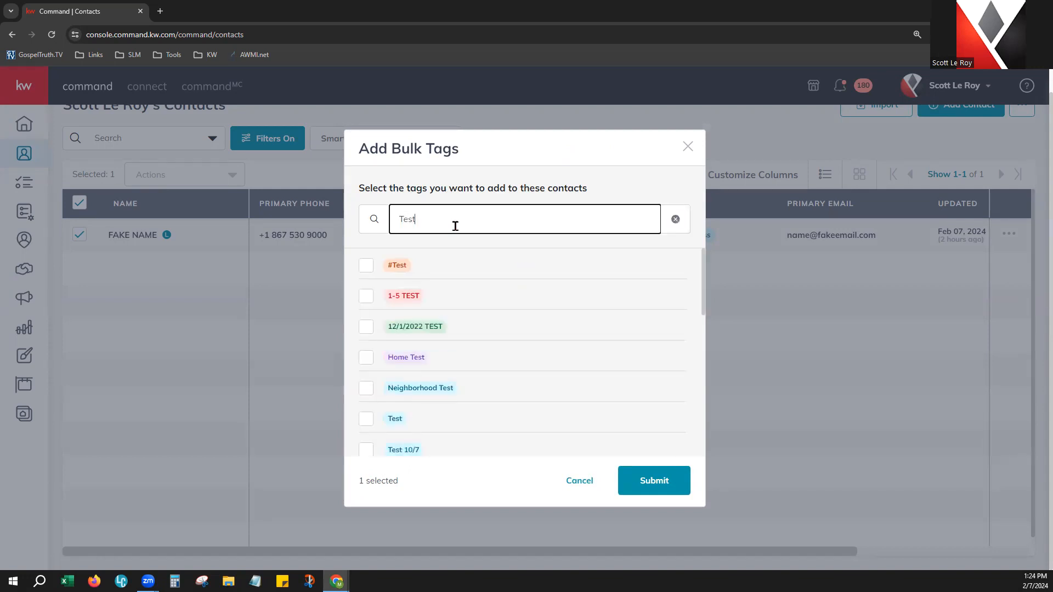
pyautogui.click(366, 420)
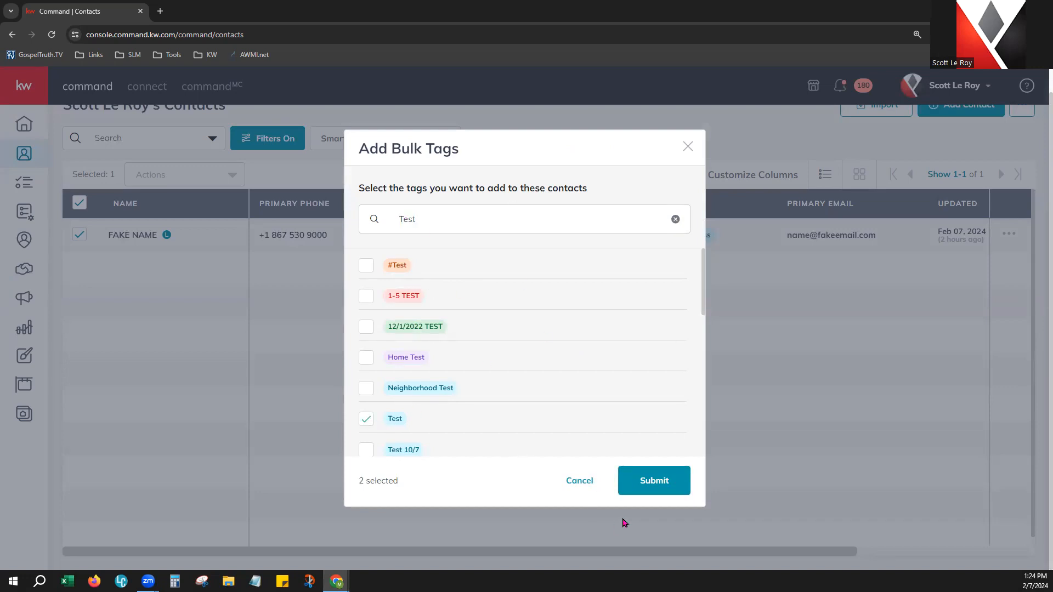
pyautogui.click(664, 480)
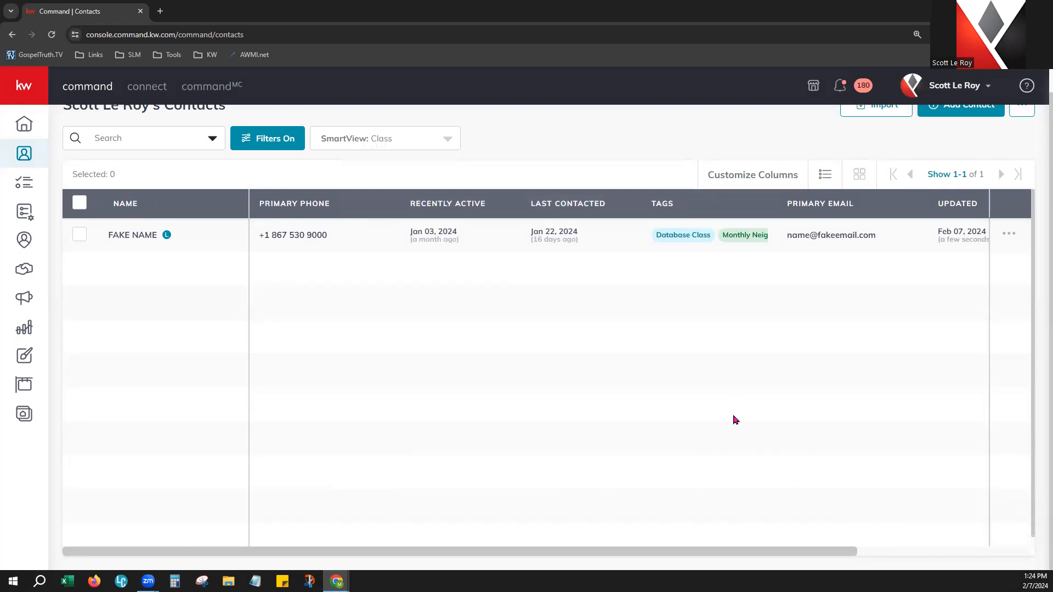
# Step: Widen the Tags column so the contact's tags fit in full
pyautogui.scroll(1, 724, 307)
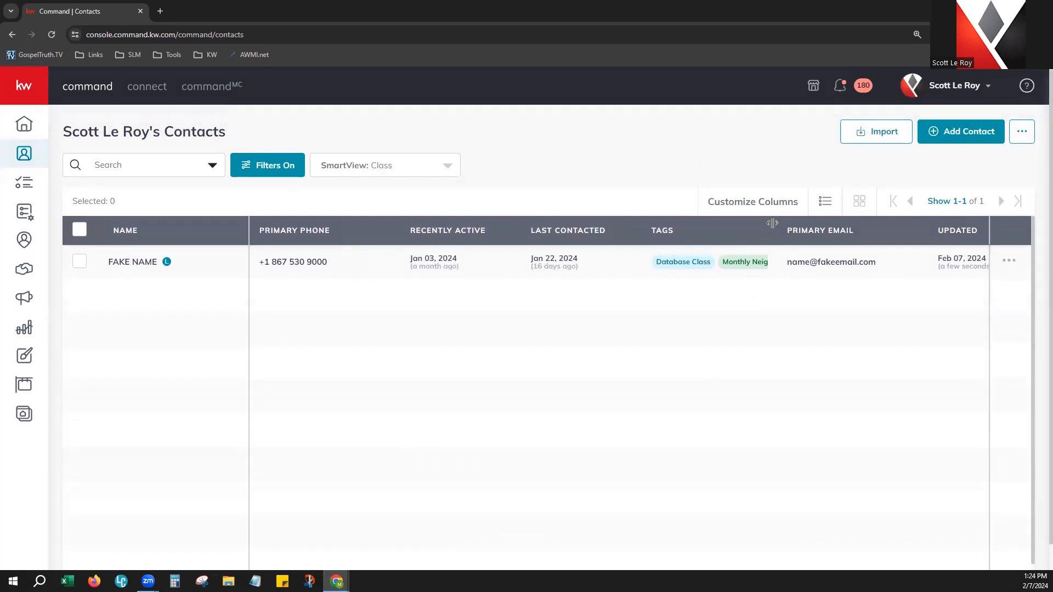
pyautogui.moveTo(776, 224); pyautogui.dragTo(852, 228)
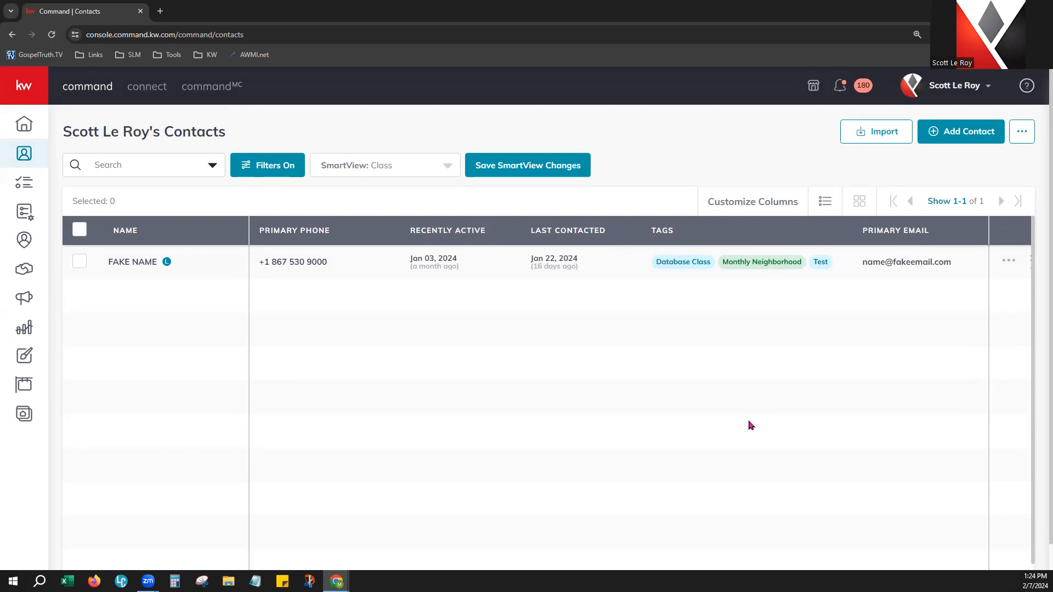
# Step: Bulk-remove the Test and Monthly Neighborhood tags from all contacts in the list
pyautogui.click(79, 231)
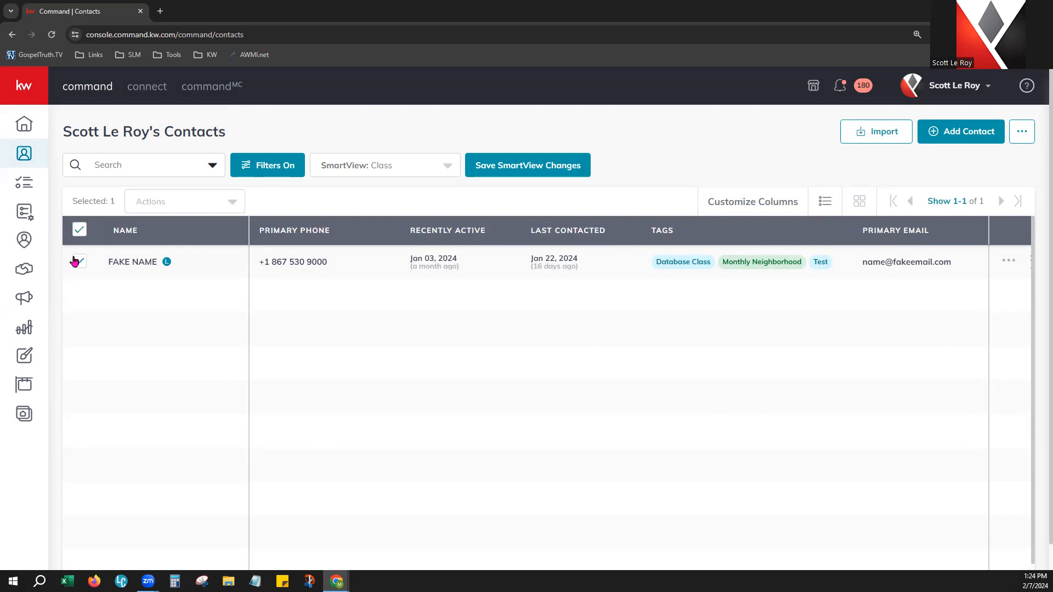
pyautogui.click(140, 204)
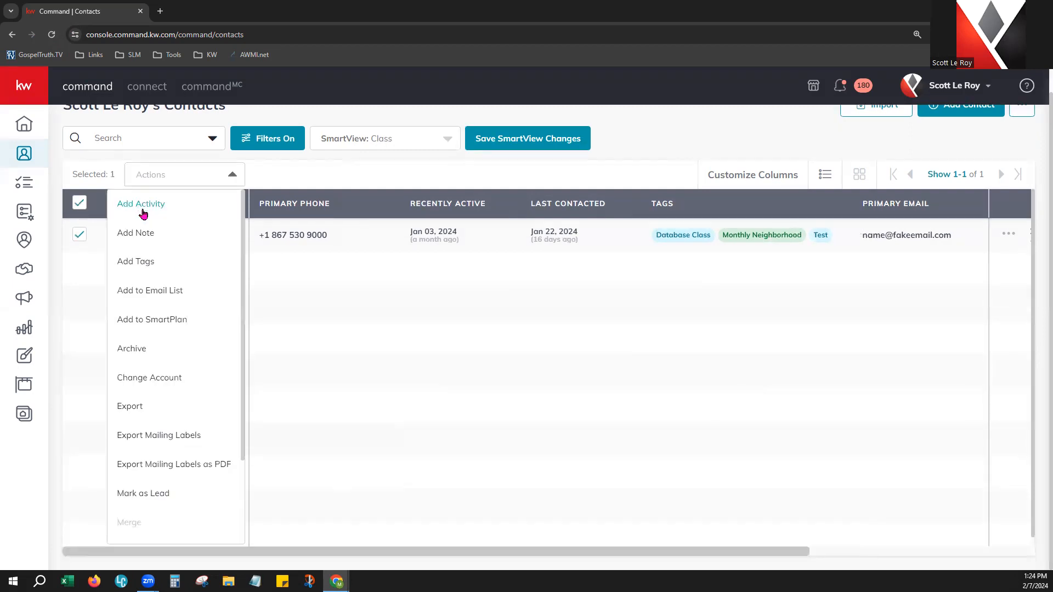
pyautogui.scroll(-2, 204, 453)
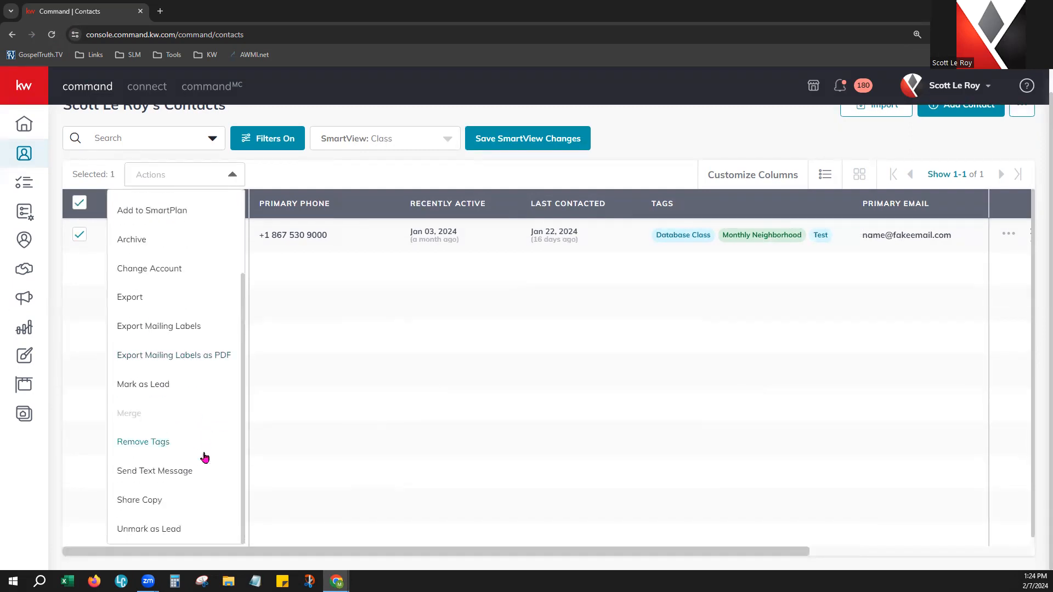
pyautogui.click(166, 442)
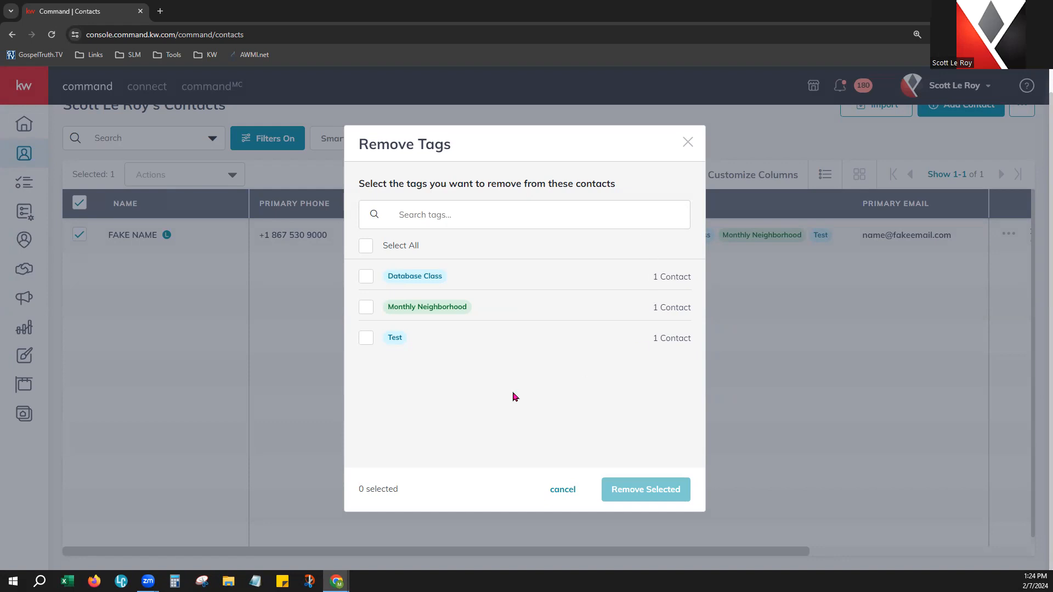
pyautogui.click(365, 340)
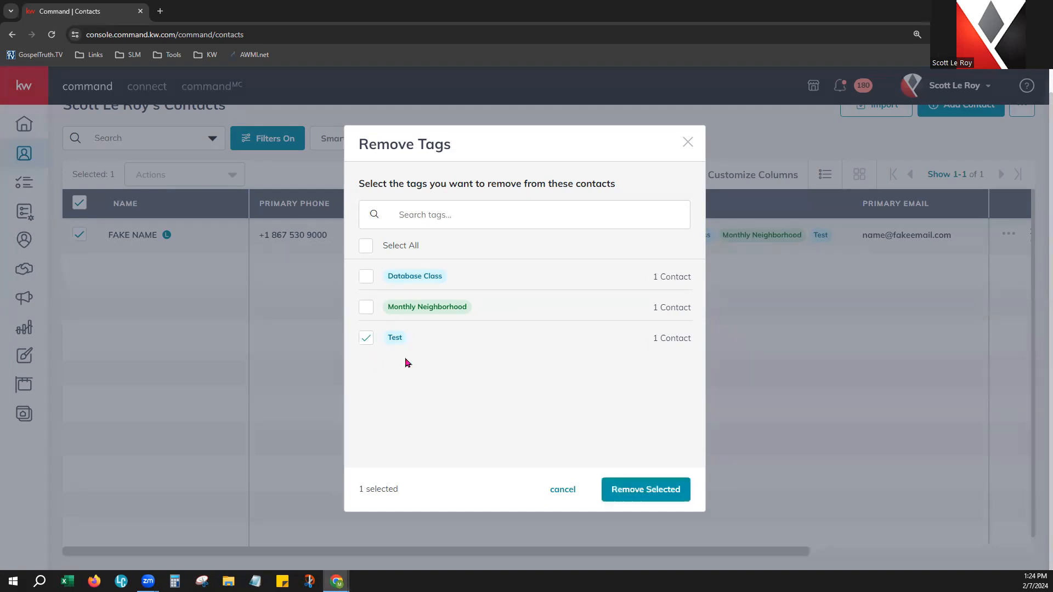
pyautogui.click(366, 308)
pyautogui.click(653, 499)
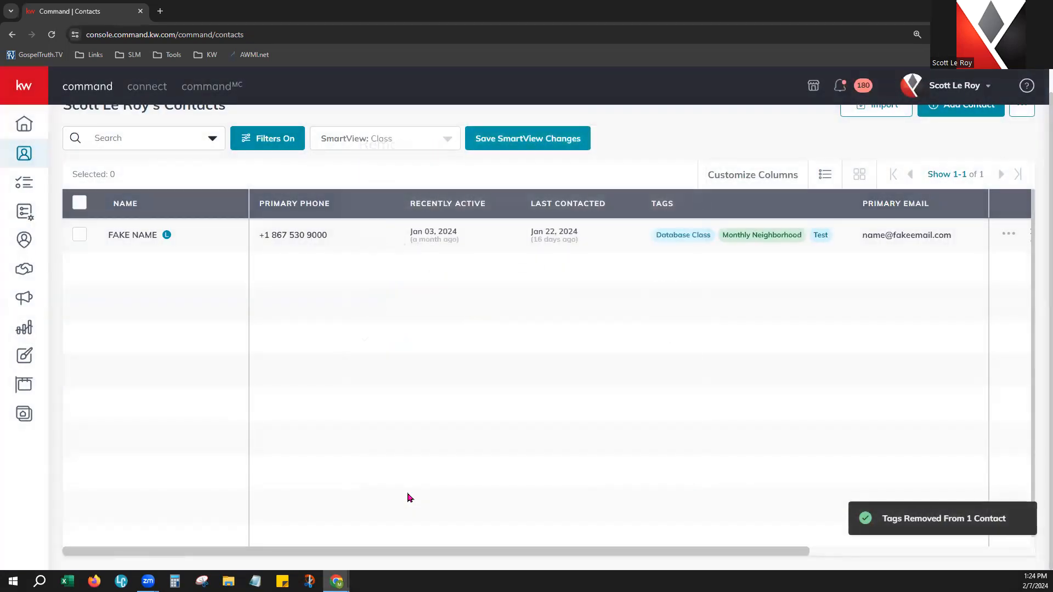
# Step: Open the listed contact's record and examine its overview, including the last contact date and health score
pyautogui.scroll(1, 408, 497)
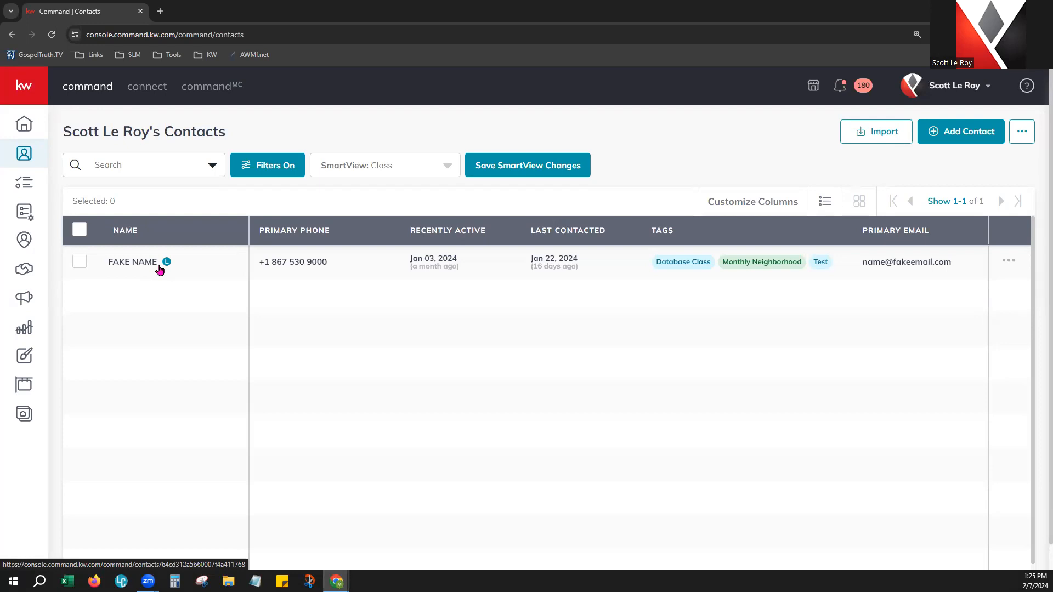
pyautogui.click(130, 267)
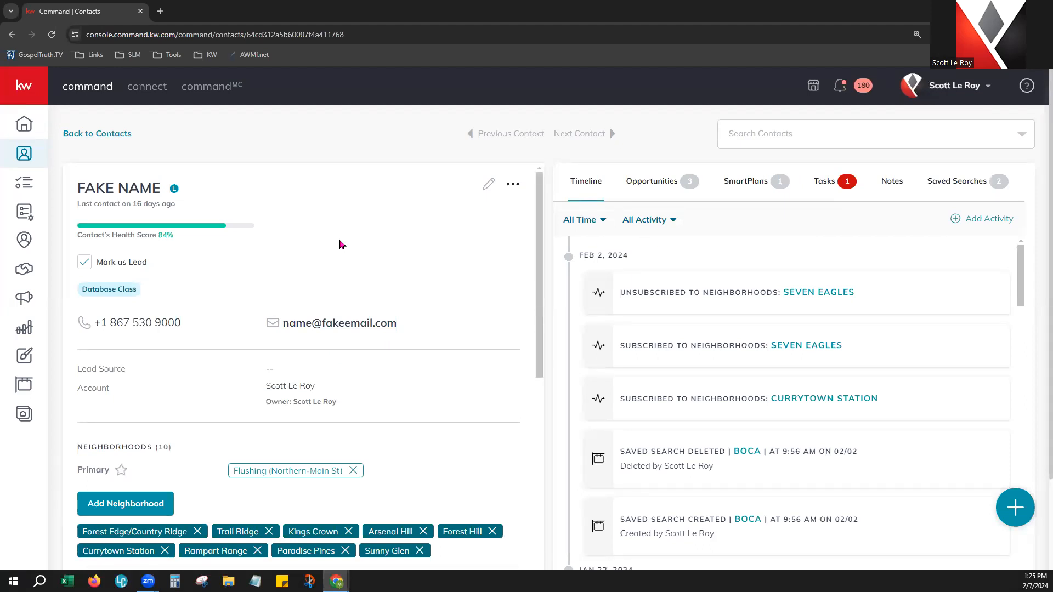
pyautogui.scroll(-6, 437, 254)
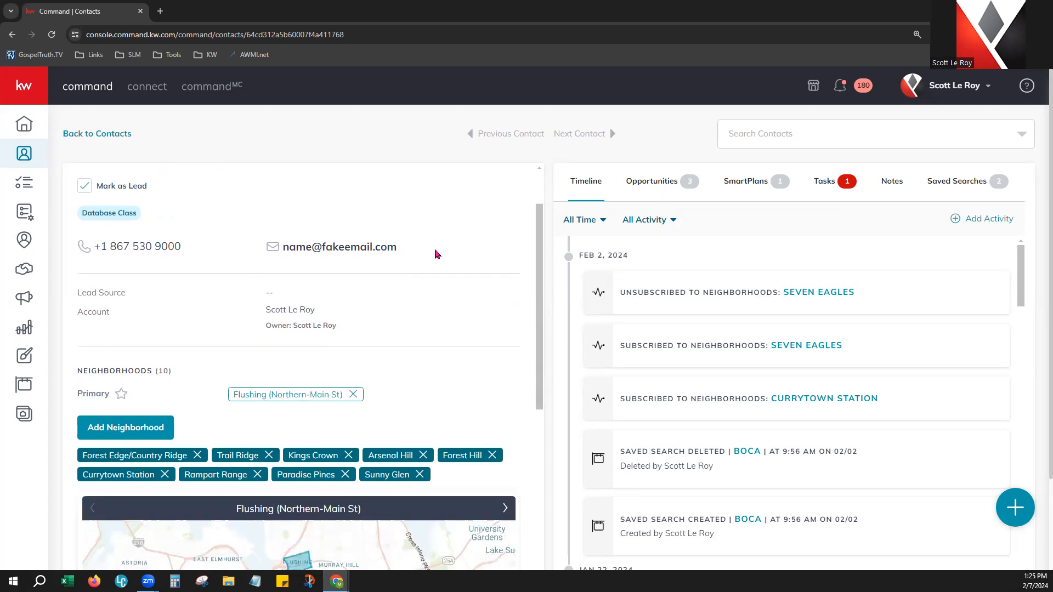
pyautogui.scroll(-3, 437, 249)
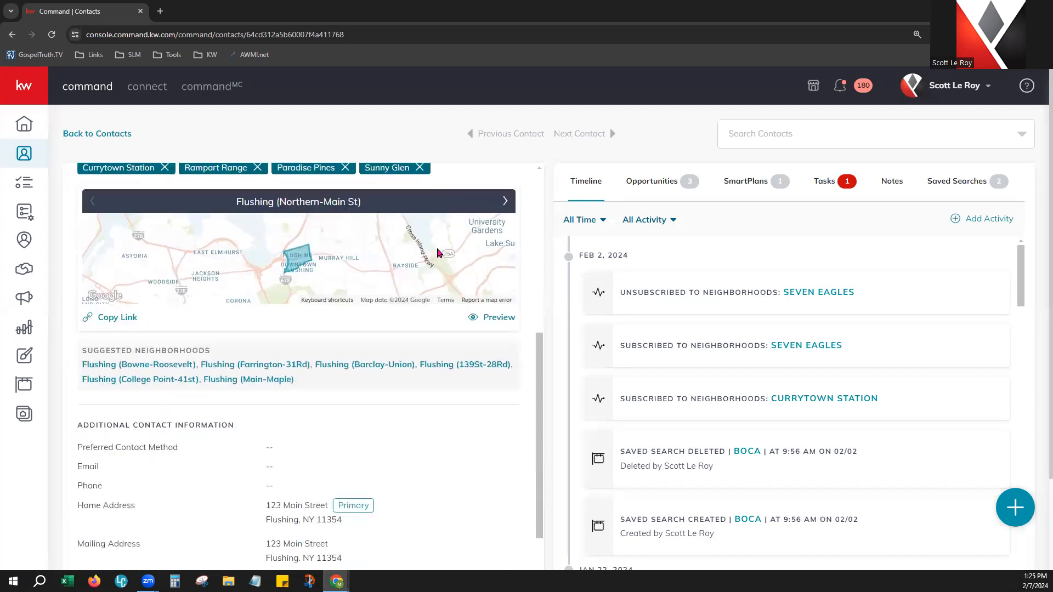
pyautogui.scroll(3, 439, 247)
pyautogui.scroll(5, 441, 244)
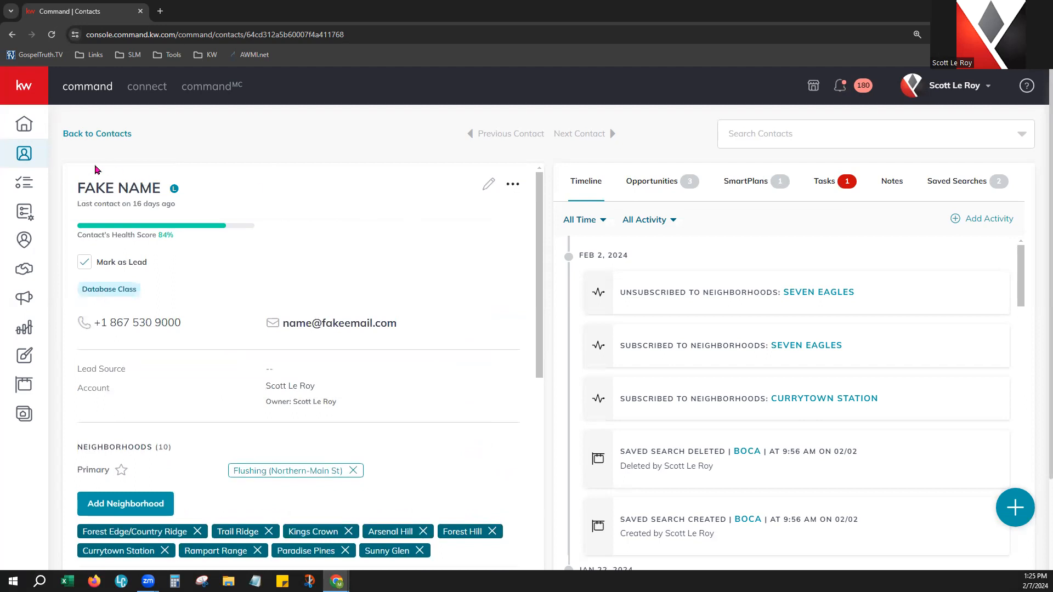
pyautogui.moveTo(74, 203); pyautogui.dragTo(181, 214)
pyautogui.click(86, 204)
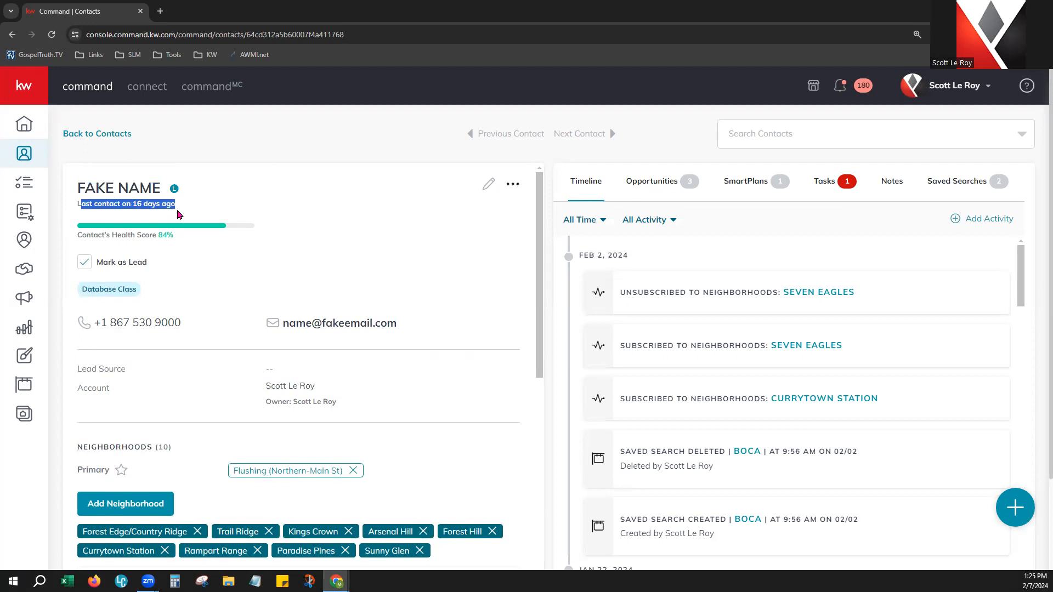
pyautogui.click(194, 209)
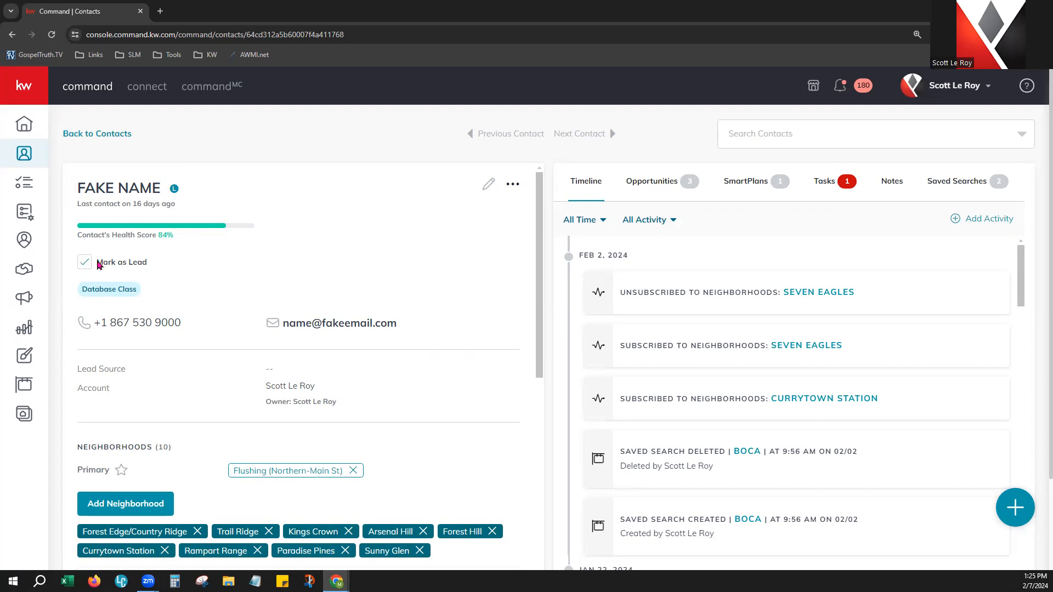
pyautogui.moveTo(78, 233); pyautogui.dragTo(182, 244)
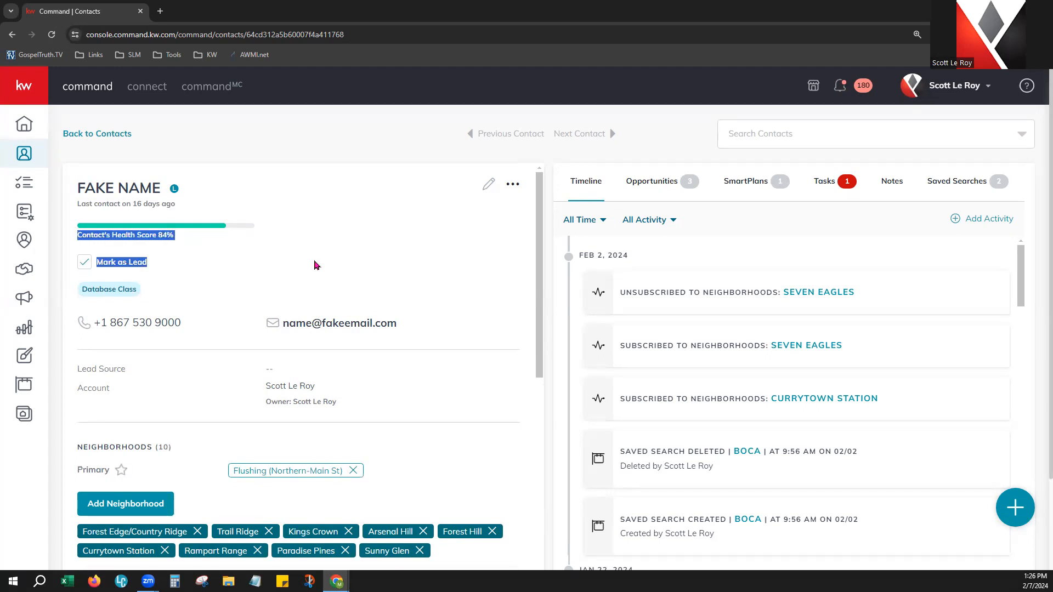
pyautogui.click(326, 245)
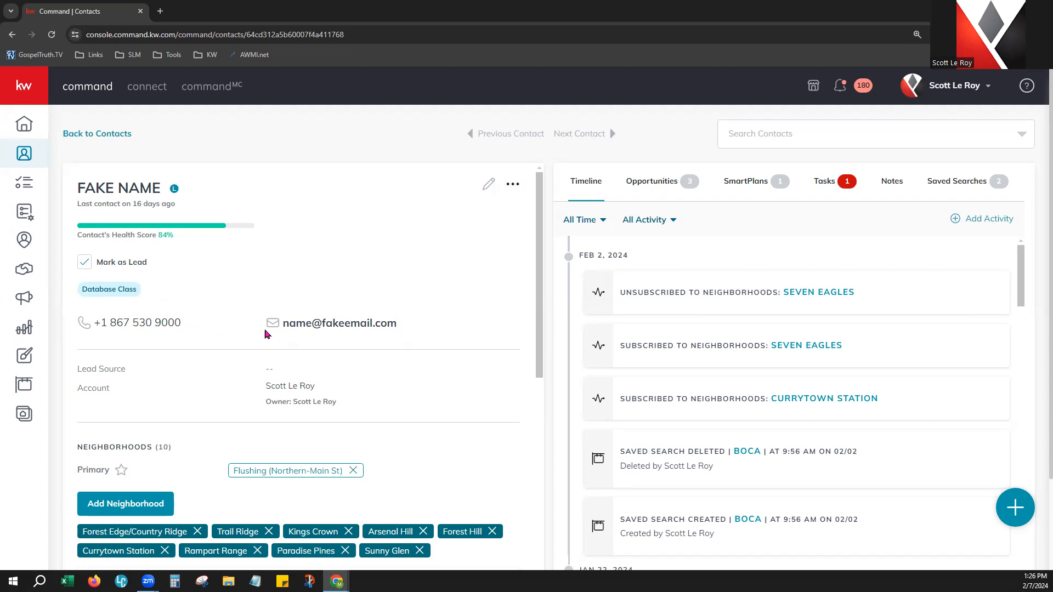
# Step: Examine the contact's lead source and account owner, along with the subscribed and suggested neighborhoods
pyautogui.scroll(-2, 192, 347)
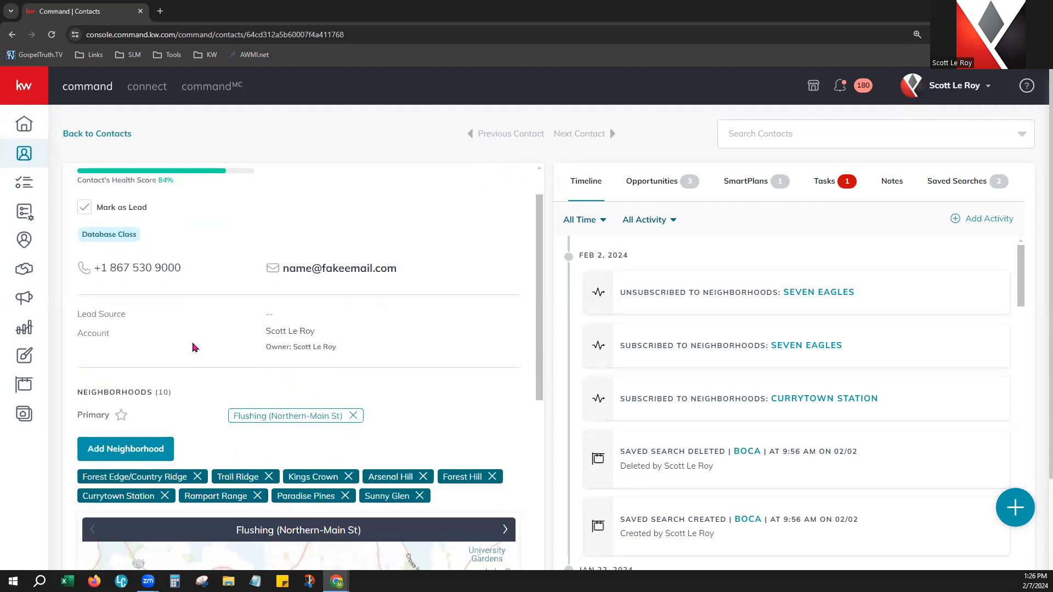
pyautogui.moveTo(78, 260); pyautogui.dragTo(129, 263)
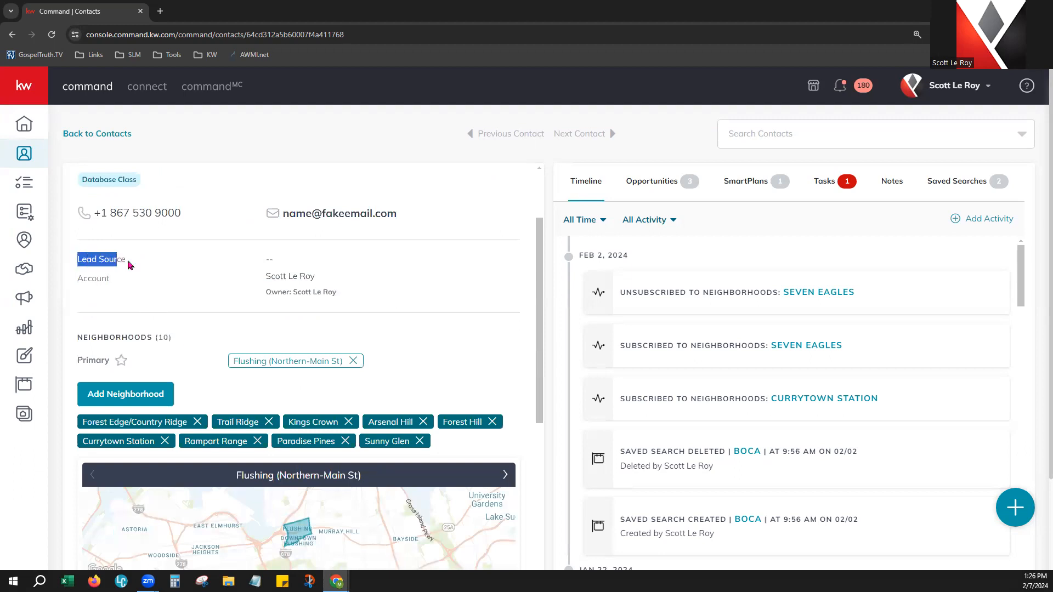
pyautogui.click(161, 275)
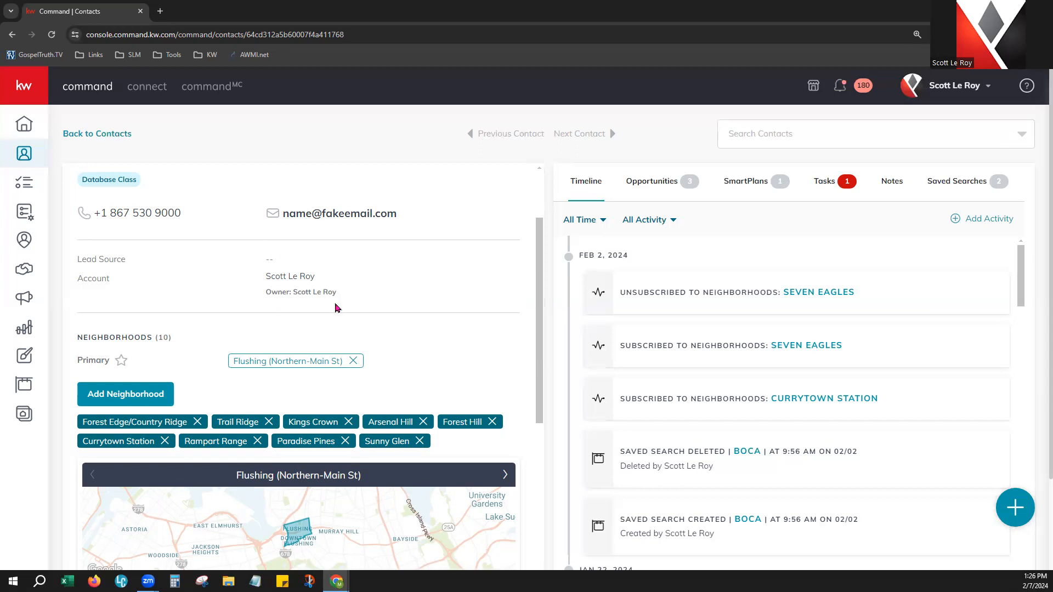
pyautogui.scroll(2, 528, 296)
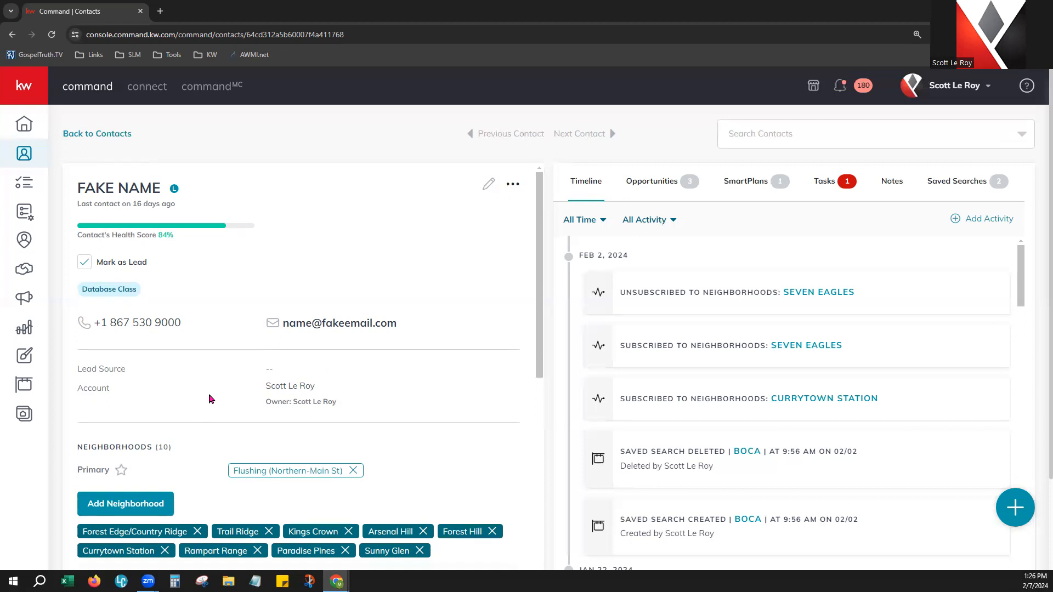
pyautogui.moveTo(84, 389); pyautogui.dragTo(111, 400)
pyautogui.click(263, 382)
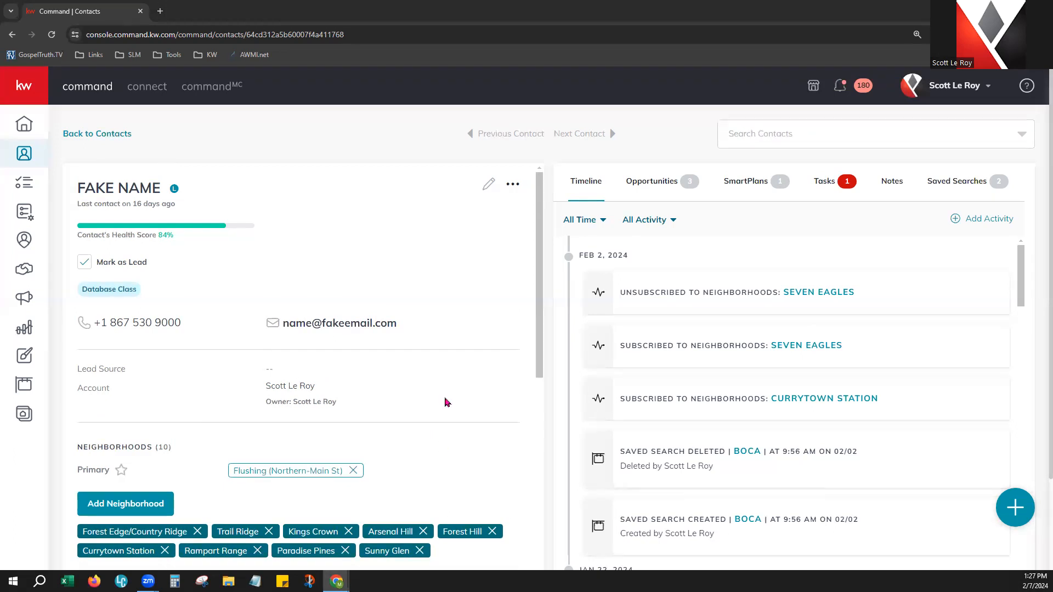
pyautogui.scroll(-4, 447, 402)
pyautogui.scroll(-1, 446, 402)
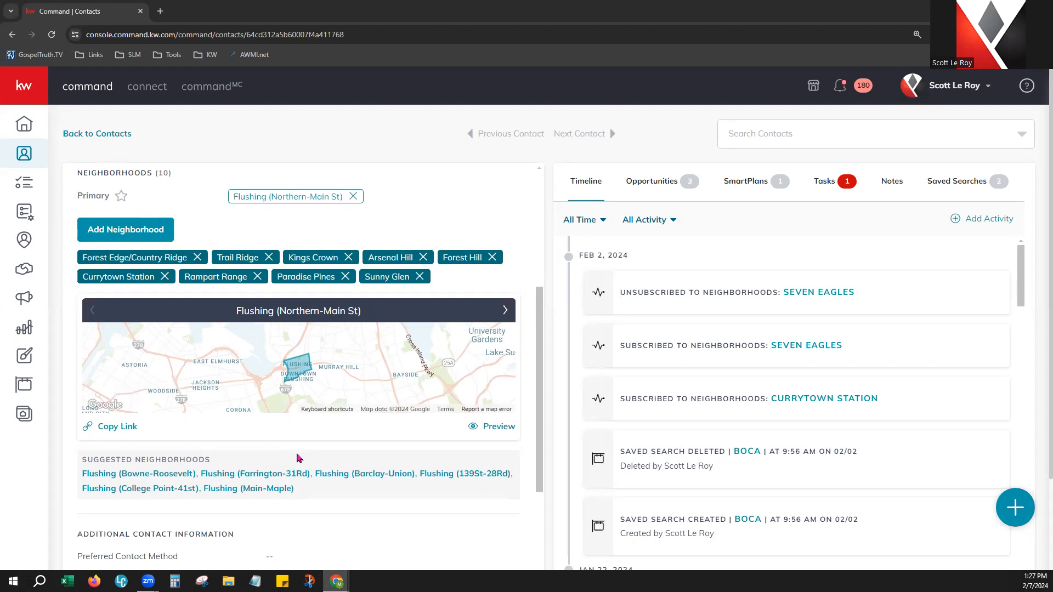
pyautogui.scroll(1, 297, 458)
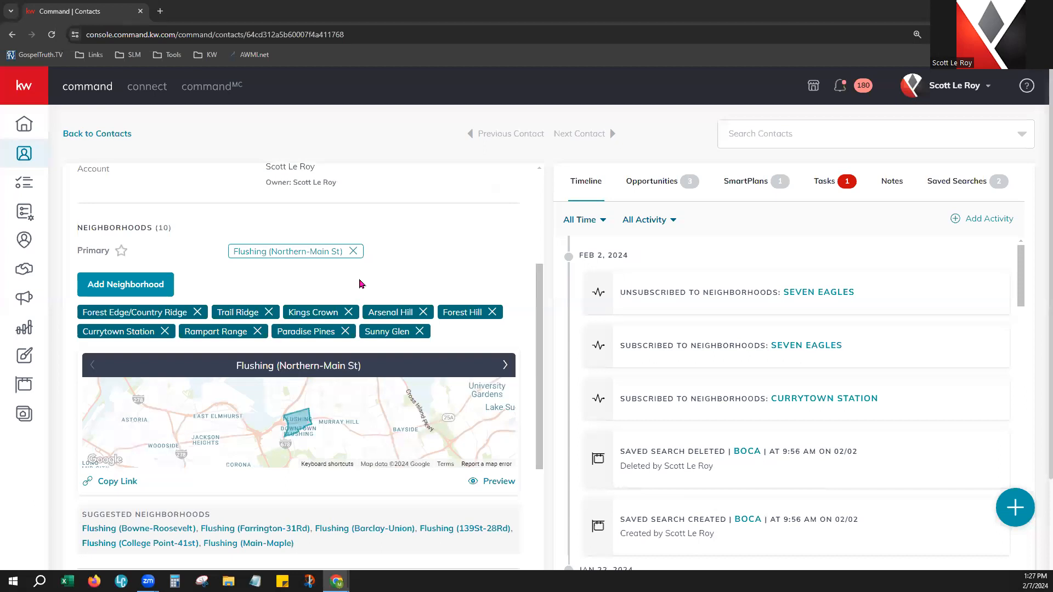
pyautogui.scroll(-1, 414, 267)
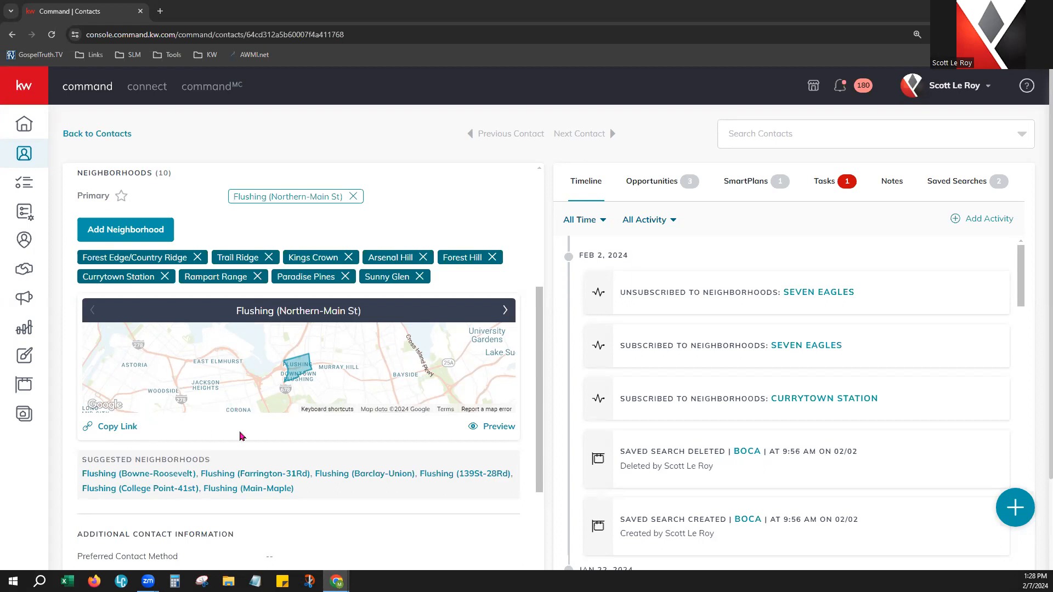
pyautogui.scroll(1, 257, 466)
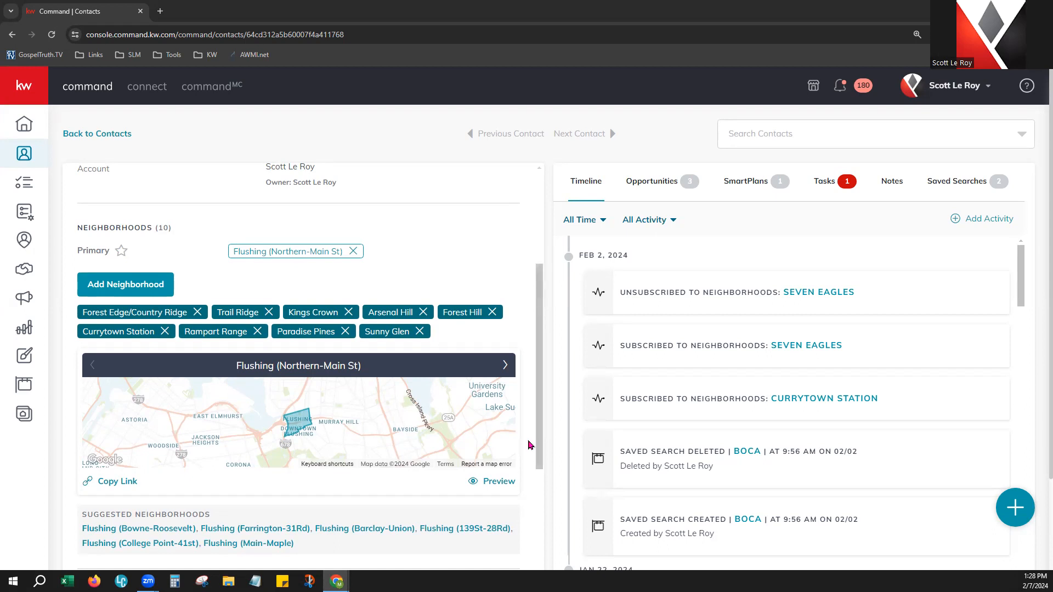
# Step: Review the contact's additional contact information, social profiles, About details and custom fields
pyautogui.scroll(-3, 530, 444)
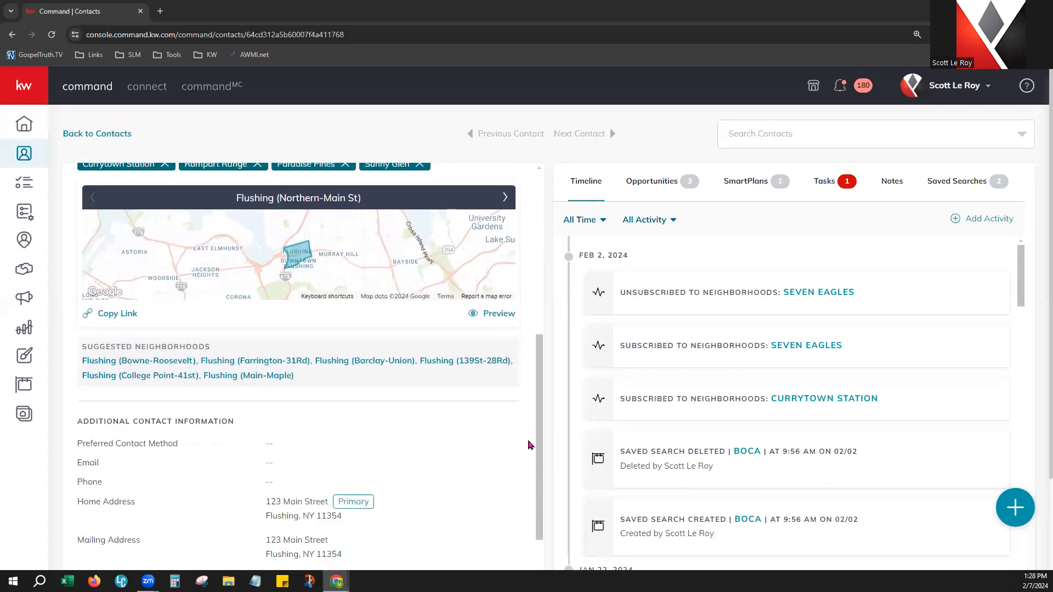
pyautogui.scroll(-3, 530, 444)
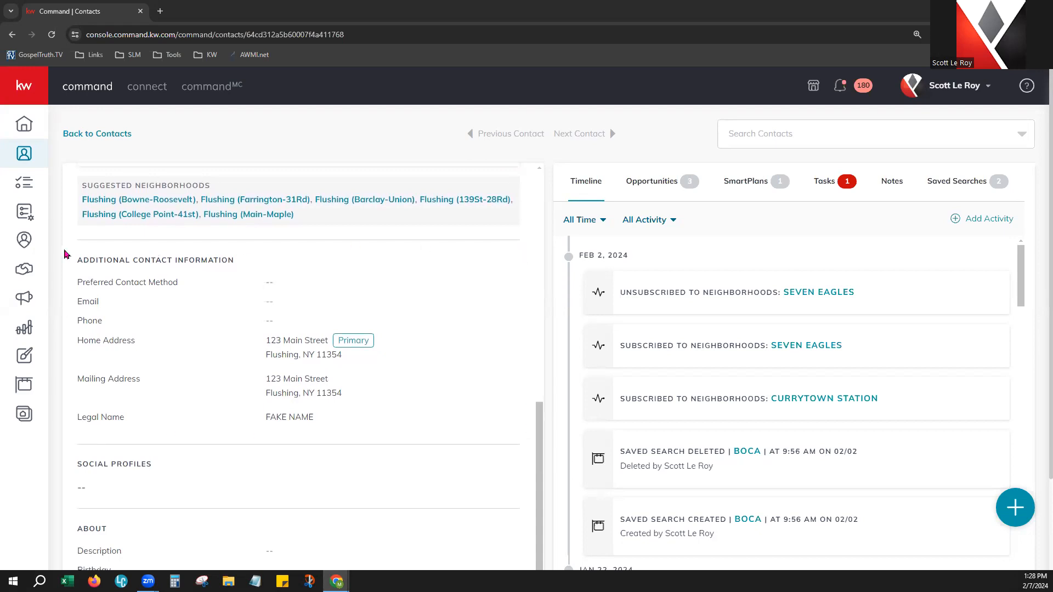
pyautogui.moveTo(131, 280); pyautogui.dragTo(184, 293)
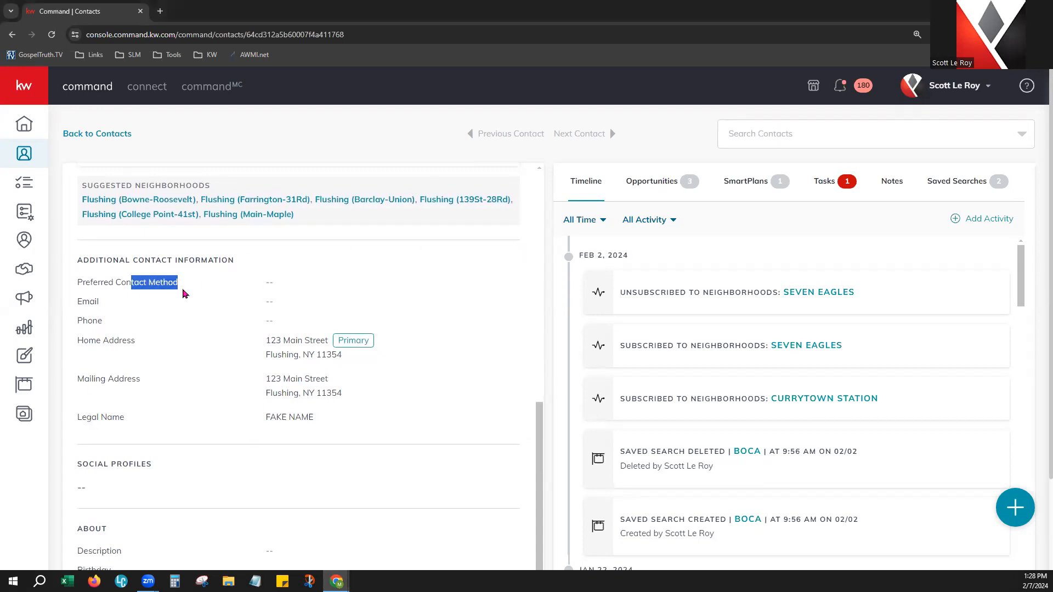
pyautogui.moveTo(89, 300); pyautogui.dragTo(102, 301)
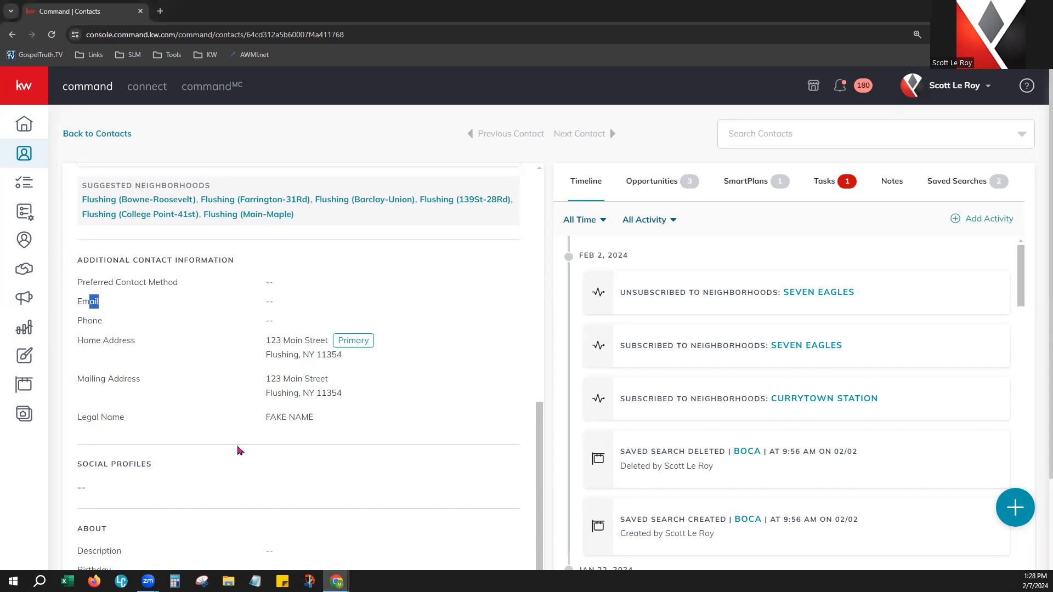
pyautogui.click(265, 444)
pyautogui.scroll(-1, 384, 498)
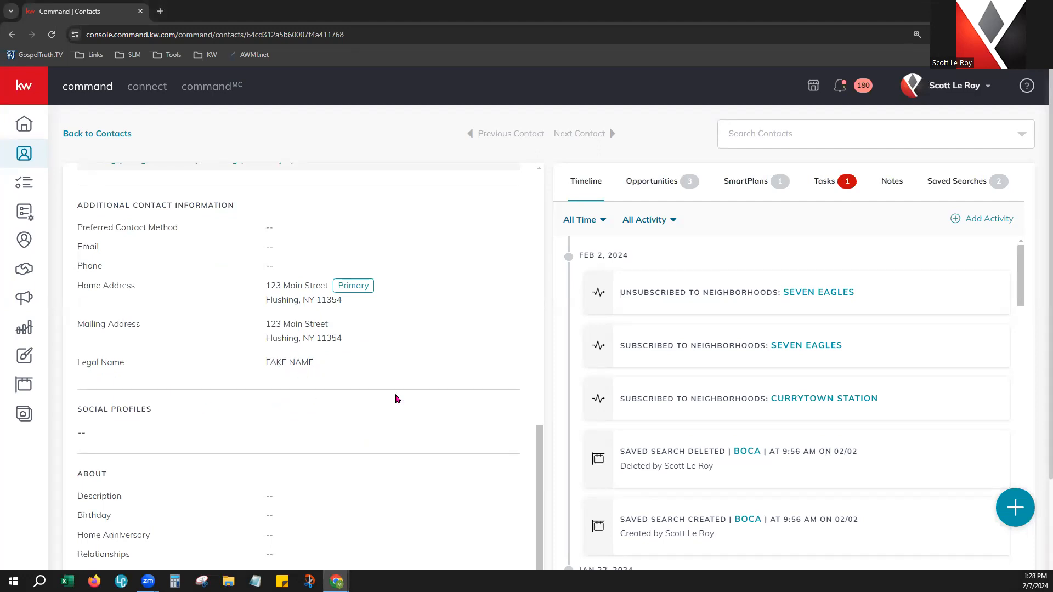
pyautogui.scroll(-1, 404, 378)
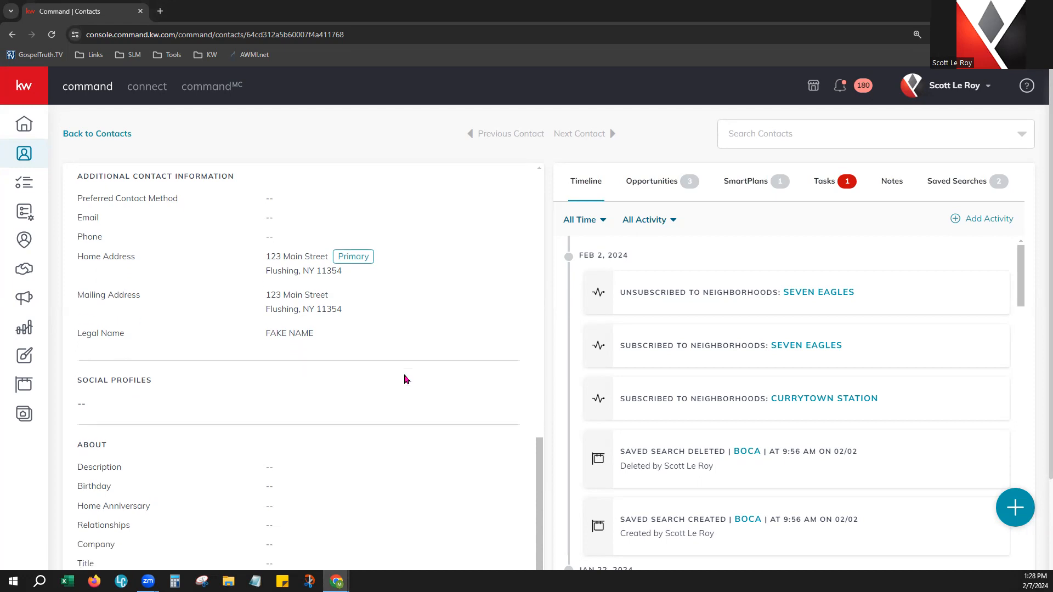
pyautogui.scroll(-1, 405, 379)
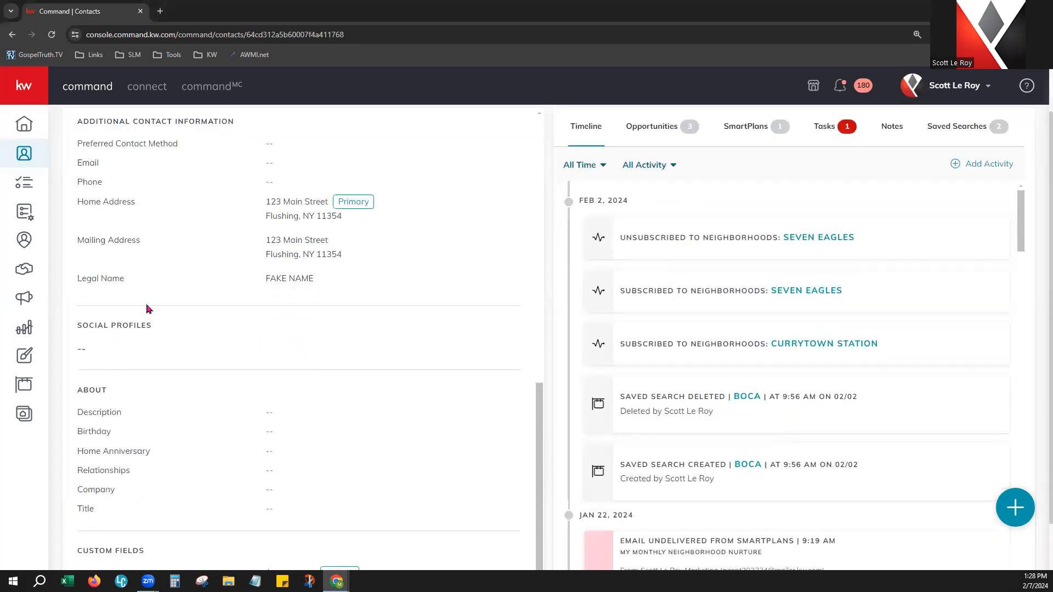
pyautogui.scroll(-1, 371, 443)
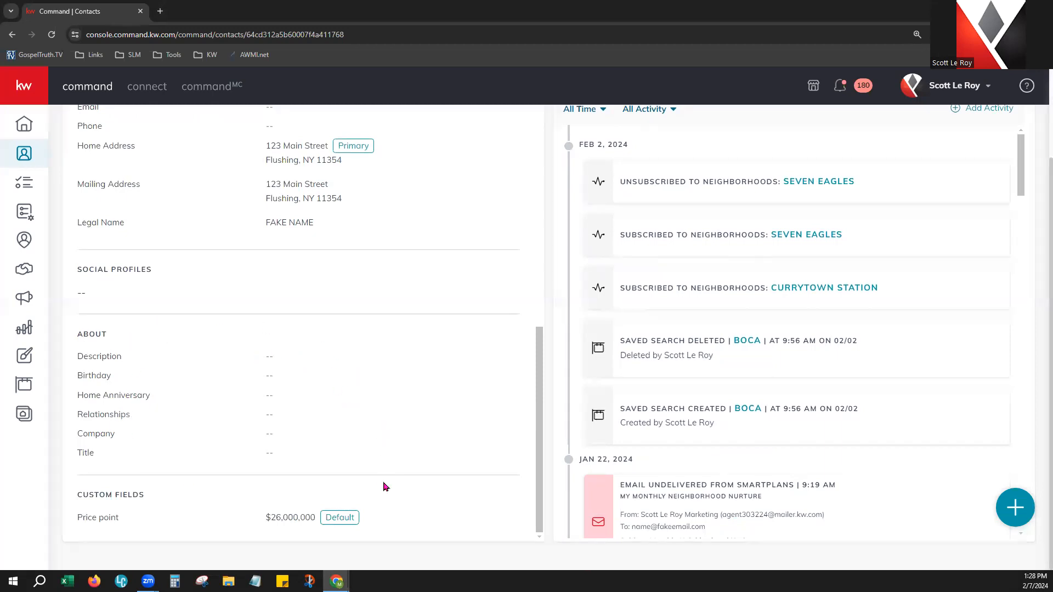
pyautogui.moveTo(76, 495); pyautogui.dragTo(156, 501)
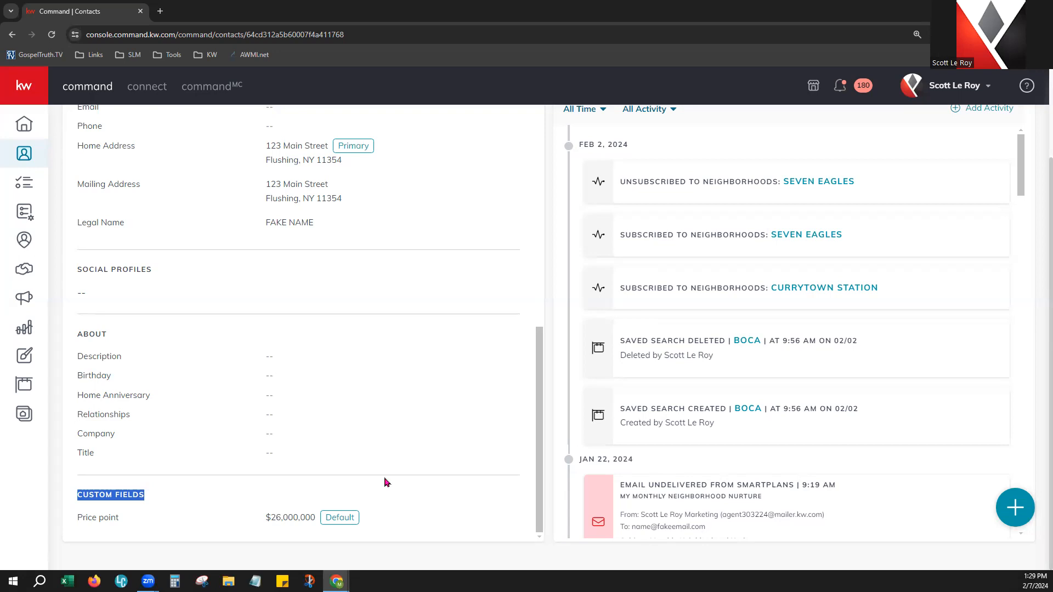
pyautogui.scroll(5, 386, 482)
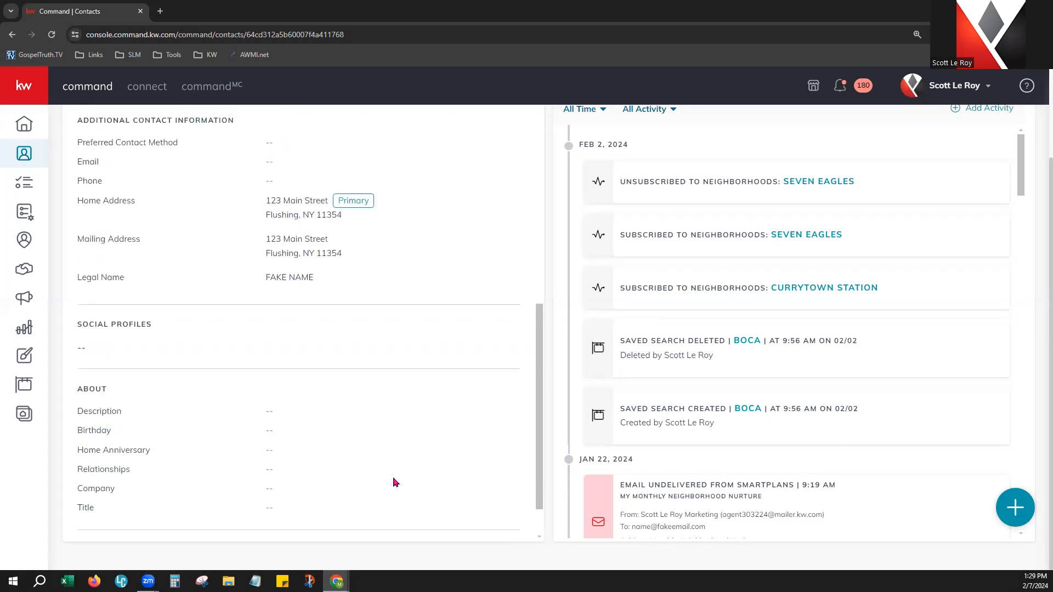
pyautogui.scroll(6, 395, 483)
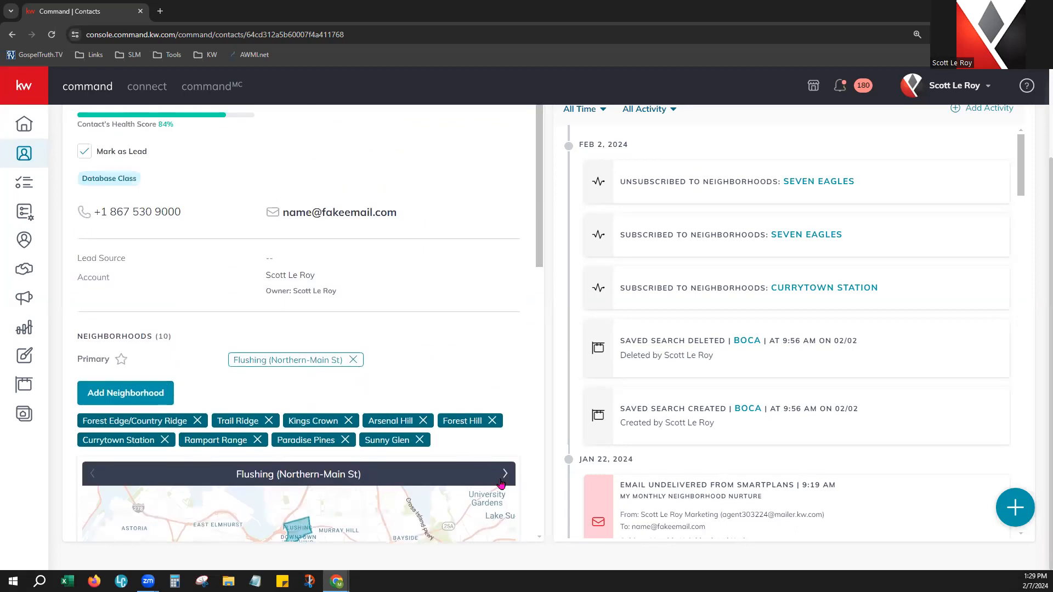
# Step: Examine the Relationships field in the contact's About section and the Price point custom field
pyautogui.scroll(-4, 414, 479)
pyautogui.scroll(-8, 414, 479)
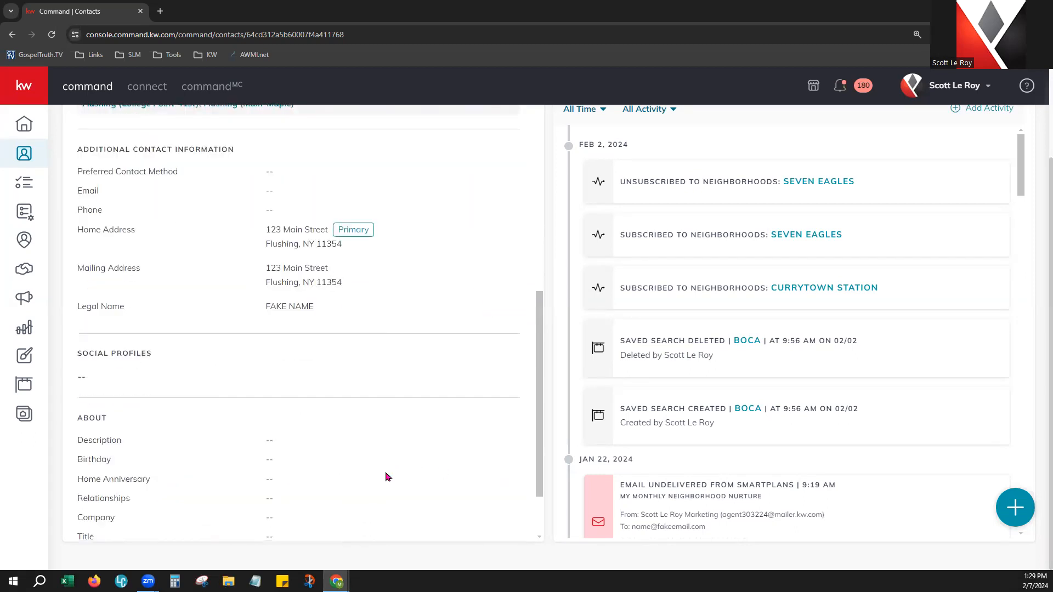
pyautogui.moveTo(82, 415); pyautogui.dragTo(138, 419)
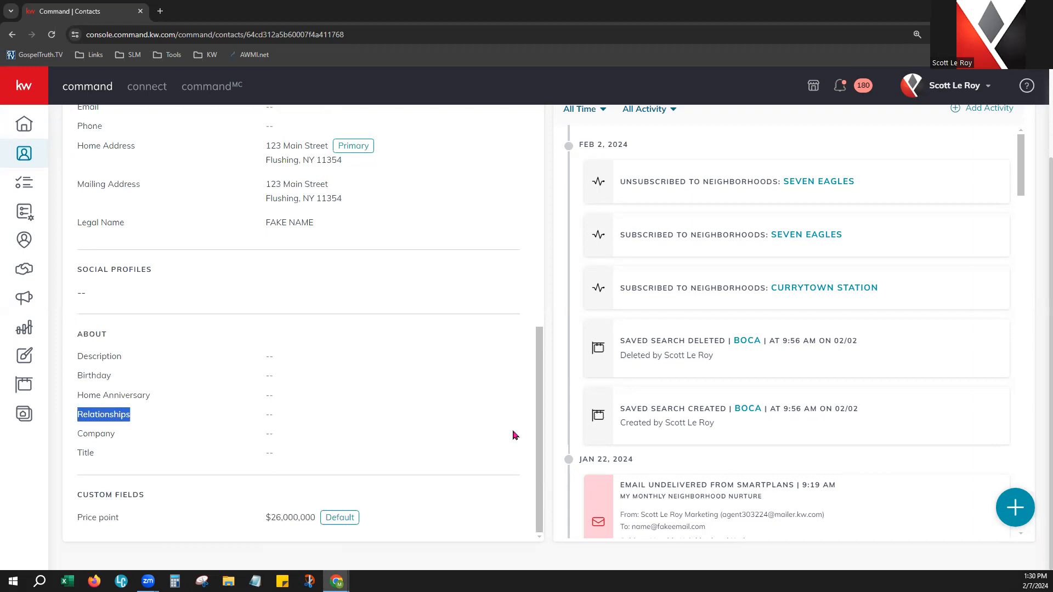
pyautogui.click(155, 423)
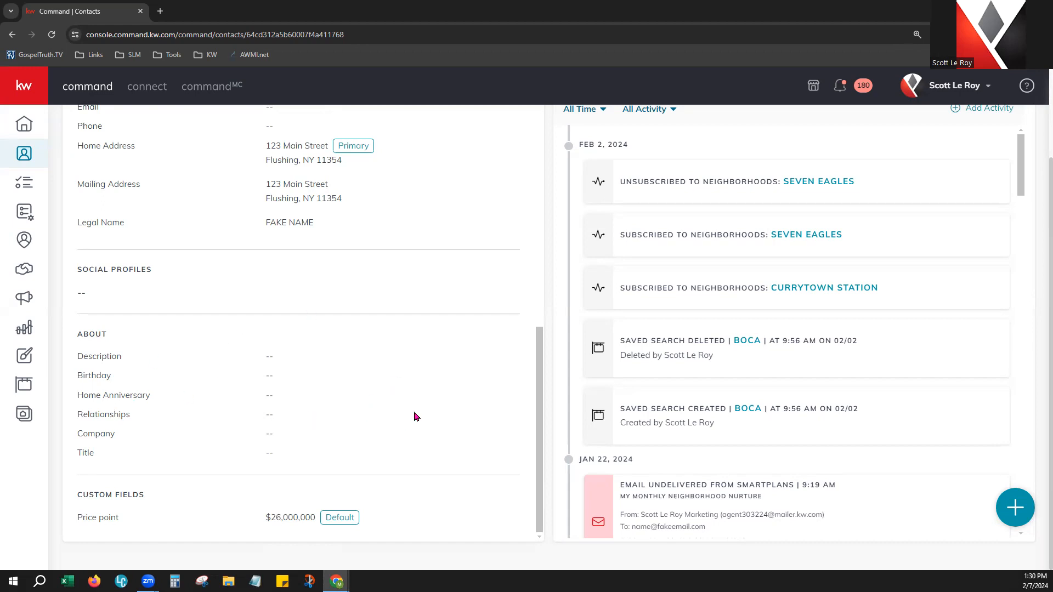
pyautogui.scroll(10, 414, 416)
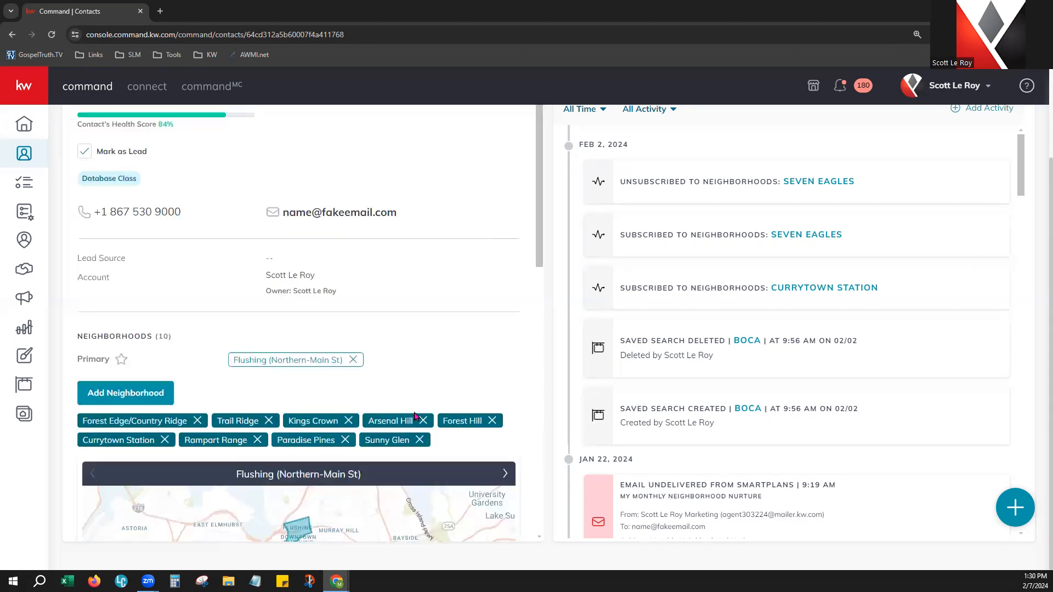
pyautogui.scroll(2, 458, 402)
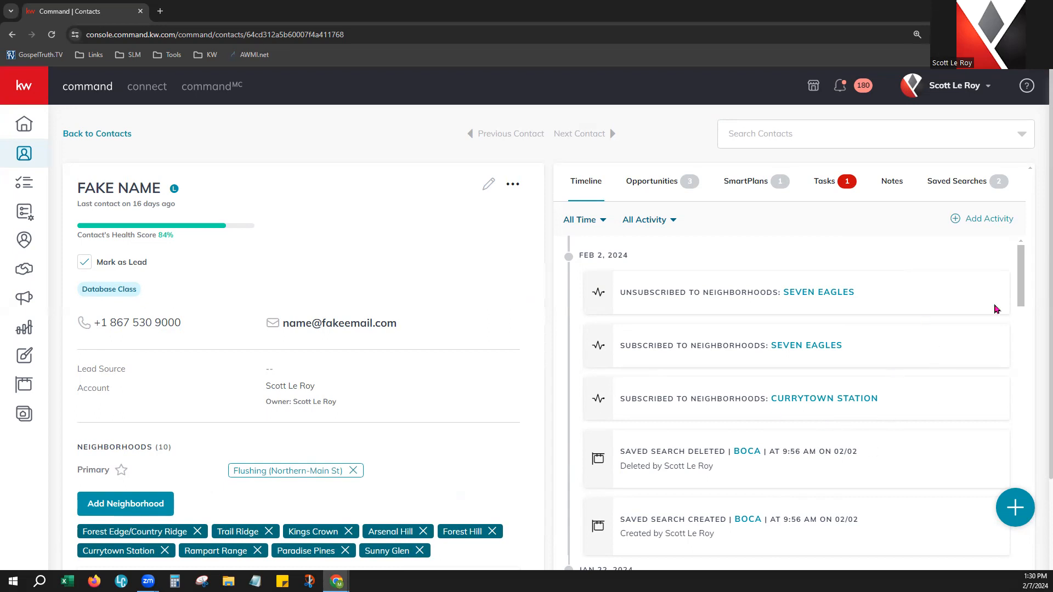
# Step: Examine the contact's oldest timeline entries from October and November 2023, including the undelivered email, sent text and phone call
pyautogui.moveTo(1023, 271); pyautogui.dragTo(1020, 574)
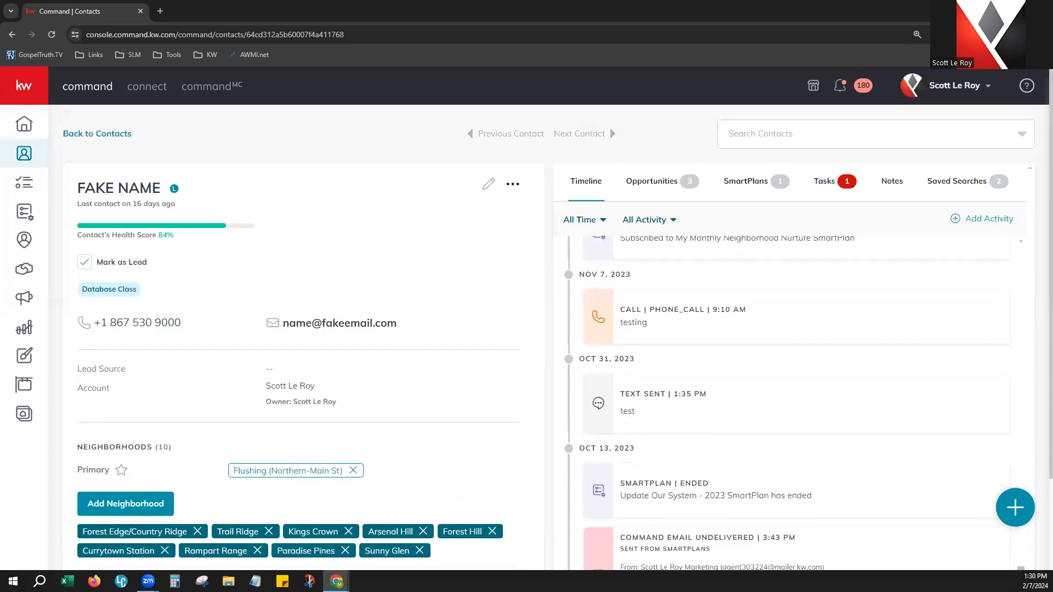
pyautogui.scroll(-2, 770, 488)
pyautogui.scroll(-2, 768, 484)
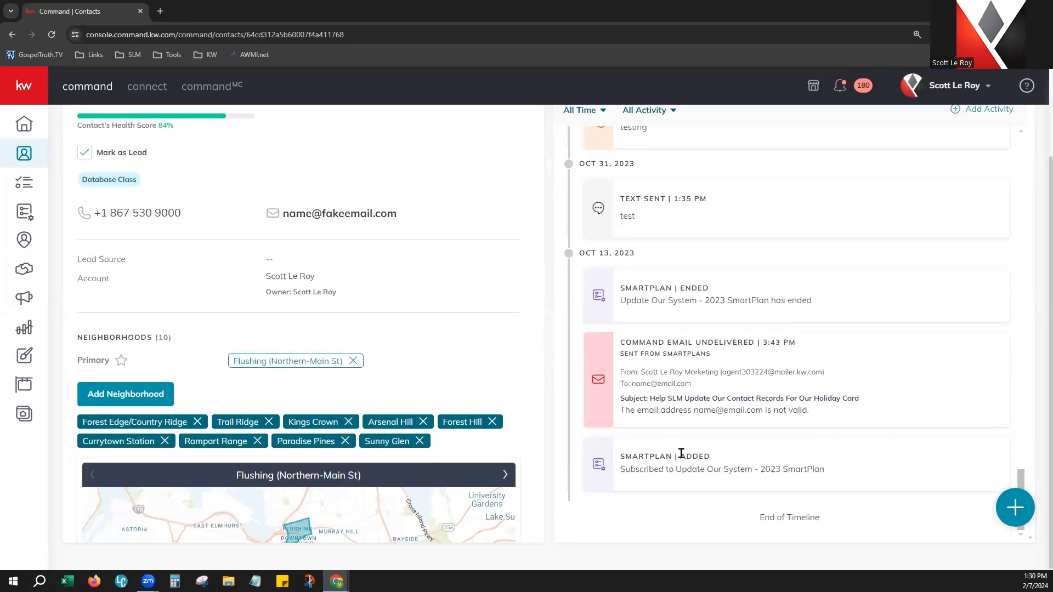
pyautogui.moveTo(657, 353); pyautogui.dragTo(752, 355)
pyautogui.moveTo(668, 342); pyautogui.dragTo(757, 345)
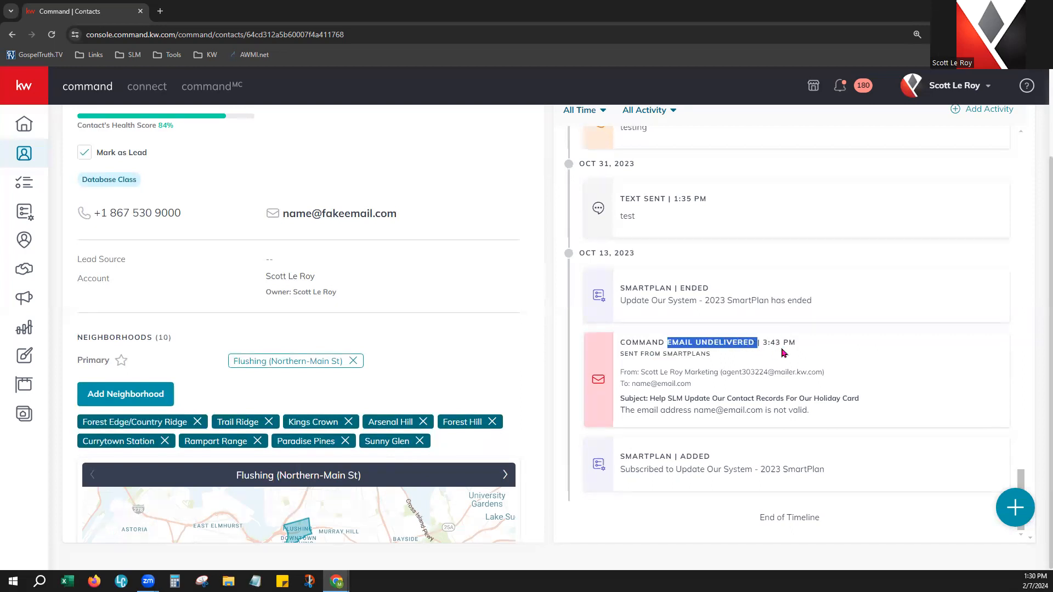
pyautogui.scroll(1, 797, 409)
pyautogui.moveTo(584, 307); pyautogui.dragTo(630, 308)
pyautogui.scroll(1, 817, 367)
pyautogui.moveTo(625, 398); pyautogui.dragTo(698, 399)
pyautogui.scroll(3, 888, 408)
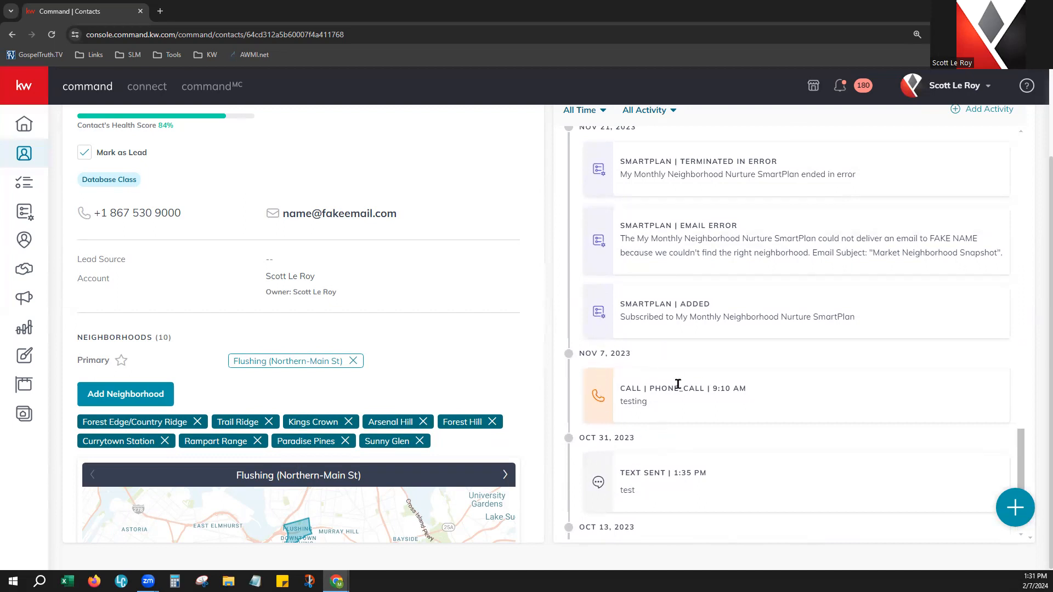
# Step: Examine the timeline's November and December 2023 entries for SmartPlan changes and neighborhood subscriptions
pyautogui.scroll(2, 366, 442)
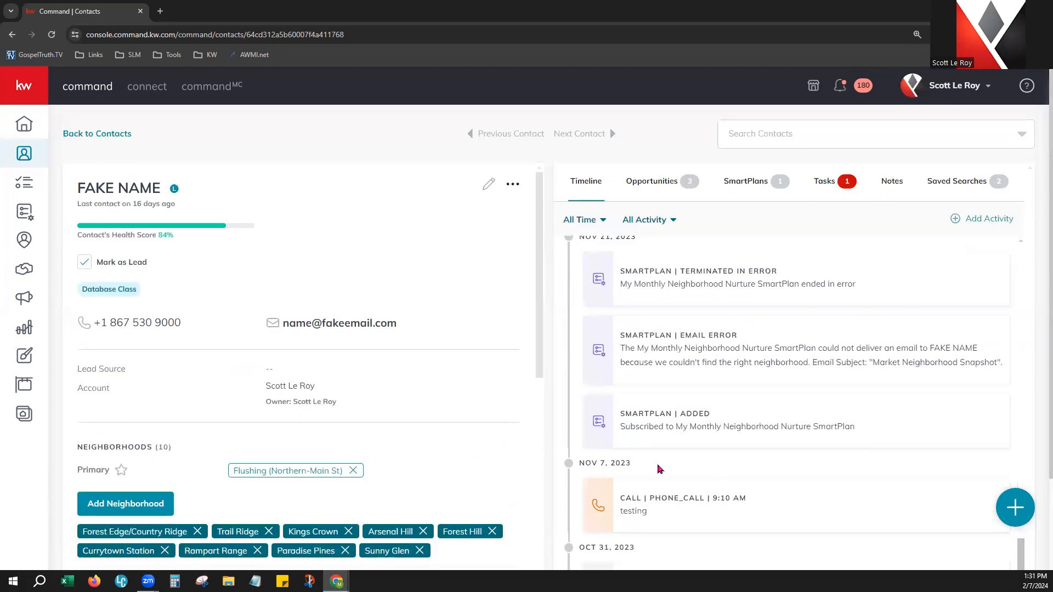
pyautogui.scroll(1, 672, 495)
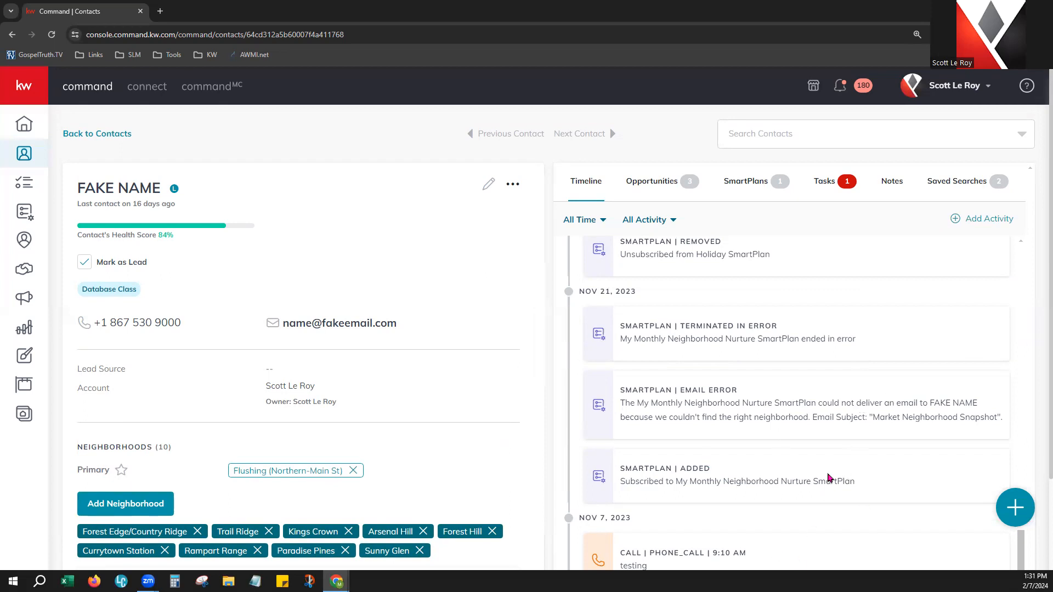
pyautogui.scroll(1, 829, 478)
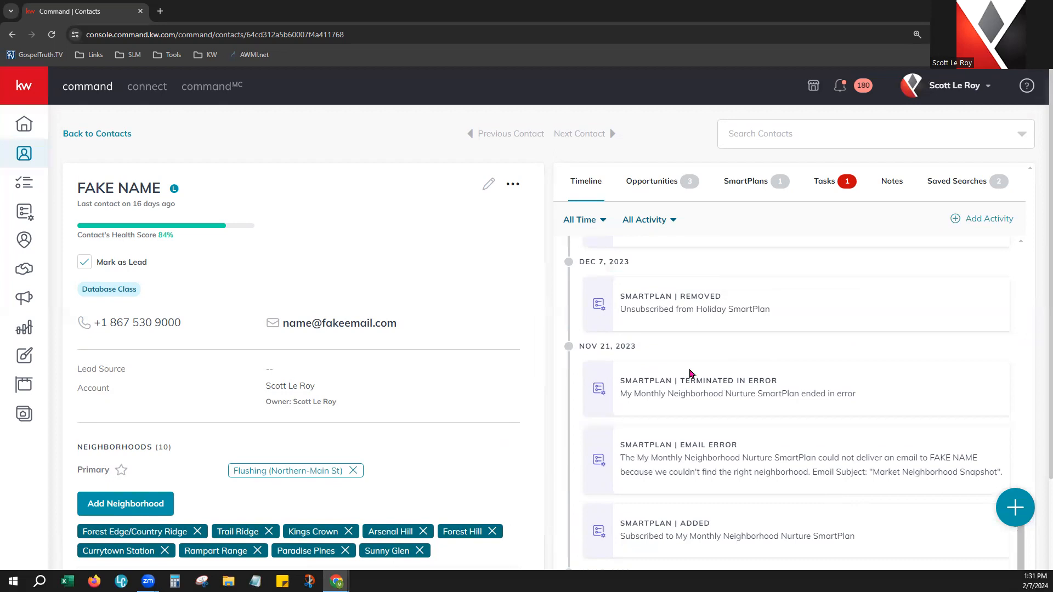
pyautogui.scroll(1, 808, 406)
pyautogui.scroll(3, 808, 406)
pyautogui.scroll(1, 810, 404)
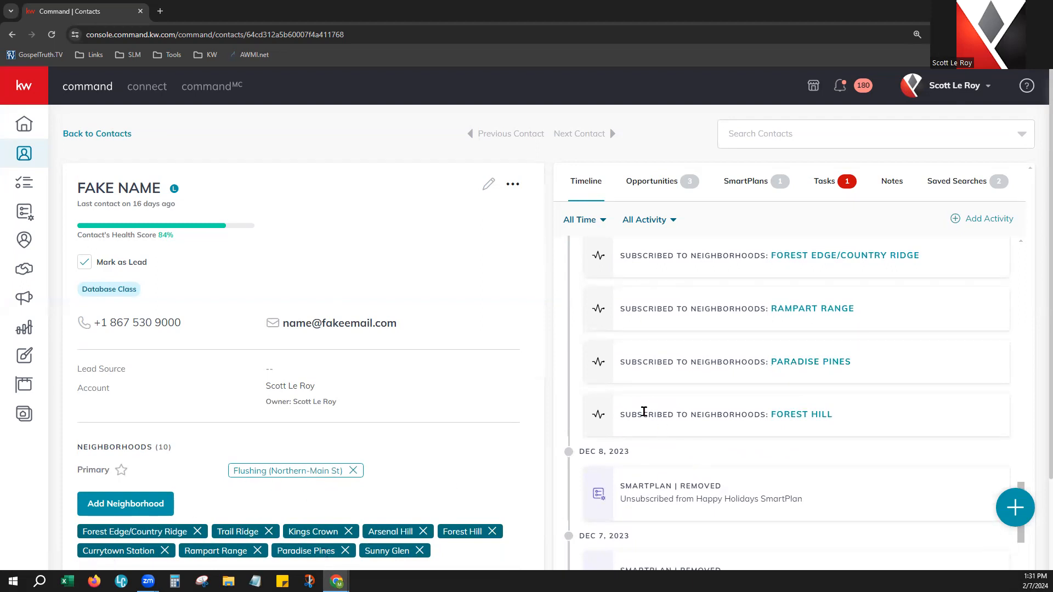
pyautogui.moveTo(622, 414); pyautogui.dragTo(767, 415)
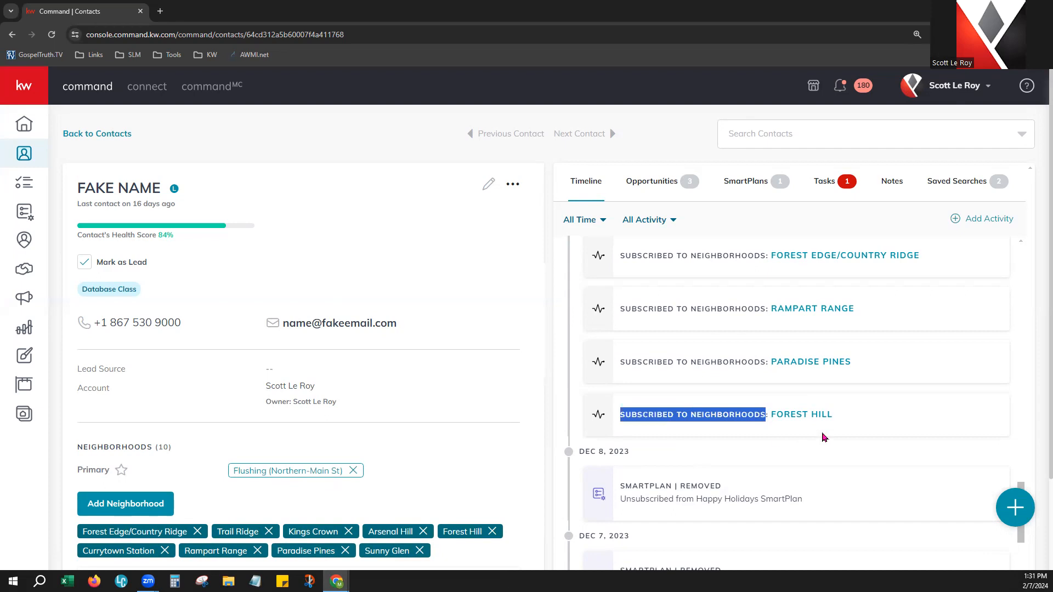
# Step: Review the contact's more recent timeline entries, covering the meeting, saved searches and January 2024 SmartPlan emails
pyautogui.scroll(3, 952, 435)
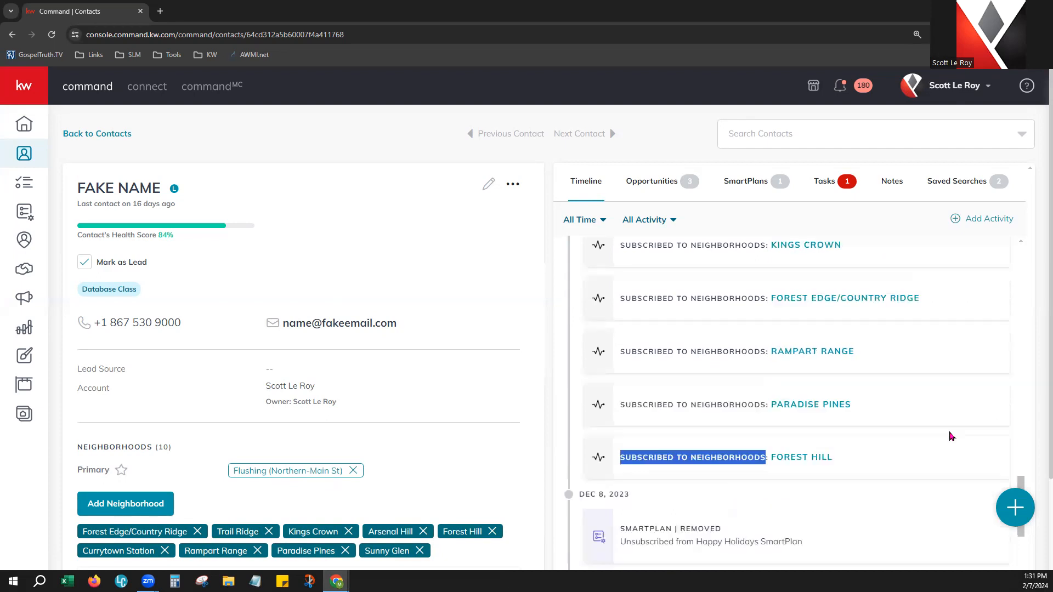
pyautogui.scroll(5, 952, 435)
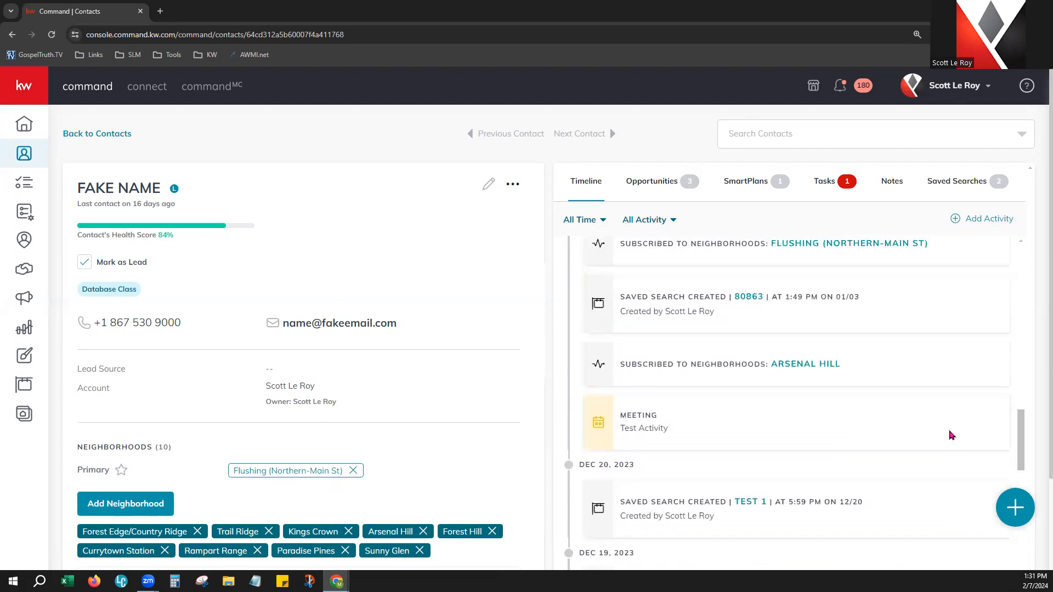
pyautogui.scroll(1, 951, 435)
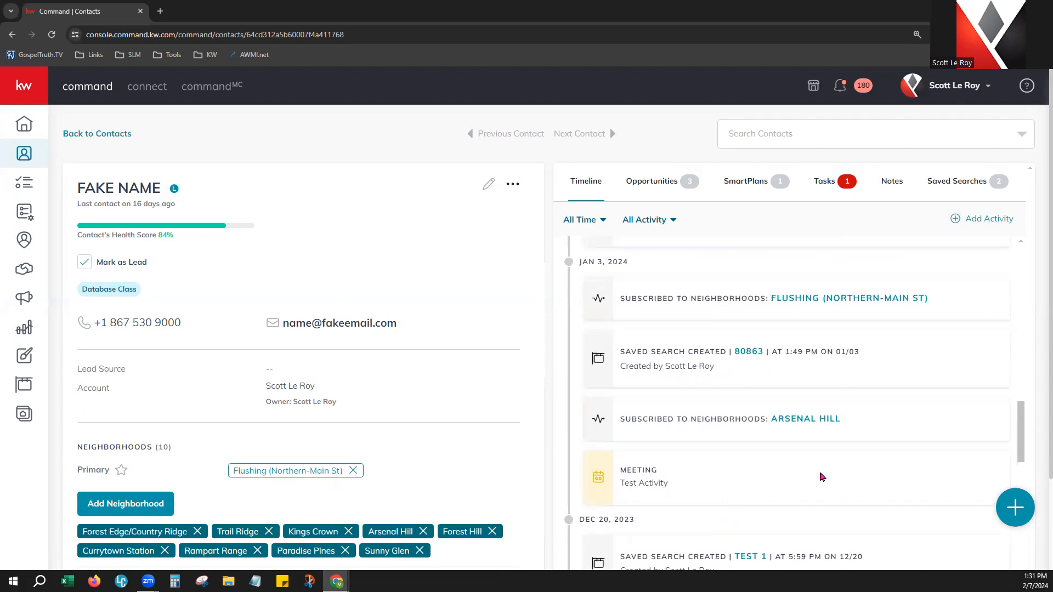
pyautogui.scroll(1, 822, 476)
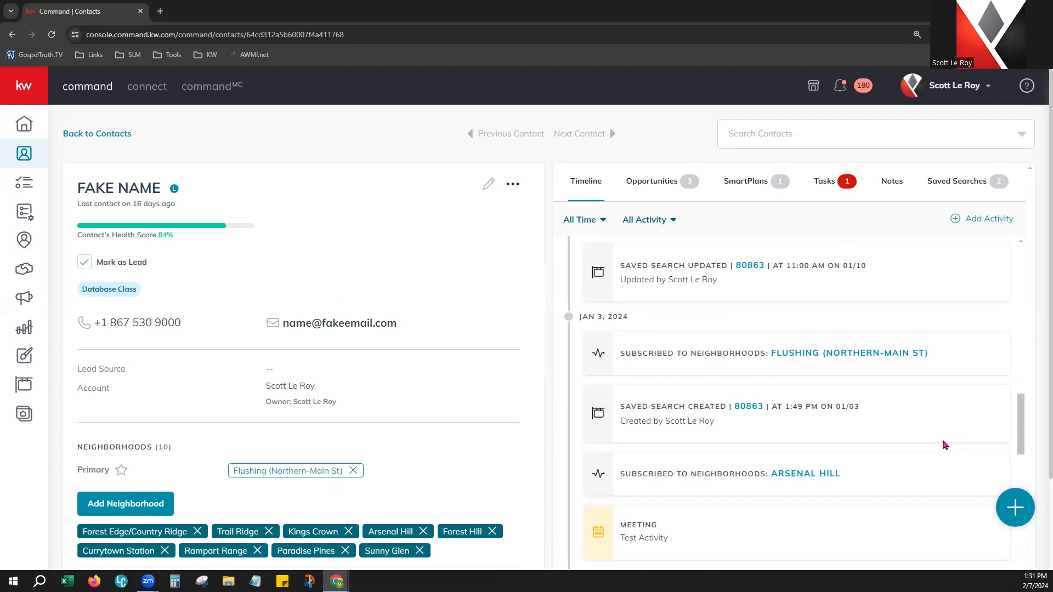
pyautogui.scroll(3, 942, 445)
pyautogui.scroll(4, 942, 445)
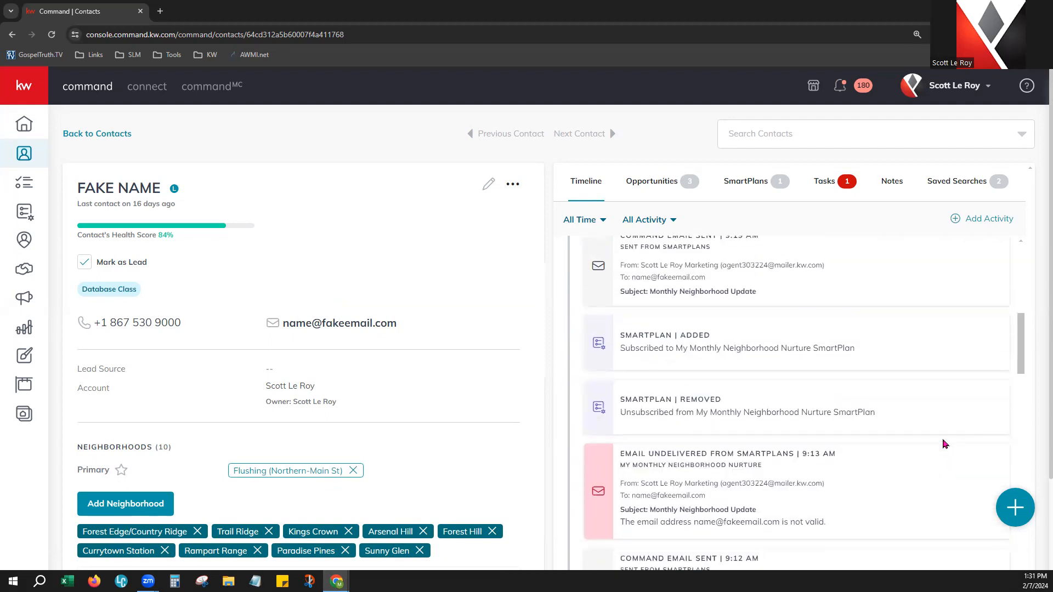
pyautogui.scroll(4, 943, 445)
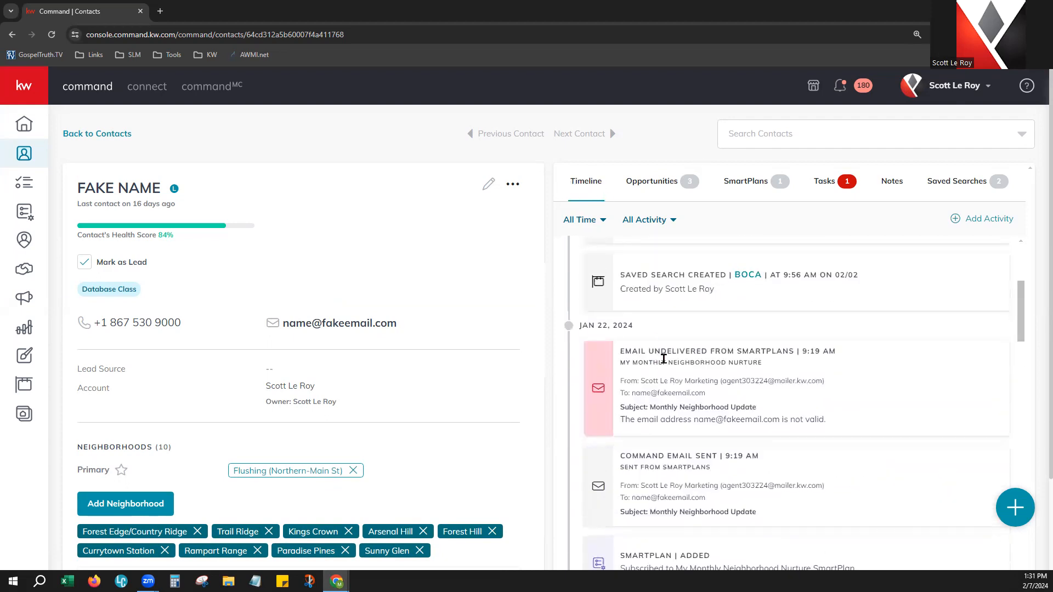
# Step: View the timeline's time range and activity type filter options without changing them
pyautogui.click(586, 226)
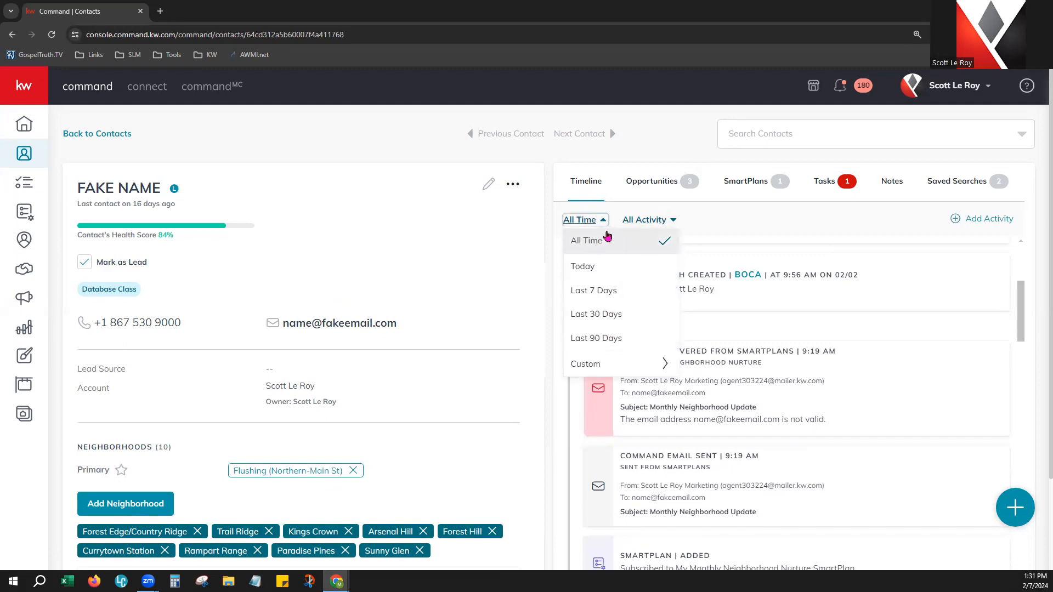
pyautogui.click(633, 222)
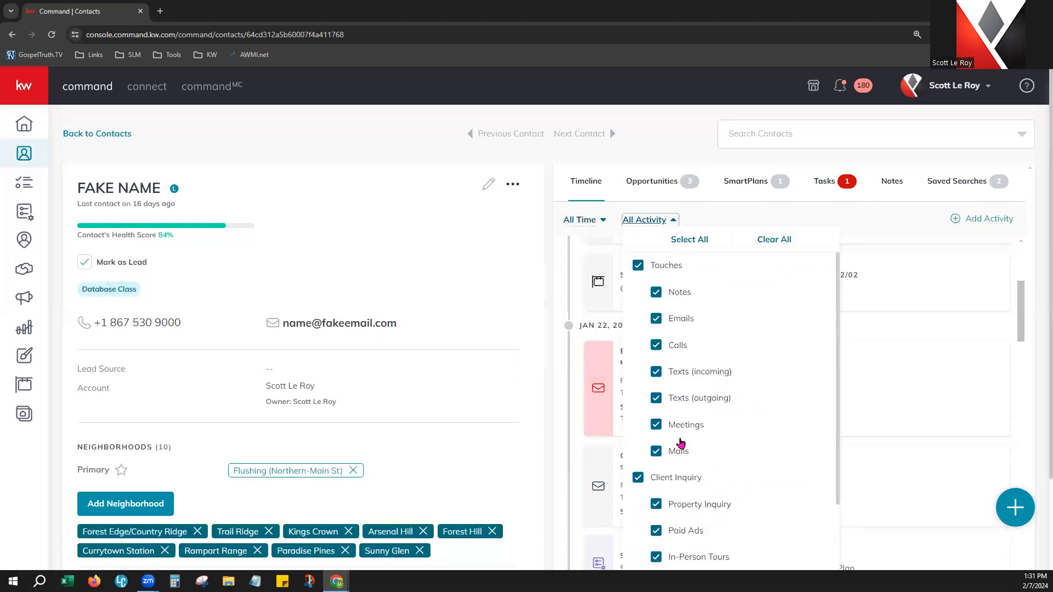
pyautogui.click(751, 221)
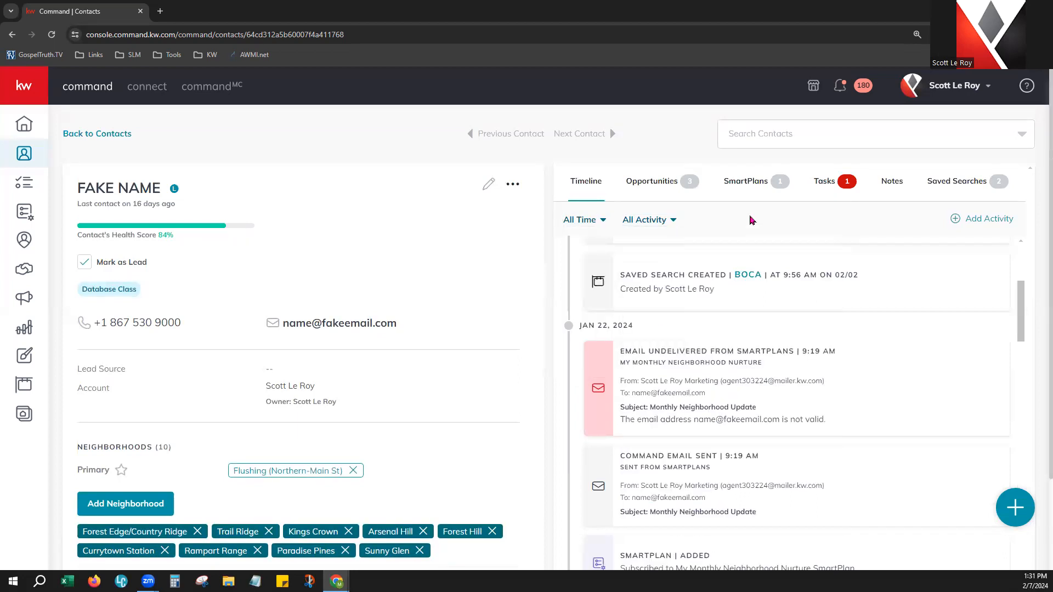
# Step: Review the contact's opportunities and active SmartPlans
pyautogui.click(677, 191)
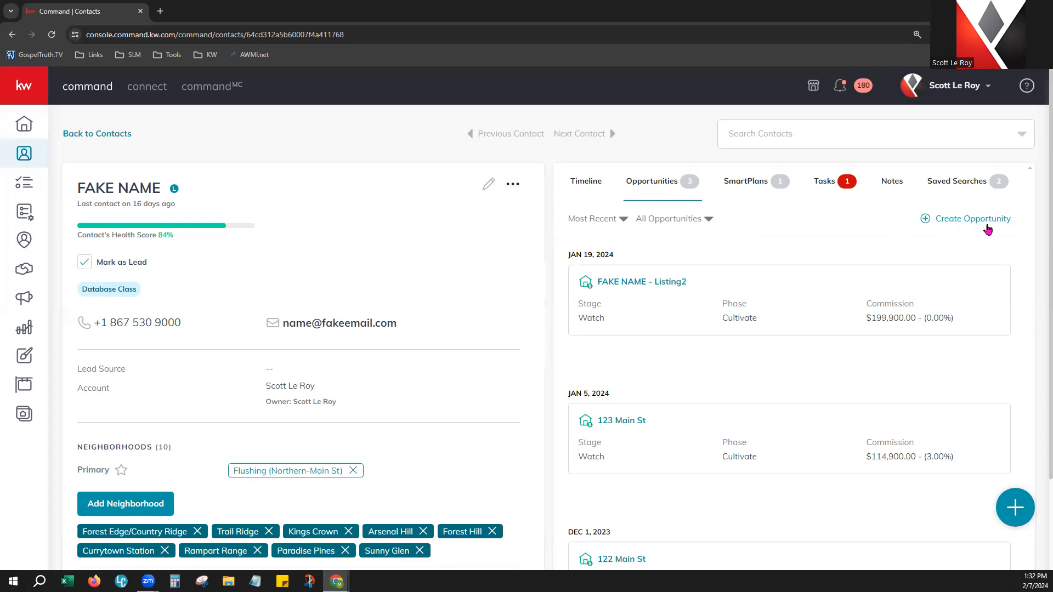
pyautogui.click(752, 182)
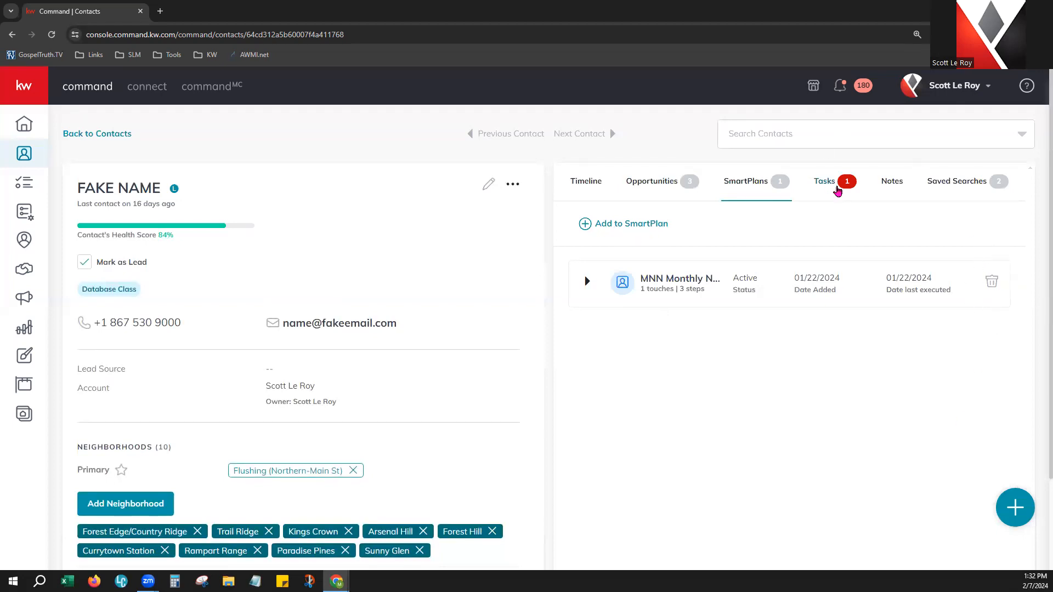
# Step: Review the contact's tasks and the actions available for the high-priority task, and view the contact's notes
pyautogui.click(836, 187)
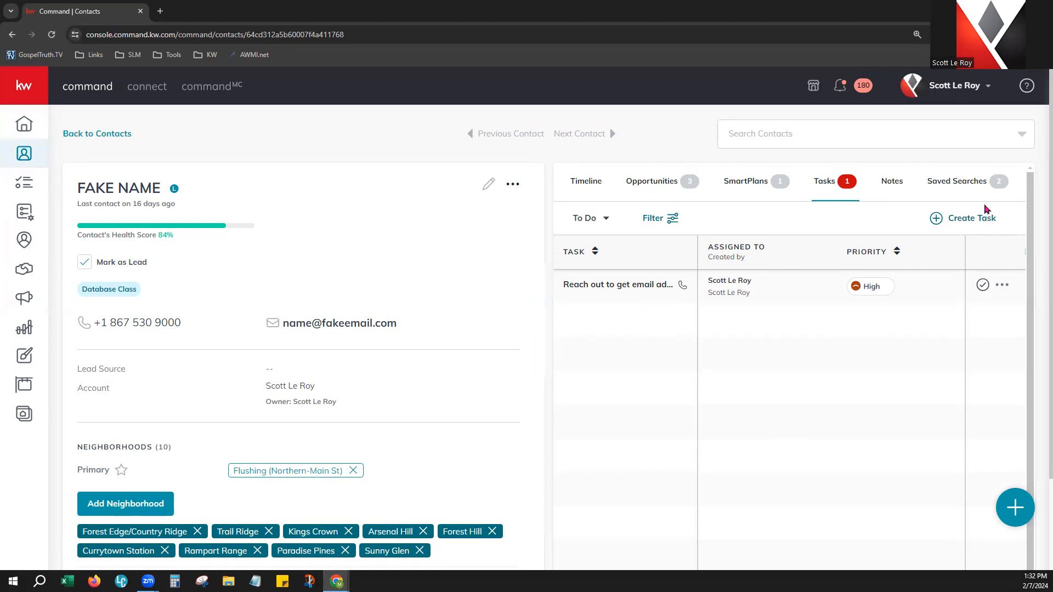
pyautogui.click(999, 289)
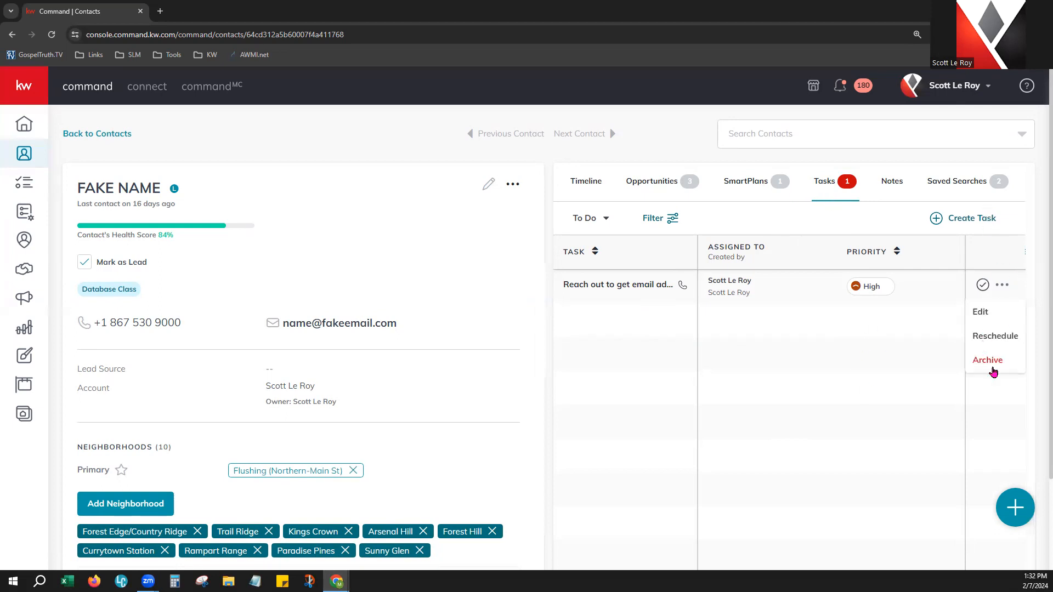
pyautogui.click(960, 276)
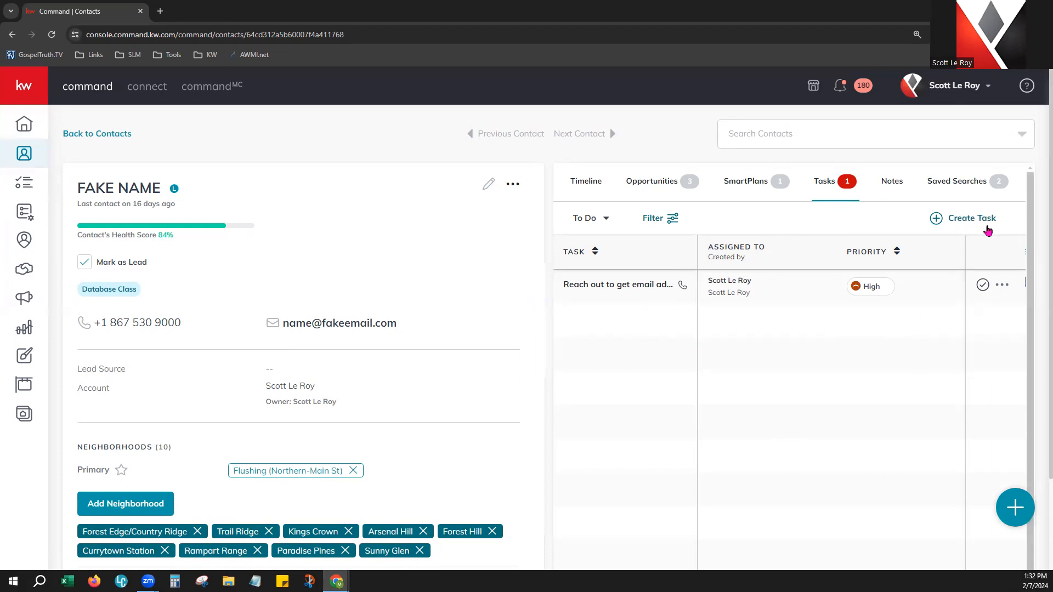
pyautogui.click(887, 188)
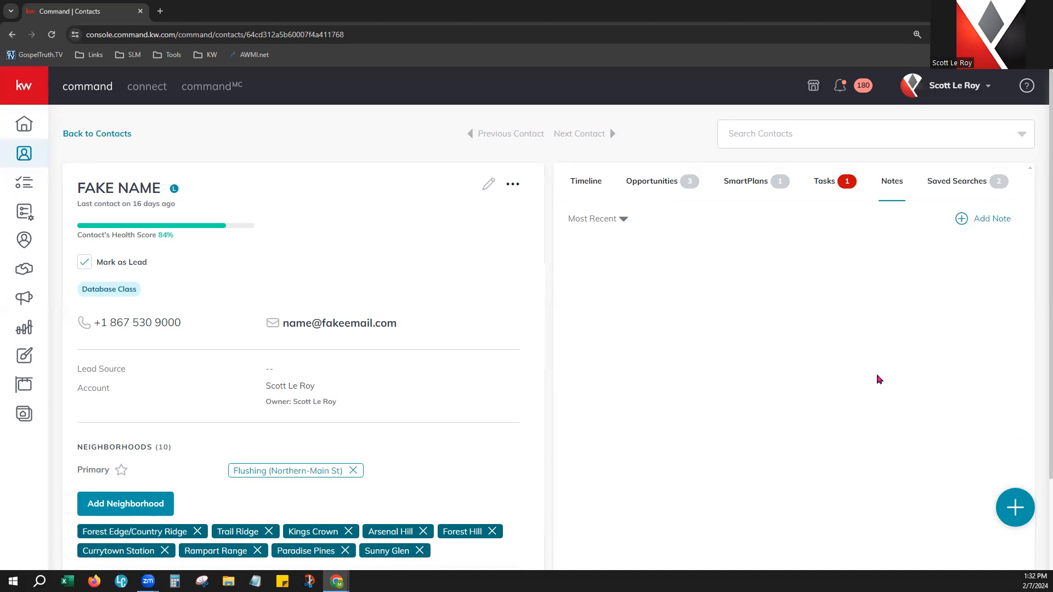
# Step: View the contact's saved searches and examine the location and property criteria for a new one, leaving the form without saving
pyautogui.click(965, 185)
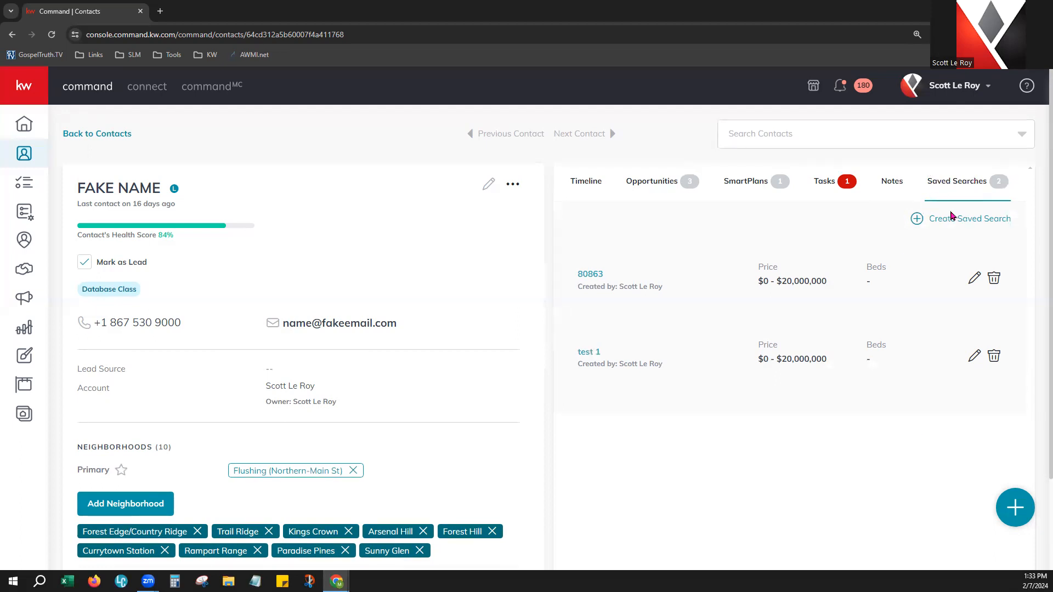
pyautogui.click(956, 222)
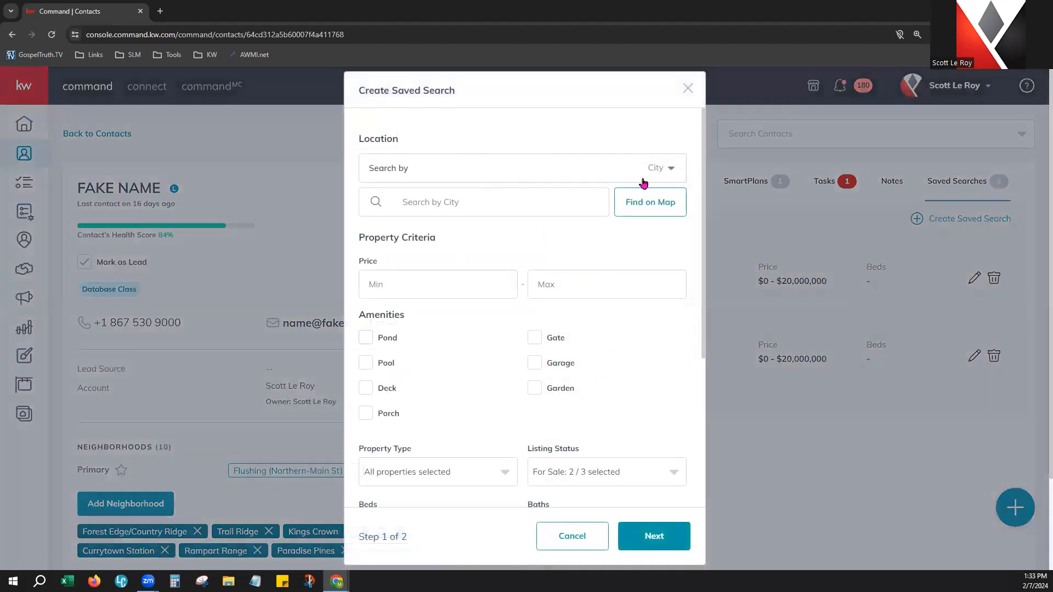
pyautogui.click(667, 168)
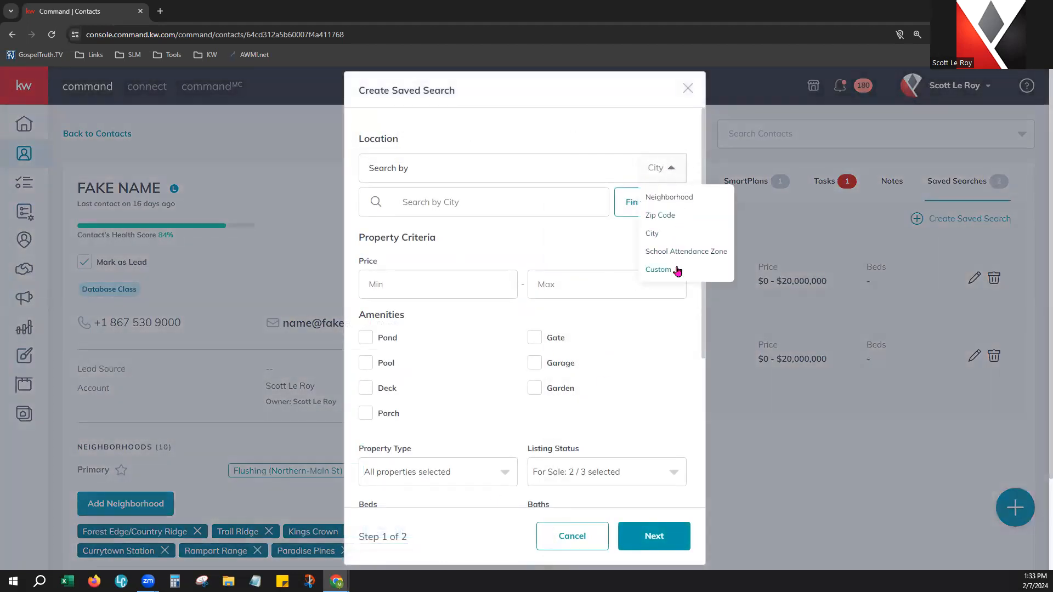
pyautogui.click(645, 385)
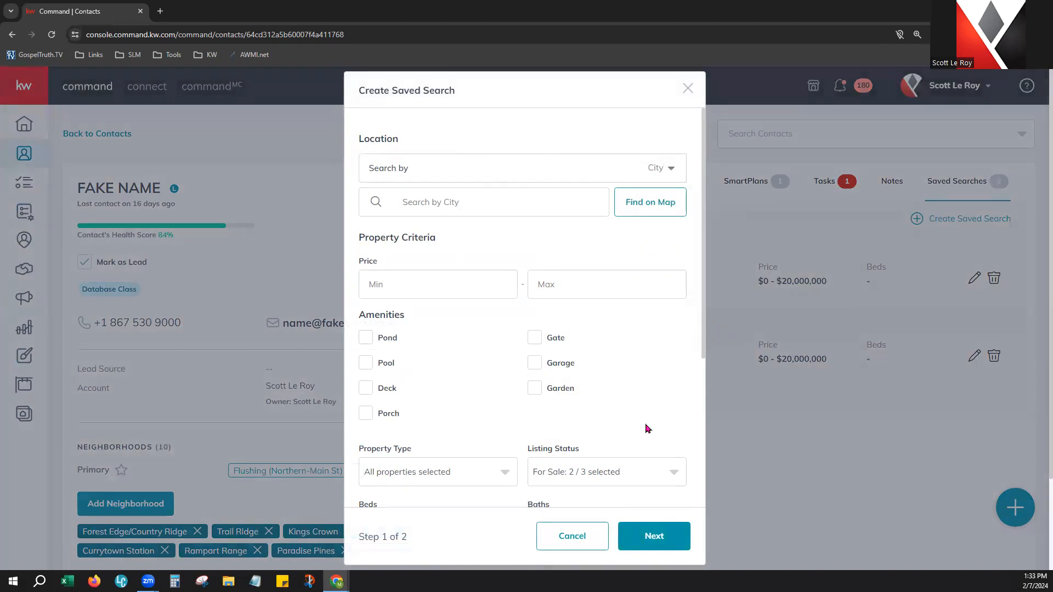
pyautogui.scroll(-4, 646, 426)
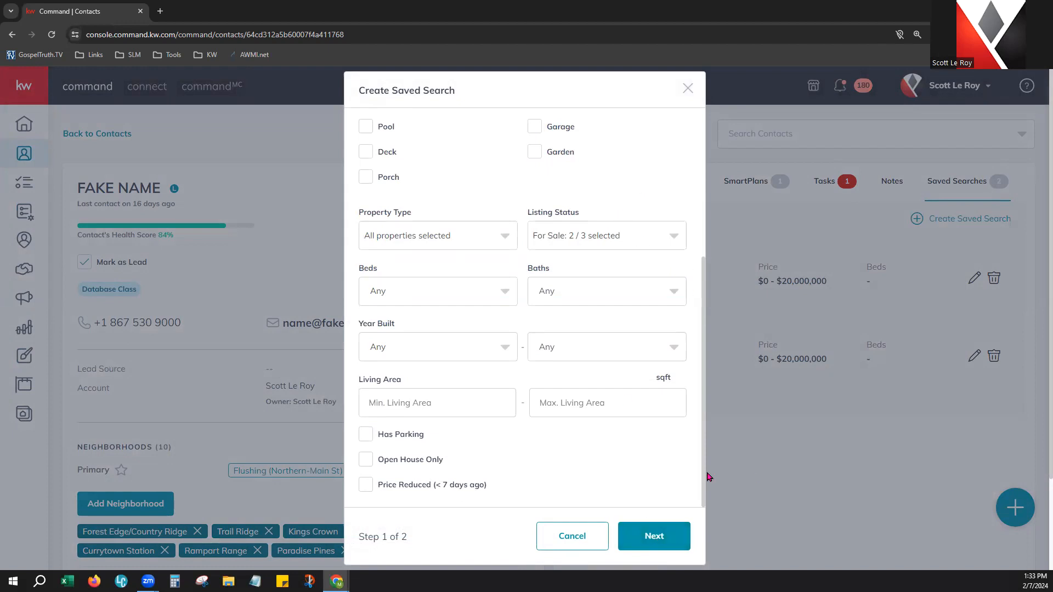
pyautogui.click(580, 548)
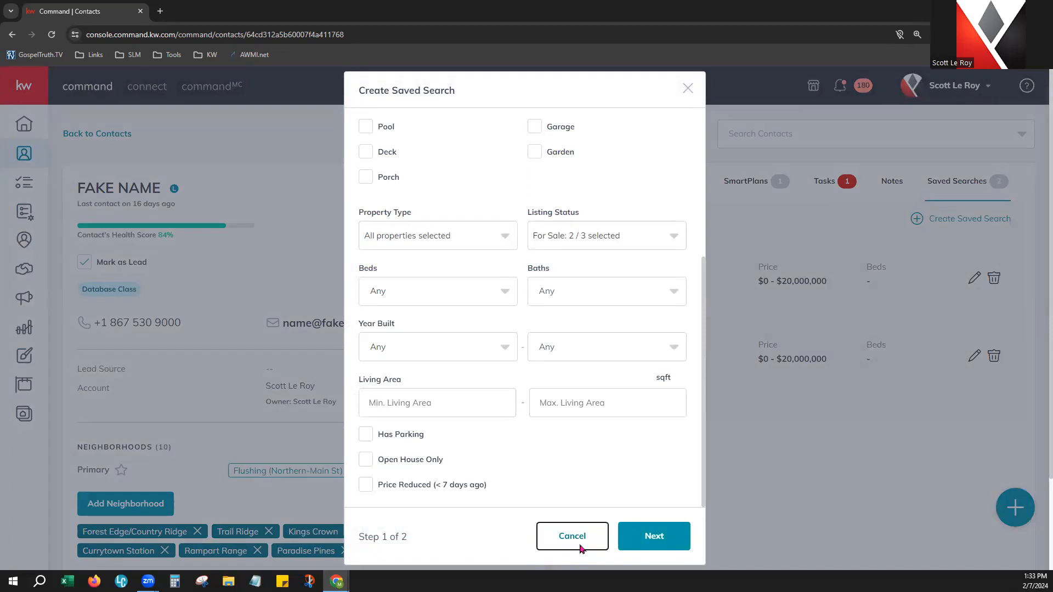
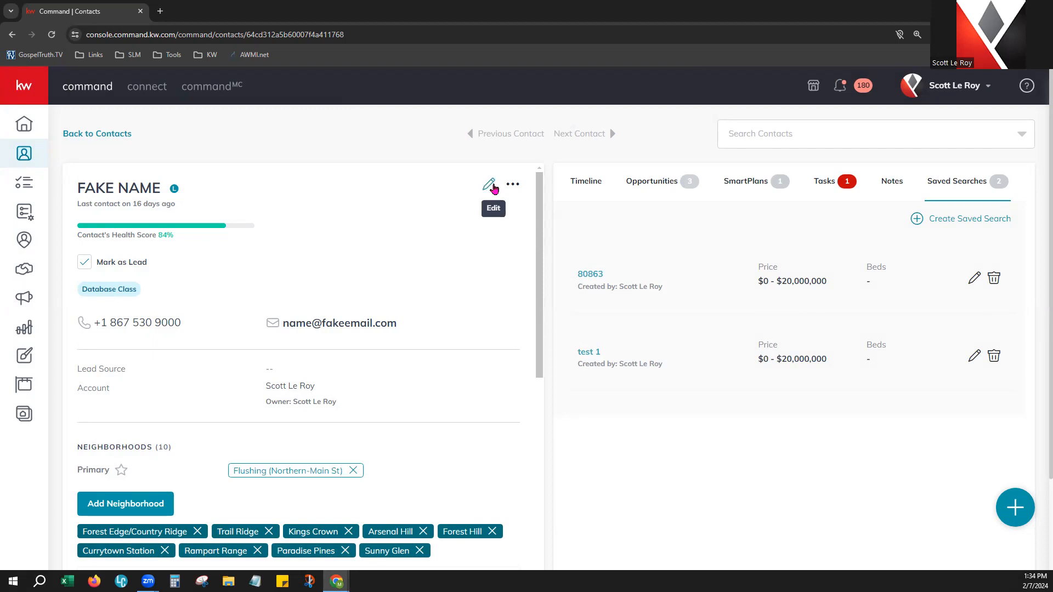
# Step: Open the contact's details for editing and go to the full name field
pyautogui.click(492, 186)
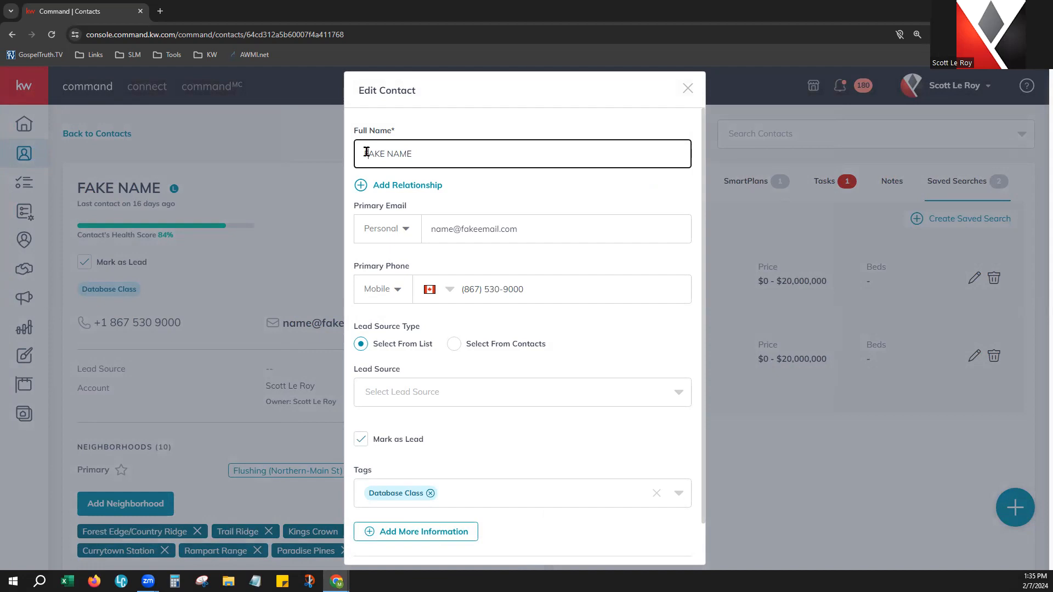
pyautogui.moveTo(367, 152); pyautogui.dragTo(433, 159)
pyautogui.click(432, 159)
# Step: Try adding a Step Sibling relationship to an existing contact found by searching for "Fake", and remove the relationship
pyautogui.click(393, 186)
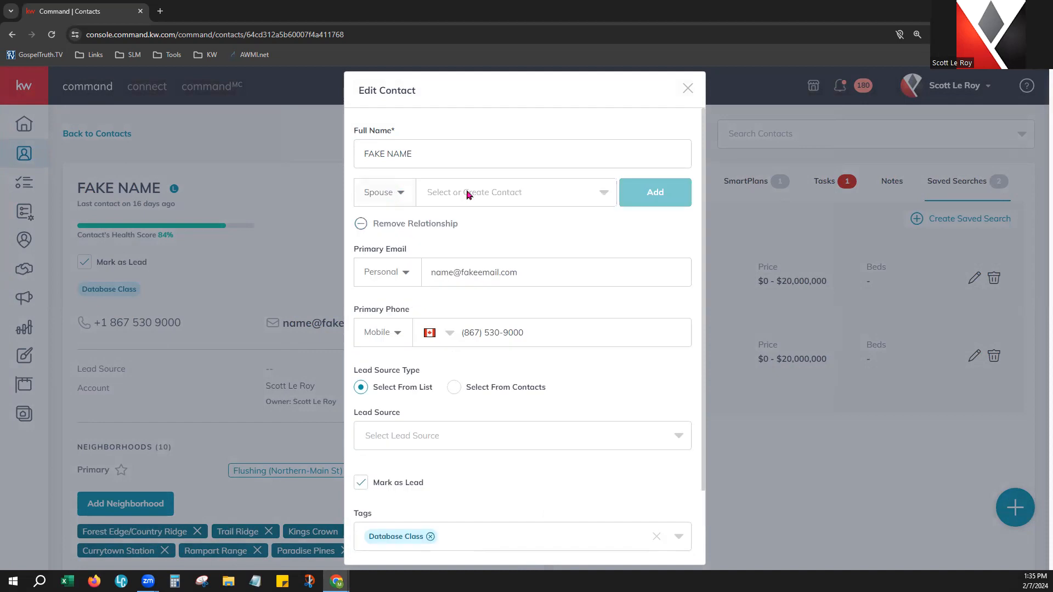
pyautogui.click(468, 195)
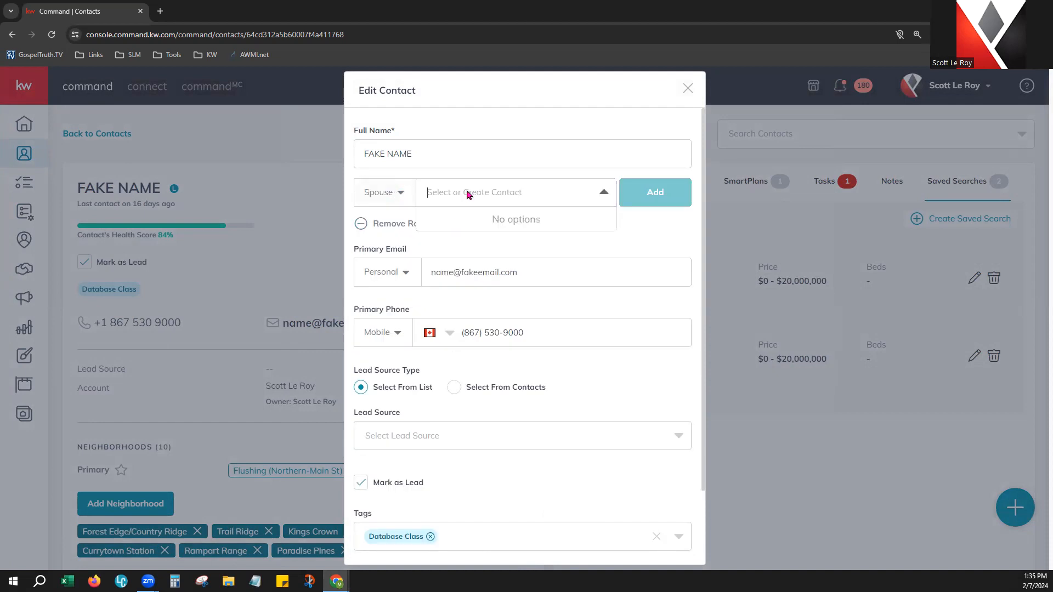
pyautogui.write('Fake')
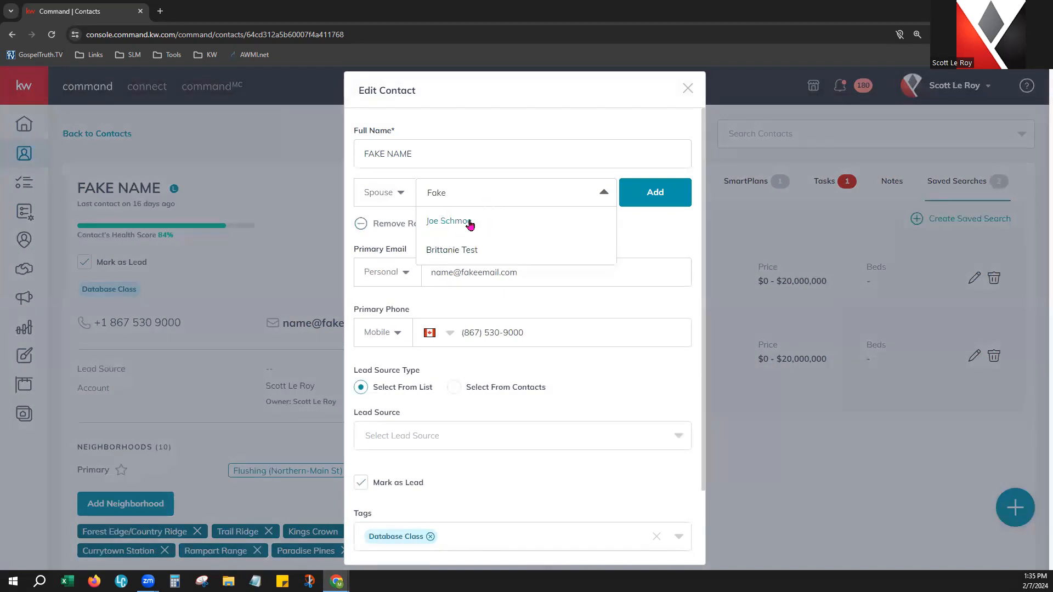
pyautogui.click(446, 222)
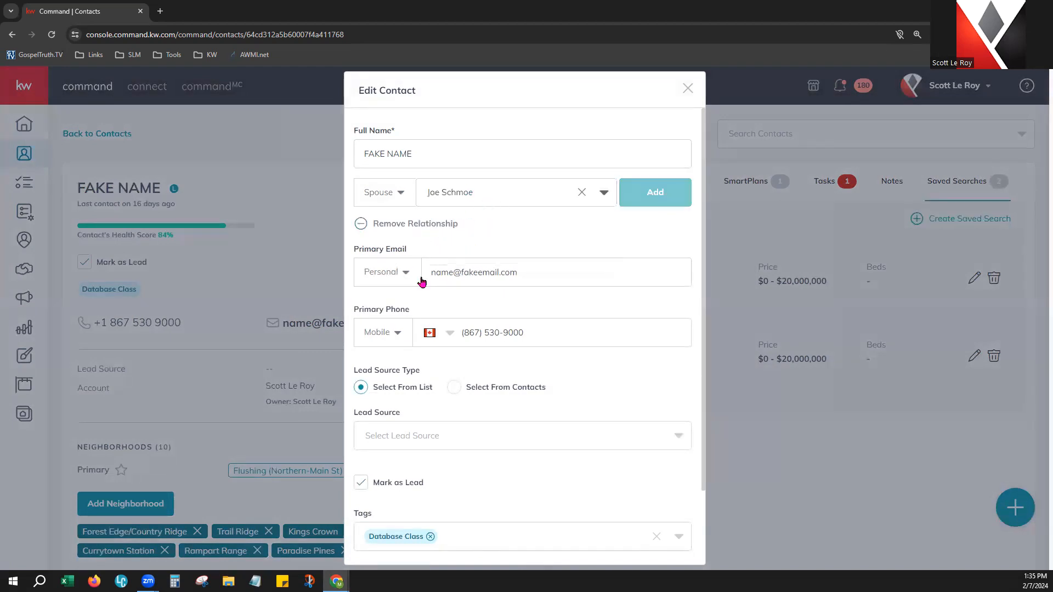
pyautogui.click(397, 201)
pyautogui.scroll(-5, 389, 264)
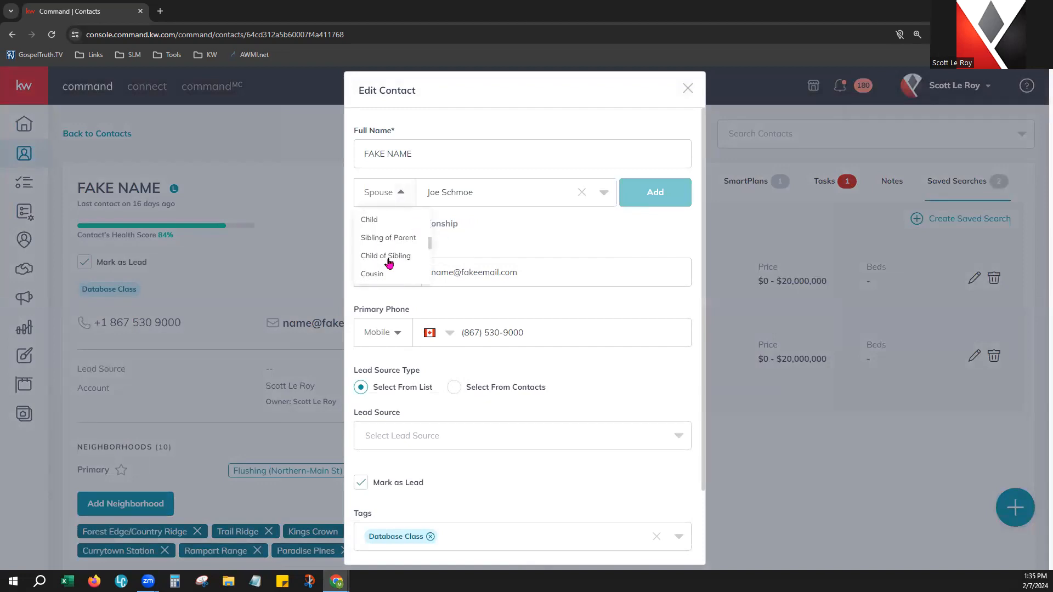
pyautogui.scroll(-2, 388, 264)
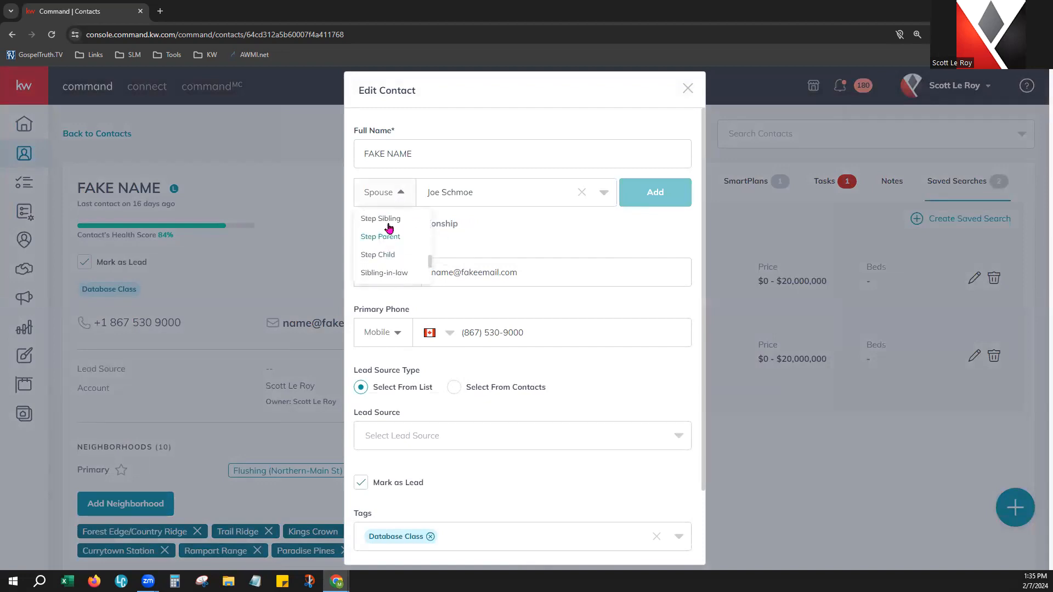
pyautogui.click(389, 219)
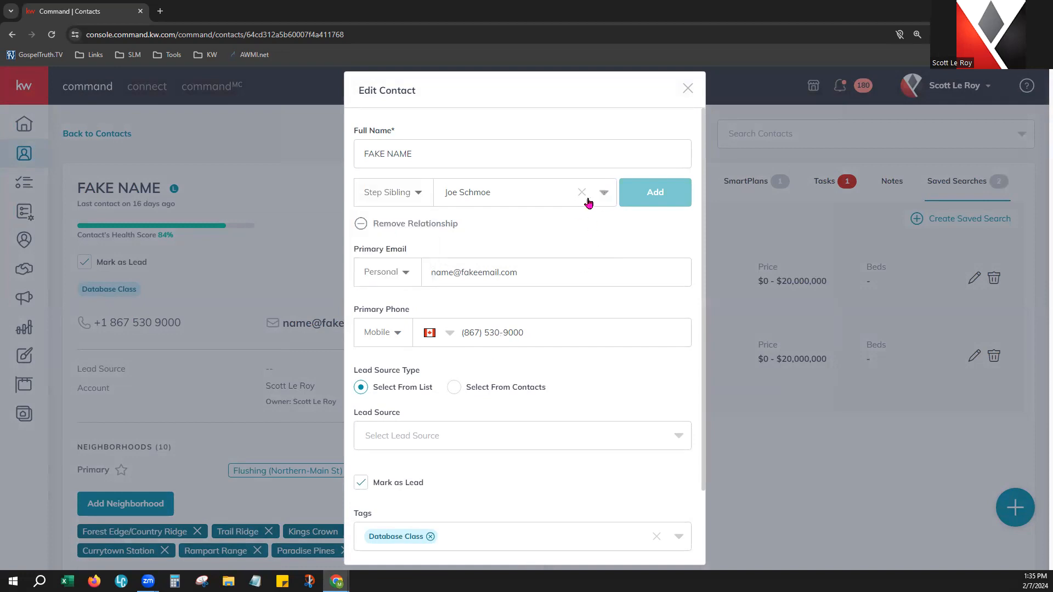
pyautogui.click(387, 222)
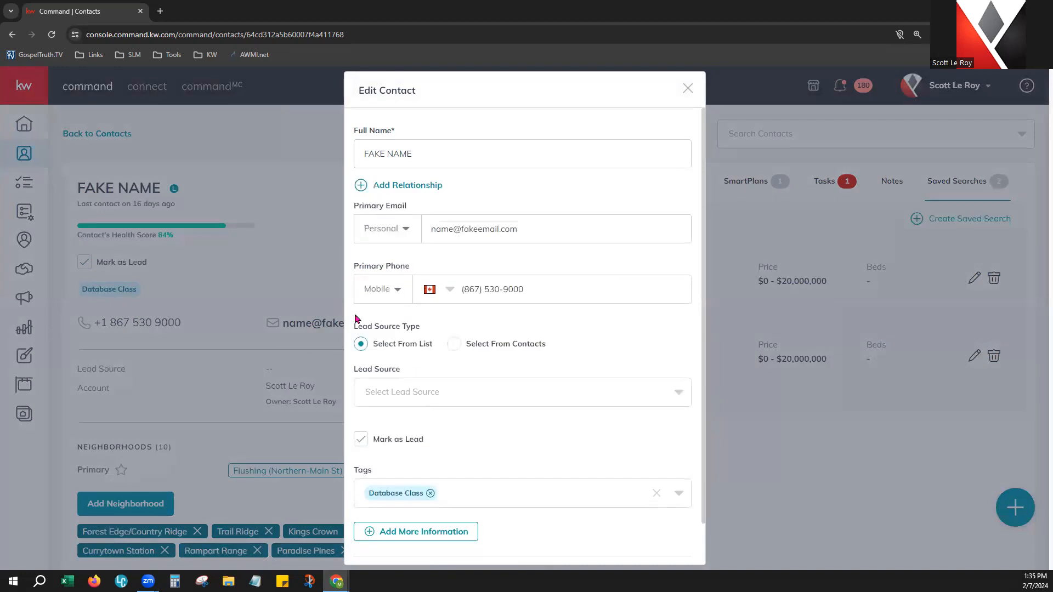
# Step: Set the primary email type to Work and cancel the saved search update options
pyautogui.click(387, 235)
pyautogui.click(384, 279)
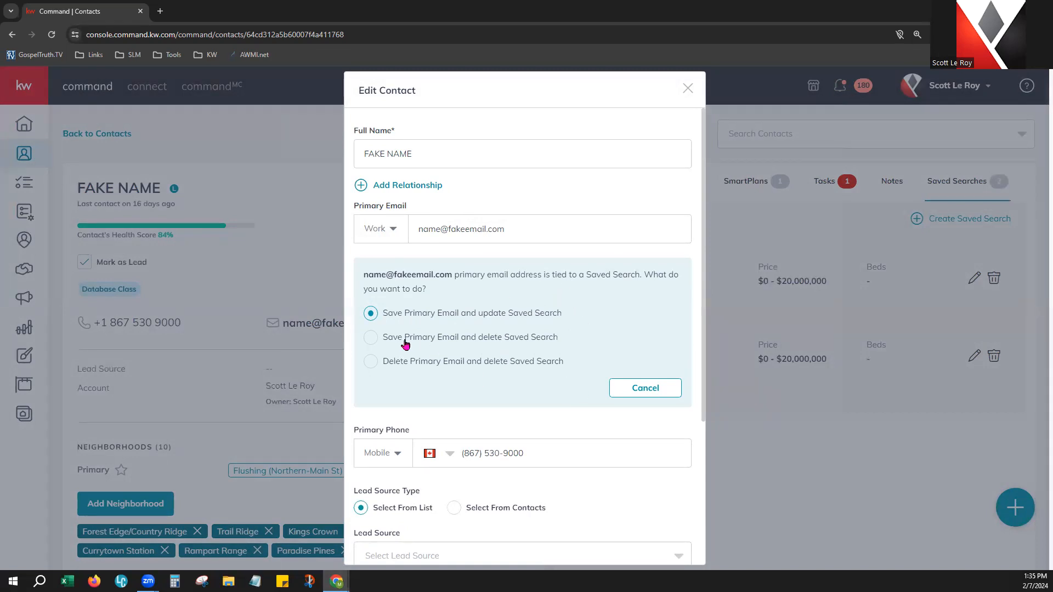
pyautogui.click(647, 394)
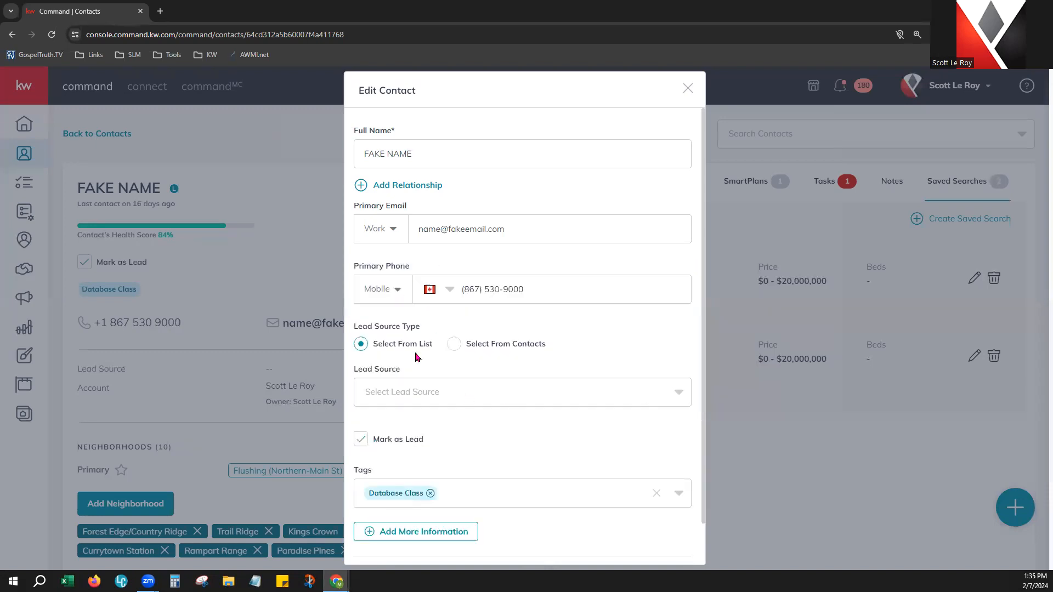
# Step: Look through the lead source list, set the lead source type to Select From Contacts and choose the first contact matching the searched first name
pyautogui.scroll(-1, 492, 428)
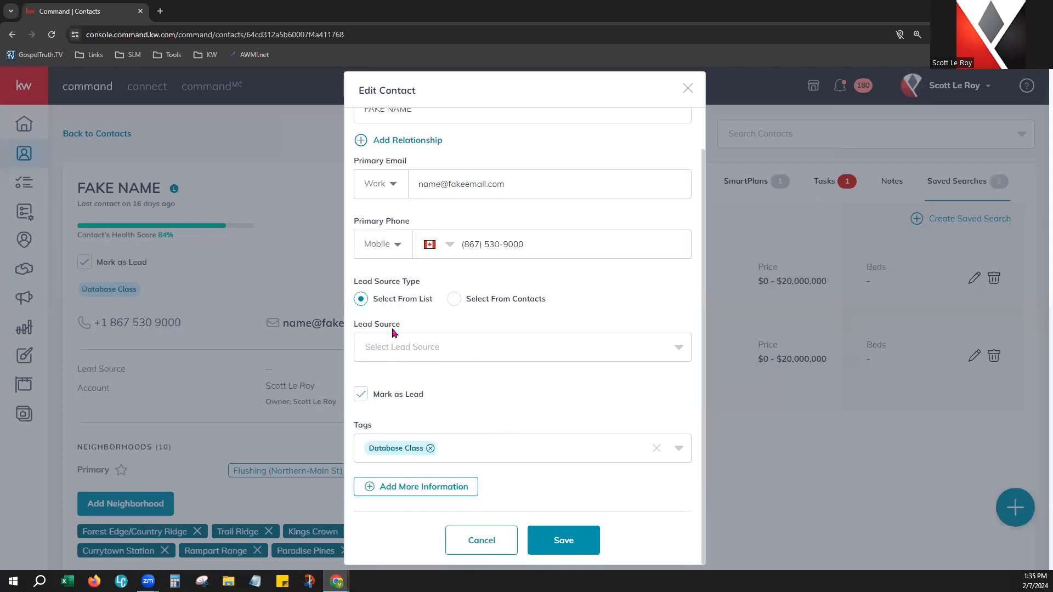
pyautogui.click(415, 349)
pyautogui.scroll(-5, 497, 418)
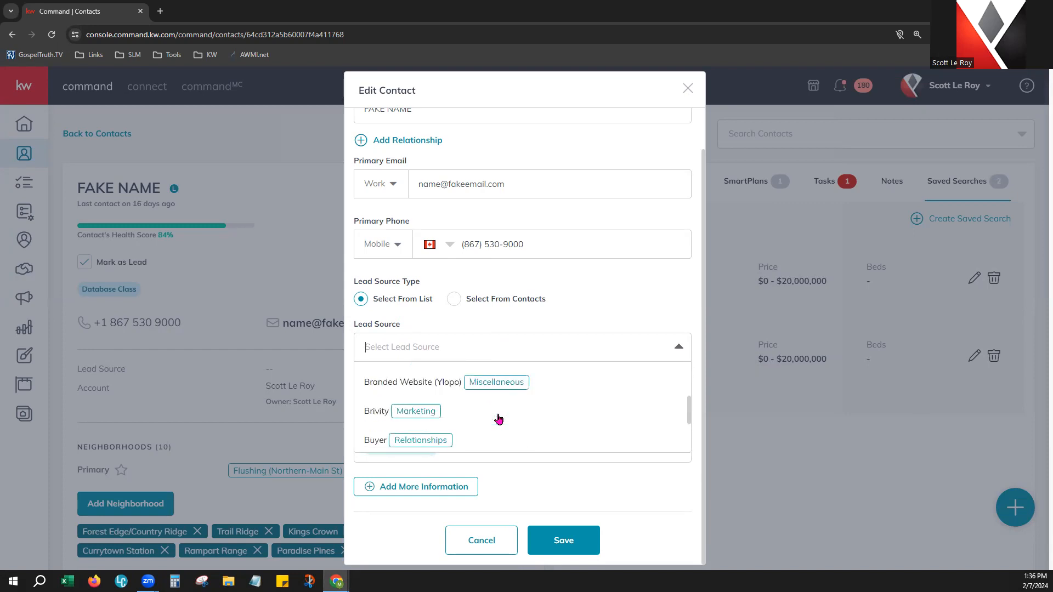
pyautogui.click(454, 299)
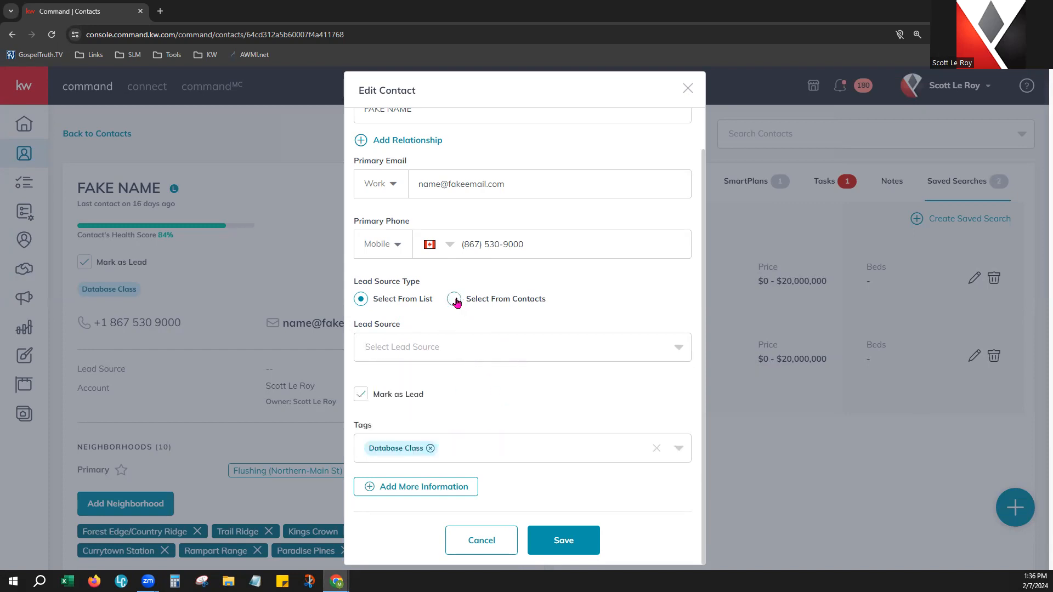
pyautogui.click(514, 342)
pyautogui.write('Joe')
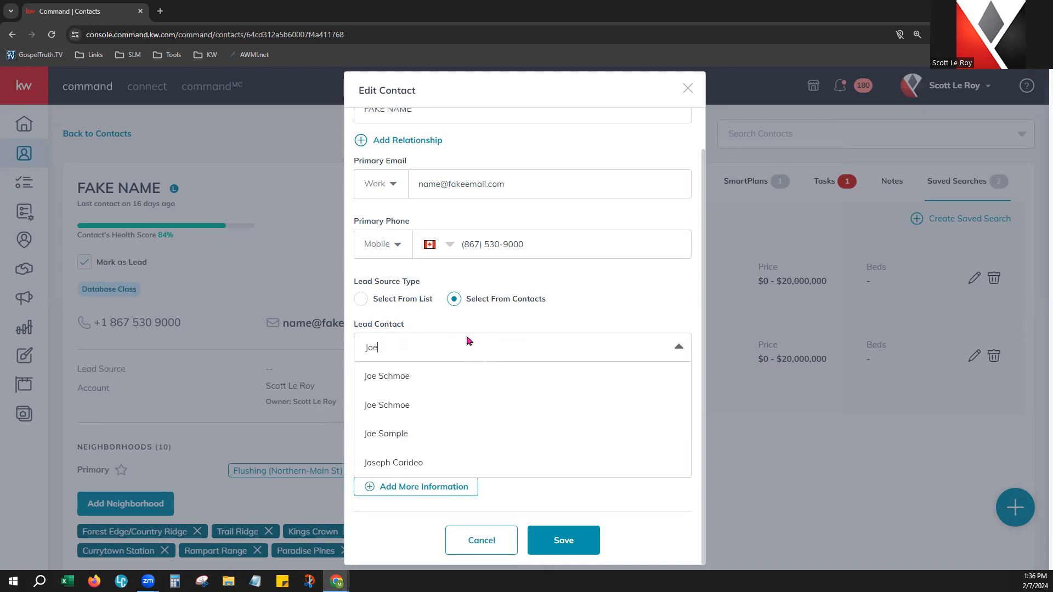
pyautogui.click(426, 376)
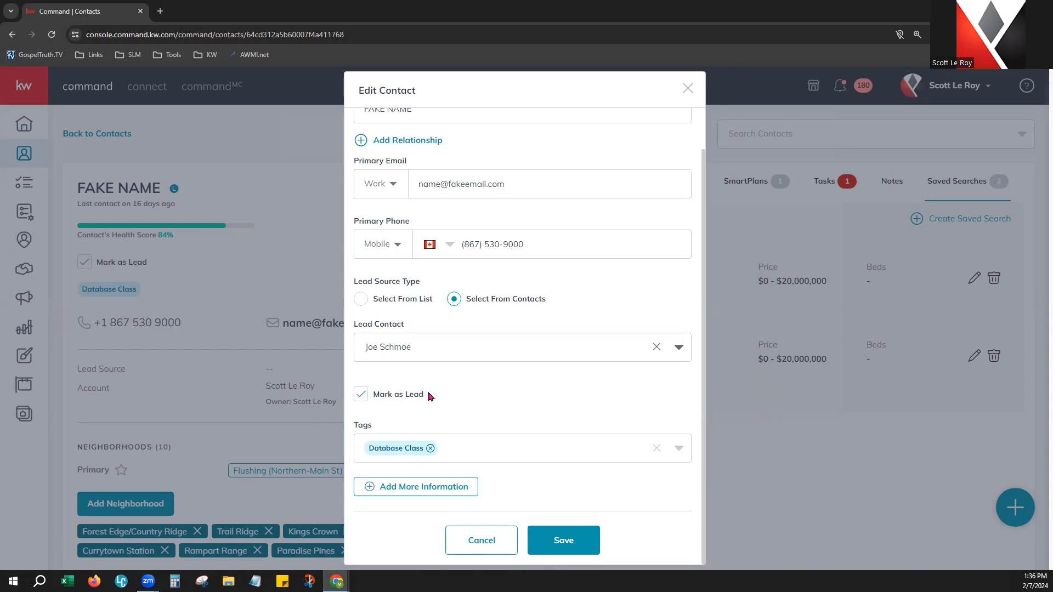
# Step: Search the tags for "Test" and add the #Test tag to the contact
pyautogui.click(480, 452)
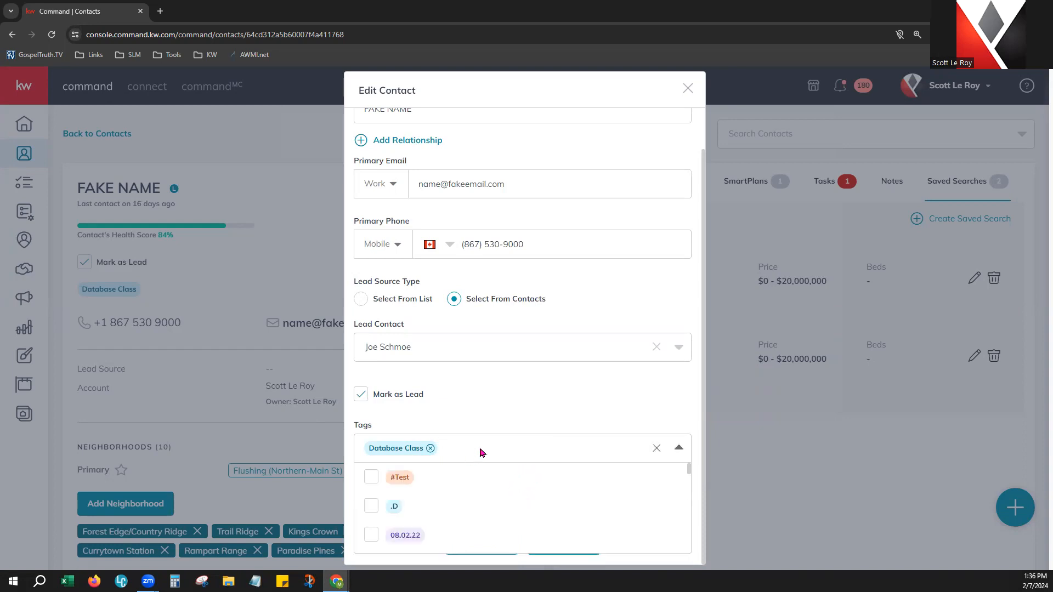
pyautogui.write('Test')
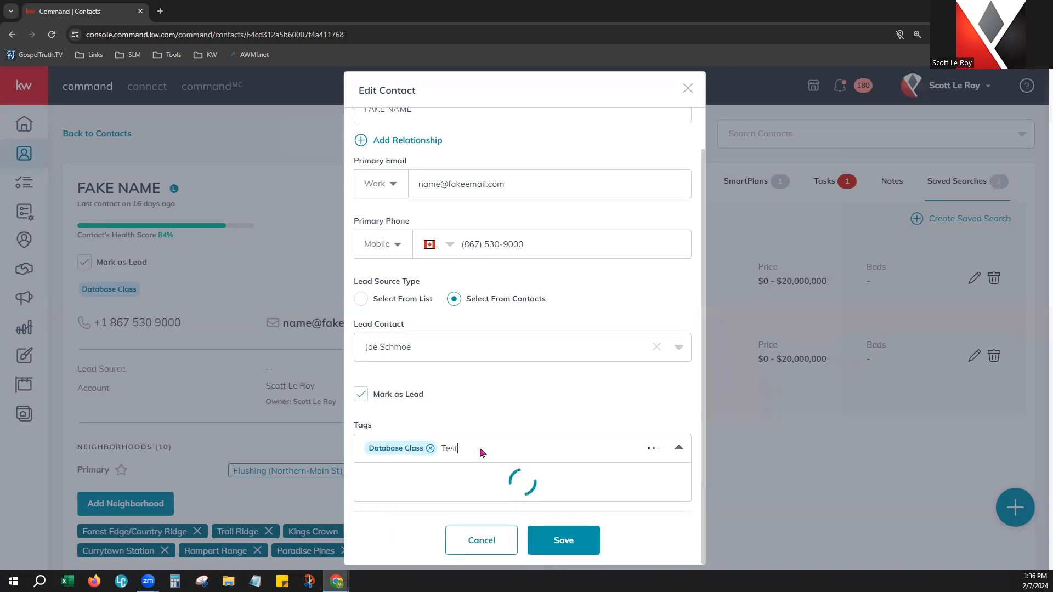
pyautogui.click(371, 478)
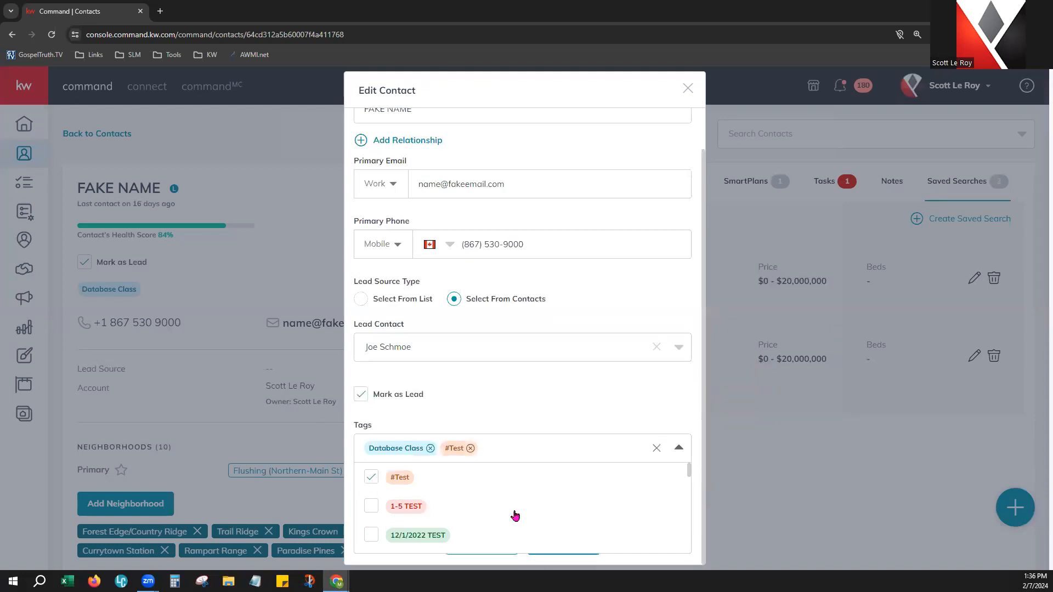
pyautogui.click(554, 426)
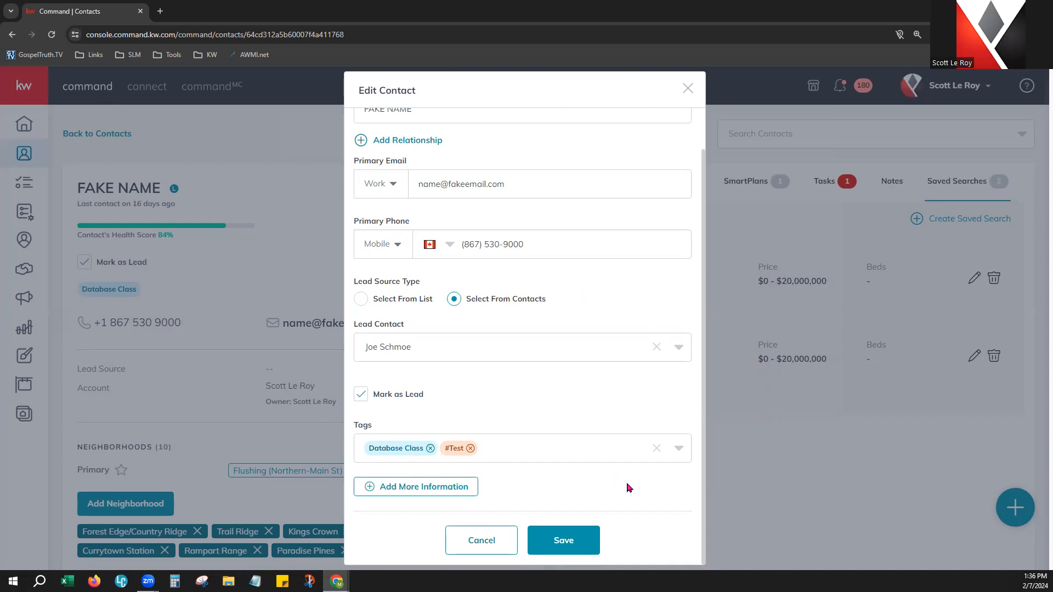
# Step: Expand the additional contact information and review its contact preference, email, phone, address and social profile fields
pyautogui.click(421, 493)
pyautogui.scroll(-1, 584, 487)
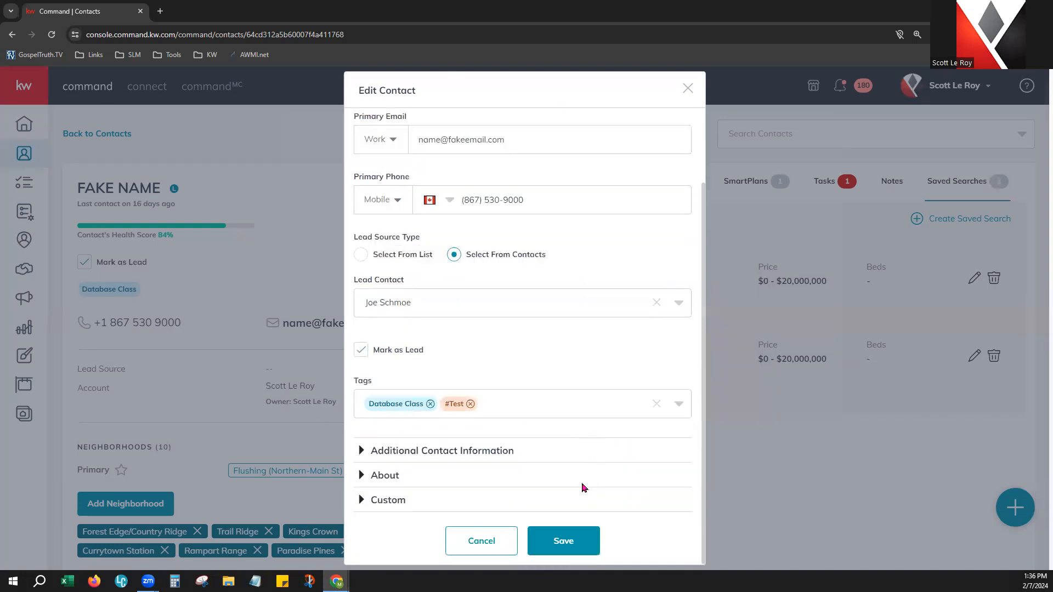
pyautogui.click(437, 451)
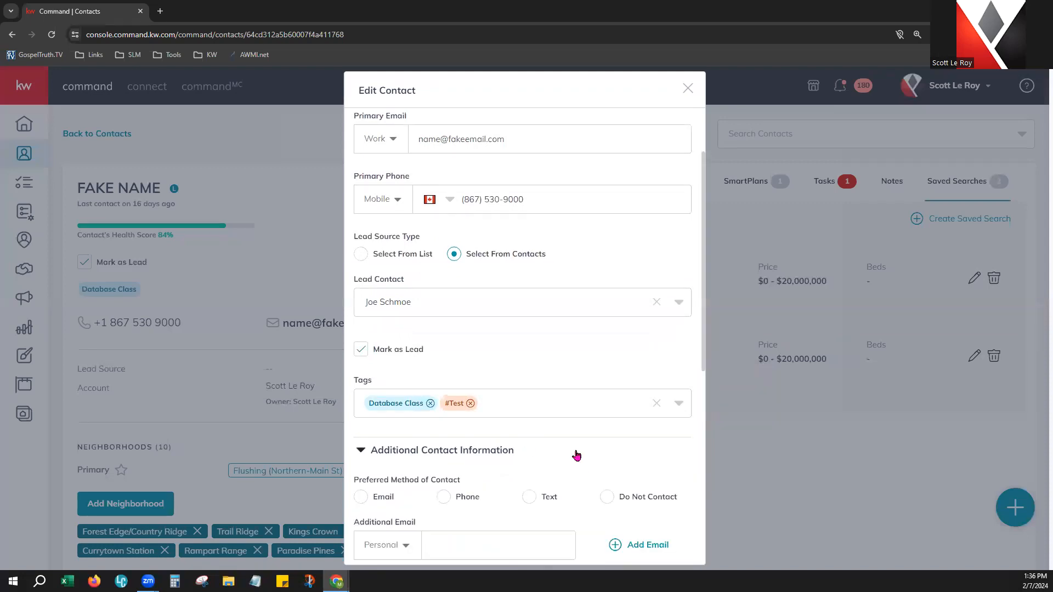
pyautogui.scroll(-3, 574, 454)
pyautogui.scroll(-3, 576, 455)
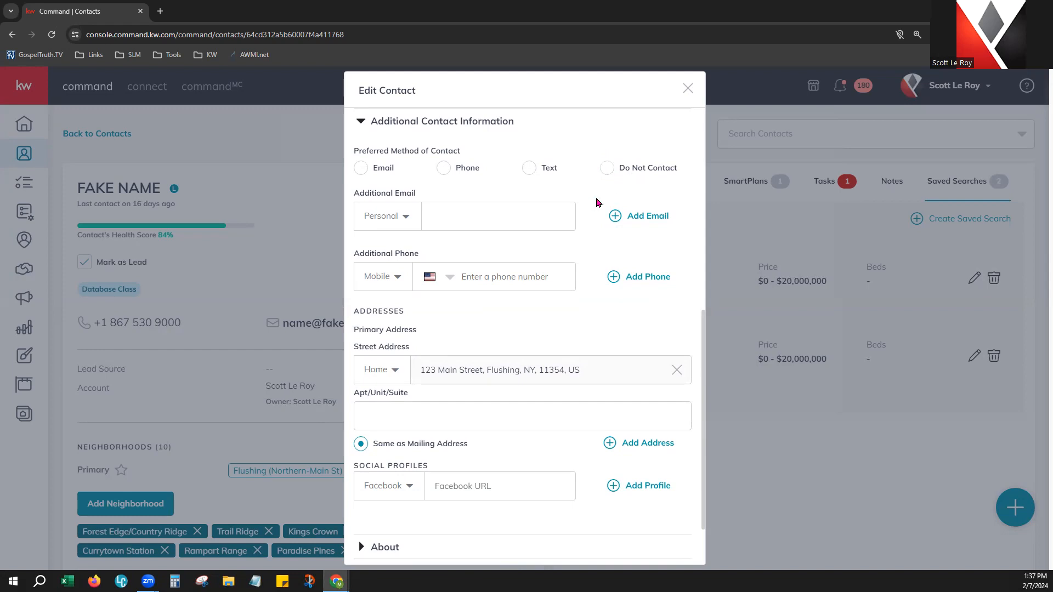
# Step: Move the primary email address into the Personal additional email field, clearing the primary email
pyautogui.scroll(8, 598, 203)
pyautogui.moveTo(503, 229); pyautogui.dragTo(412, 228)
pyautogui.hotkey('ctrl', 'c')
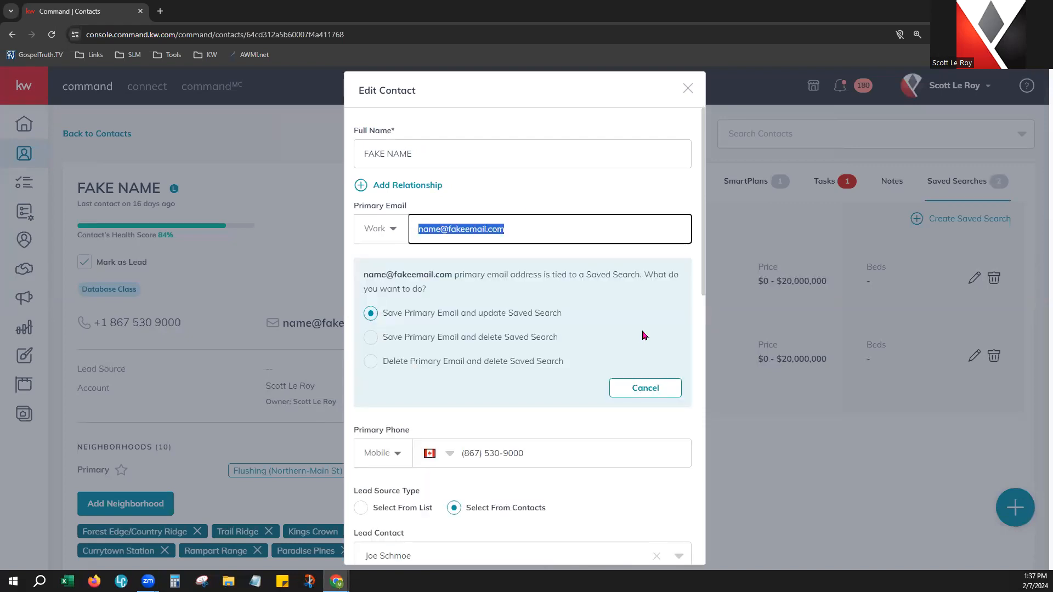
pyautogui.press('BackSpace')
pyautogui.click(632, 195)
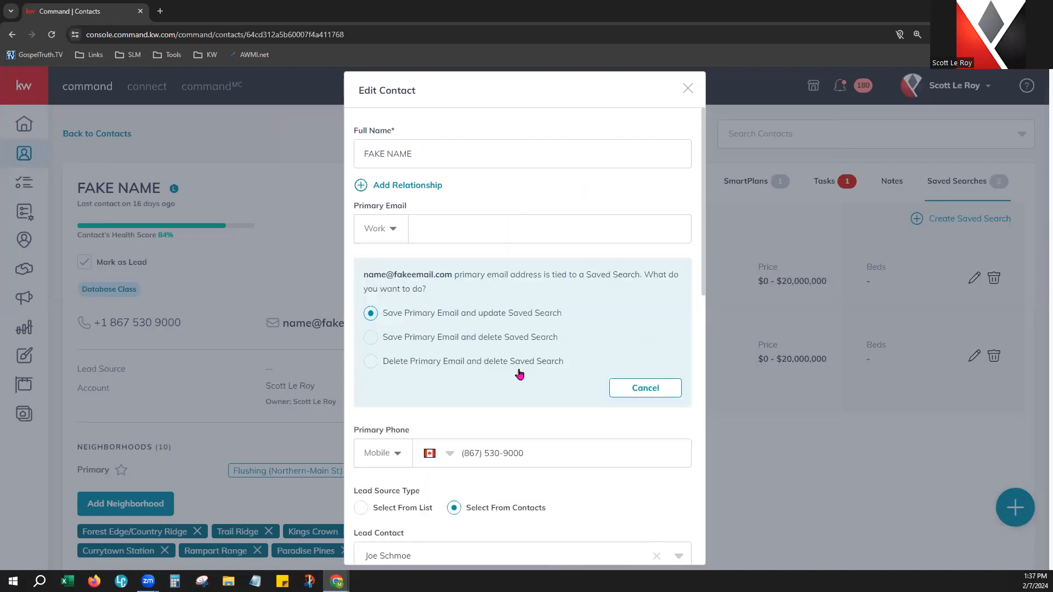
pyautogui.scroll(-9, 522, 334)
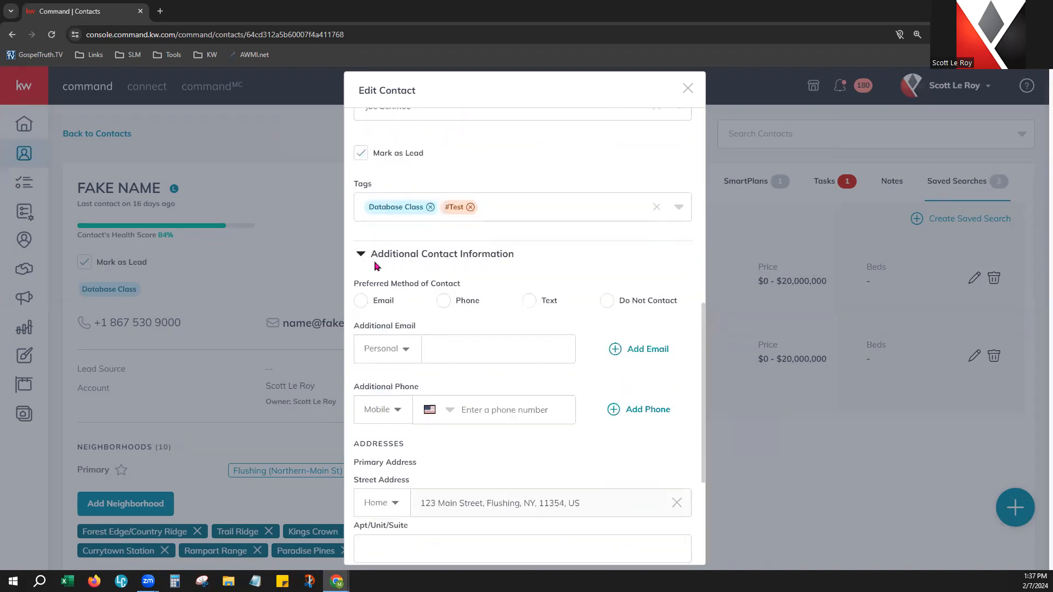
pyautogui.click(466, 352)
pyautogui.hotkey('ctrl', 'v')
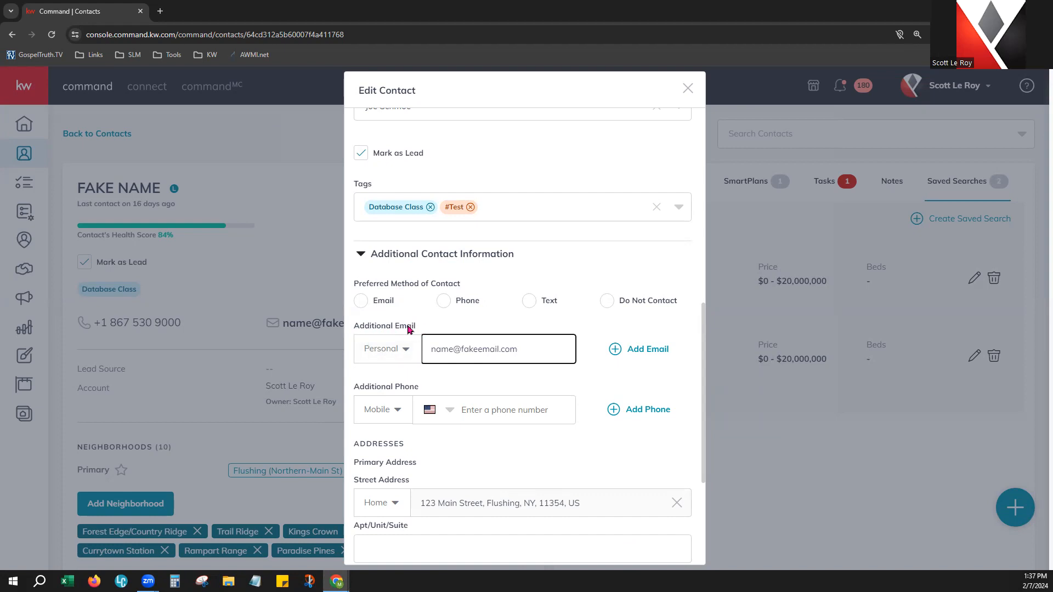
pyautogui.scroll(9, 560, 389)
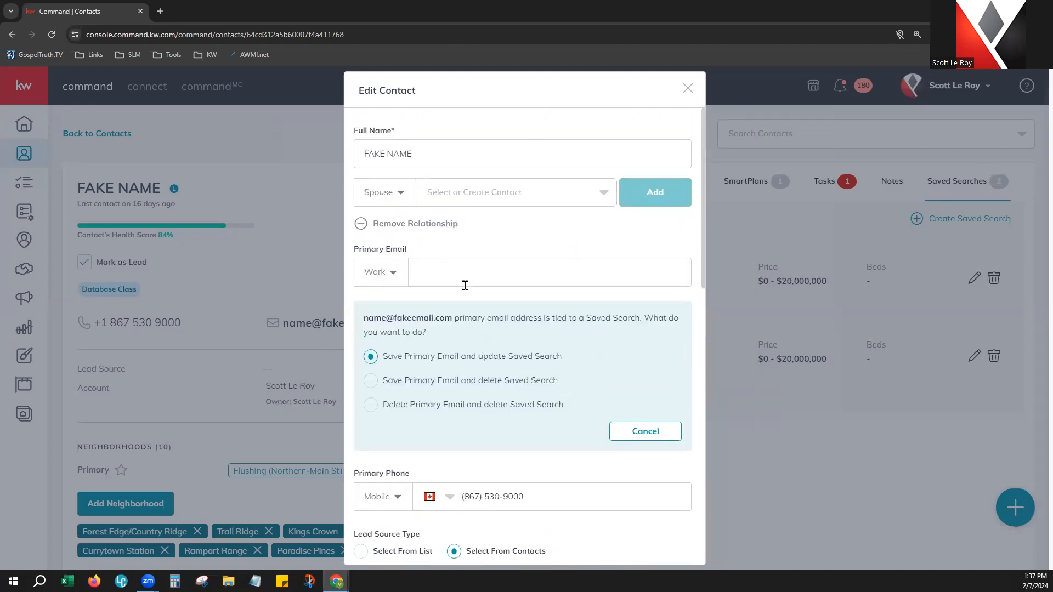
# Step: Re-enter the contact's primary email and cancel the prompt about its linked Saved Search
pyautogui.moveTo(354, 249); pyautogui.dragTo(401, 256)
pyautogui.moveTo(362, 476); pyautogui.dragTo(405, 476)
pyautogui.click(566, 278)
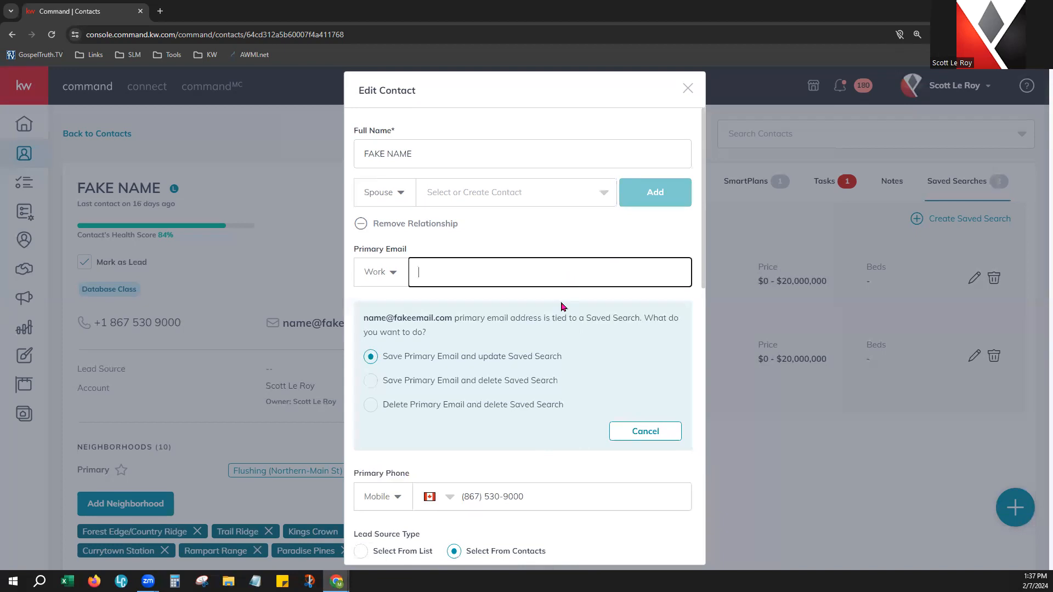
pyautogui.hotkey('ctrl', 'v')
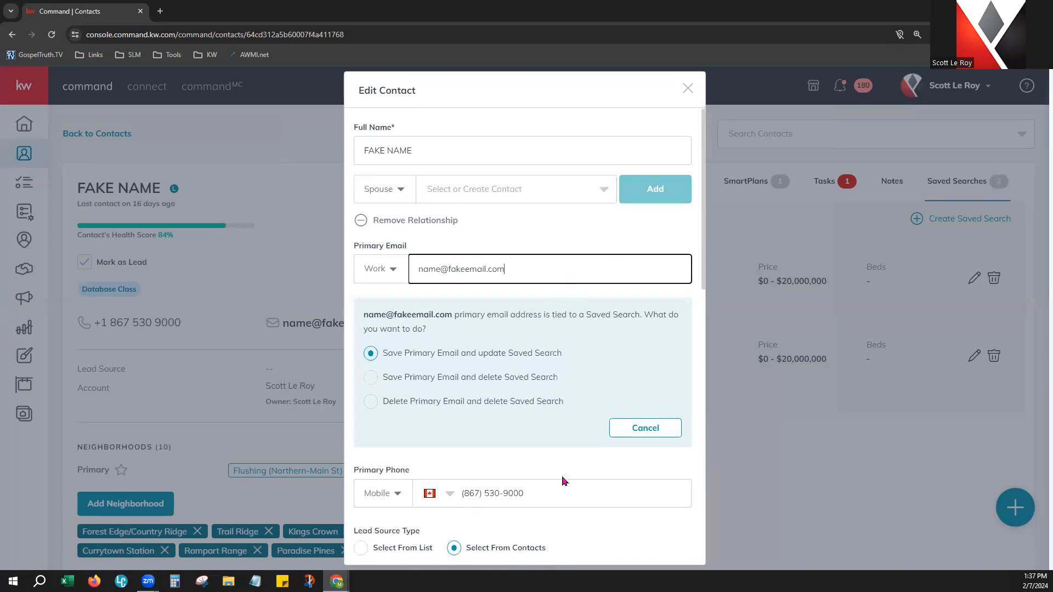
pyautogui.scroll(-3, 565, 482)
pyautogui.scroll(-3, 565, 482)
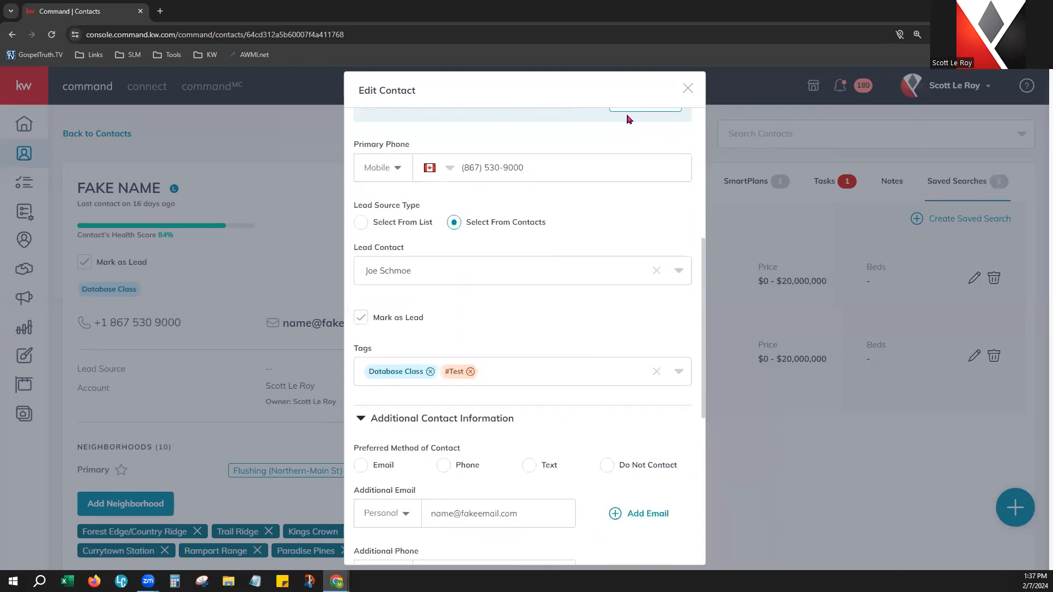
pyautogui.scroll(1, 618, 145)
pyautogui.click(636, 158)
# Step: Clear the additional personal email in the contact's Additional Contact Information
pyautogui.scroll(-4, 594, 377)
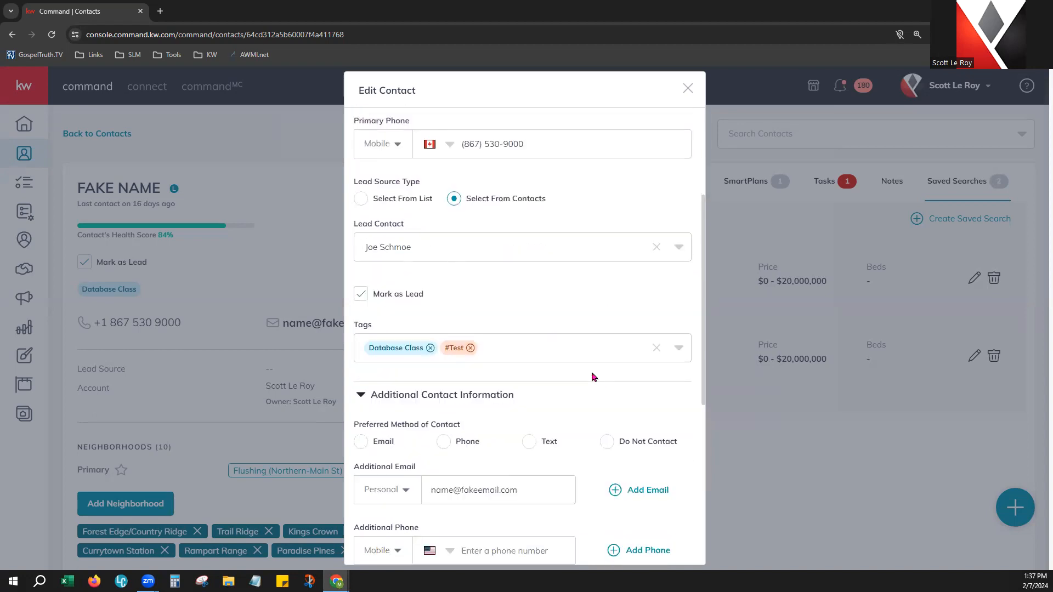
pyautogui.scroll(-1, 594, 377)
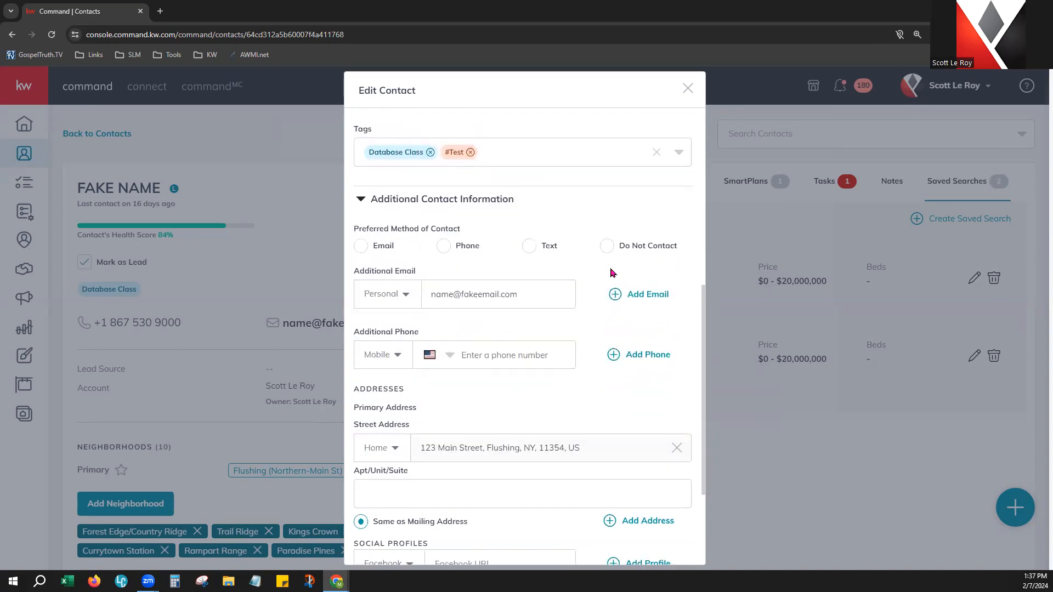
pyautogui.tripleClick(526, 291)
pyautogui.press('BackSpace')
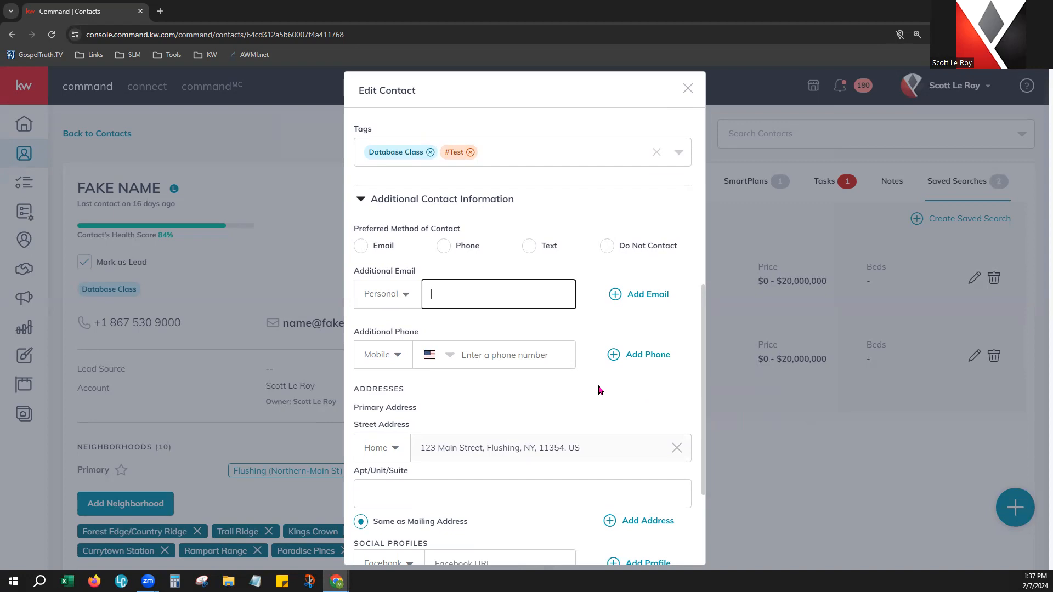
# Step: Replace the contact's primary home address with the suggested White Plains, NY match
pyautogui.scroll(-3, 600, 390)
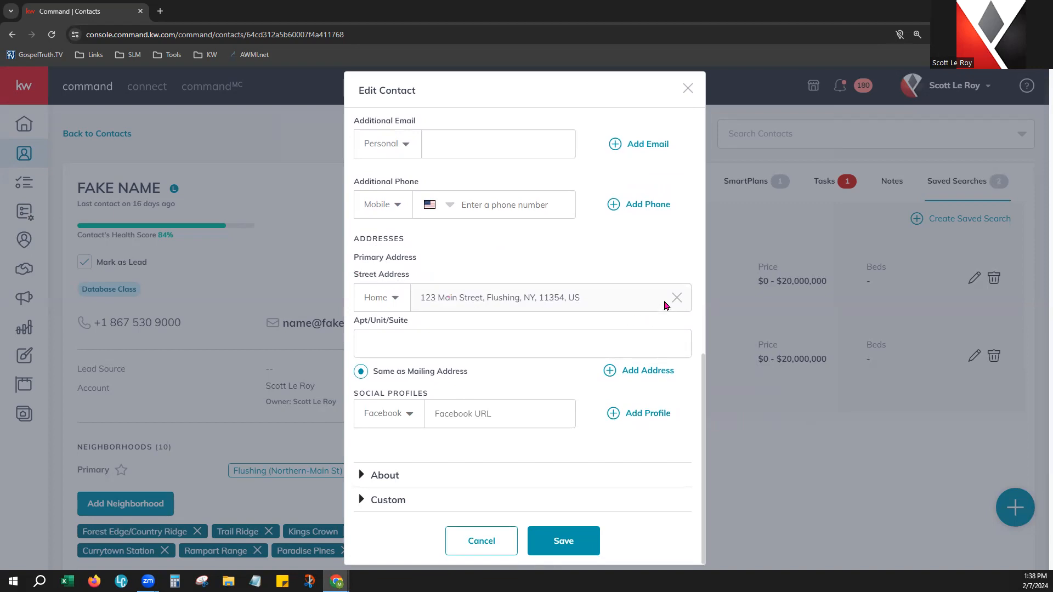
pyautogui.click(677, 298)
pyautogui.click(550, 305)
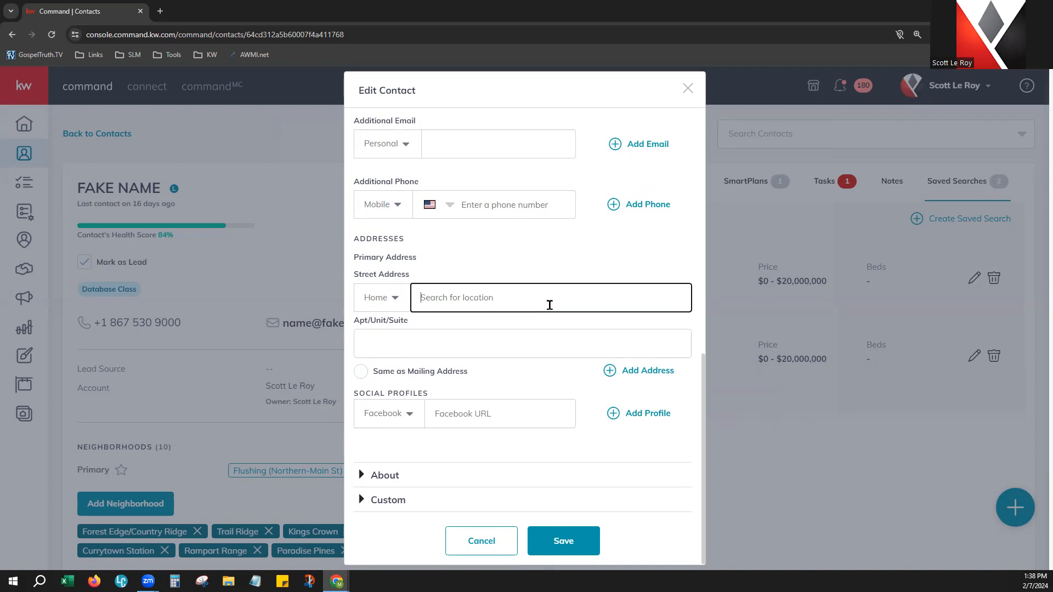
pyautogui.write('123')
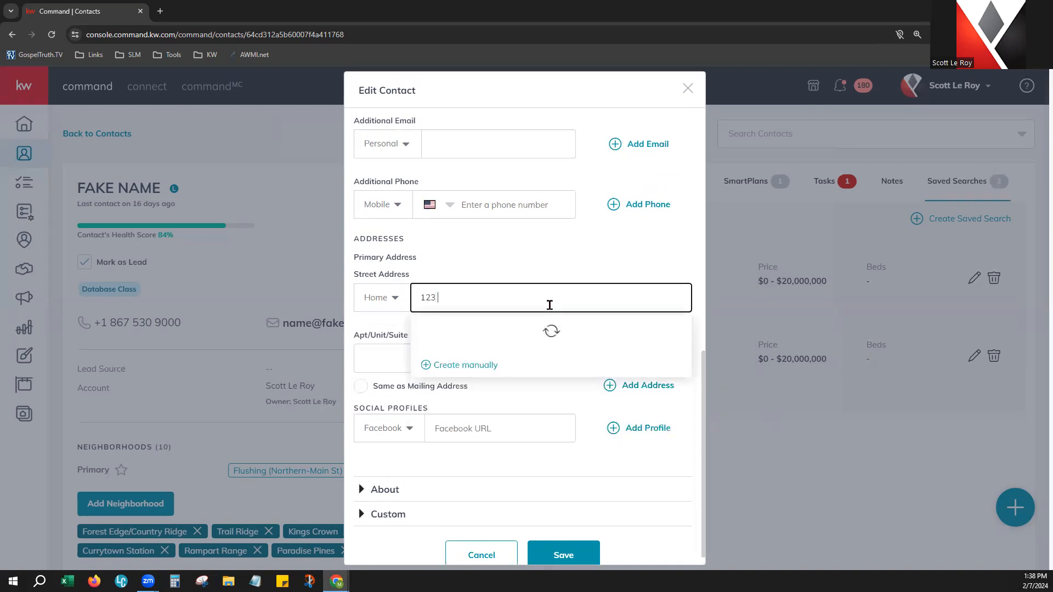
pyautogui.write(' Main St')
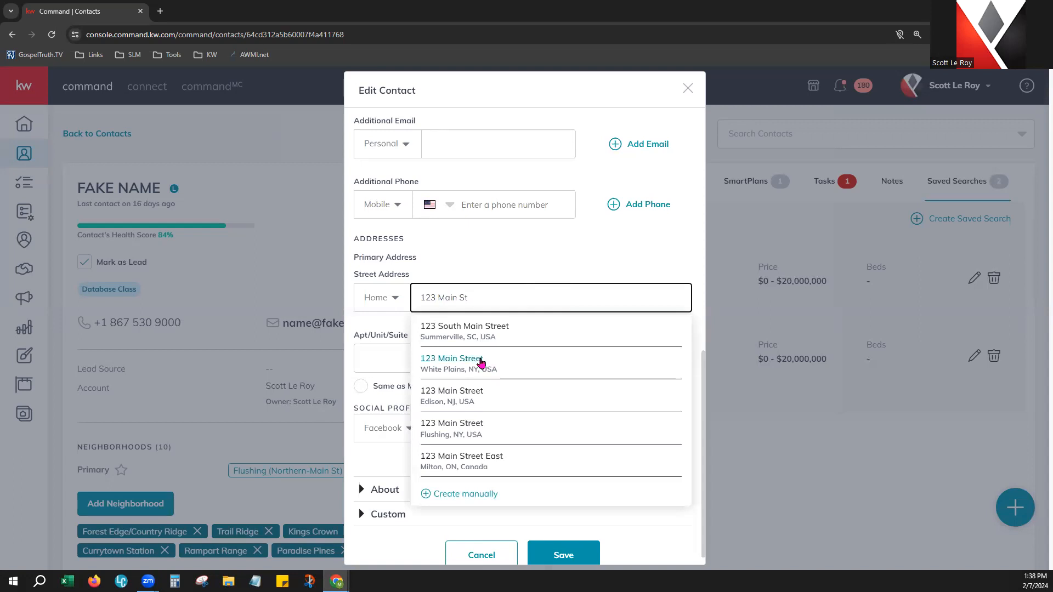
pyautogui.click(481, 364)
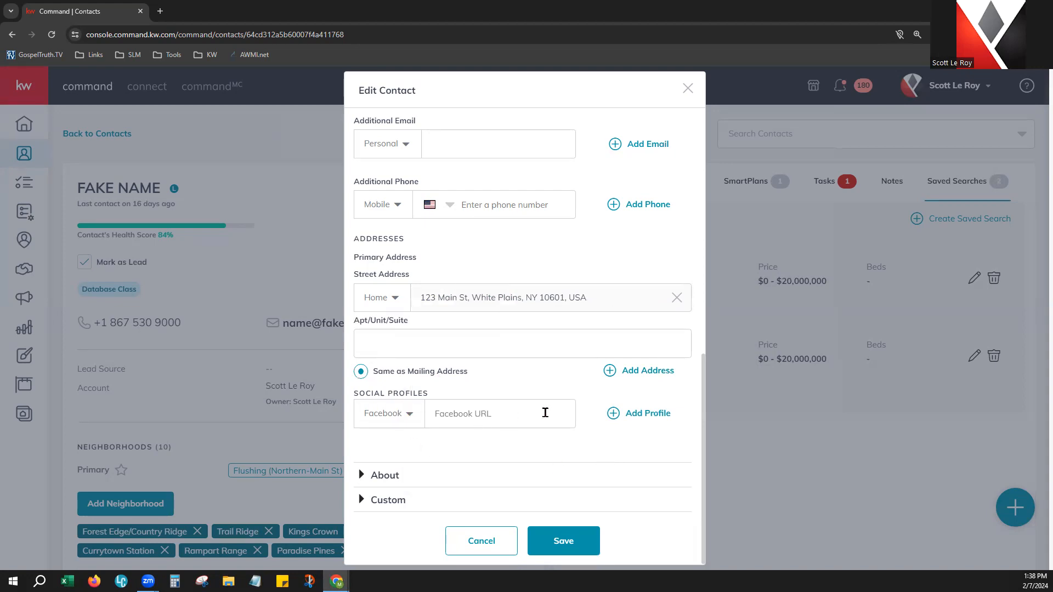
# Step: Examine the contact's About section, including the key dates, relationships, company name choices and job title field
pyautogui.click(385, 481)
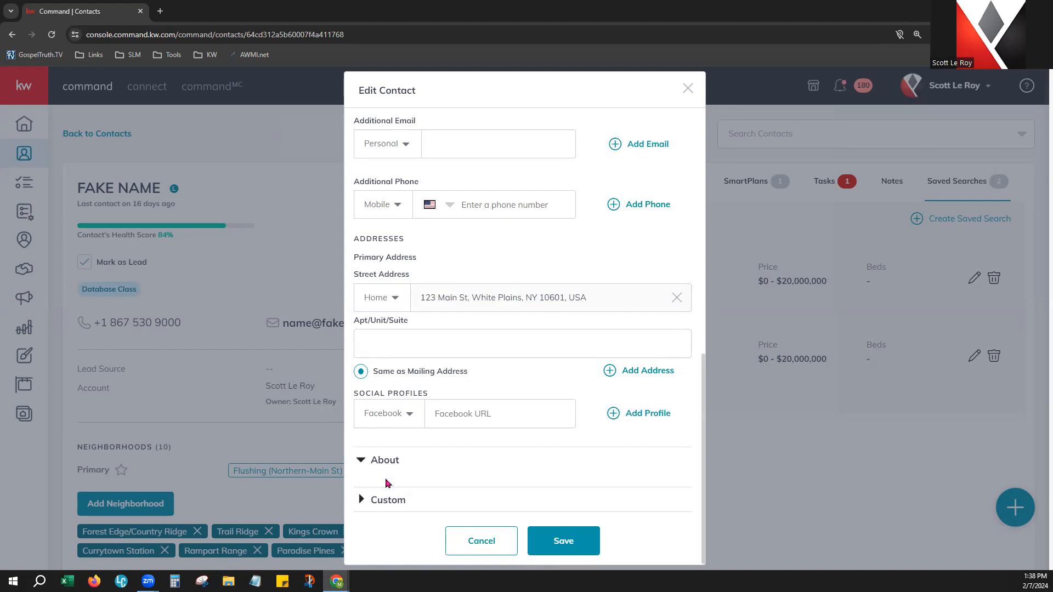
pyautogui.scroll(-5, 618, 459)
pyautogui.scroll(1, 553, 377)
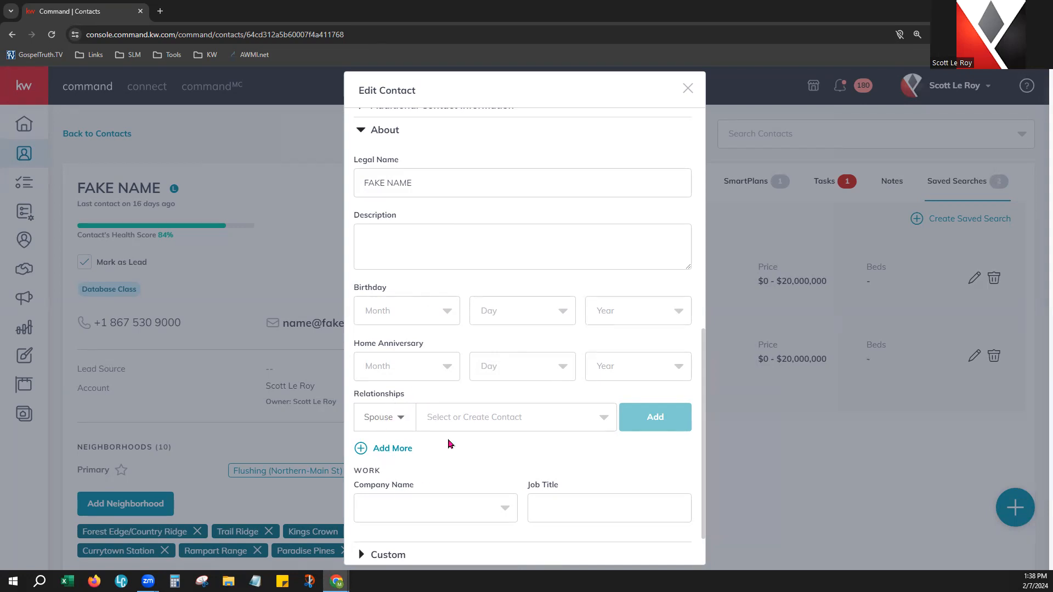
pyautogui.scroll(-1, 449, 443)
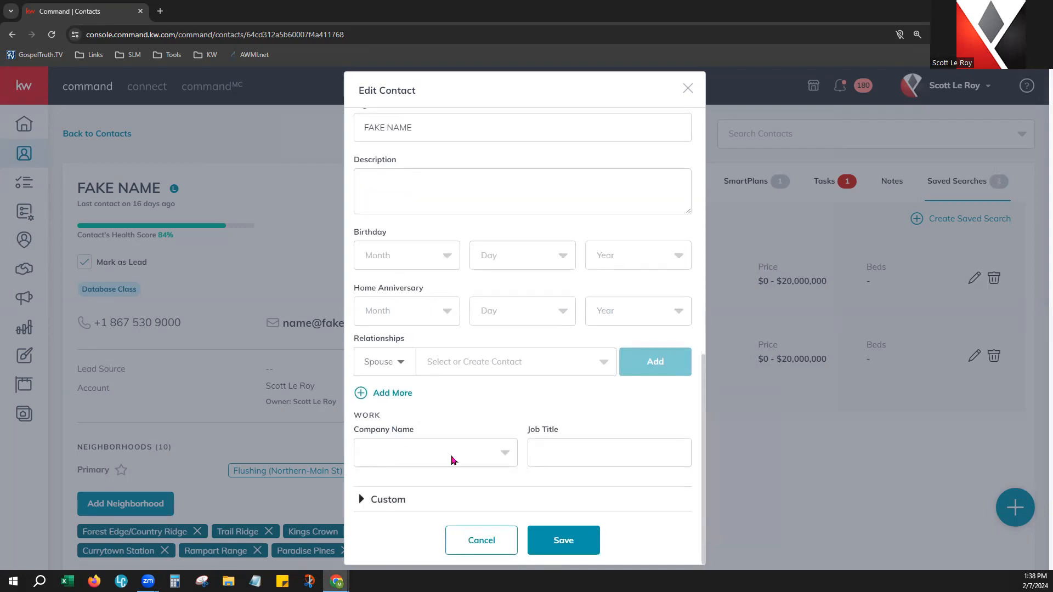
pyautogui.click(504, 453)
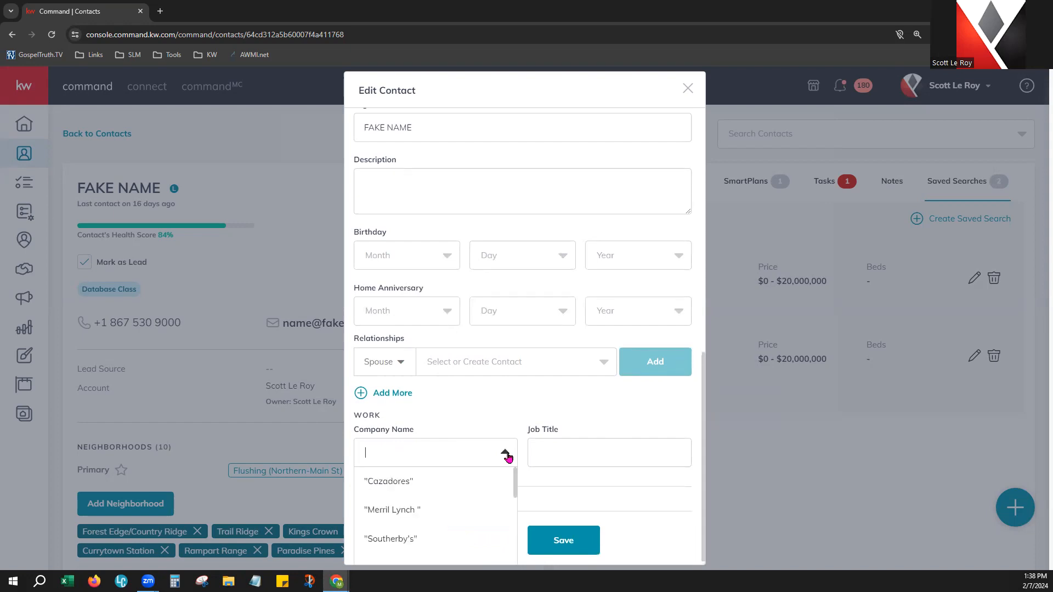
pyautogui.scroll(-5, 463, 507)
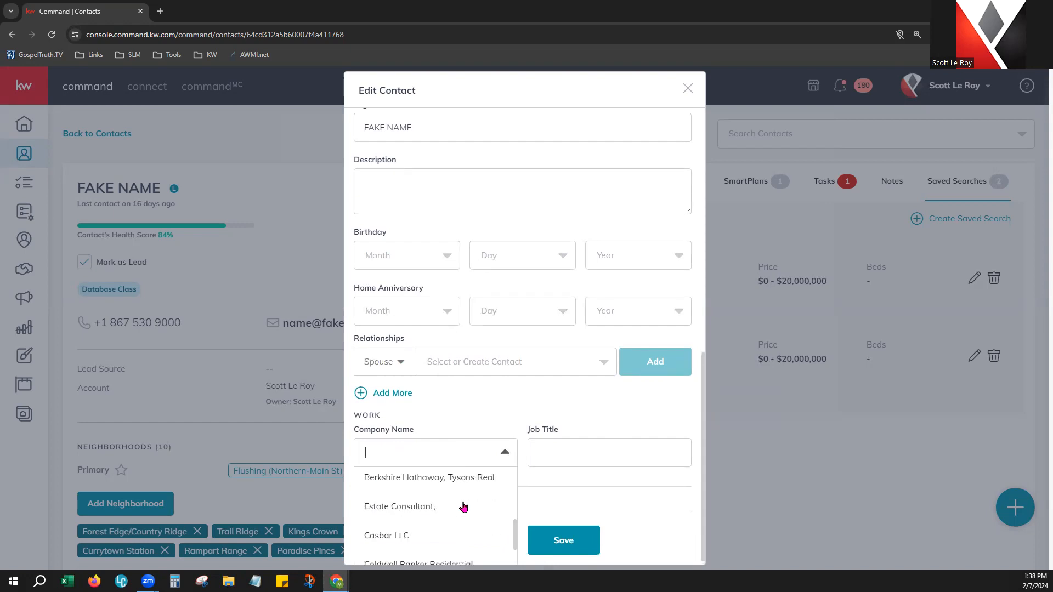
pyautogui.click(590, 446)
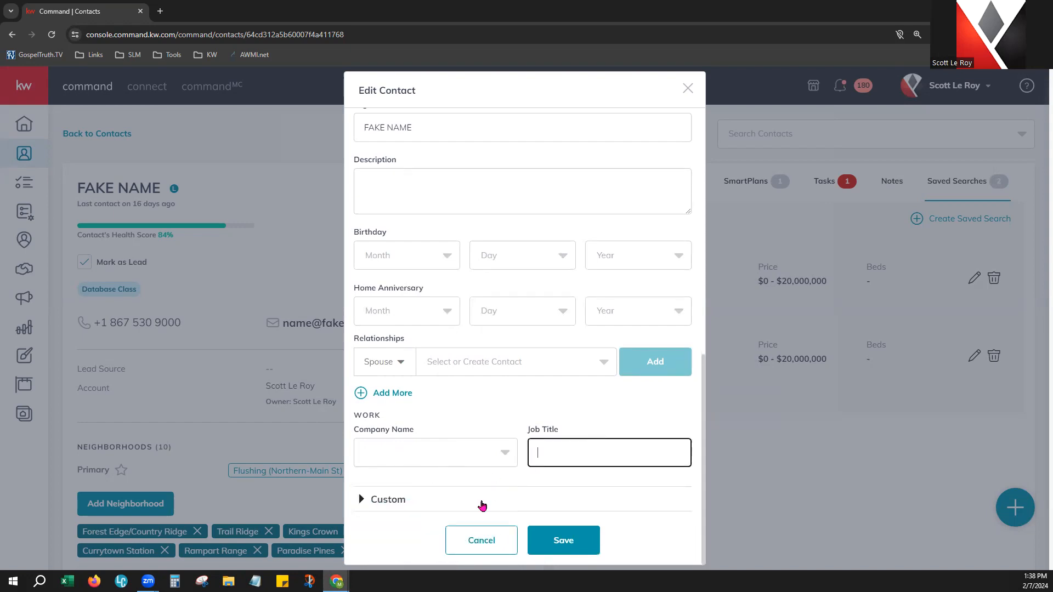
# Step: Examine the contact's Custom section with its Area of interest, Kid's Names and Price point fields
pyautogui.click(401, 503)
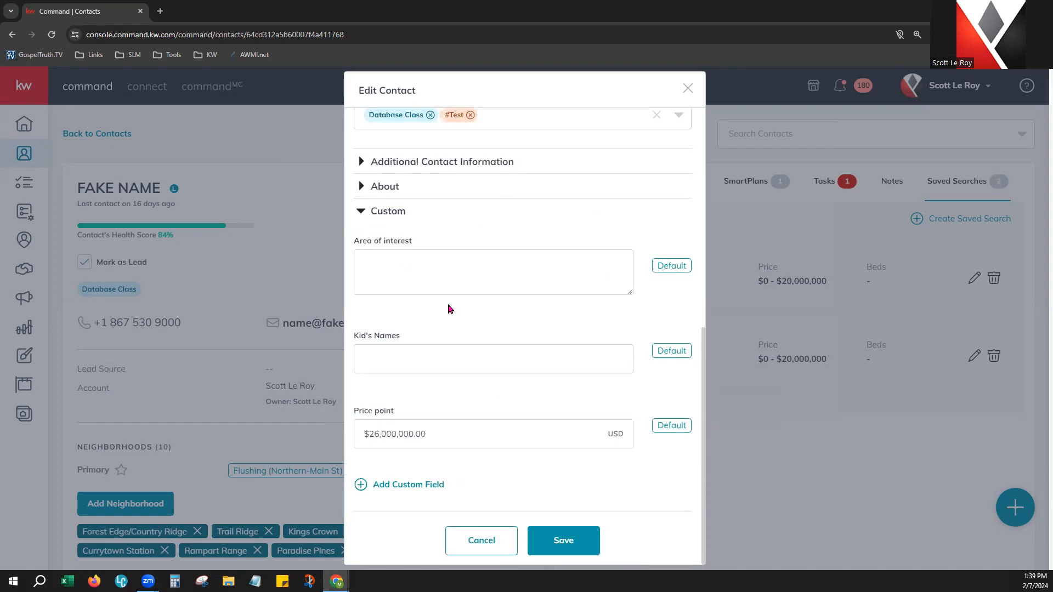
pyautogui.click(378, 263)
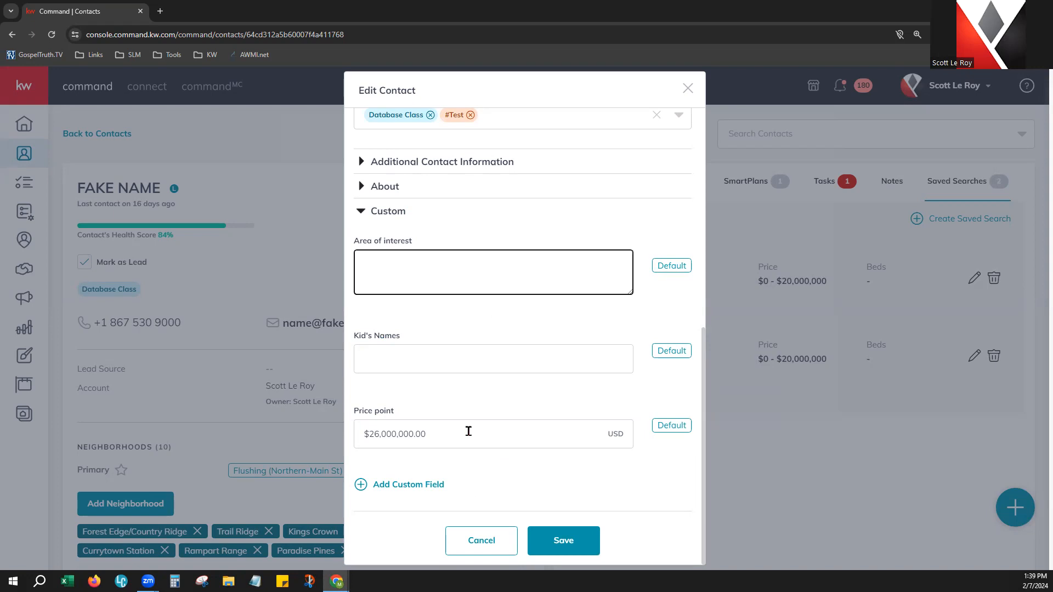
pyautogui.click(435, 367)
pyautogui.click(414, 425)
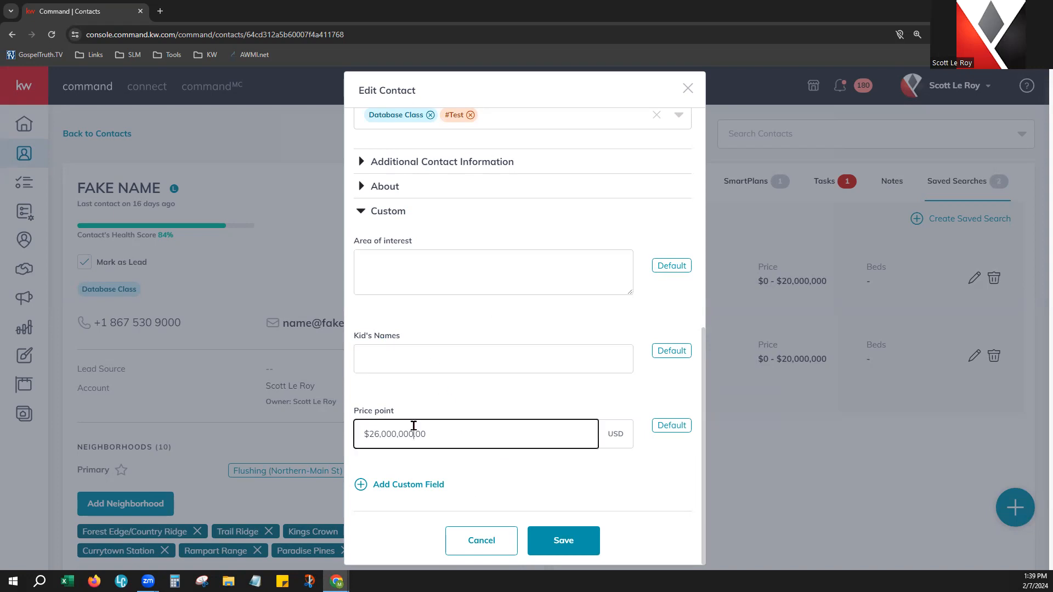
# Step: Add another custom field row, browse the available custom fields, and remove the empty row
pyautogui.click(426, 486)
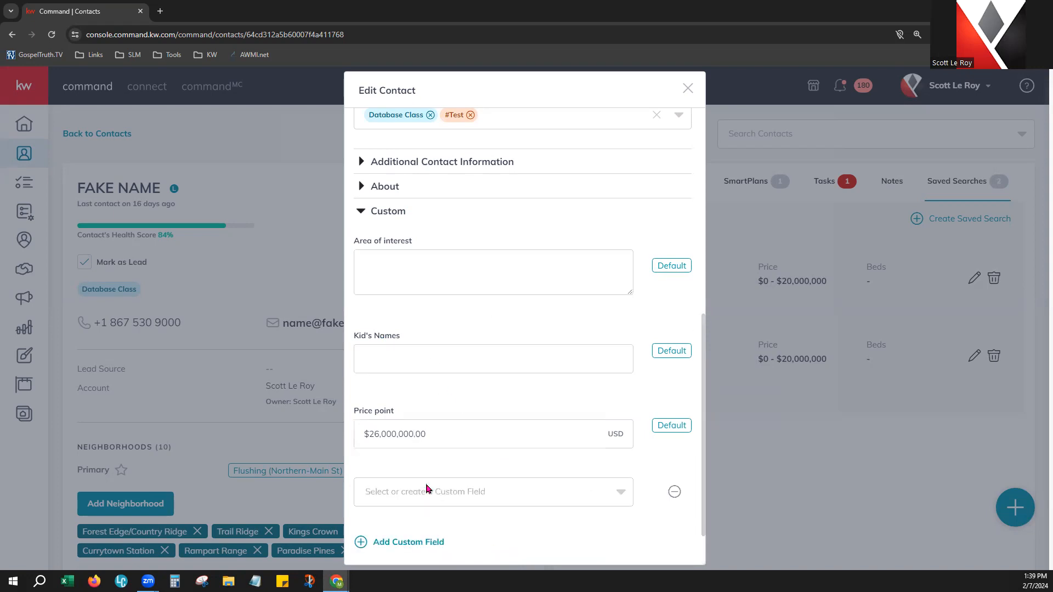
pyautogui.scroll(-1, 585, 486)
pyautogui.click(617, 442)
pyautogui.scroll(-5, 564, 497)
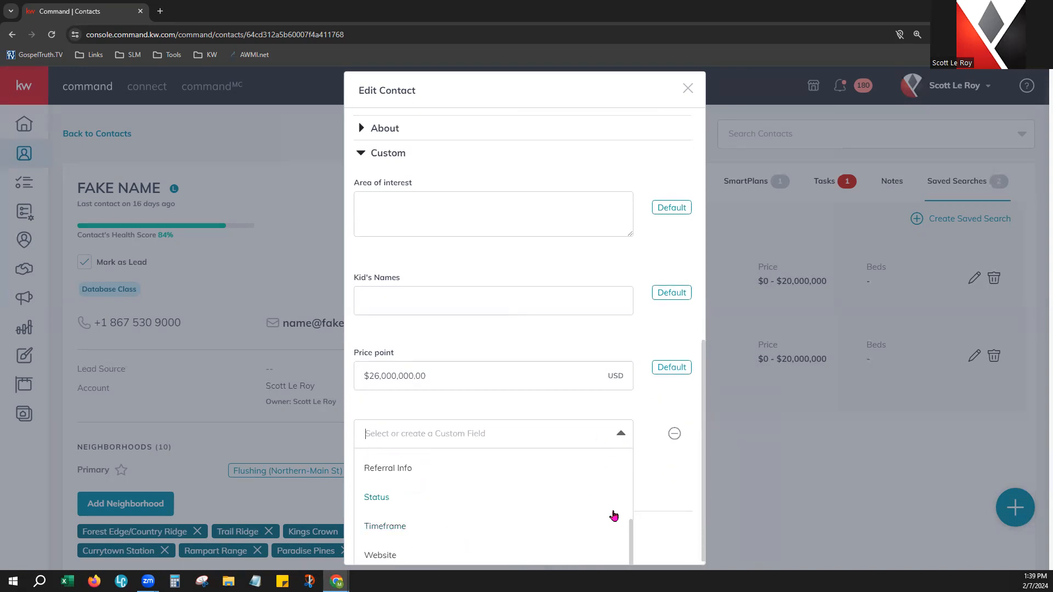
pyautogui.click(663, 480)
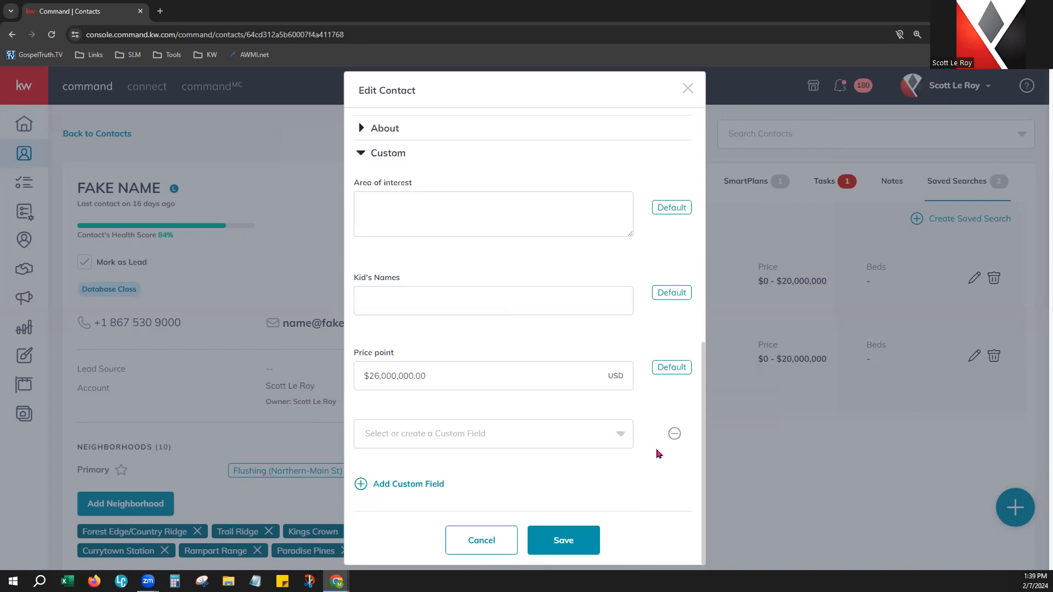
pyautogui.click(674, 436)
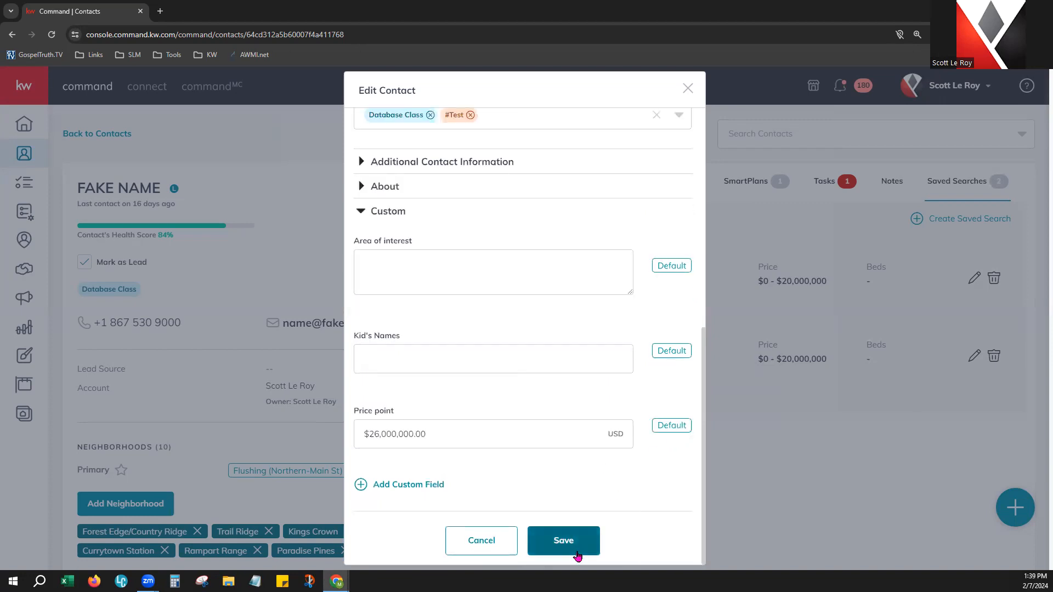
# Step: Close the contact's edit form without keeping the changes and check the additional actions available for the contact
pyautogui.click(582, 546)
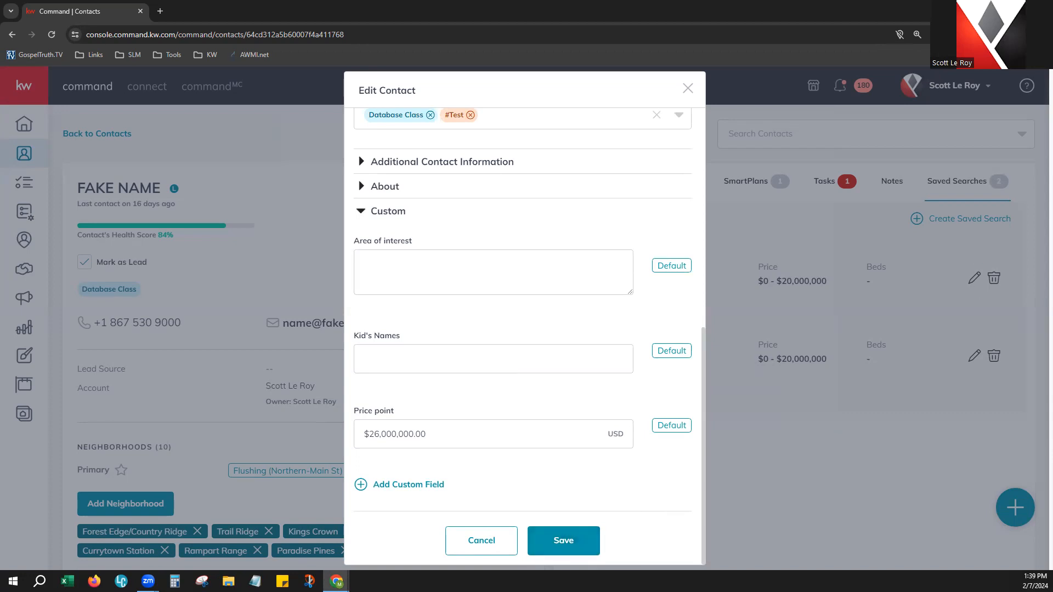
pyautogui.click(500, 553)
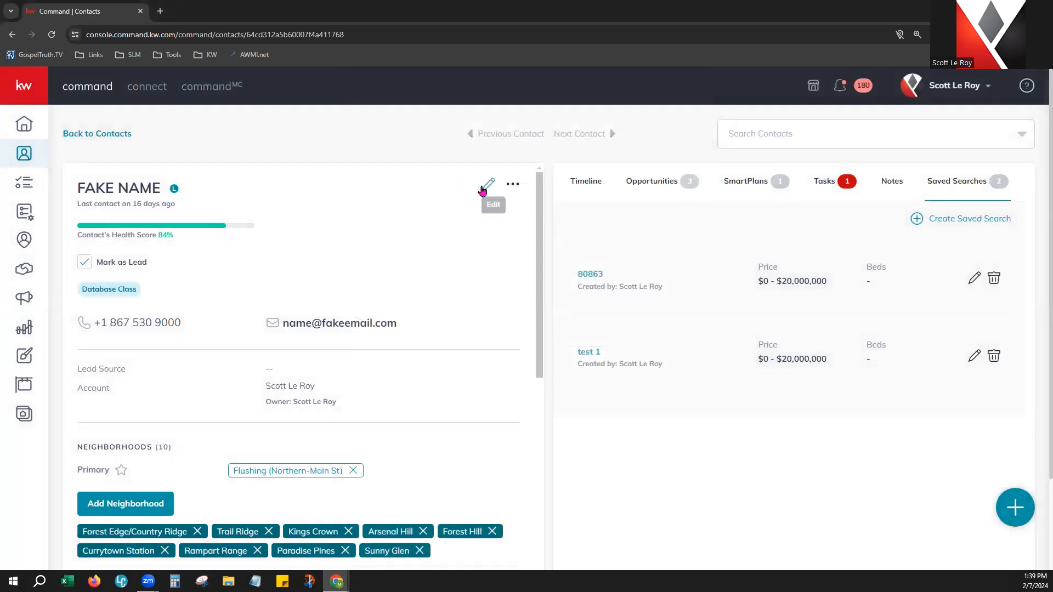
pyautogui.click(514, 186)
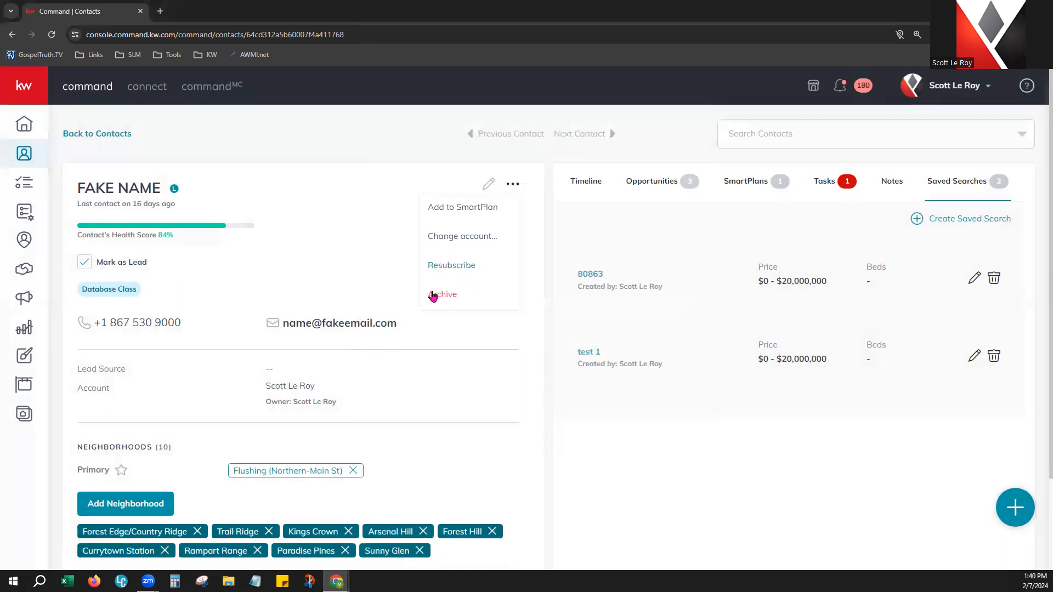
pyautogui.click(482, 353)
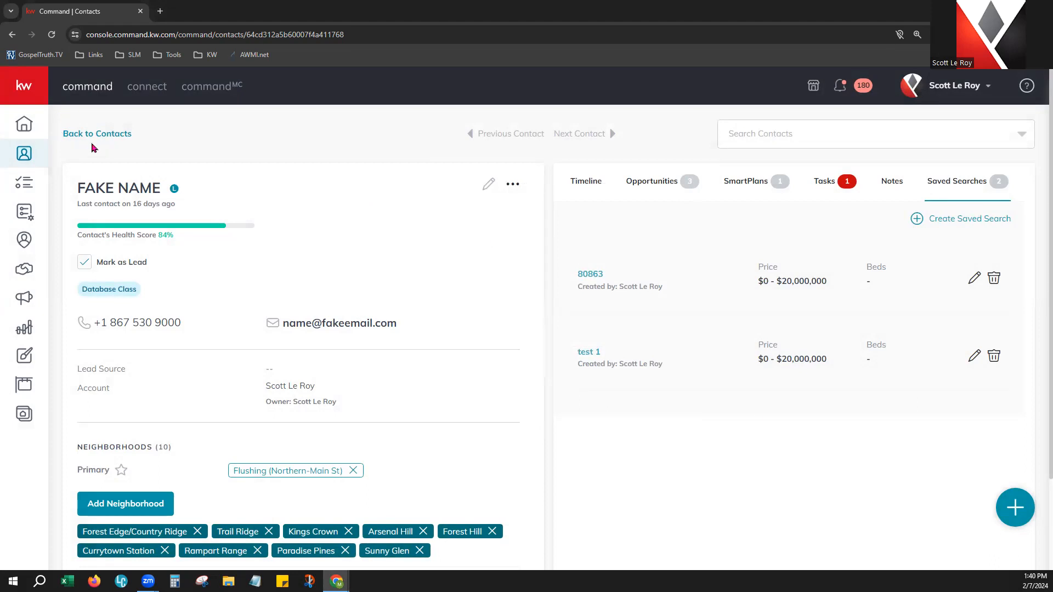
# Step: Return to the contacts list, review the Add to Contacts form, and close it without creating a contact
pyautogui.click(85, 131)
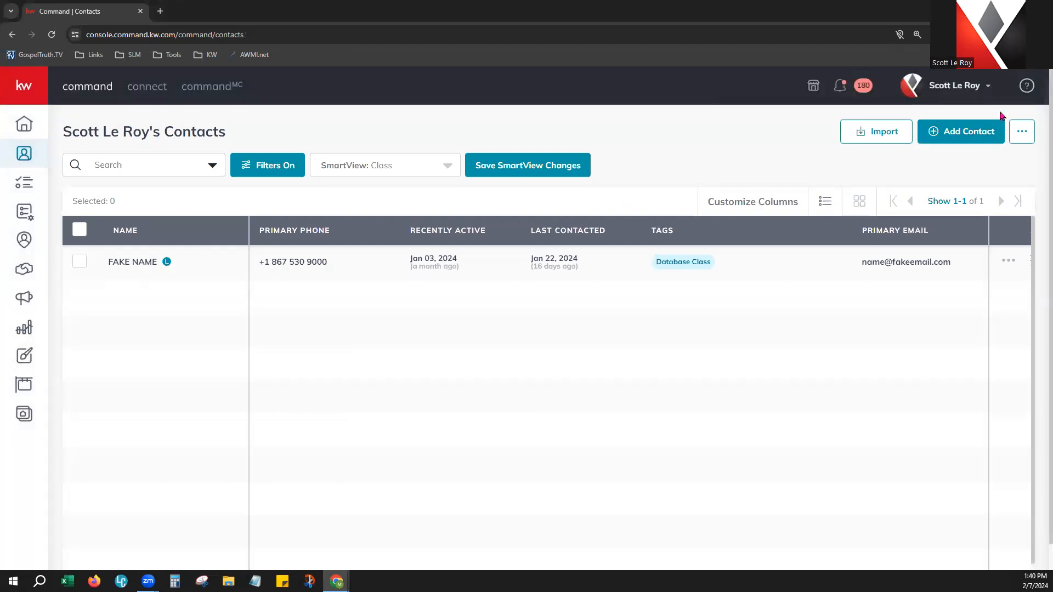
pyautogui.click(964, 134)
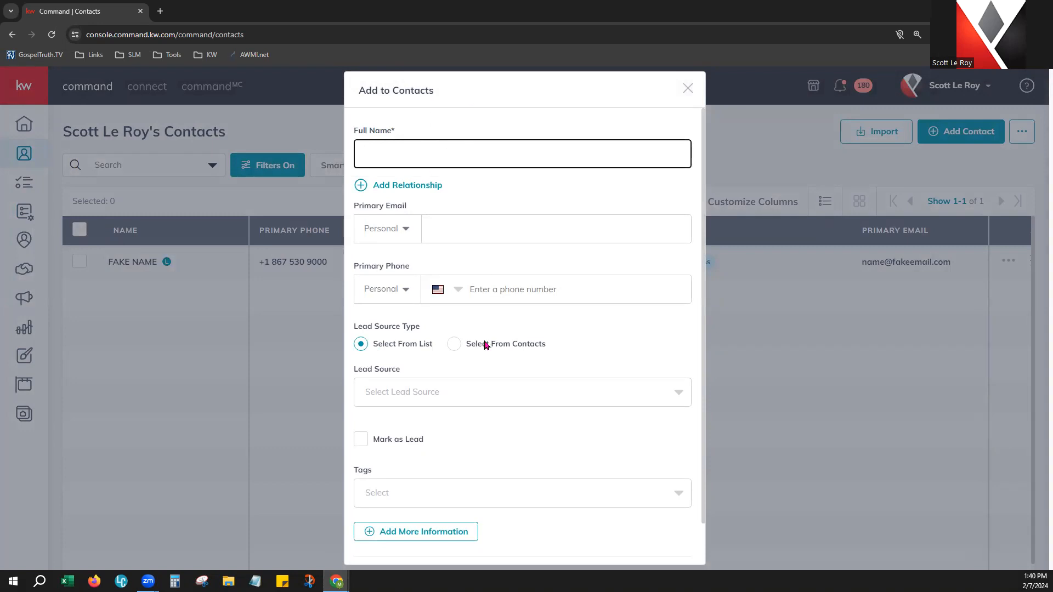
pyautogui.scroll(-1, 600, 554)
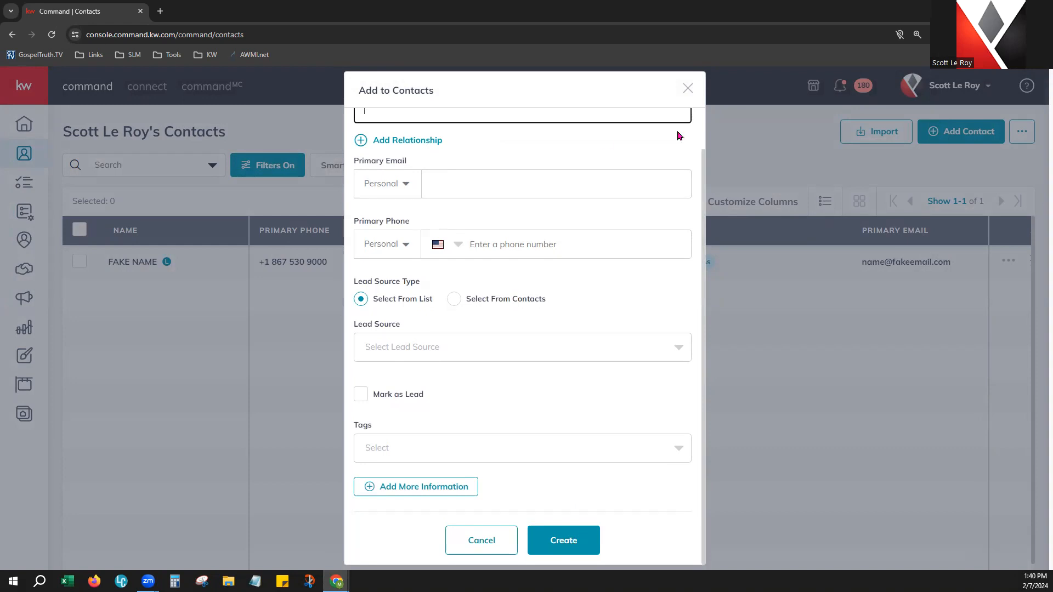
pyautogui.click(688, 89)
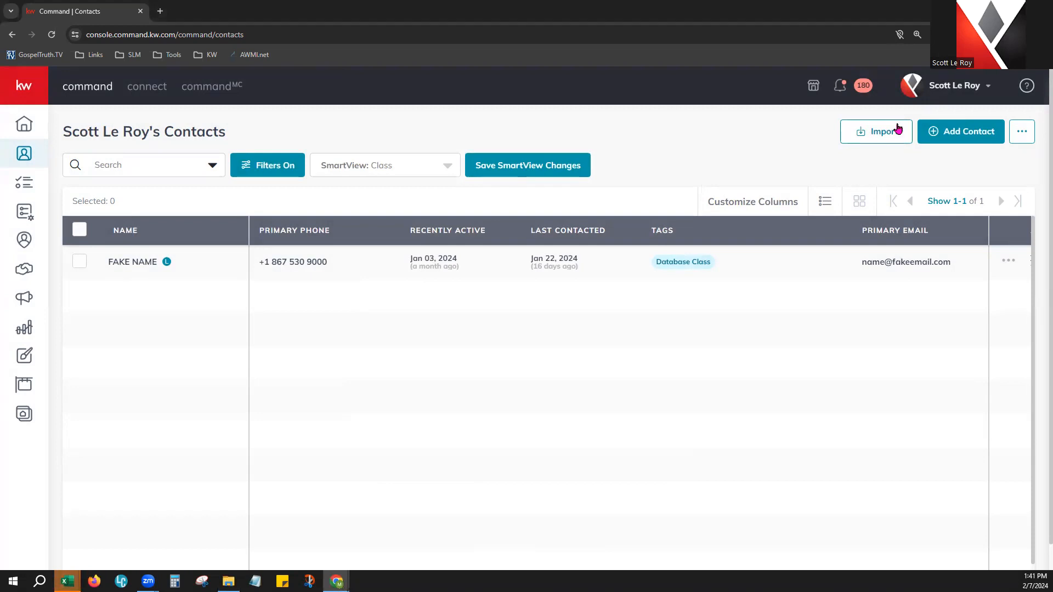
# Step: Open the contact import dialog and switch to the KW_Command_Import_Sheet Updated Blank workbook in Excel
pyautogui.click(881, 135)
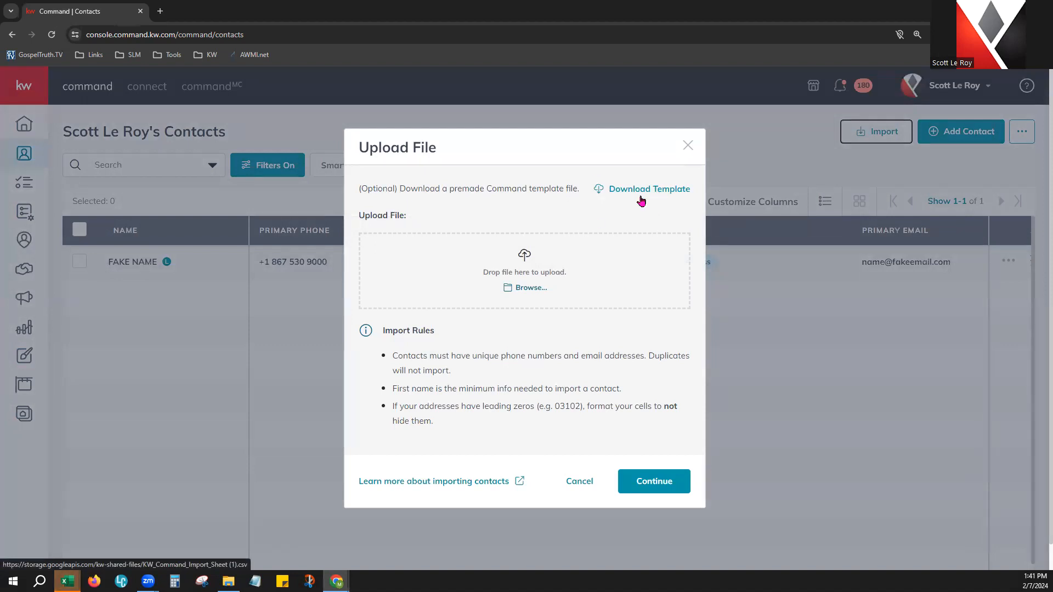
pyautogui.moveTo(67, 581)
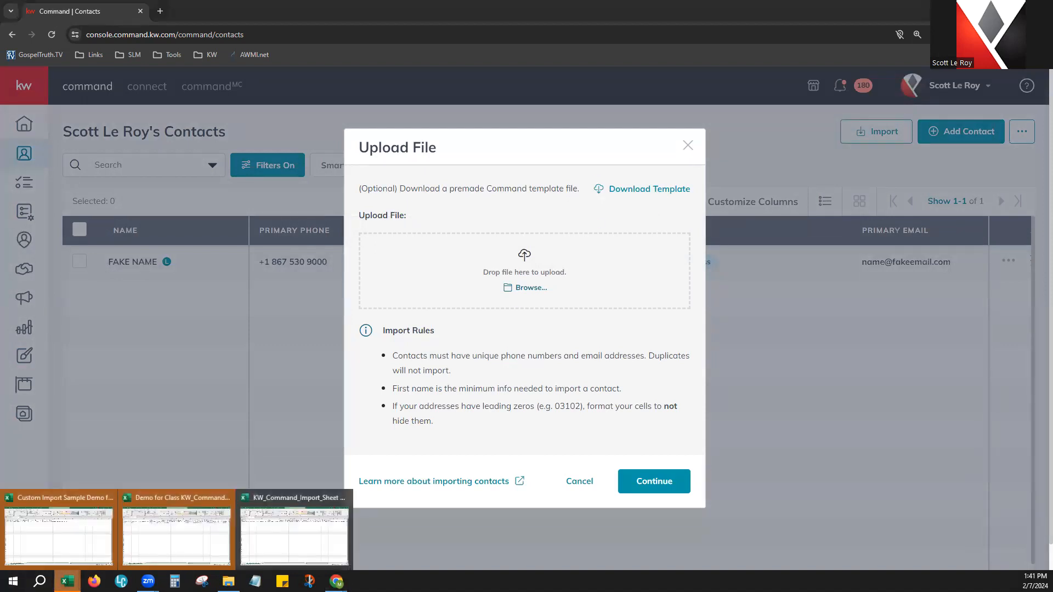
pyautogui.click(324, 503)
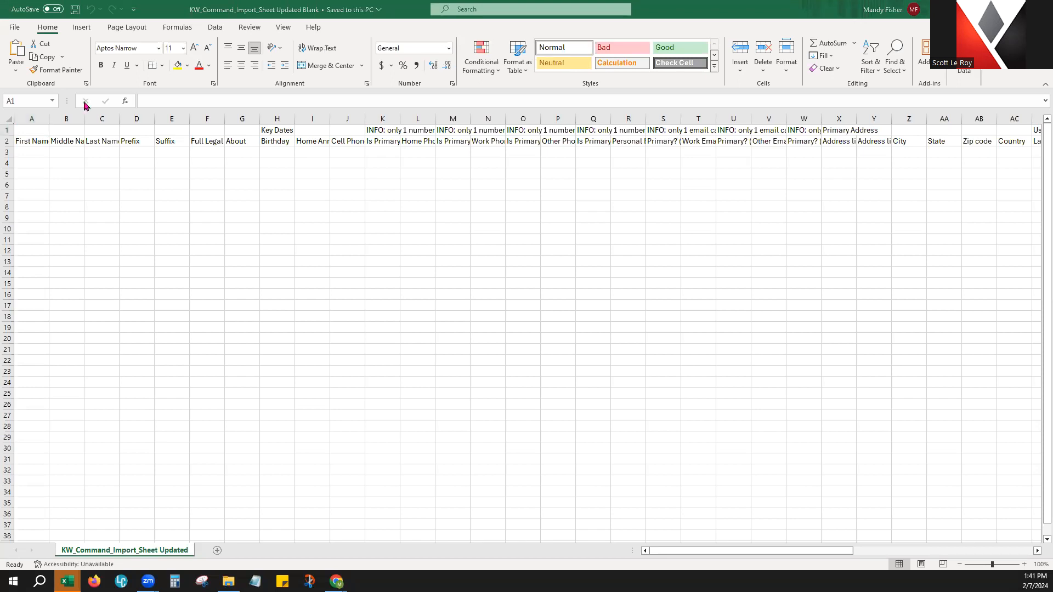
# Step: Enlarge the whole import sheet's text to size 14 and autofit all columns to their headings
pyautogui.click(6, 117)
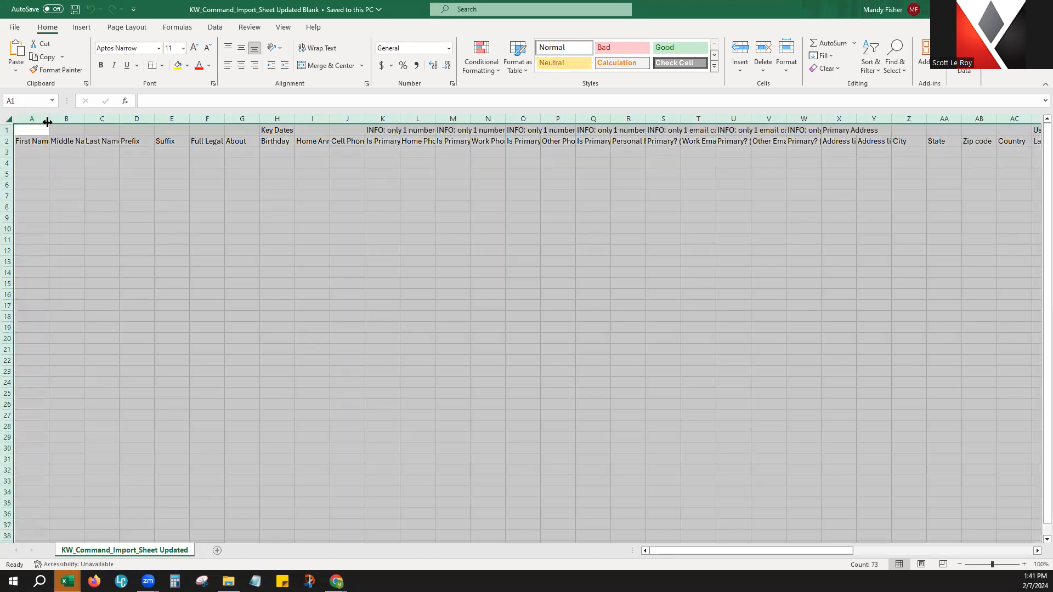
pyautogui.doubleClick(49, 118)
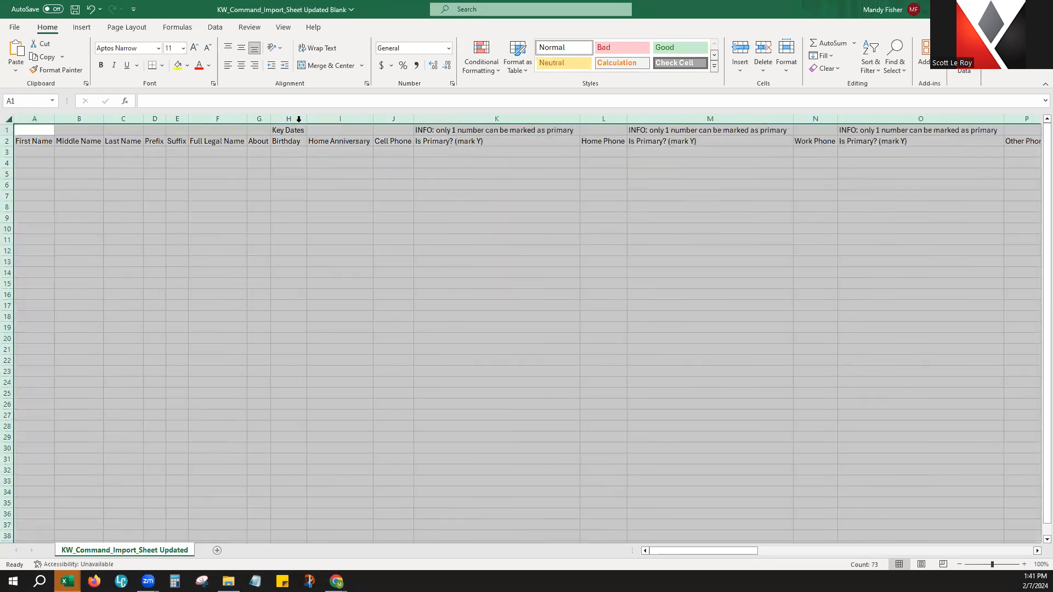
pyautogui.moveTo(306, 120); pyautogui.dragTo(318, 120)
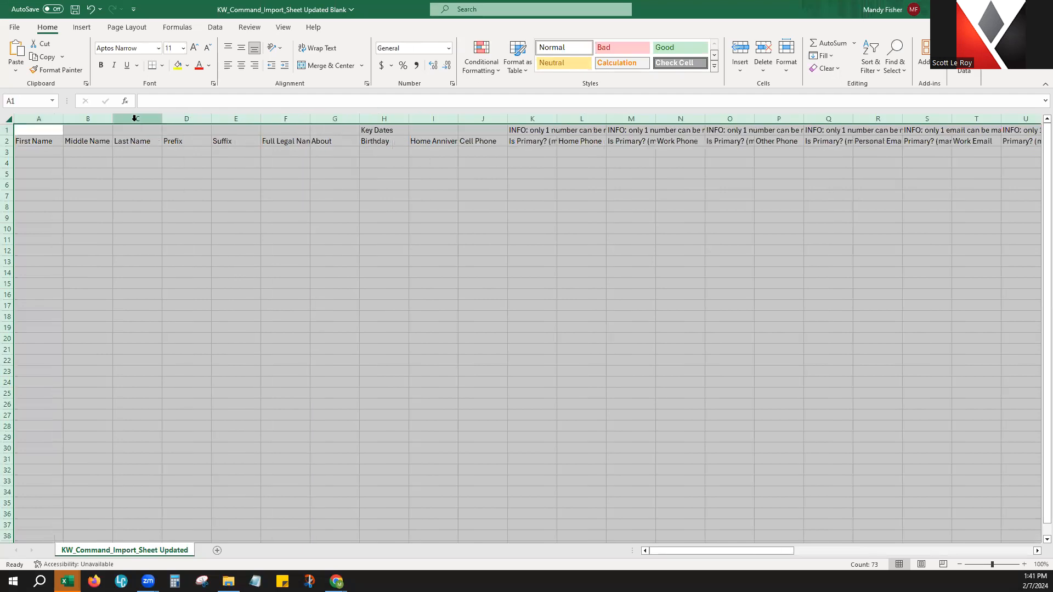
pyautogui.doubleClick(65, 119)
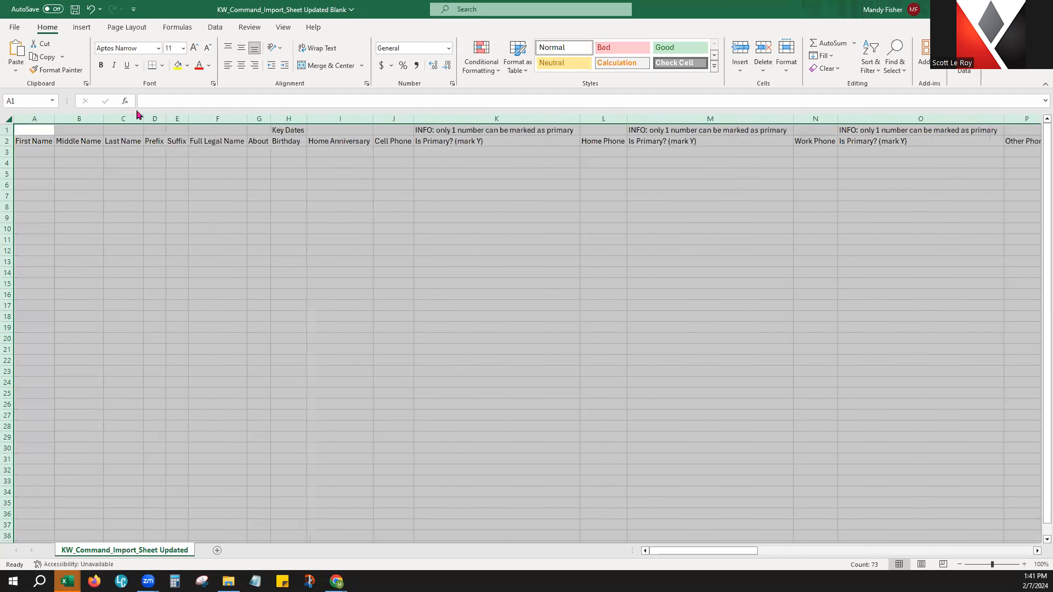
pyautogui.click(195, 48)
pyautogui.click(195, 49)
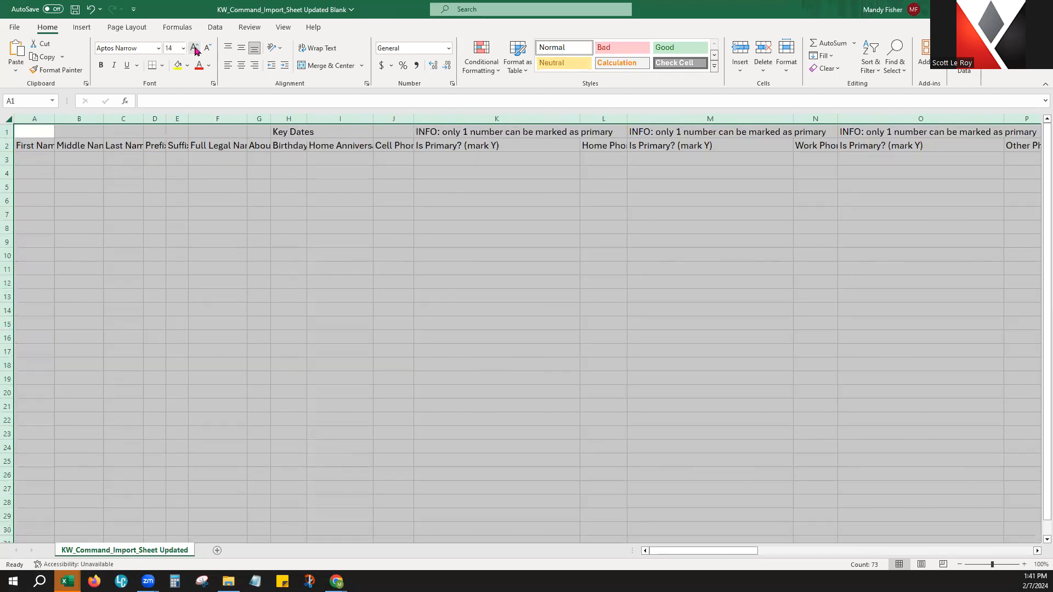
pyautogui.doubleClick(188, 119)
pyautogui.click(40, 163)
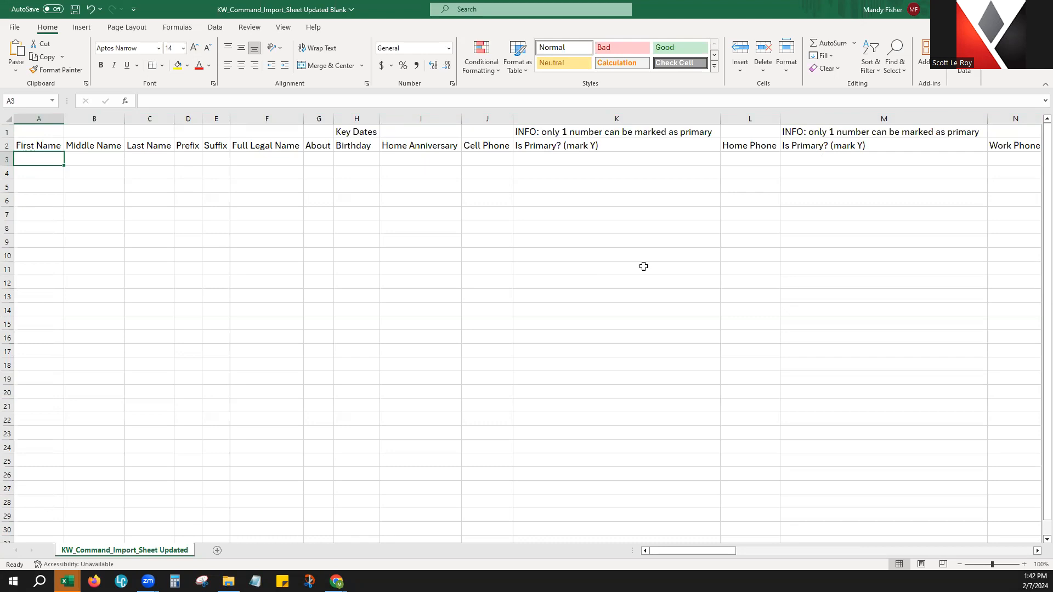
# Step: Switch to the Demo for Class KW_Command_Import_Sheet Updated workbook, set all its text to size 14, and autofit the columns
pyautogui.moveTo(18, 133); pyautogui.dragTo(29, 140)
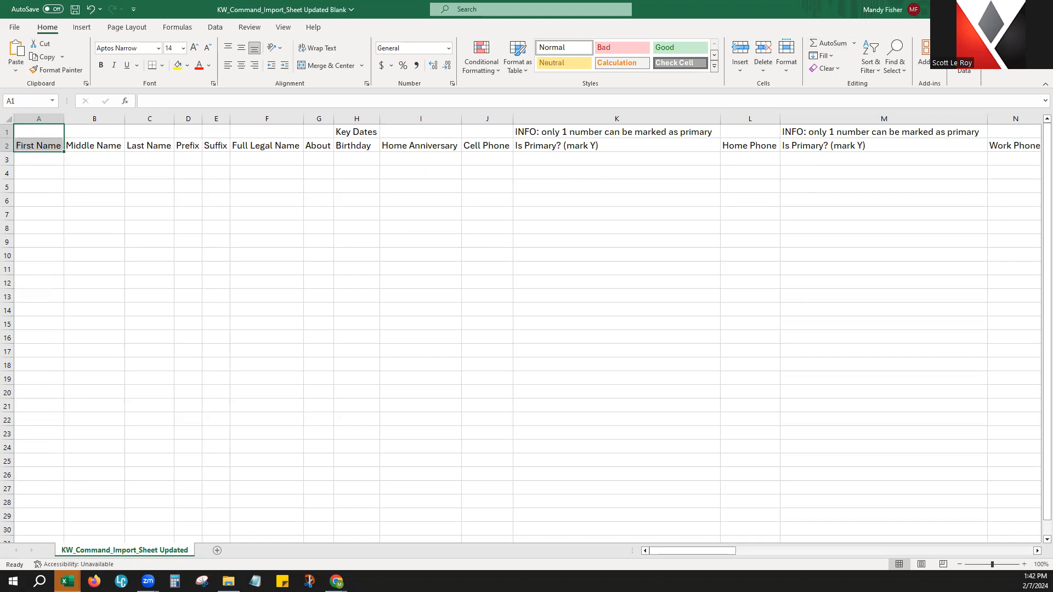
pyautogui.moveTo(336, 581)
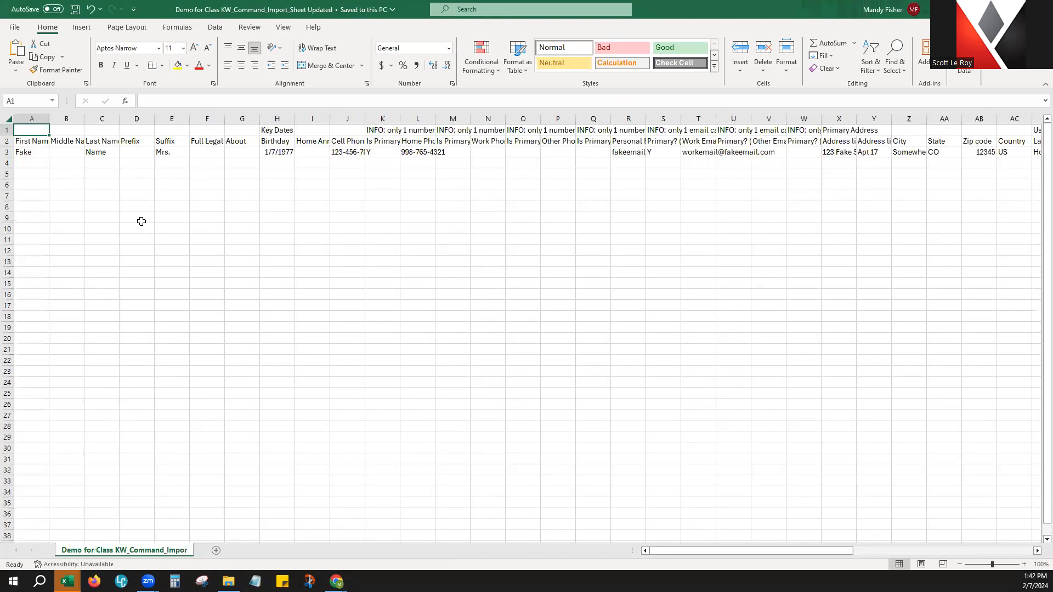
pyautogui.click(9, 120)
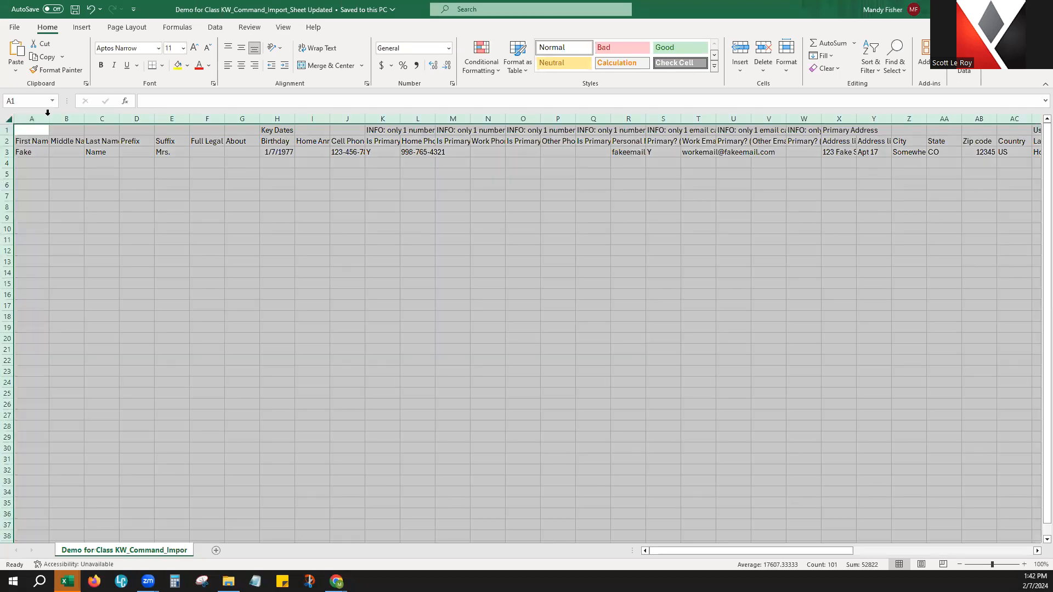
pyautogui.doubleClick(49, 118)
pyautogui.click(194, 48)
pyautogui.click(194, 48)
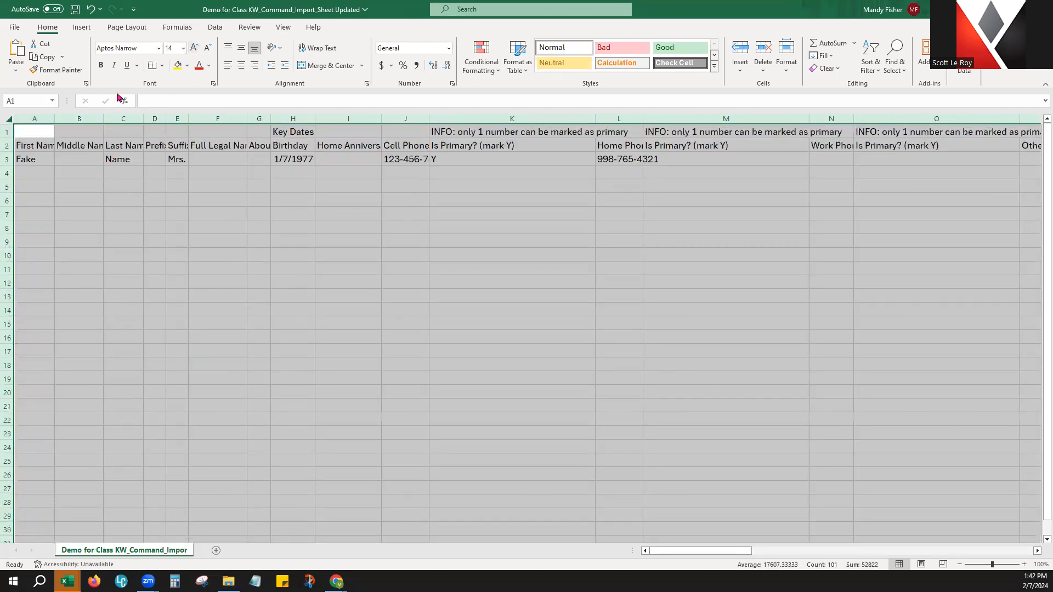
pyautogui.click(260, 231)
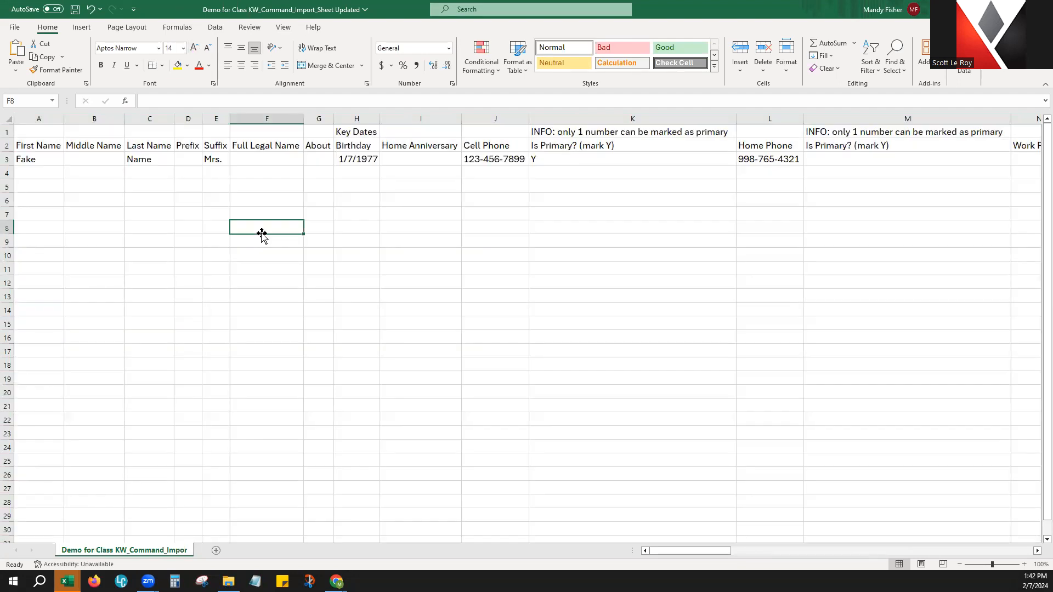
# Step: Examine the sample contact's row and the Full Legal Name, About, Birthday and Home Anniversary columns
pyautogui.click(8, 159)
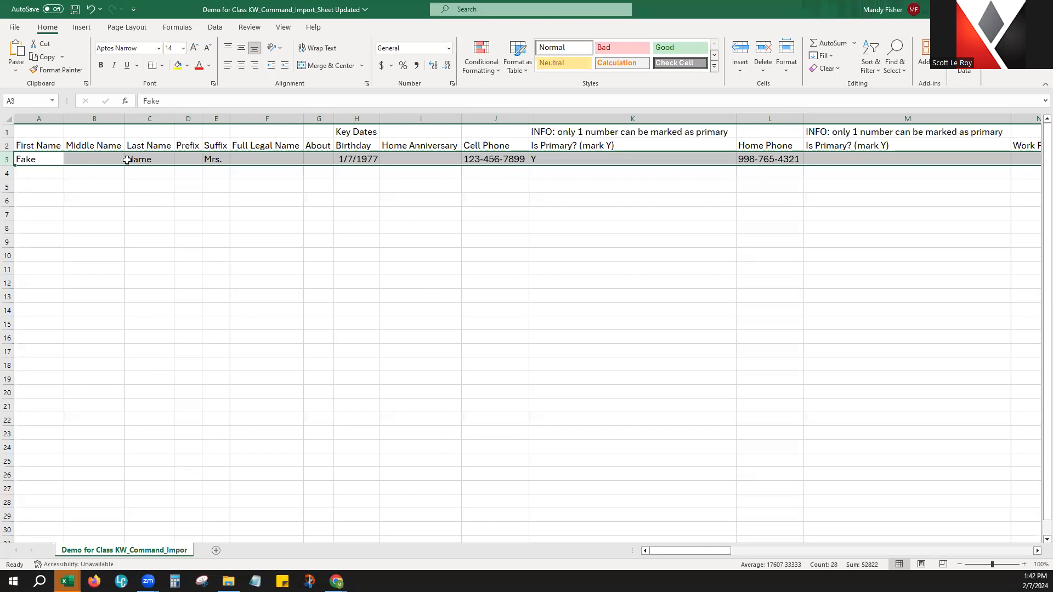
pyautogui.click(289, 146)
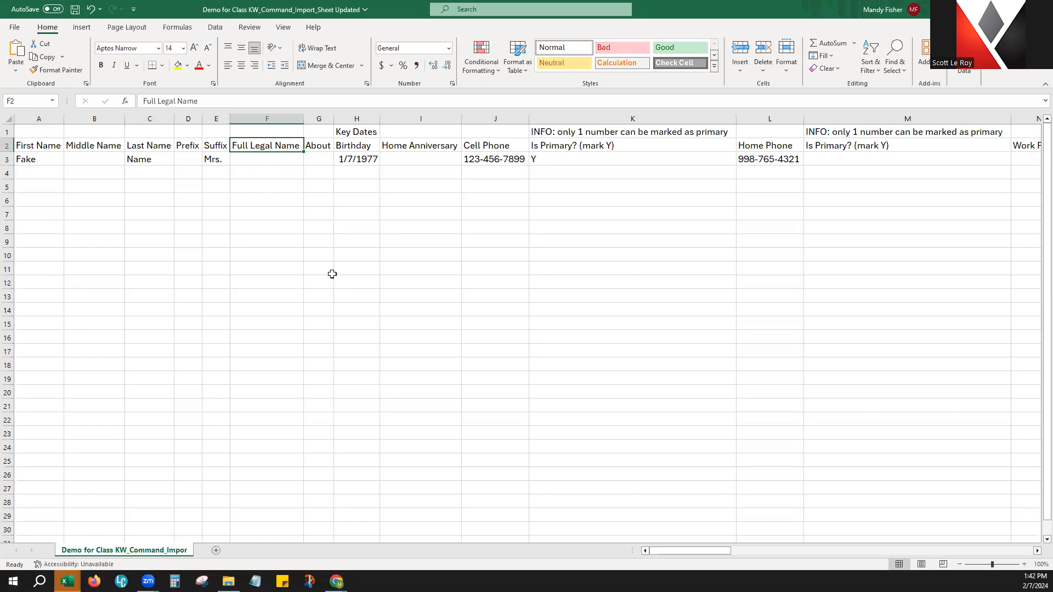
pyautogui.click(318, 119)
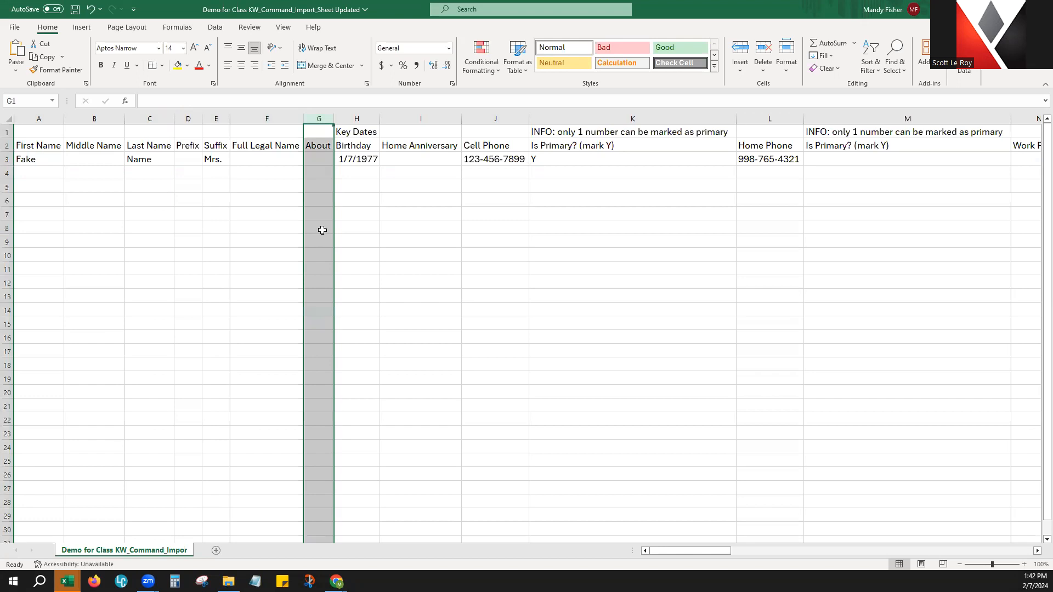
pyautogui.click(355, 119)
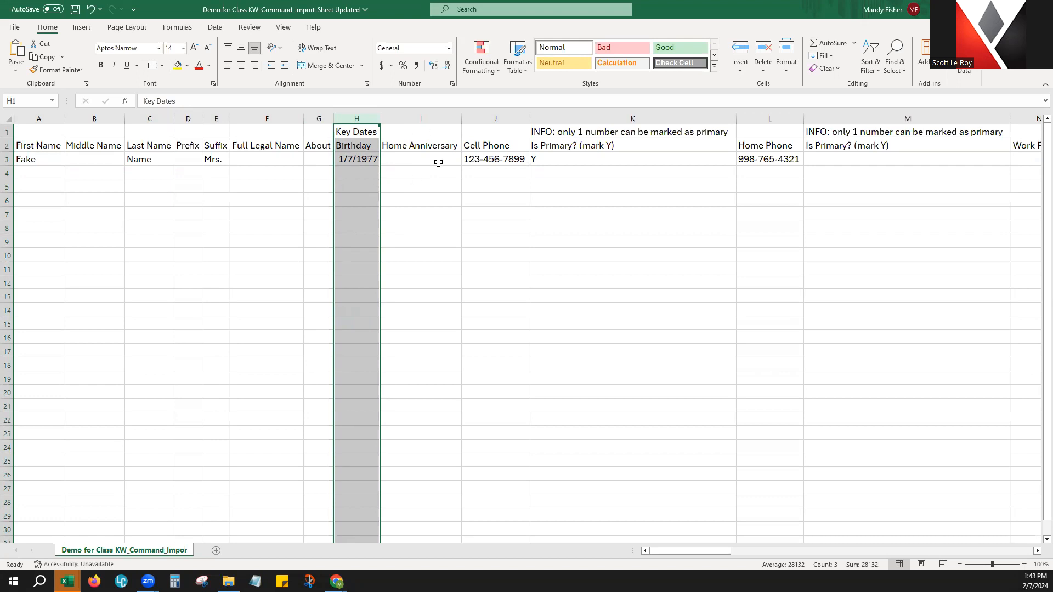
pyautogui.click(343, 159)
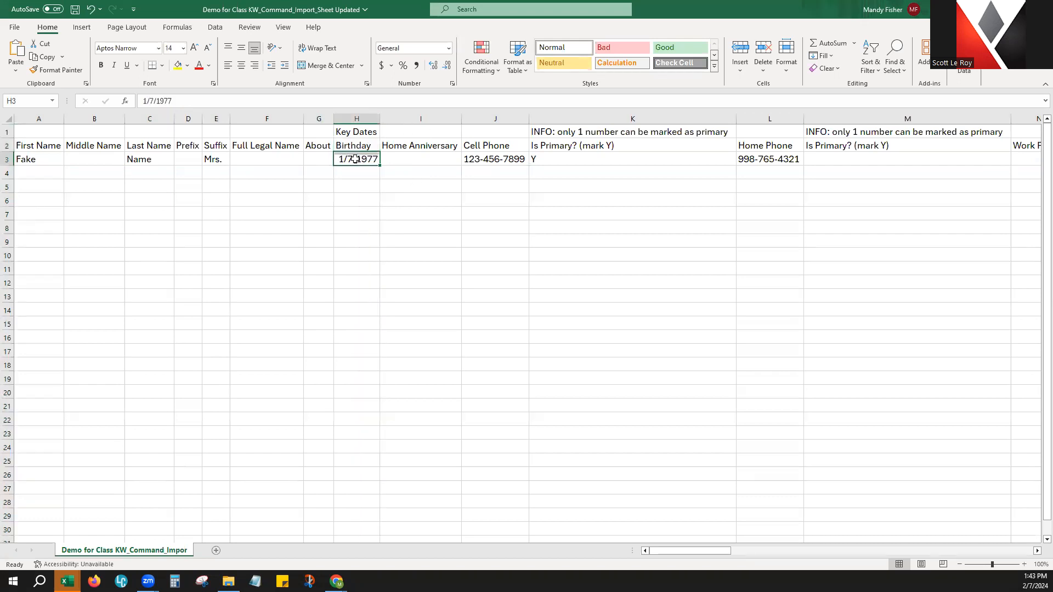
pyautogui.click(389, 159)
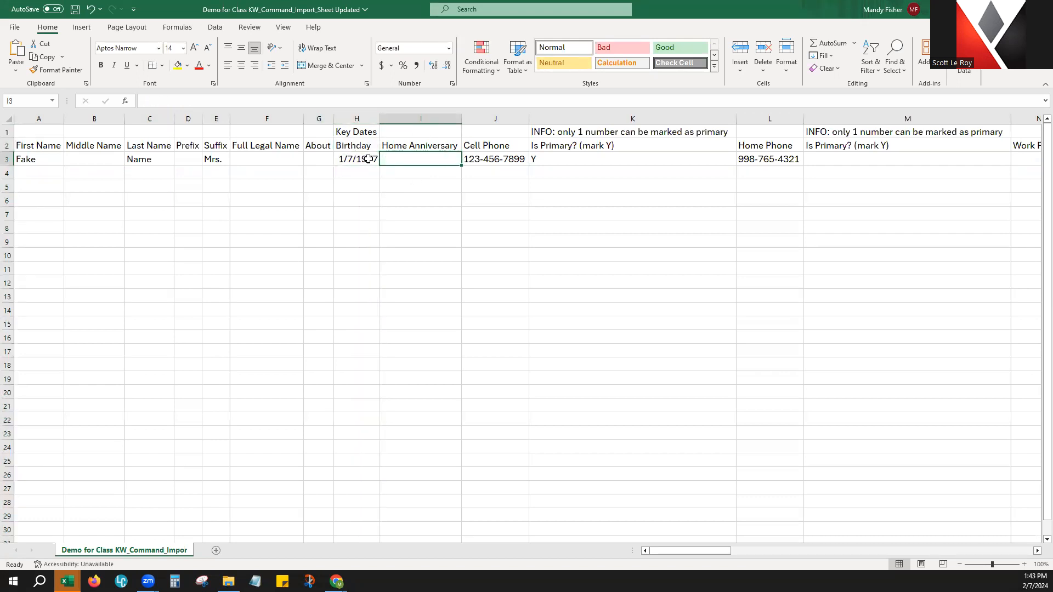
pyautogui.click(367, 159)
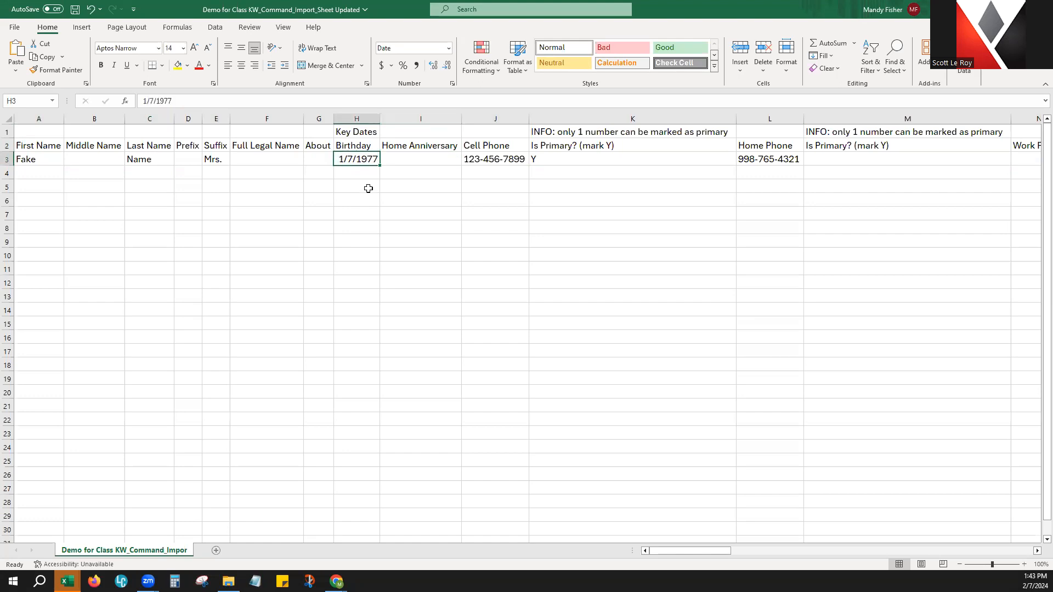
# Step: Try a birth date with the month spelled out in the cell below the sample birthday, and clear it
pyautogui.click(362, 176)
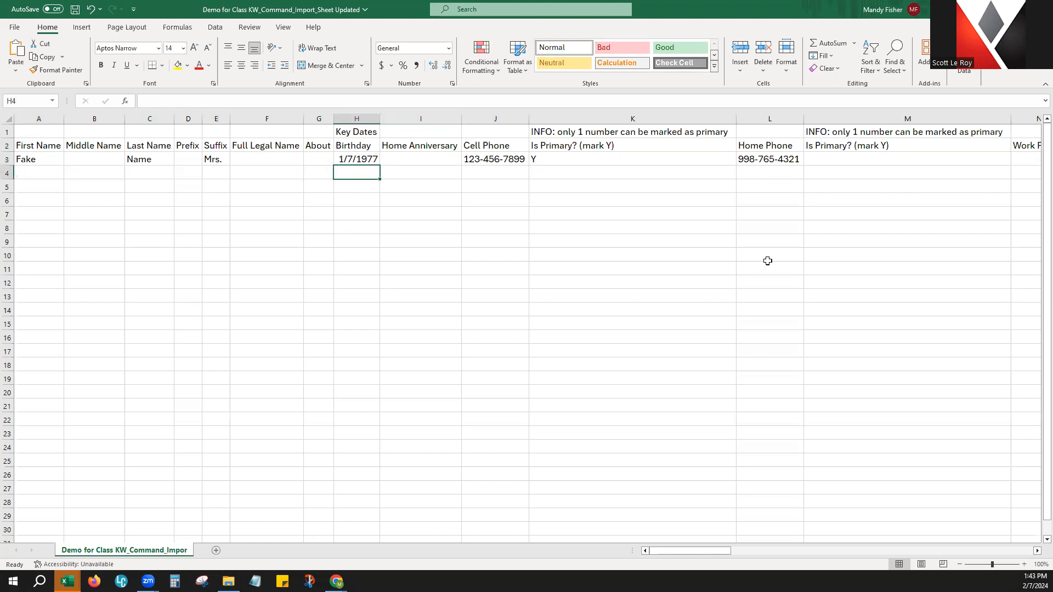
pyautogui.write('Januara')
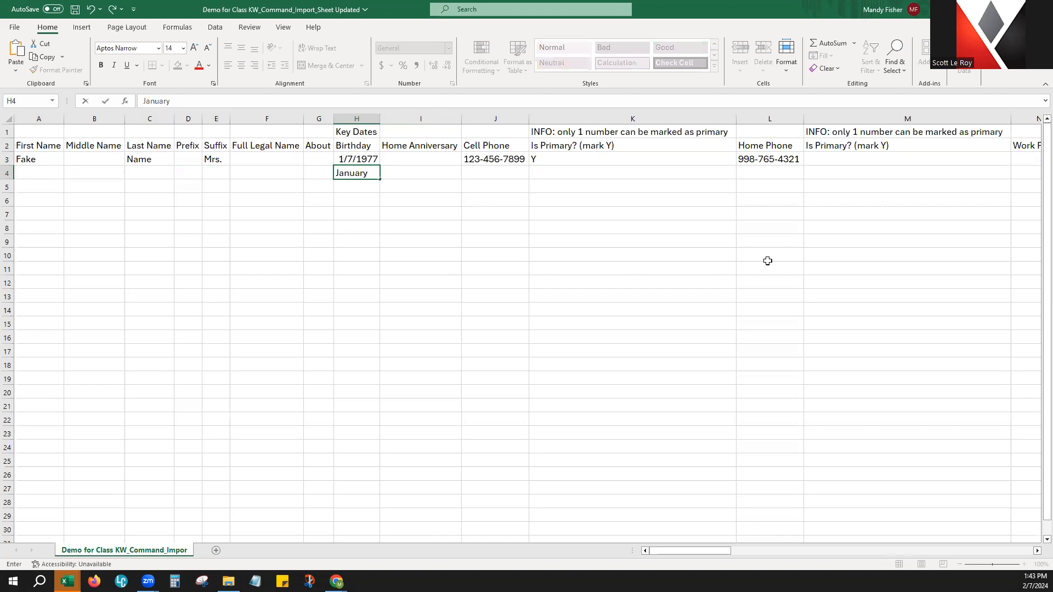
pyautogui.write(' 7, 1977')
pyautogui.press('Return')
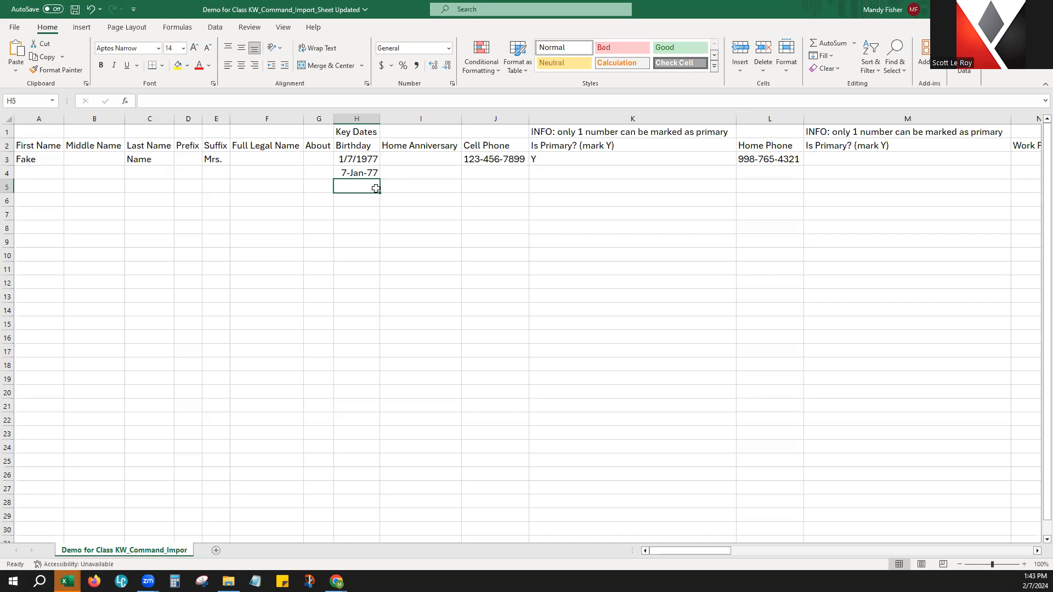
pyautogui.click(362, 174)
pyautogui.press('BackSpace')
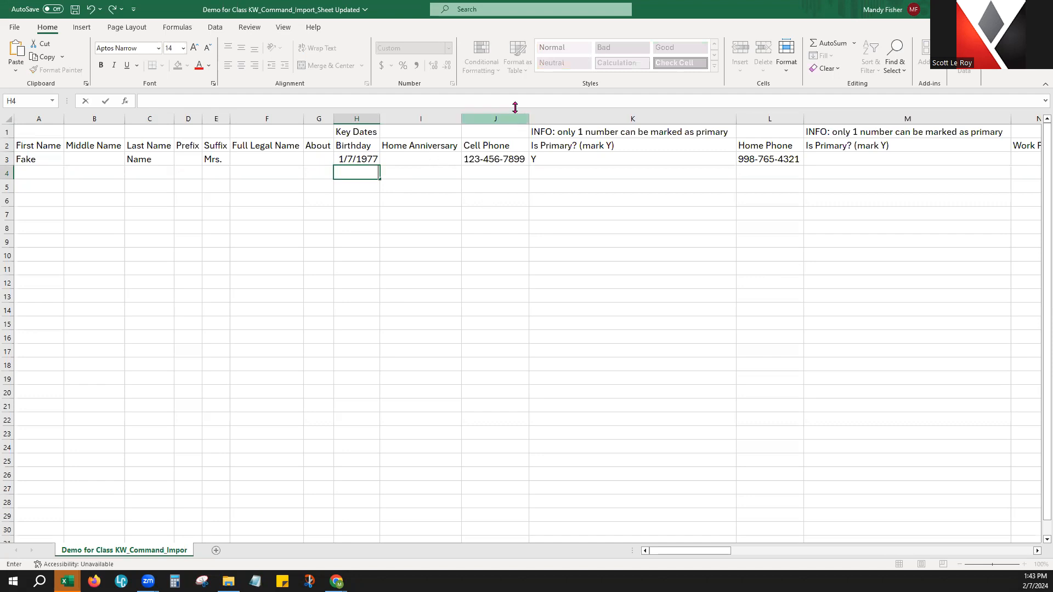
# Step: Review the phone and email columns and how the sample row marks one of each as primary with Y
pyautogui.moveTo(652, 551); pyautogui.dragTo(691, 553)
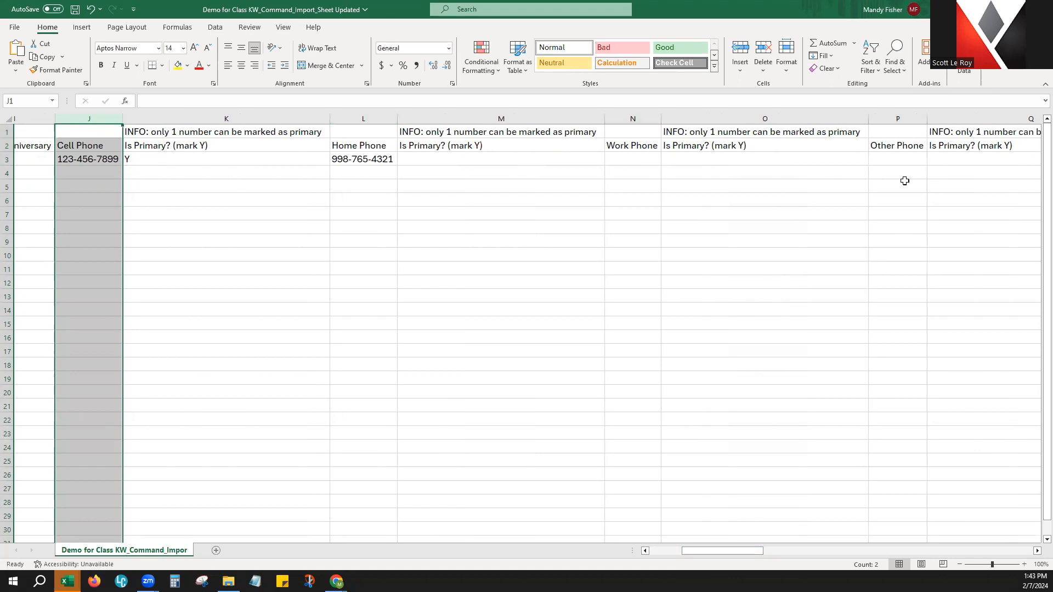
pyautogui.click(207, 172)
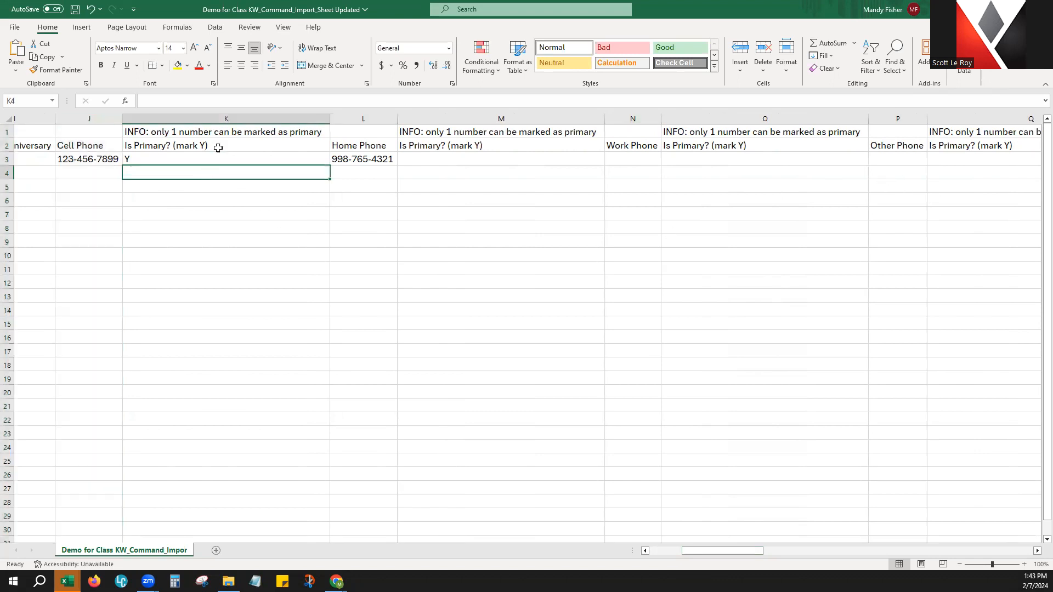
pyautogui.click(219, 117)
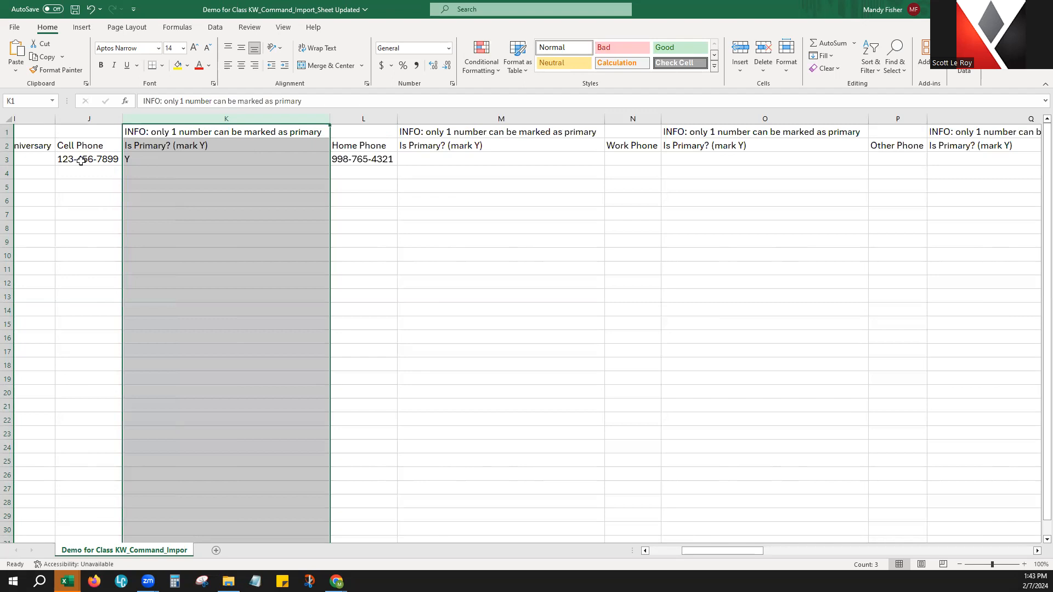
pyautogui.click(8, 159)
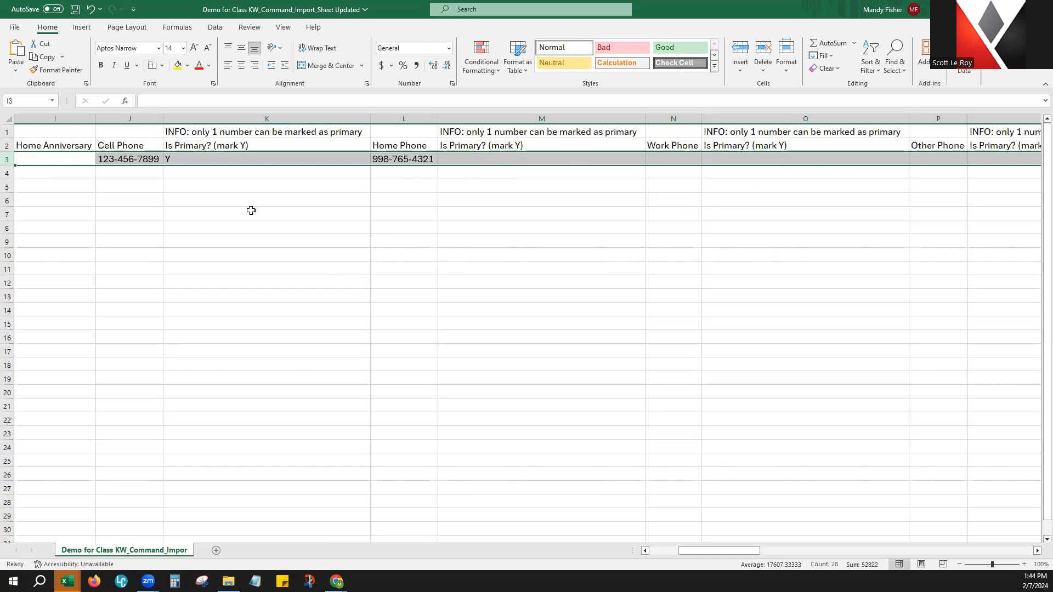
pyautogui.click(222, 135)
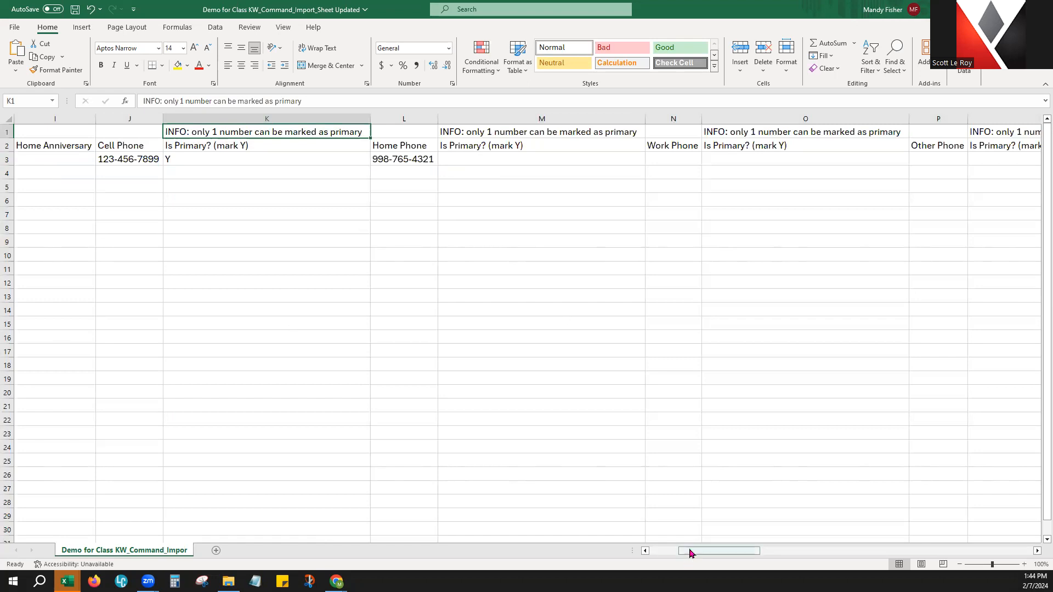
pyautogui.moveTo(692, 555); pyautogui.dragTo(783, 567)
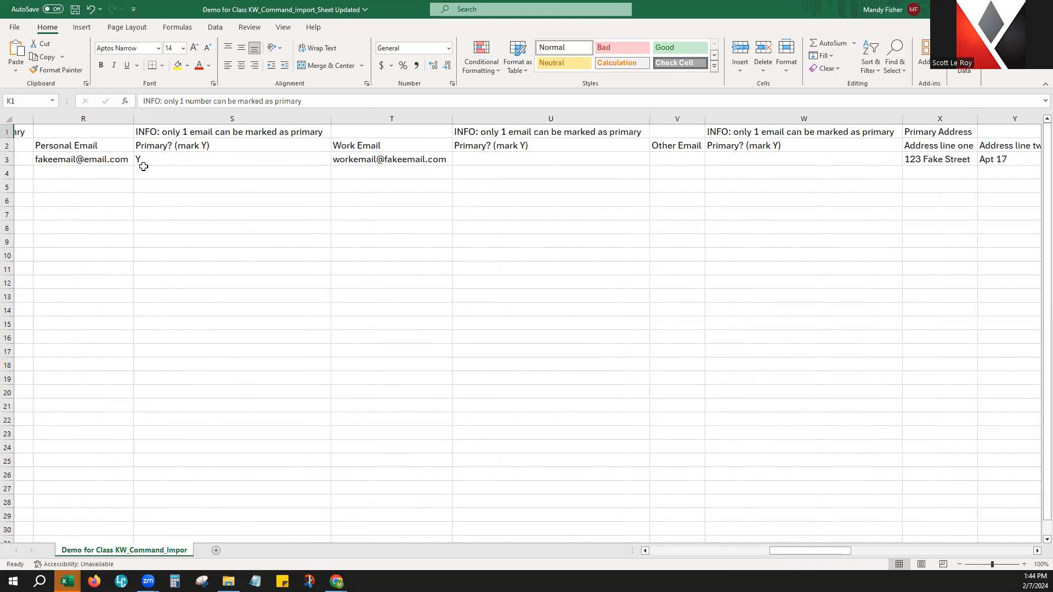
pyautogui.click(145, 149)
pyautogui.click(144, 158)
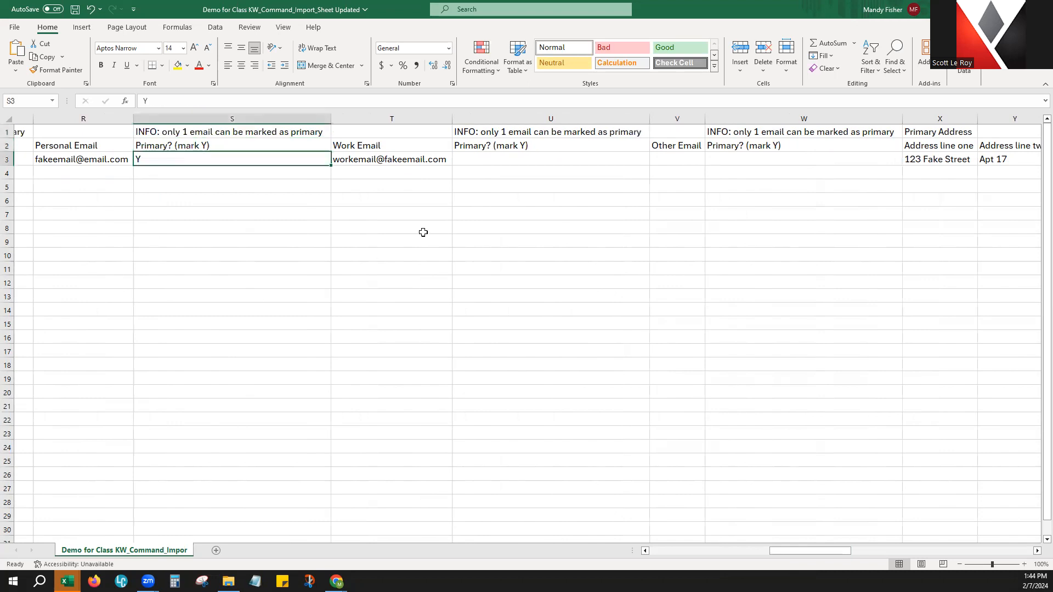
# Step: Review the Primary Address and Other Addresses columns, including the allowed address labels and the mailing address marker
pyautogui.moveTo(805, 557); pyautogui.dragTo(872, 544)
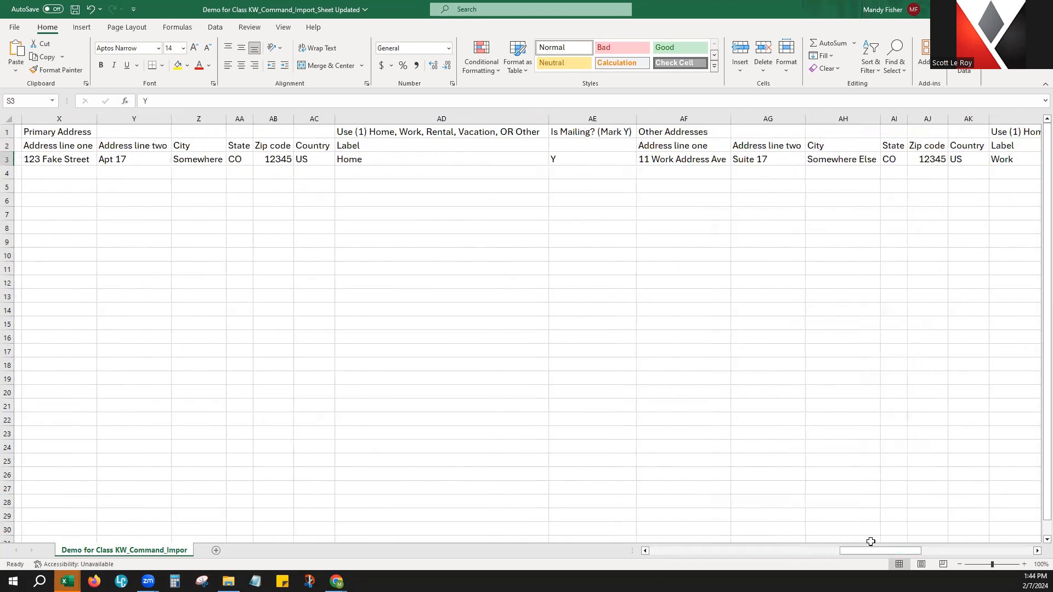
pyautogui.click(40, 134)
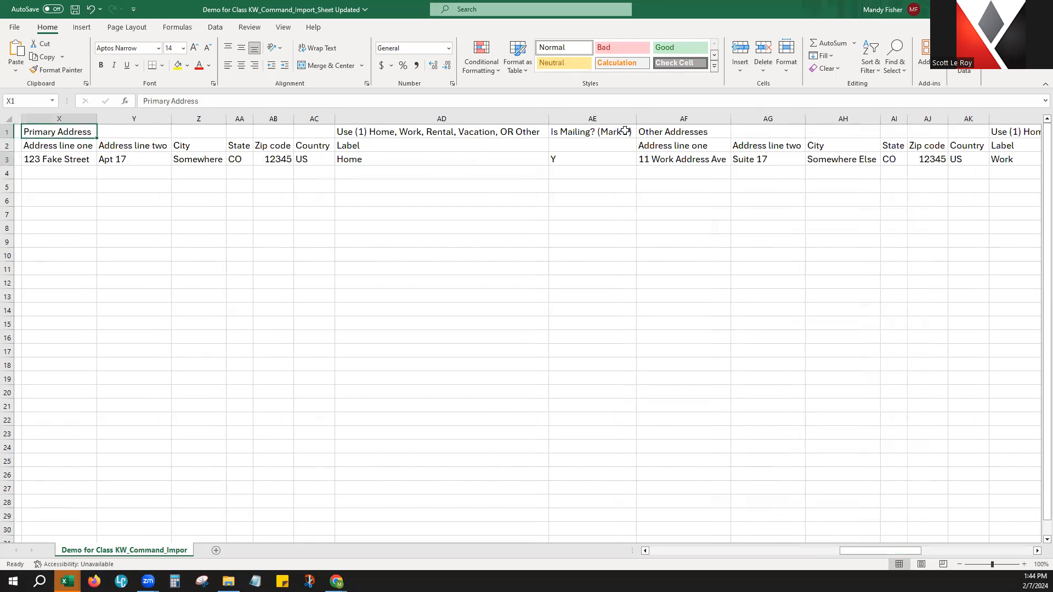
pyautogui.click(661, 134)
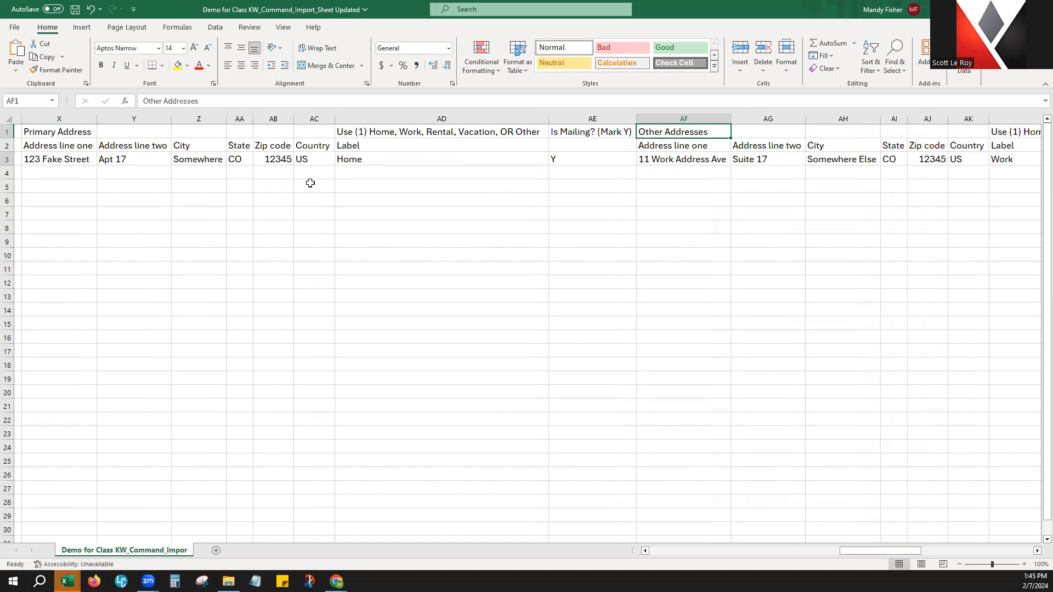
pyautogui.click(348, 147)
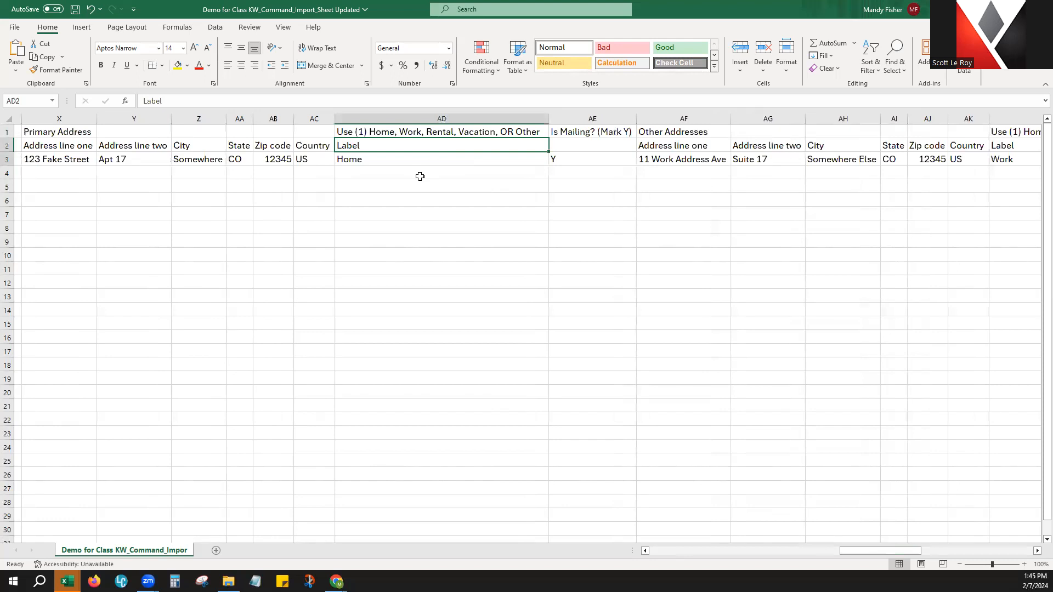
pyautogui.click(393, 133)
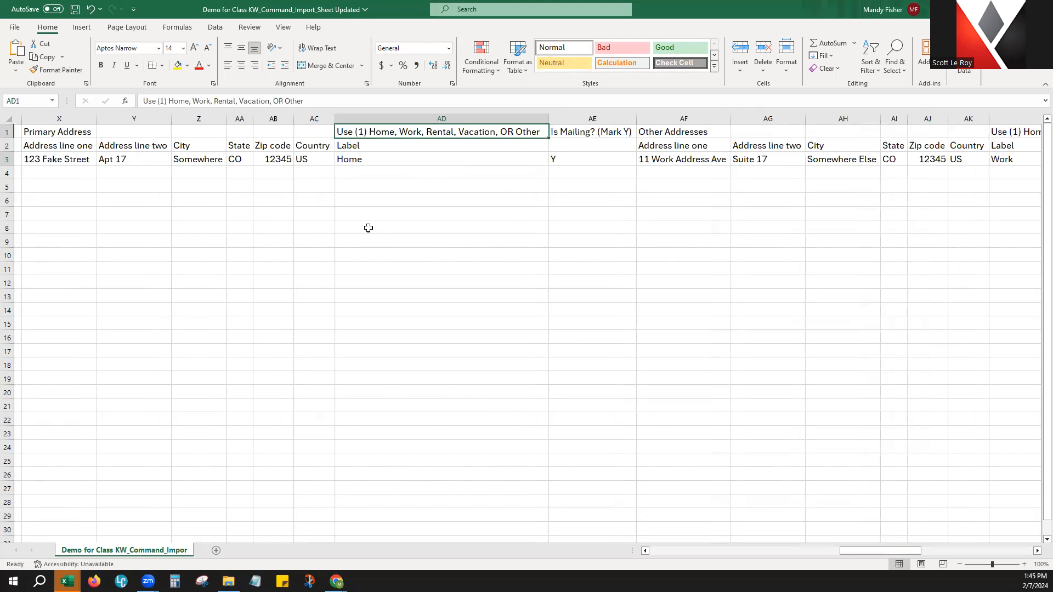
pyautogui.click(565, 156)
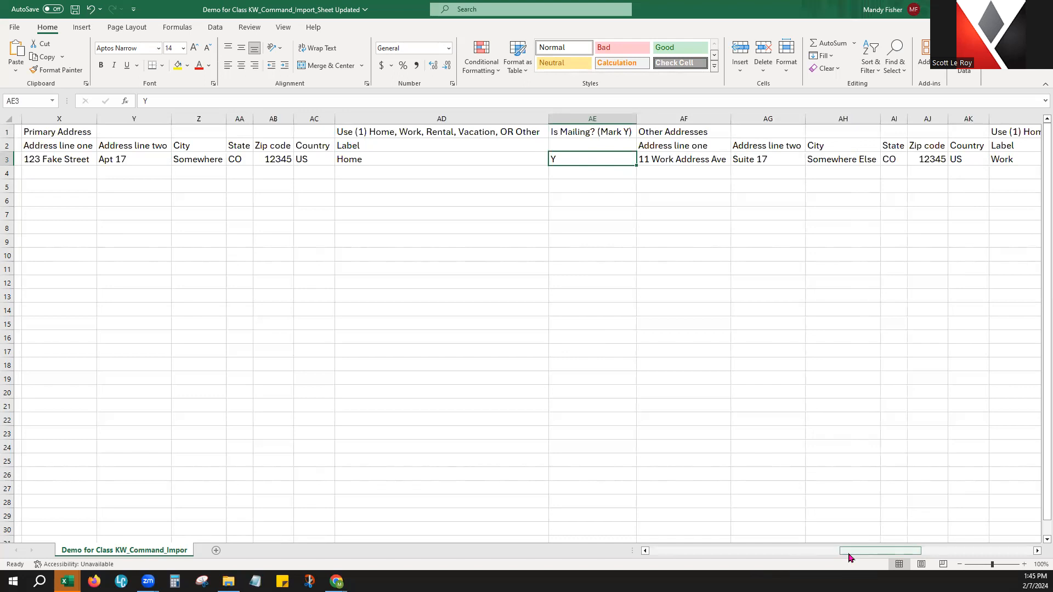
# Step: Review the remaining Other Addresses columns and the Tags column with its comma-separated sample tags
pyautogui.moveTo(849, 557); pyautogui.dragTo(894, 559)
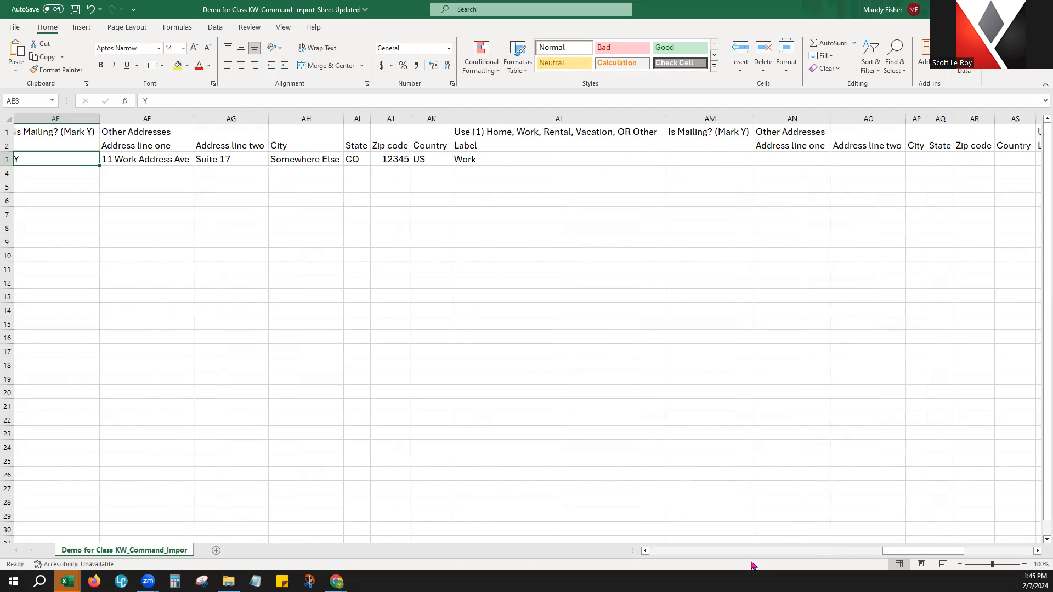
pyautogui.moveTo(890, 556); pyautogui.dragTo(950, 555)
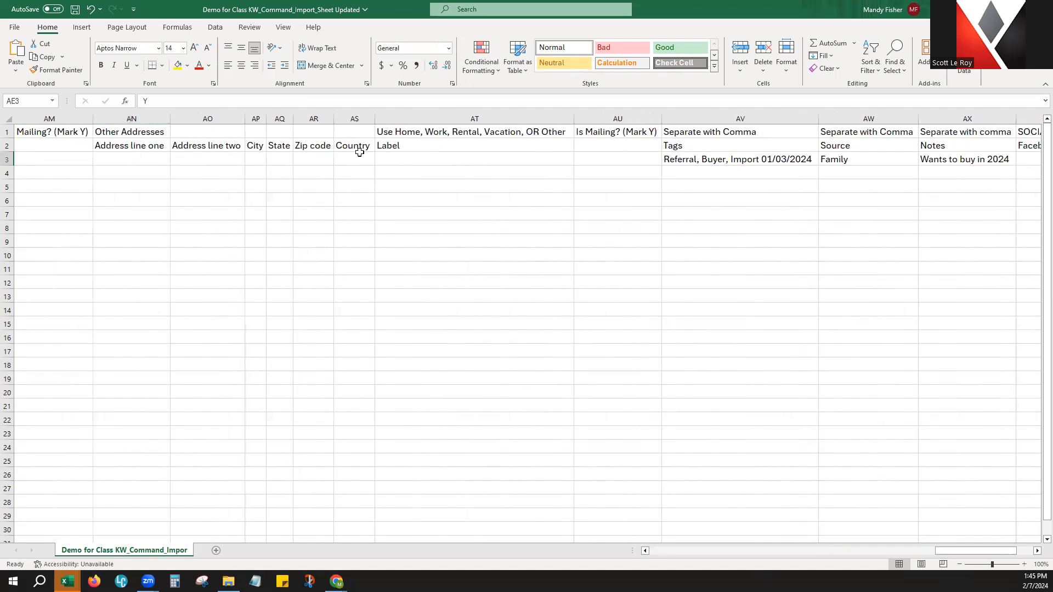
pyautogui.moveTo(936, 554); pyautogui.dragTo(986, 548)
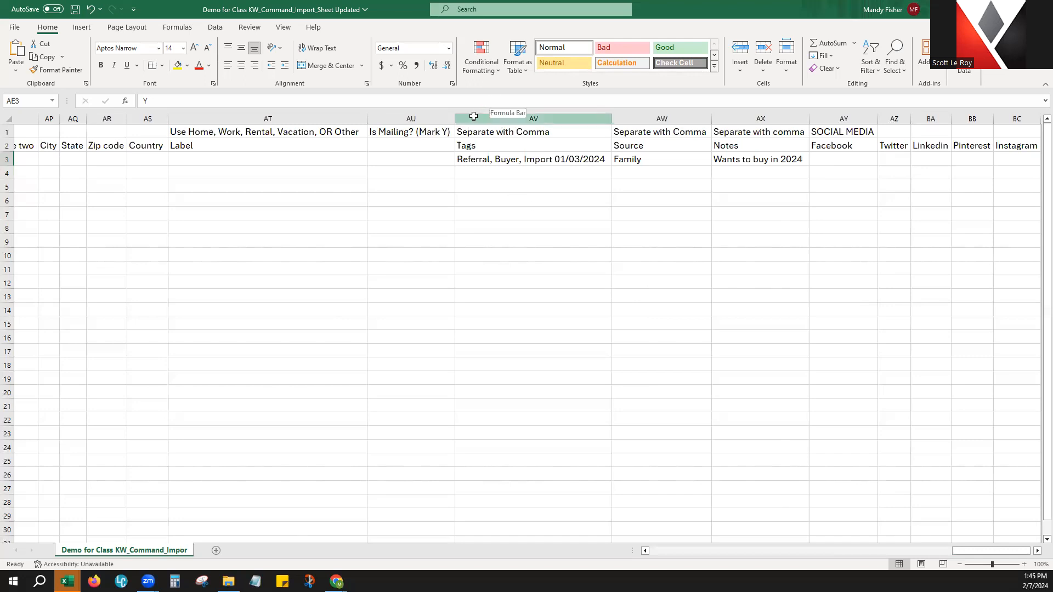
pyautogui.click(474, 156)
pyautogui.click(474, 145)
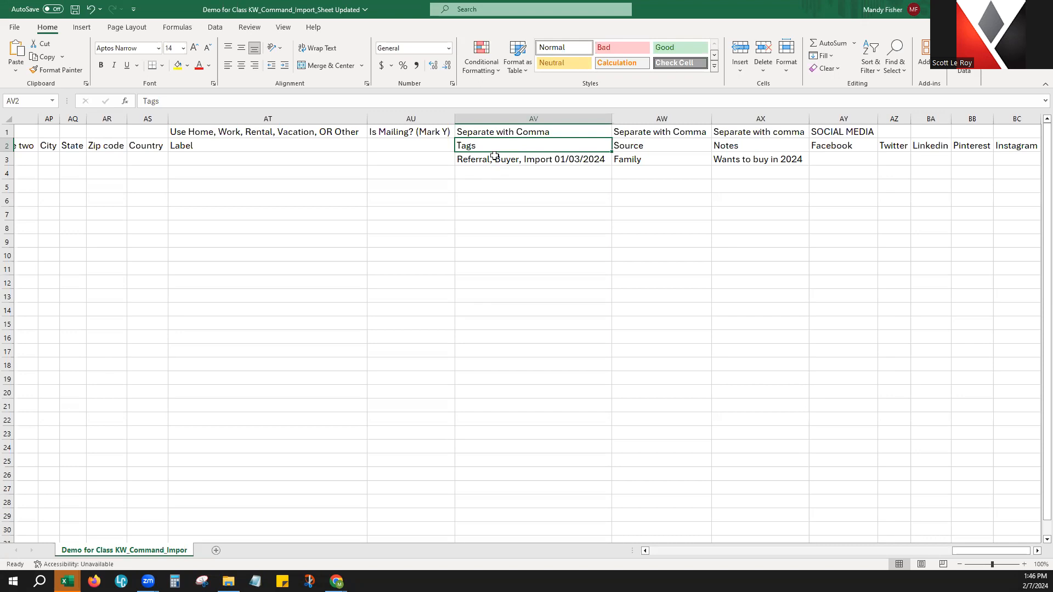
pyautogui.click(493, 159)
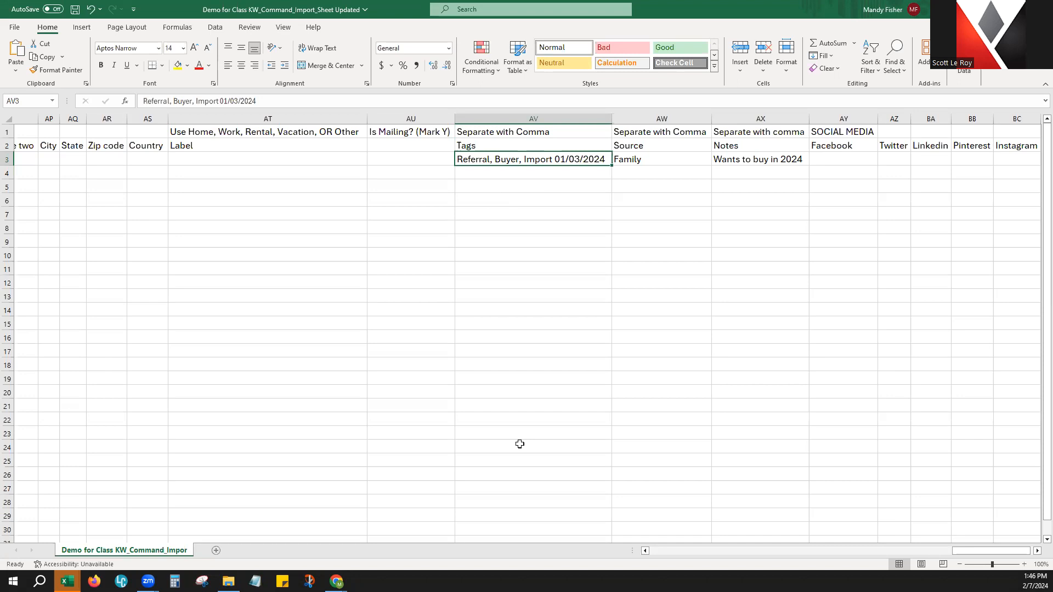
pyautogui.click(486, 176)
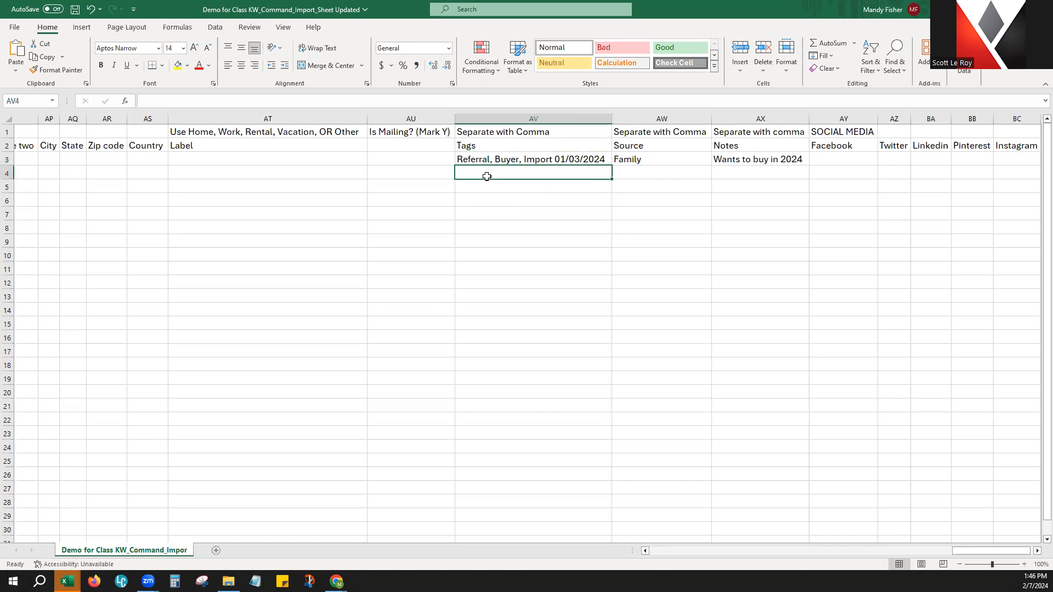
pyautogui.click(493, 161)
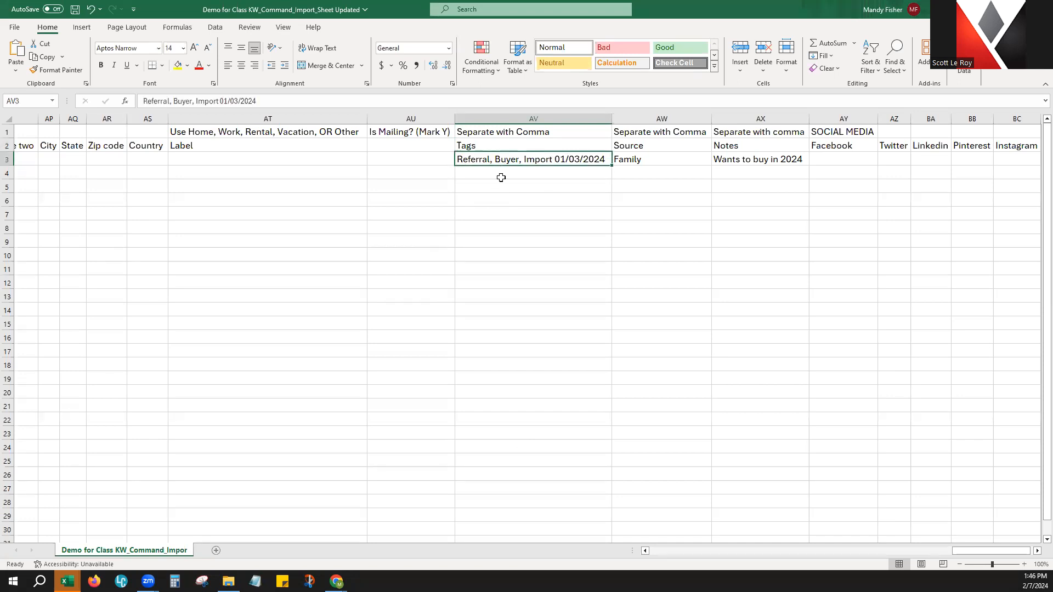
pyautogui.click(502, 175)
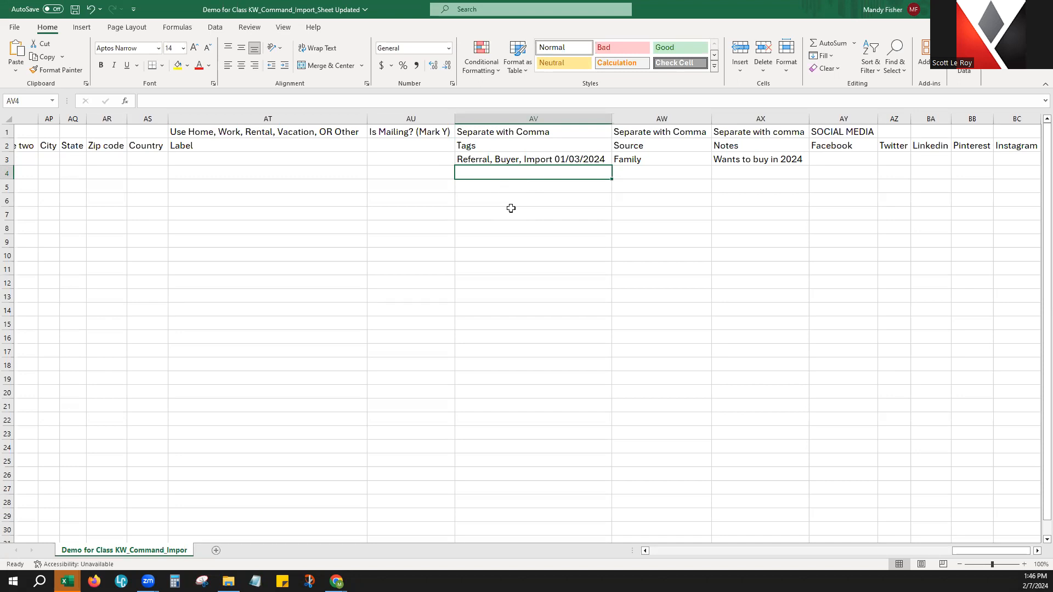
pyautogui.click(548, 159)
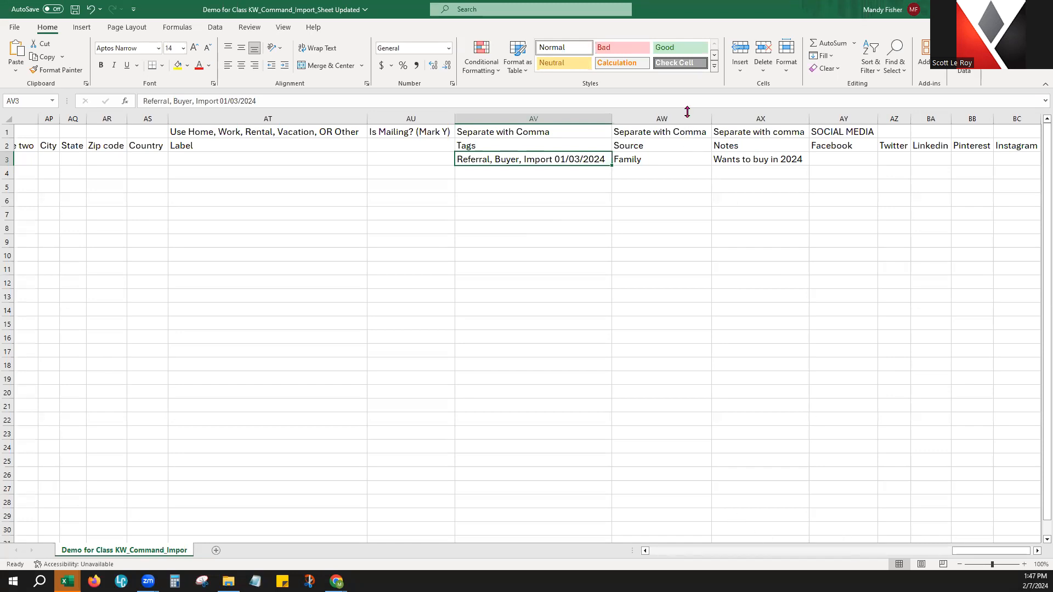
# Step: Review the Source, Notes and Social Media columns at the end of the import template
pyautogui.click(662, 164)
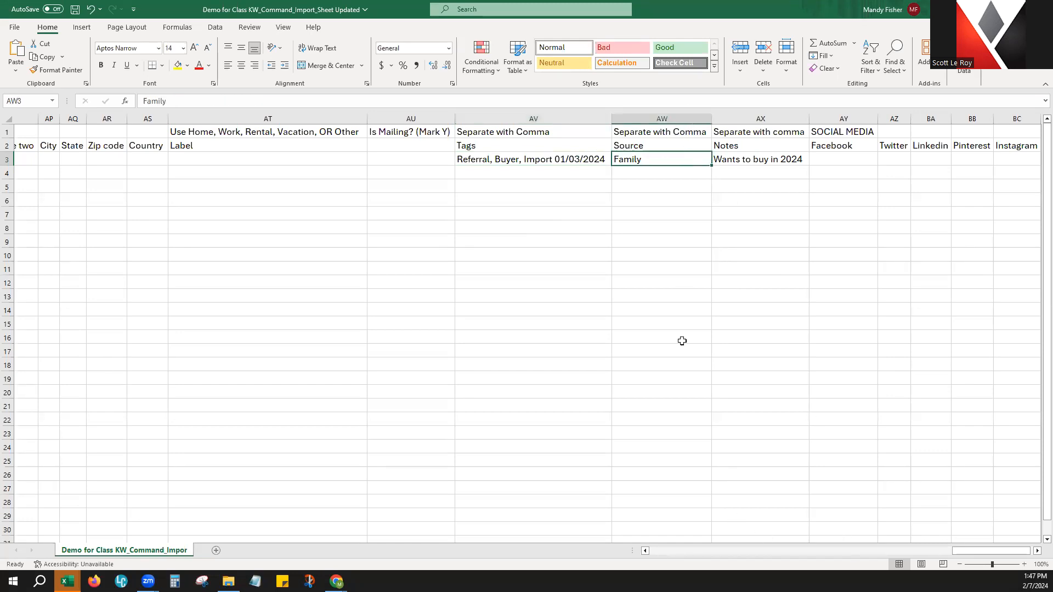
pyautogui.moveTo(969, 553); pyautogui.dragTo(1033, 553)
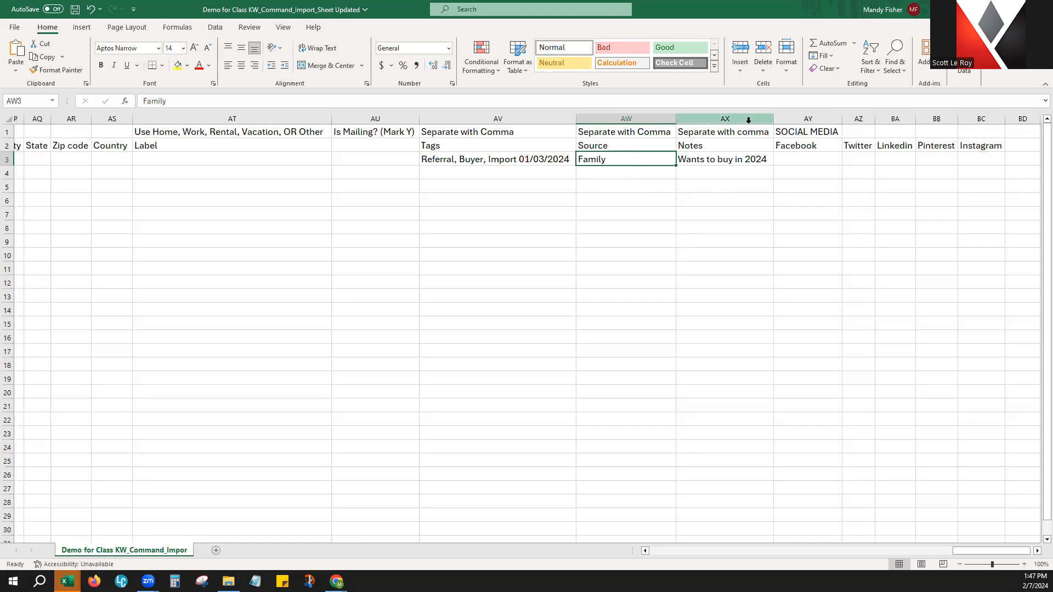
pyautogui.click(748, 146)
pyautogui.click(747, 160)
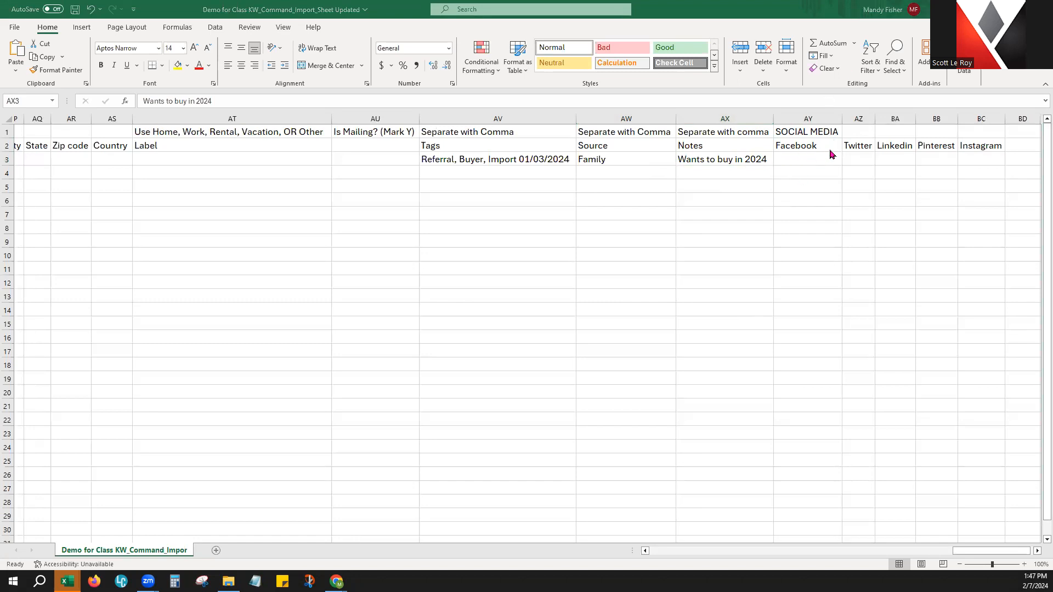
pyautogui.click(979, 553)
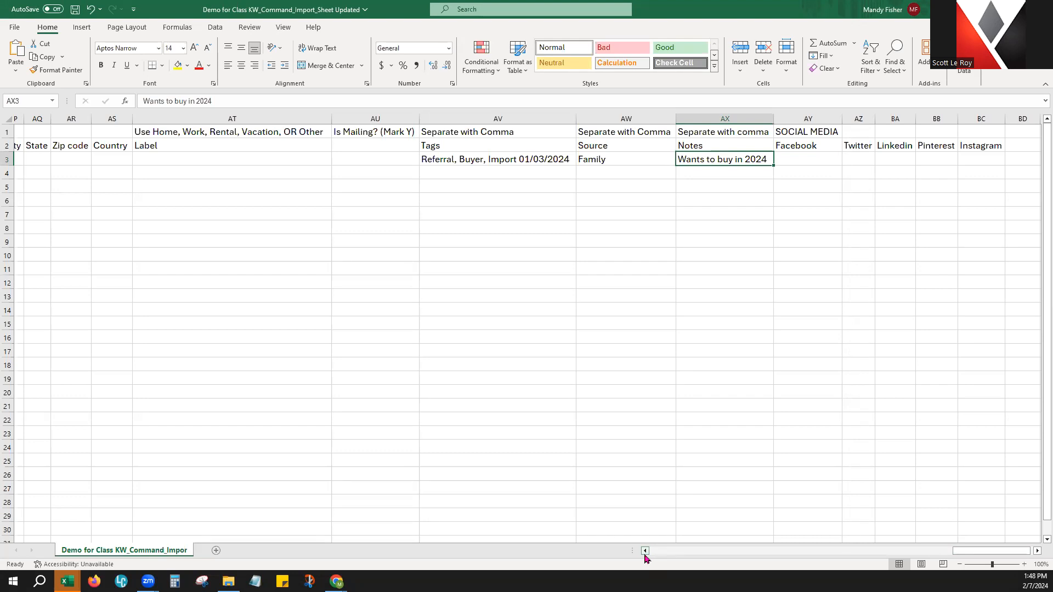
# Step: Return to the template's first column and minimize the demo and blank template workbooks to bring up Custom Import Sample Demo for Class
pyautogui.moveTo(645, 552); pyautogui.dragTo(645, 552)
pyautogui.moveTo(764, 554); pyautogui.dragTo(661, 555)
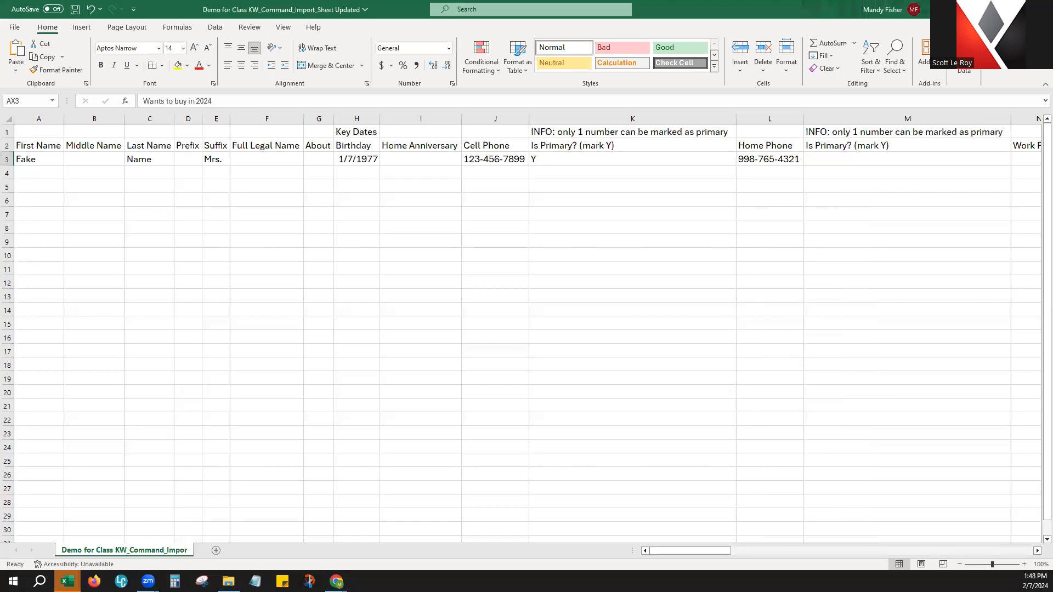
pyautogui.click(989, 9)
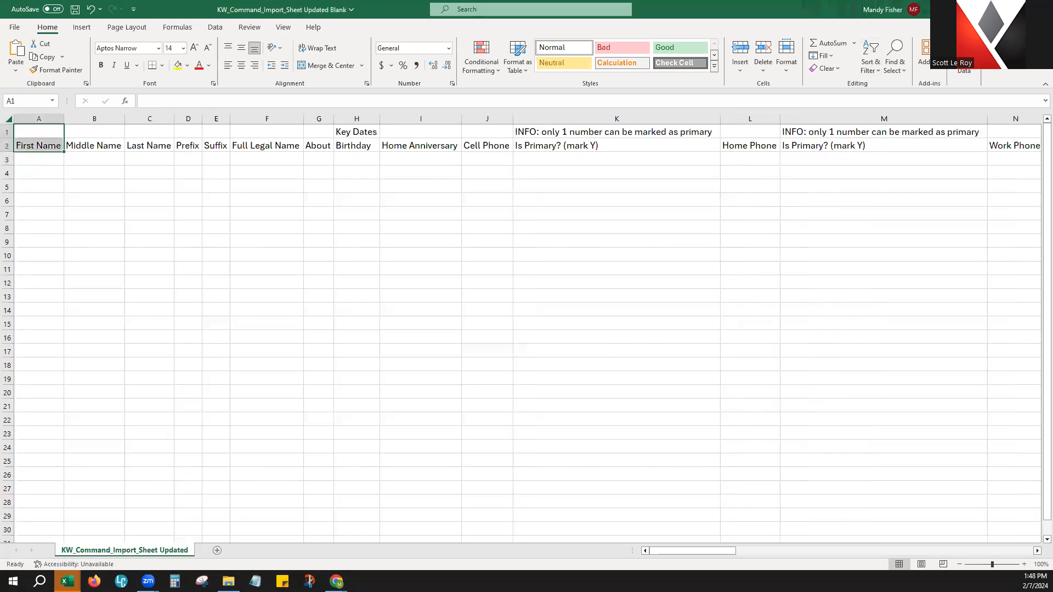
pyautogui.click(990, 9)
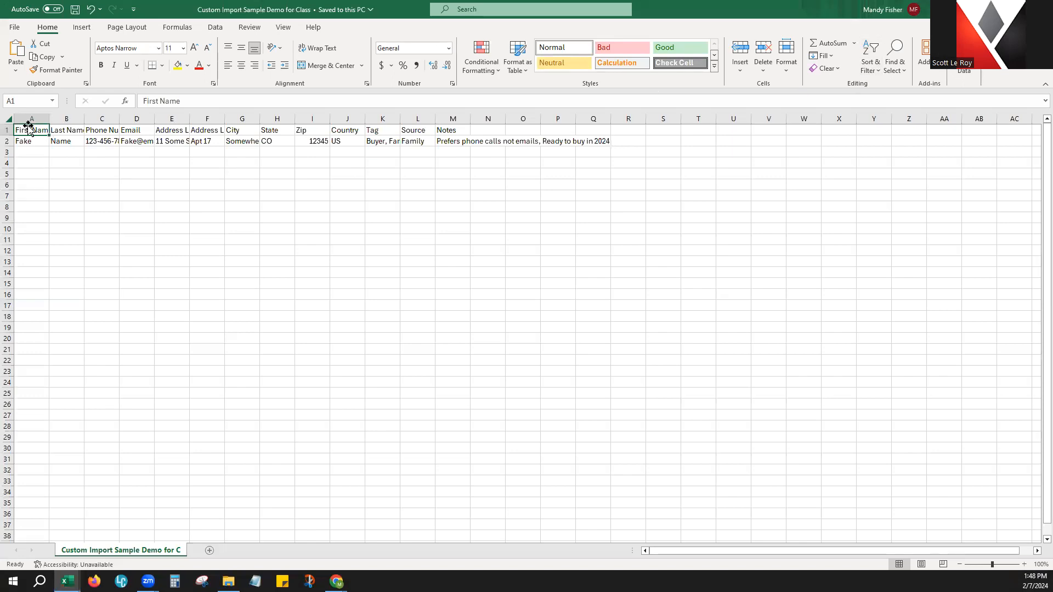
# Step: Enlarge the whole custom import sample sheet's font to 18 and auto-fit the column widths
pyautogui.click(6, 117)
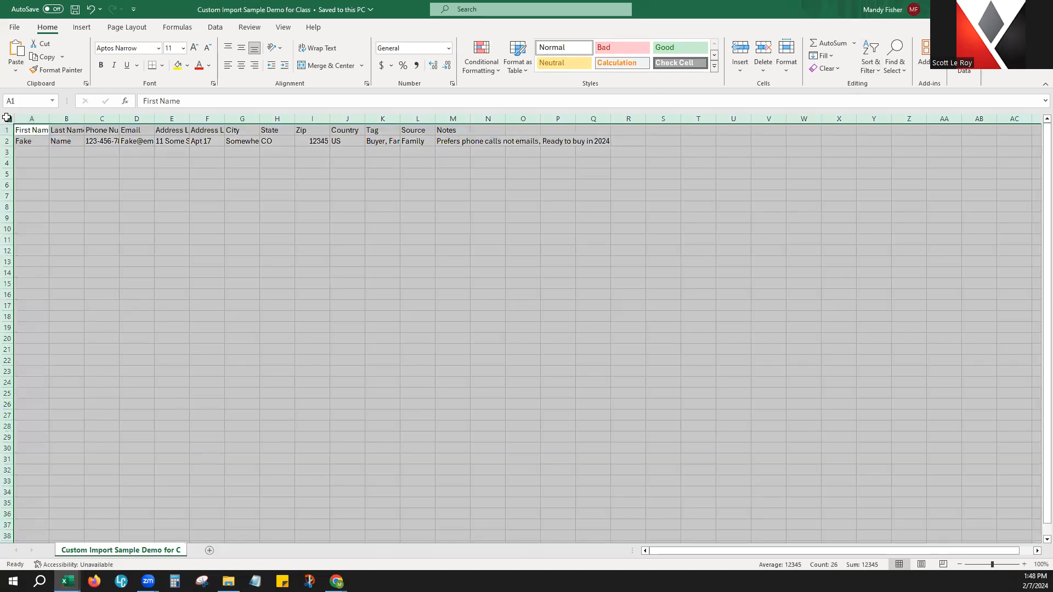
pyautogui.click(195, 48)
pyautogui.click(195, 49)
pyautogui.click(195, 48)
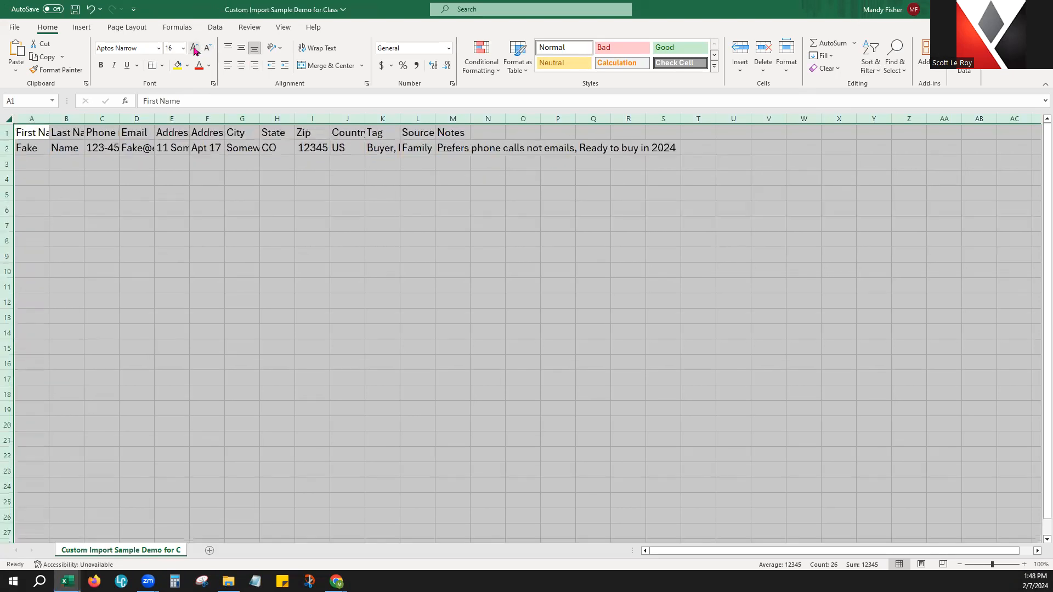
pyautogui.click(195, 49)
pyautogui.doubleClick(48, 117)
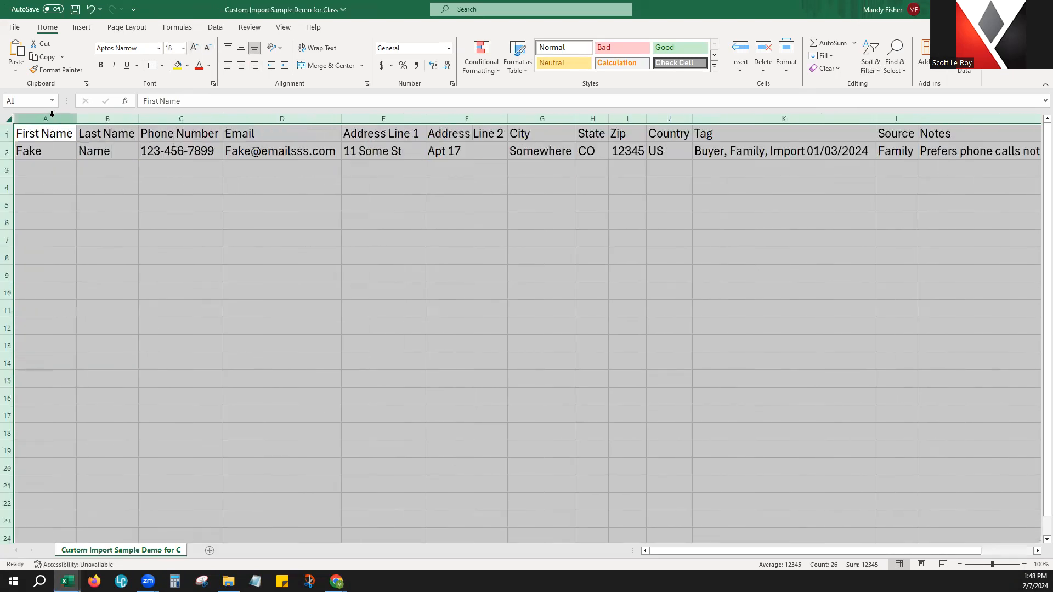
pyautogui.click(272, 274)
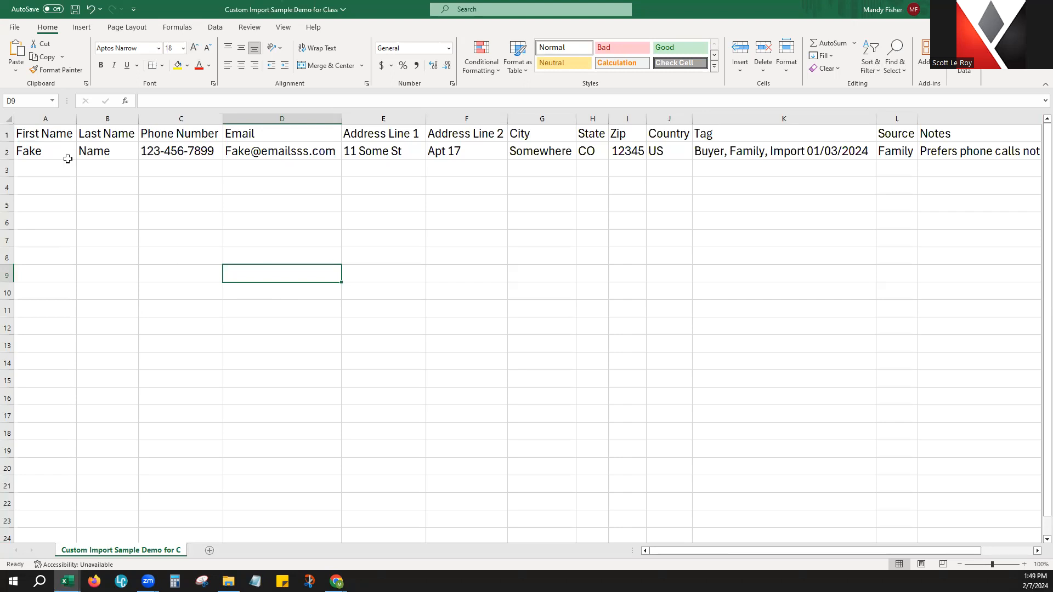
# Step: Review the custom sample's header row from First Name to Notes, including its Tag and Source columns
pyautogui.click(46, 136)
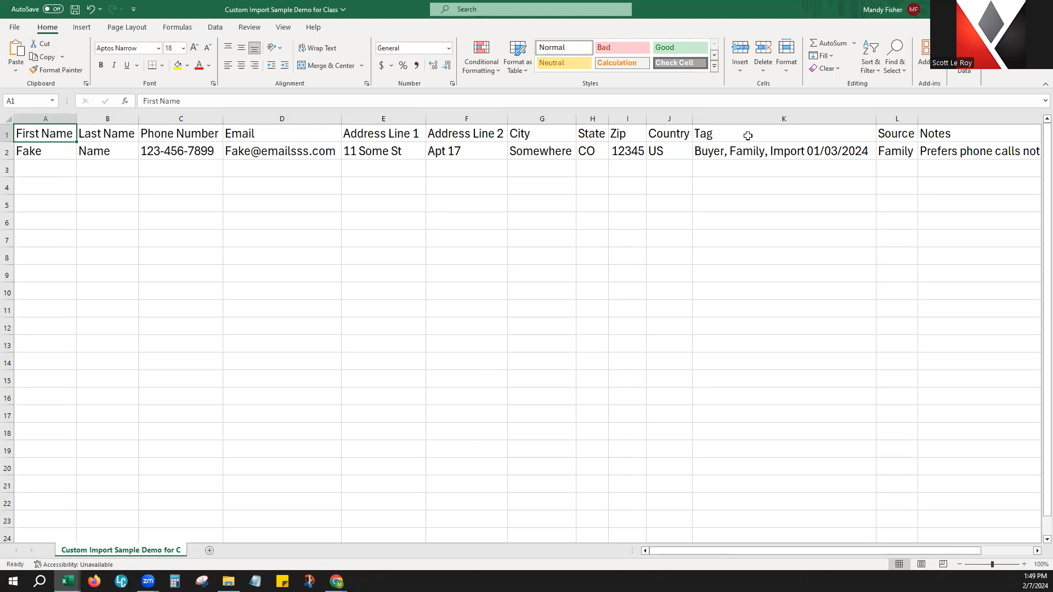
pyautogui.click(882, 134)
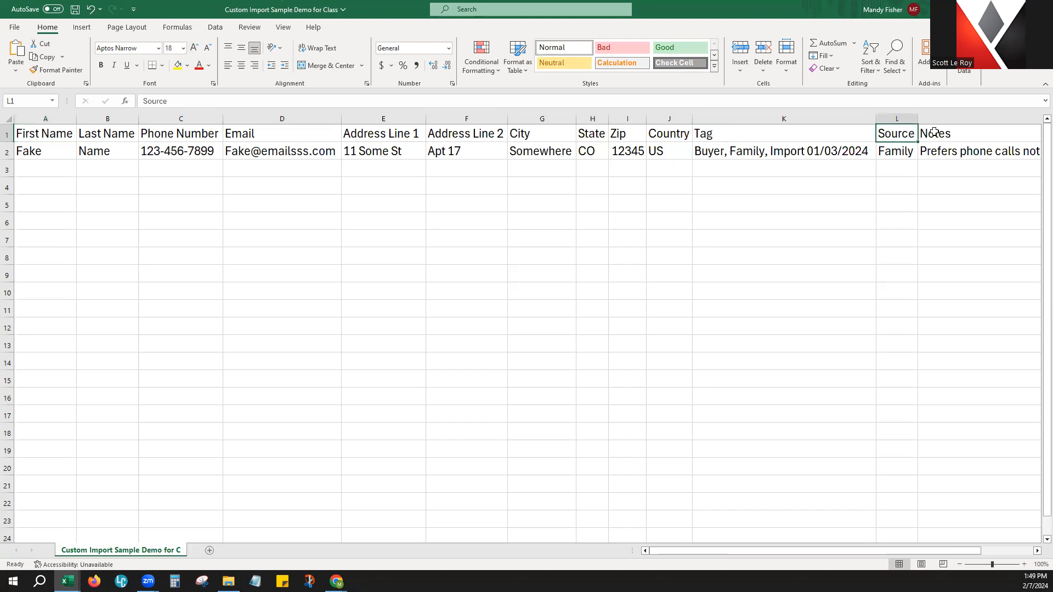
pyautogui.click(939, 141)
pyautogui.moveTo(719, 555); pyautogui.dragTo(660, 549)
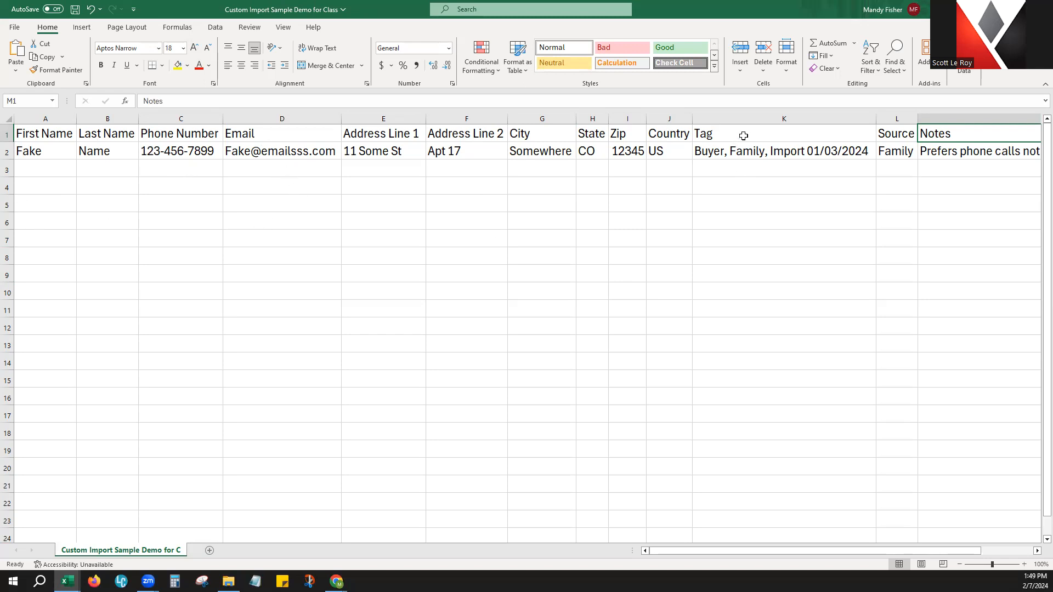
pyautogui.click(755, 117)
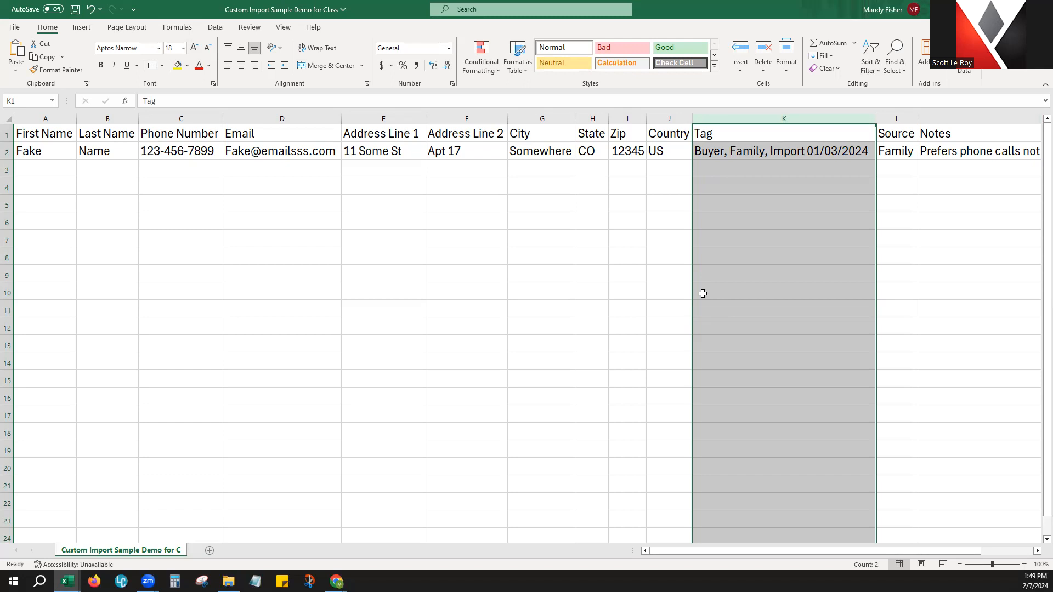
pyautogui.click(45, 118)
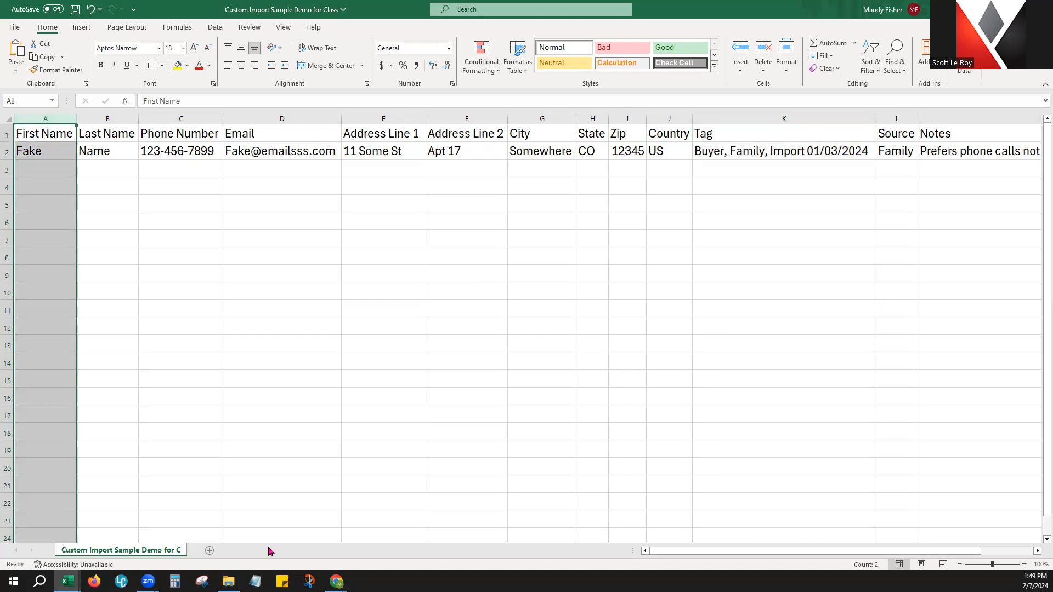
pyautogui.click(372, 454)
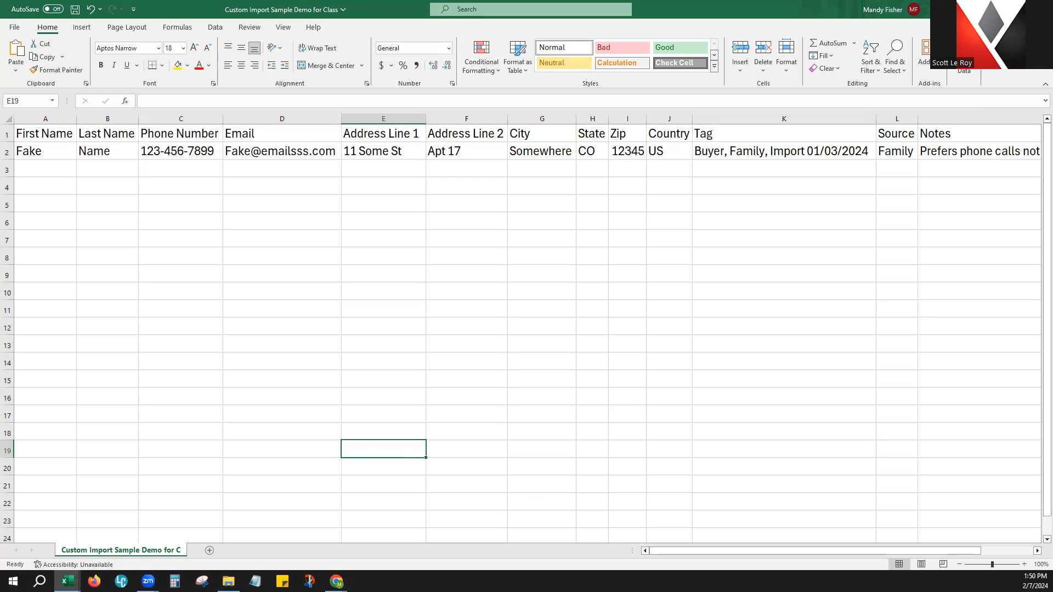
# Step: Close the custom import sample workbook without saving its changes
pyautogui.click(1040, 9)
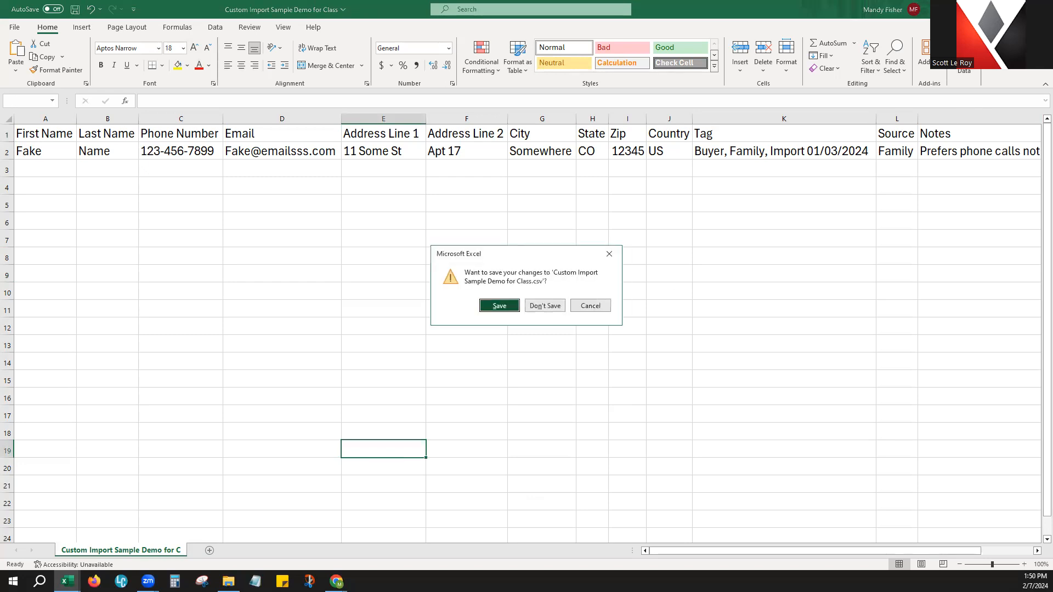
pyautogui.click(549, 306)
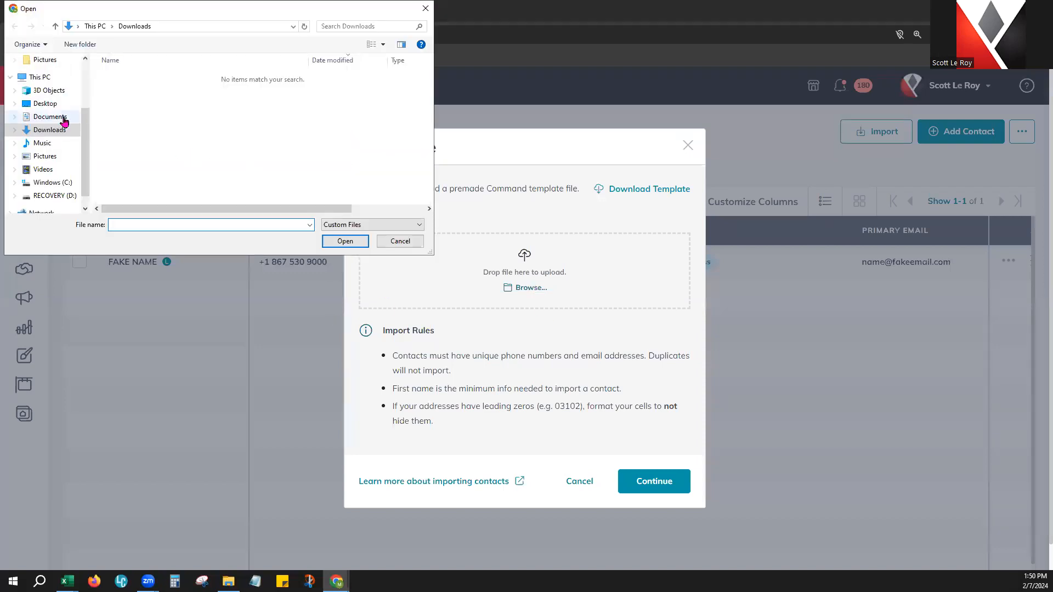
# Step: Upload Custom Import Sample Demo for Class from the Desktop to the Command contact import and continue to field matching
pyautogui.click(58, 104)
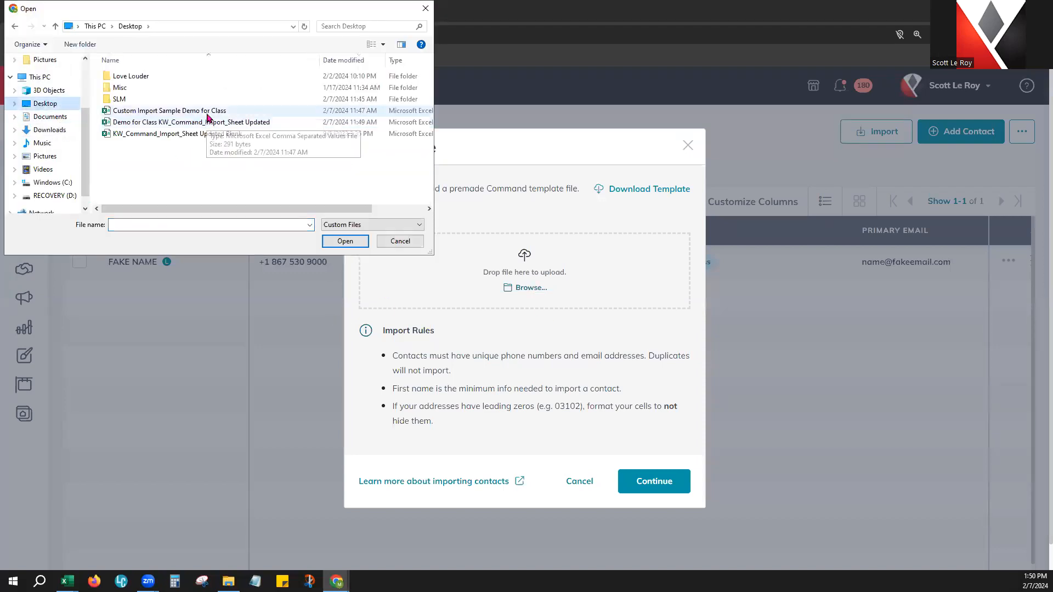
pyautogui.doubleClick(207, 110)
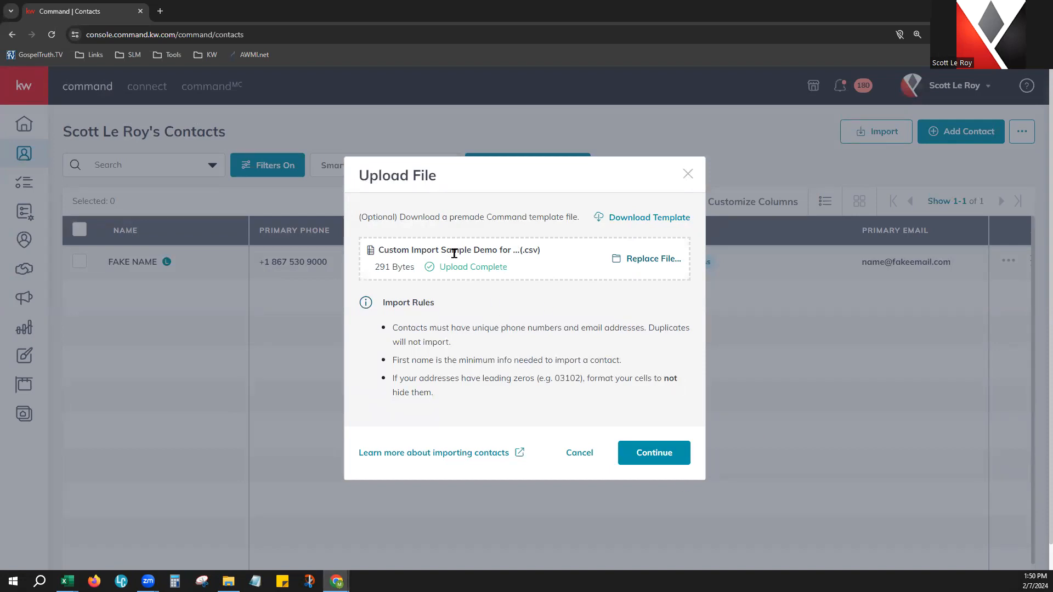
pyautogui.click(655, 454)
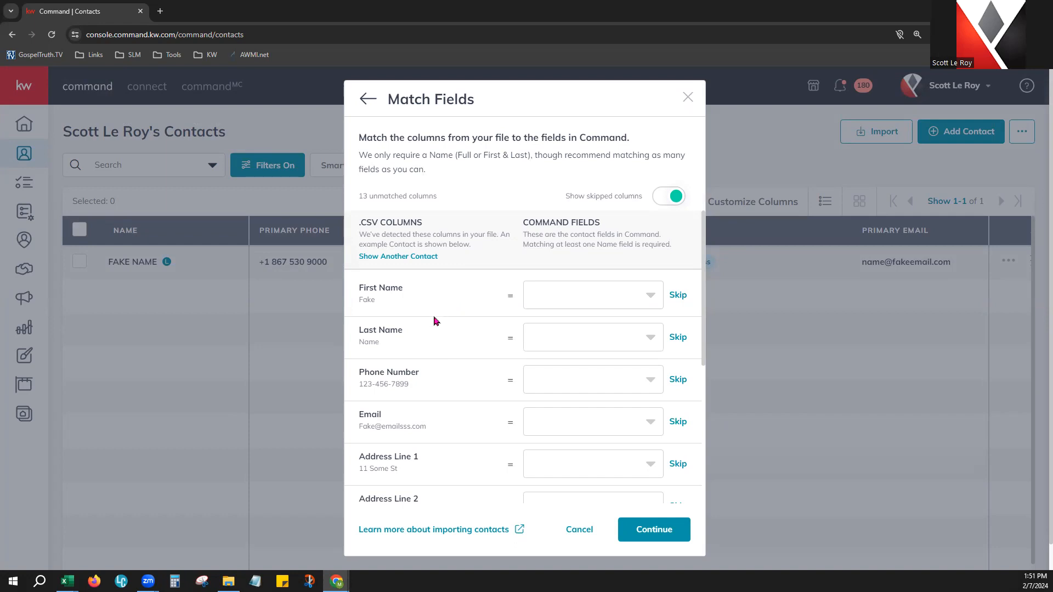
# Step: Examine how Match Fields pairs the CSV columns, starting with First Name, with the Command fields
pyautogui.moveTo(366, 287); pyautogui.dragTo(401, 288)
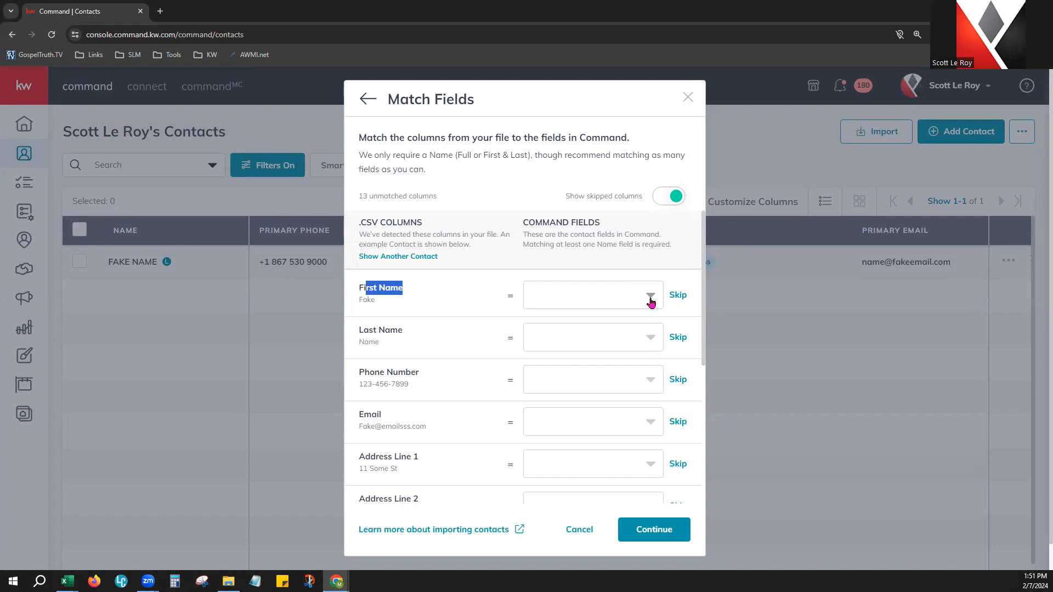
pyautogui.moveTo(516, 227); pyautogui.dragTo(522, 266)
pyautogui.click(522, 266)
pyautogui.moveTo(377, 221); pyautogui.dragTo(433, 222)
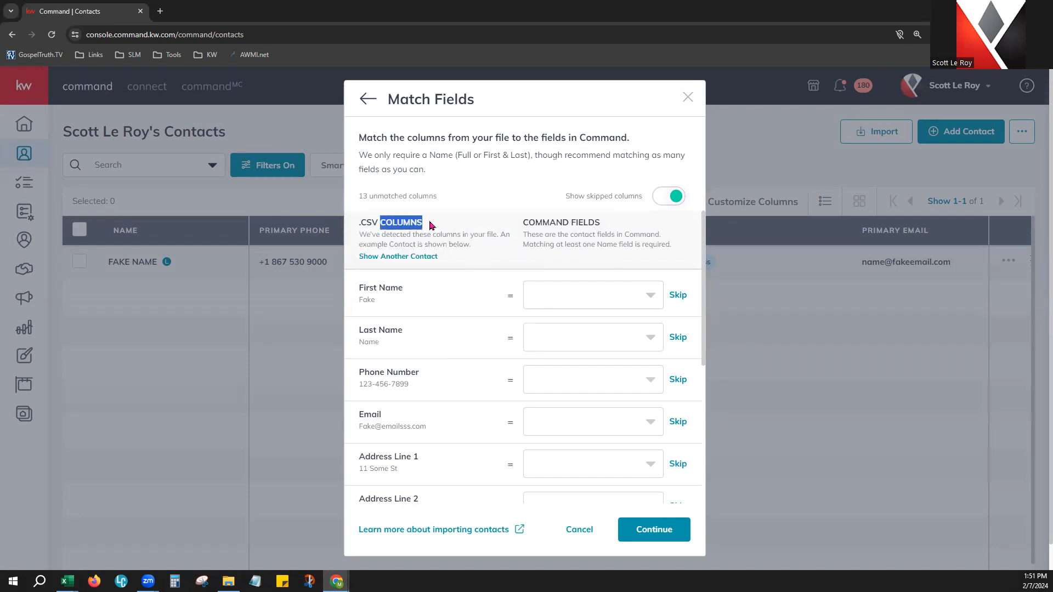
pyautogui.moveTo(530, 222); pyautogui.dragTo(594, 224)
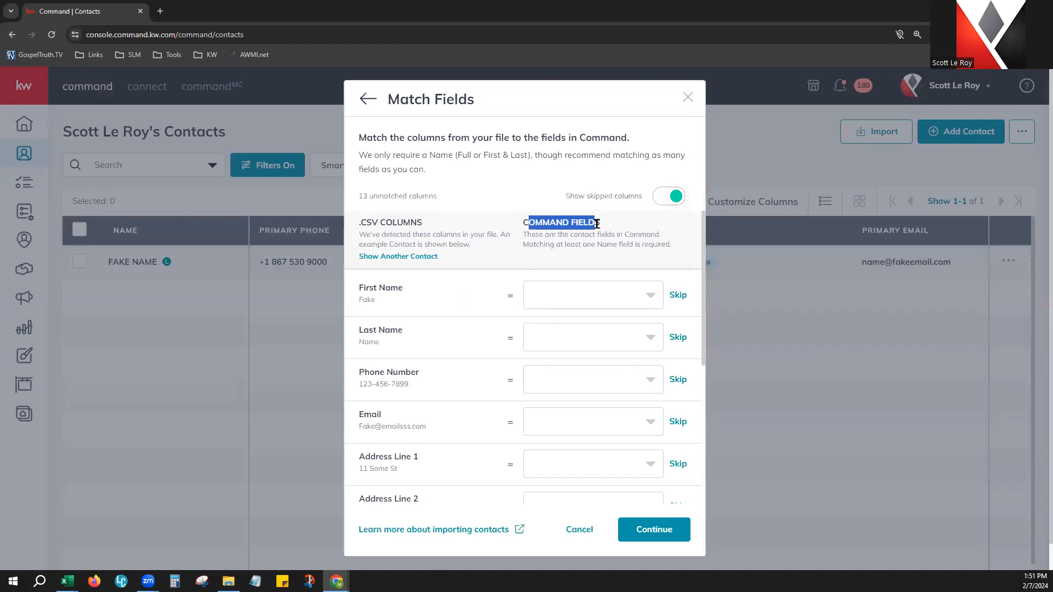
pyautogui.click(504, 279)
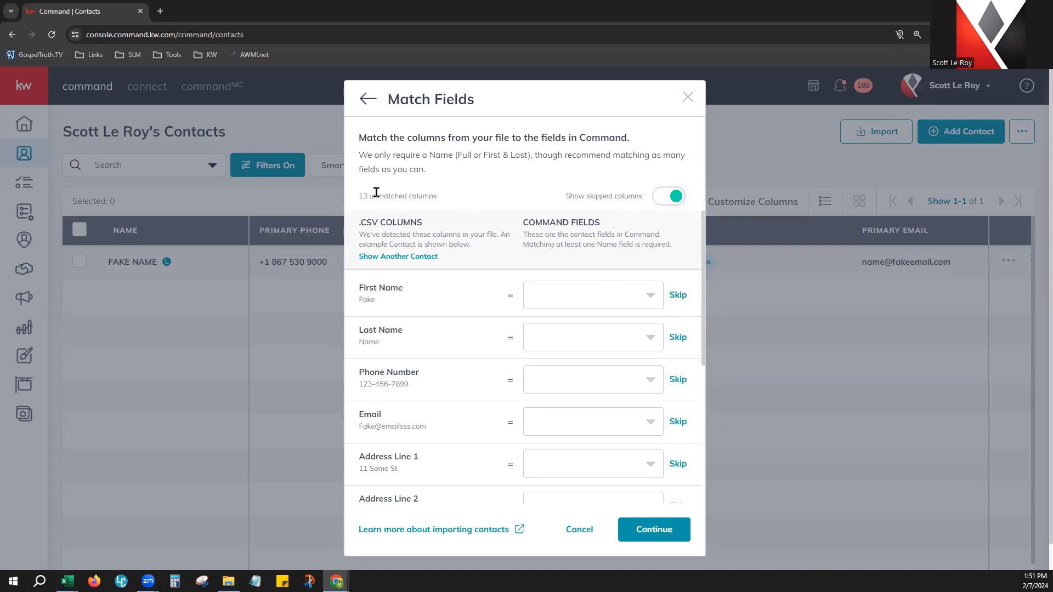
# Step: Match the CSV's First Name and Last Name columns to the Command fields of the same names
pyautogui.moveTo(359, 193); pyautogui.dragTo(438, 197)
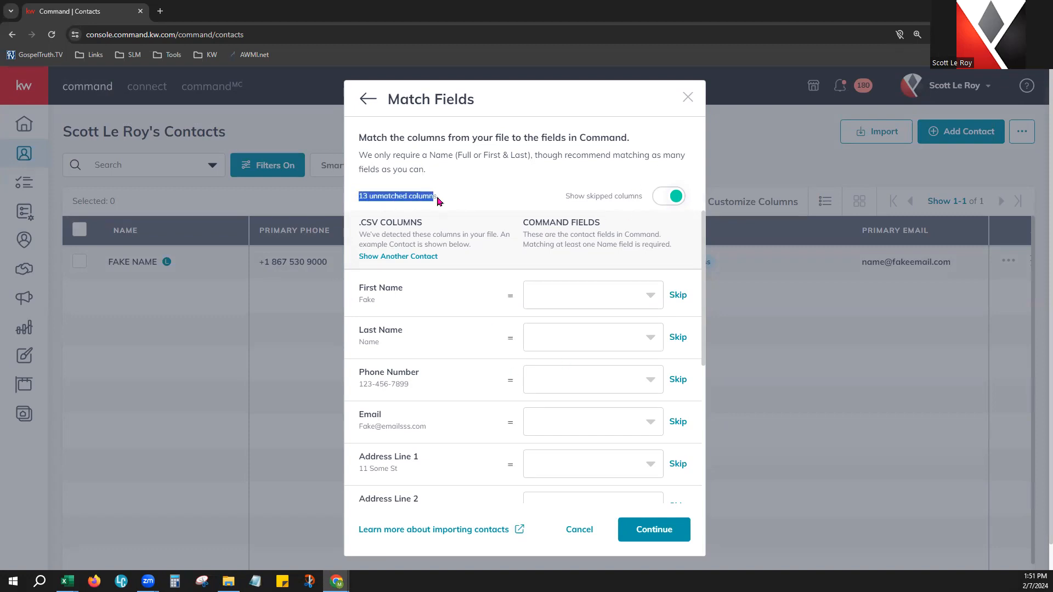
pyautogui.click(495, 288)
pyautogui.click(594, 301)
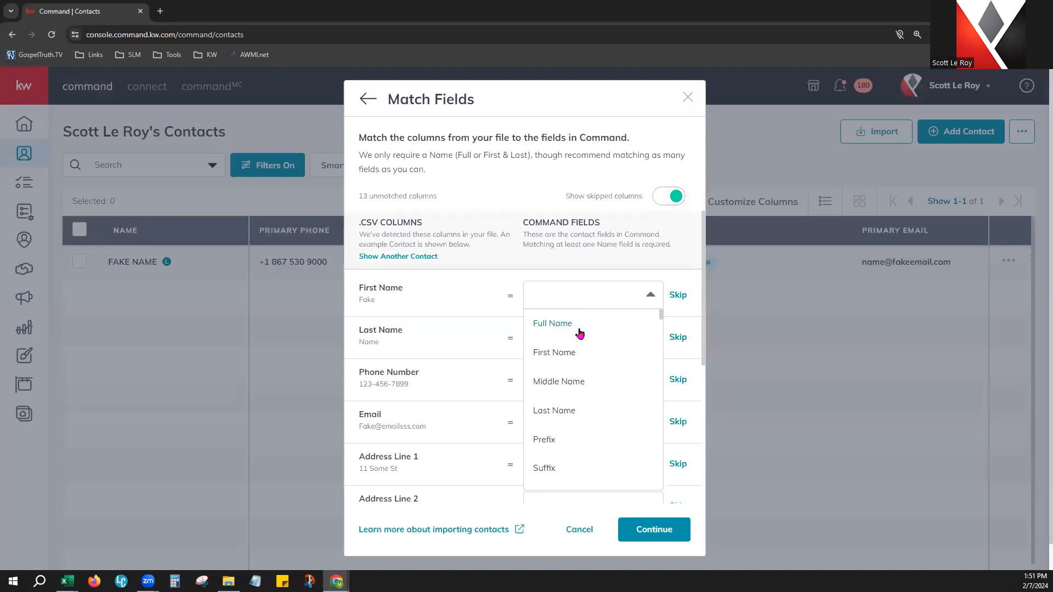
pyautogui.click(554, 355)
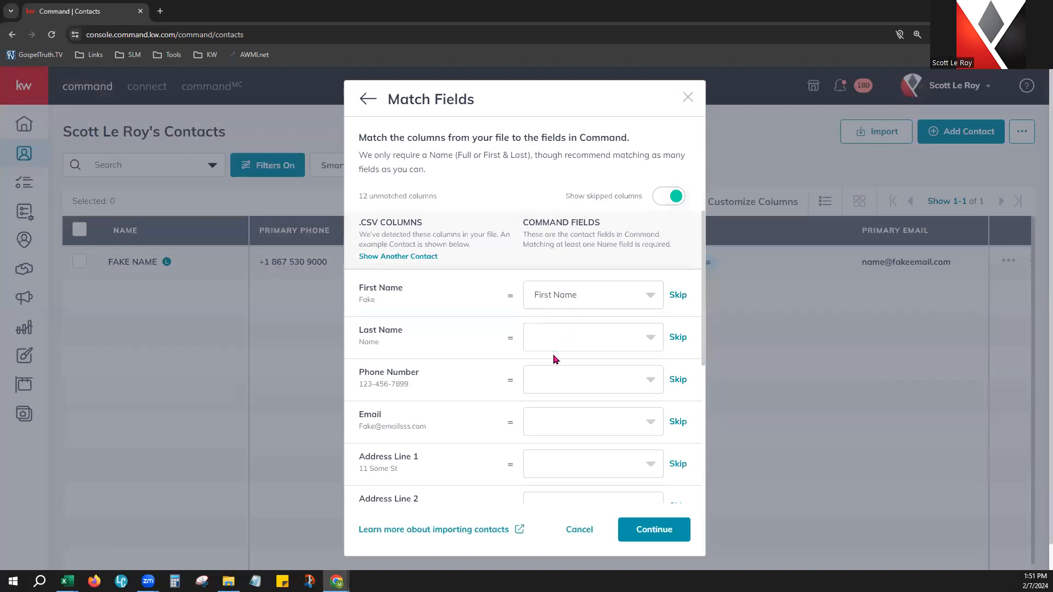
pyautogui.click(596, 339)
pyautogui.click(580, 390)
# Step: Match the Phone Number column to Primary Phone and the Email column to Primary Email
pyautogui.click(580, 391)
pyautogui.scroll(-3, 598, 449)
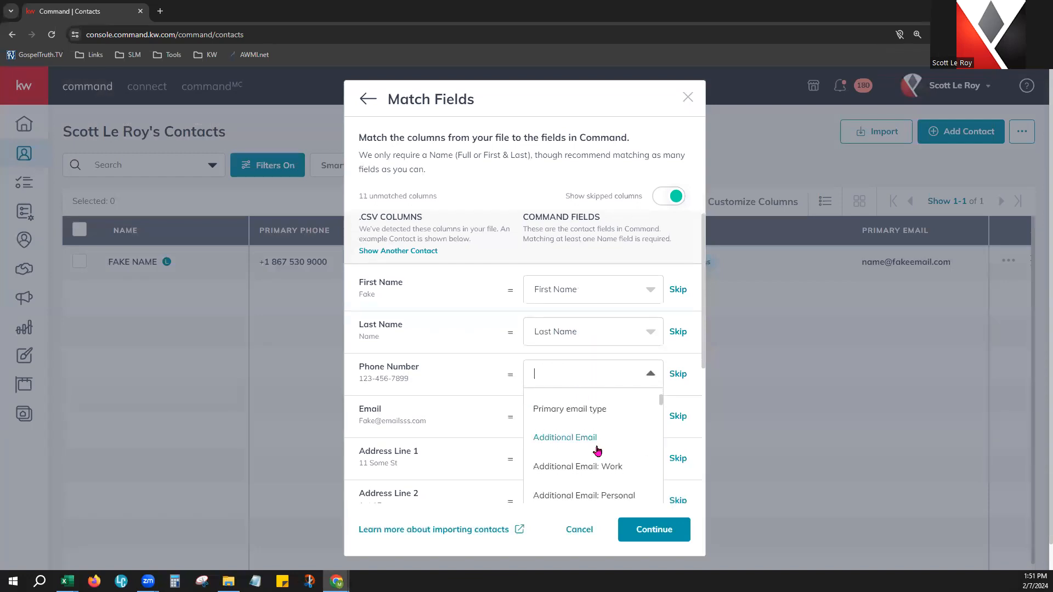
pyautogui.scroll(-3, 618, 444)
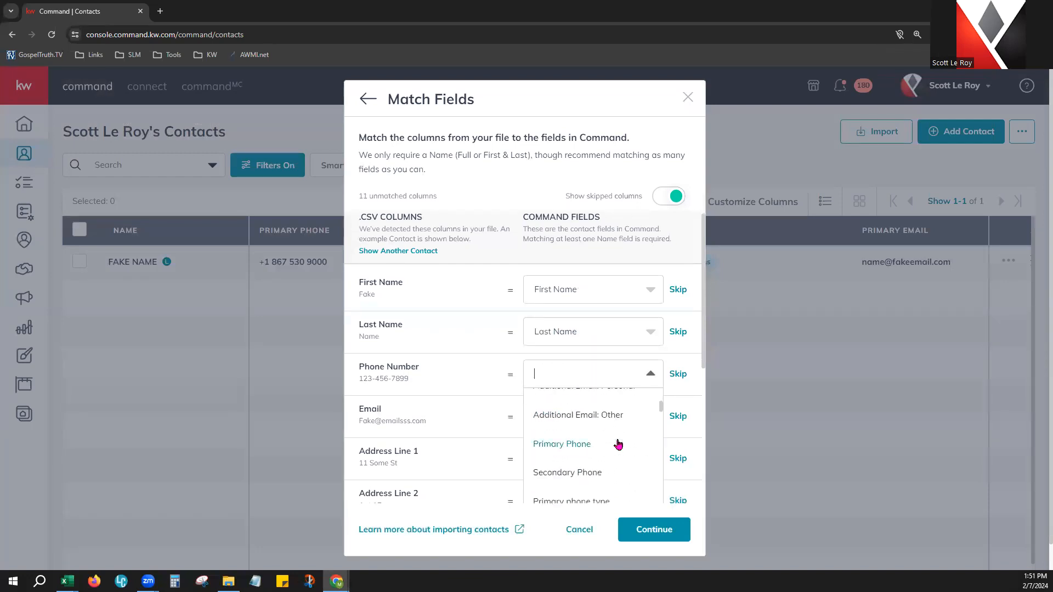
pyautogui.click(571, 447)
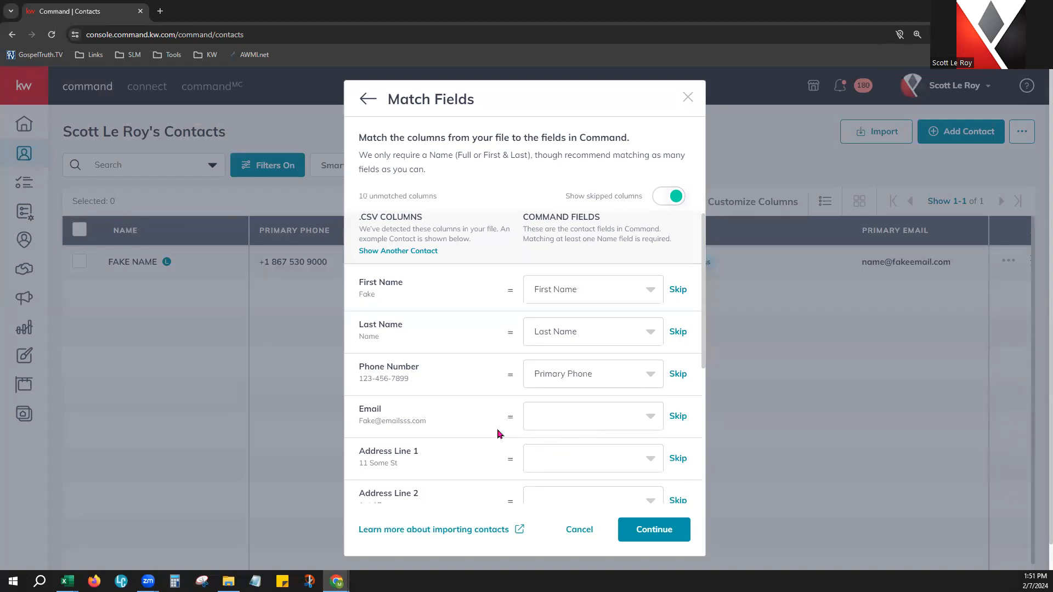
pyautogui.click(574, 424)
pyautogui.scroll(-2, 576, 438)
pyautogui.scroll(1, 572, 455)
pyautogui.click(571, 438)
# Step: Match the Address Line 1 column to the Primary Address: Address Line One field
pyautogui.scroll(-3, 471, 445)
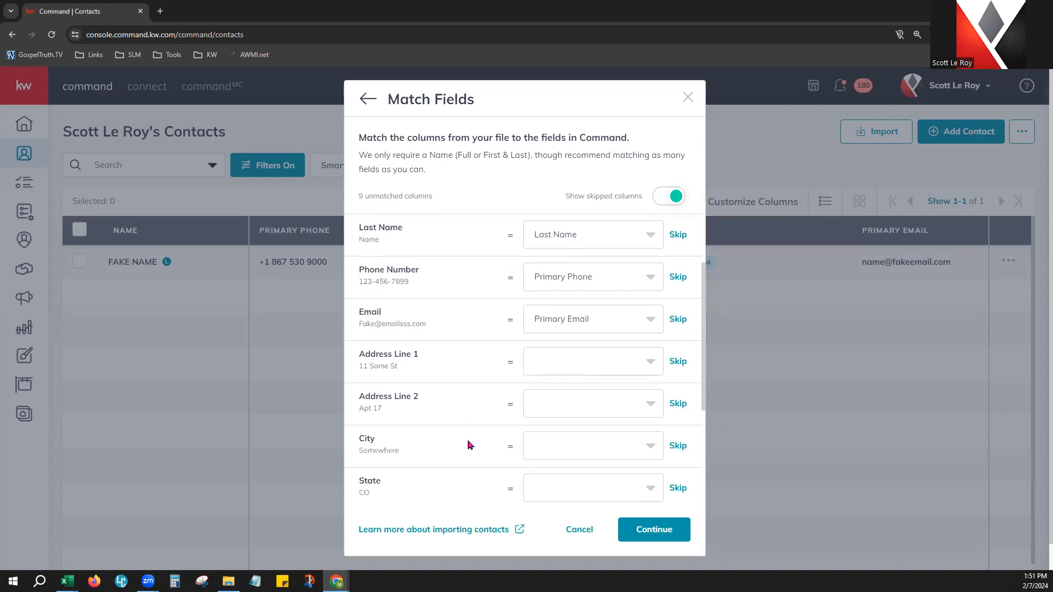
pyautogui.scroll(-1, 470, 445)
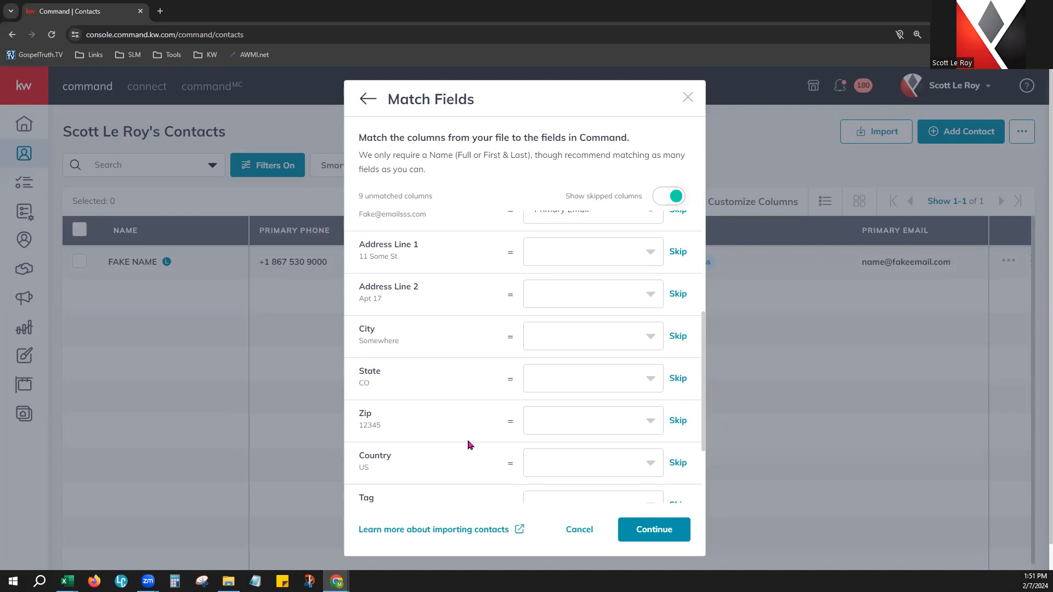
pyautogui.click(602, 264)
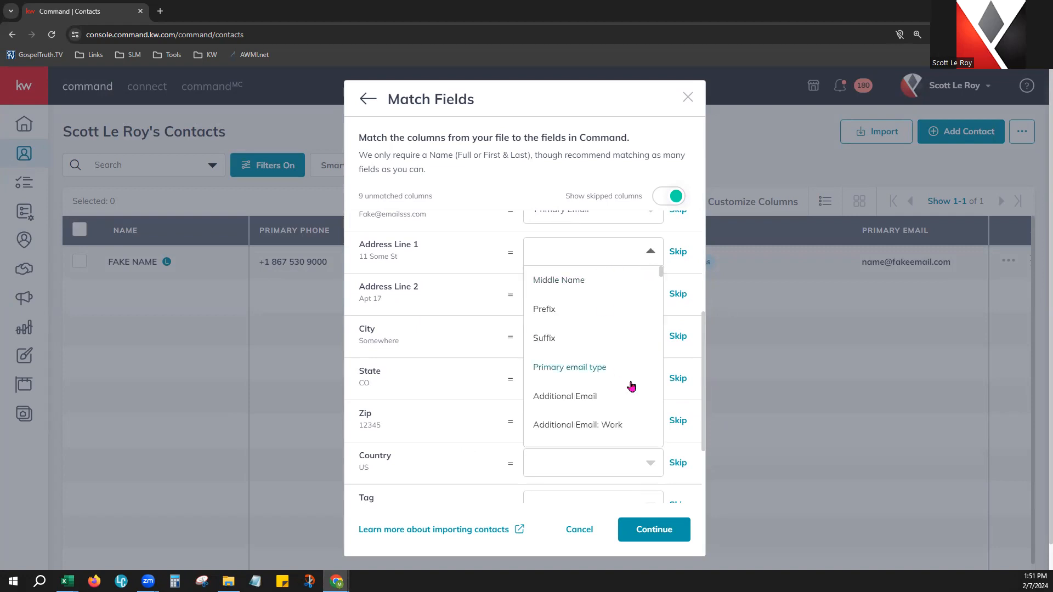
pyautogui.scroll(-3, 630, 406)
pyautogui.scroll(-3, 630, 406)
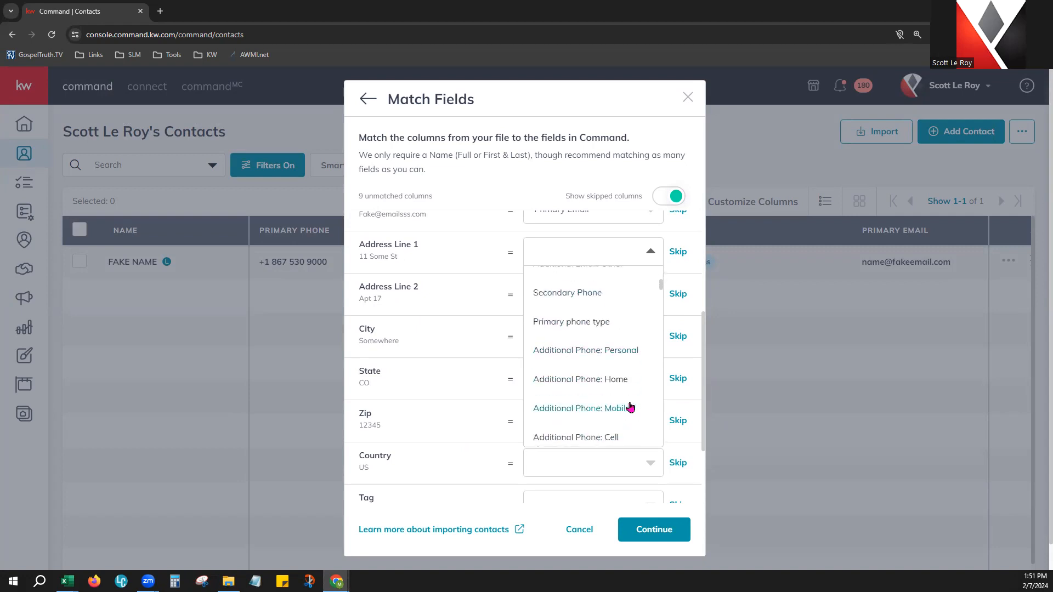
pyautogui.scroll(-4, 630, 406)
pyautogui.scroll(-3, 630, 406)
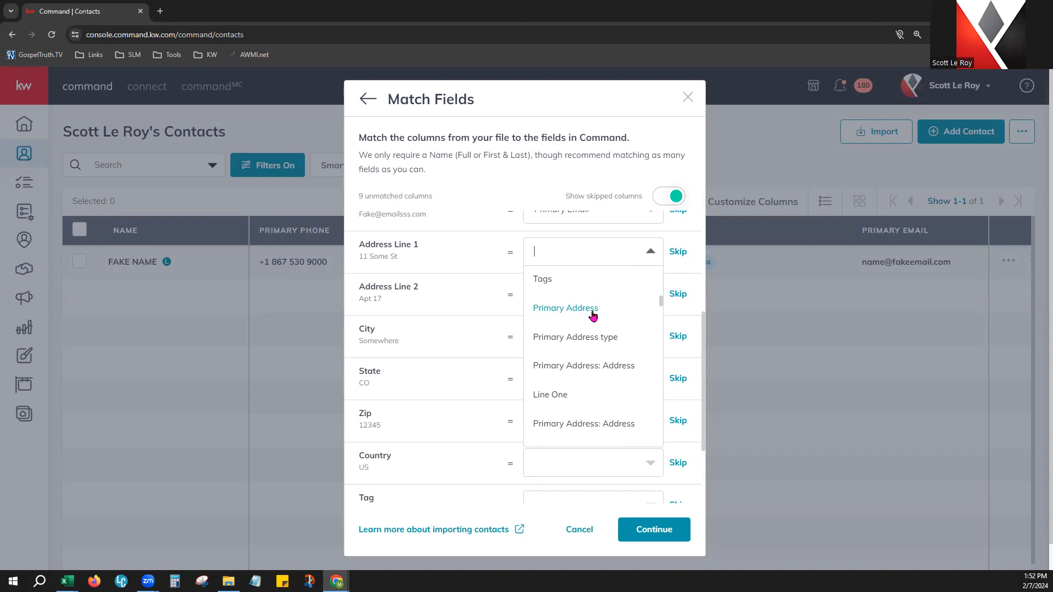
pyautogui.click(567, 369)
# Step: Match the Address Line 2 column to the Primary Address: Address Line Two field
pyautogui.click(585, 306)
pyautogui.scroll(-5, 607, 463)
pyautogui.scroll(-5, 610, 460)
pyautogui.scroll(-1, 615, 449)
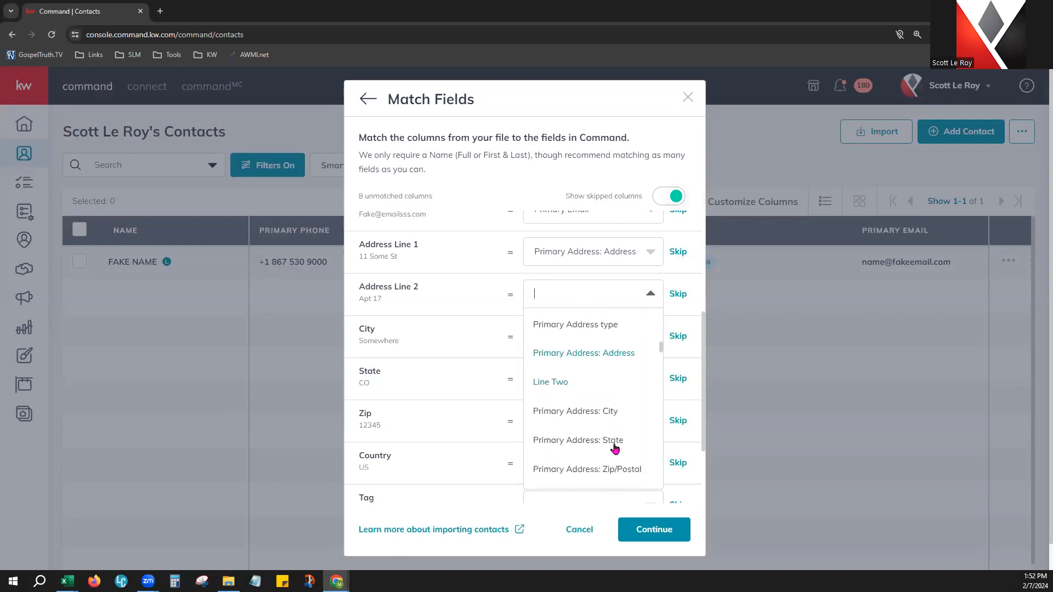
pyautogui.click(596, 358)
# Step: Look through the Command fields available for the City column without choosing one
pyautogui.click(573, 335)
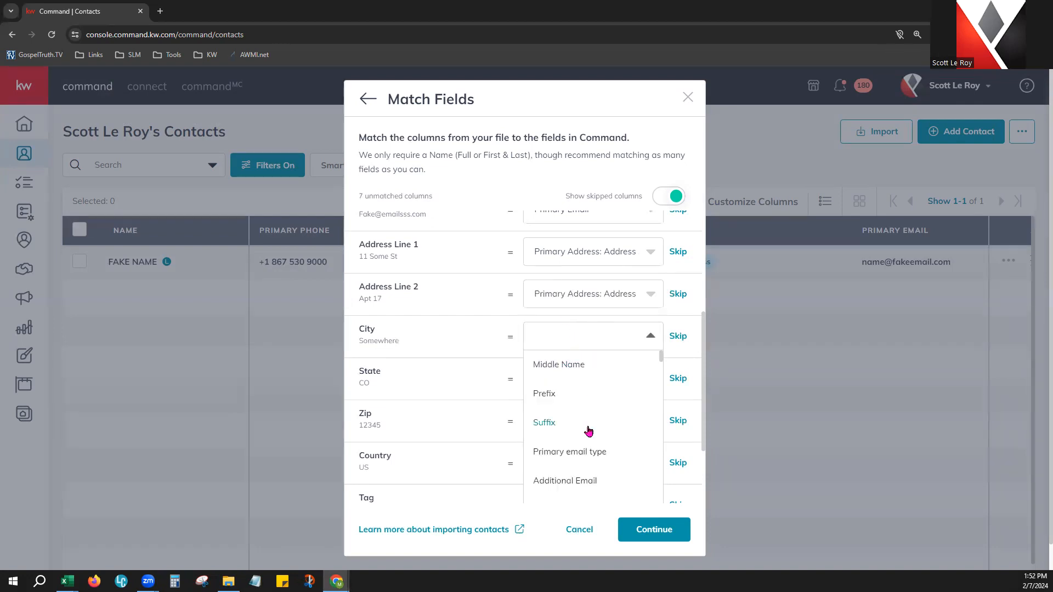
pyautogui.scroll(-8, 588, 430)
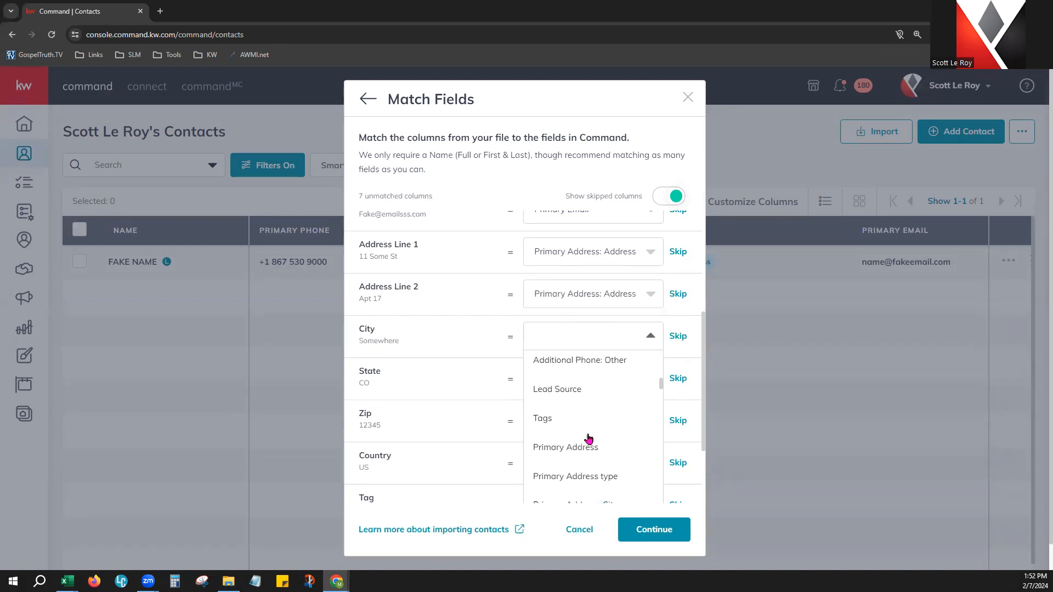
pyautogui.scroll(4, 588, 438)
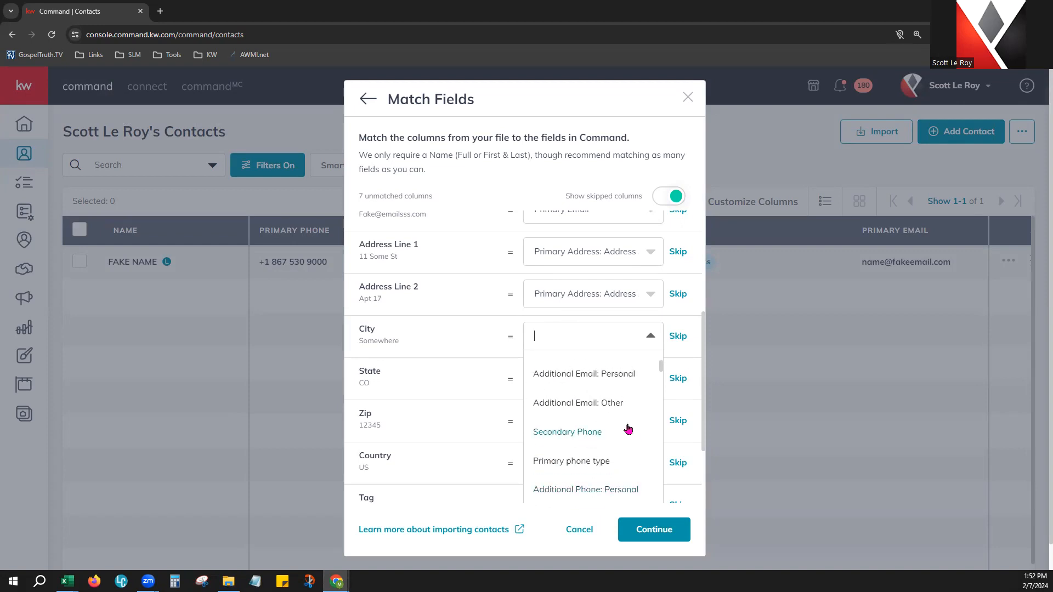
pyautogui.scroll(2, 628, 429)
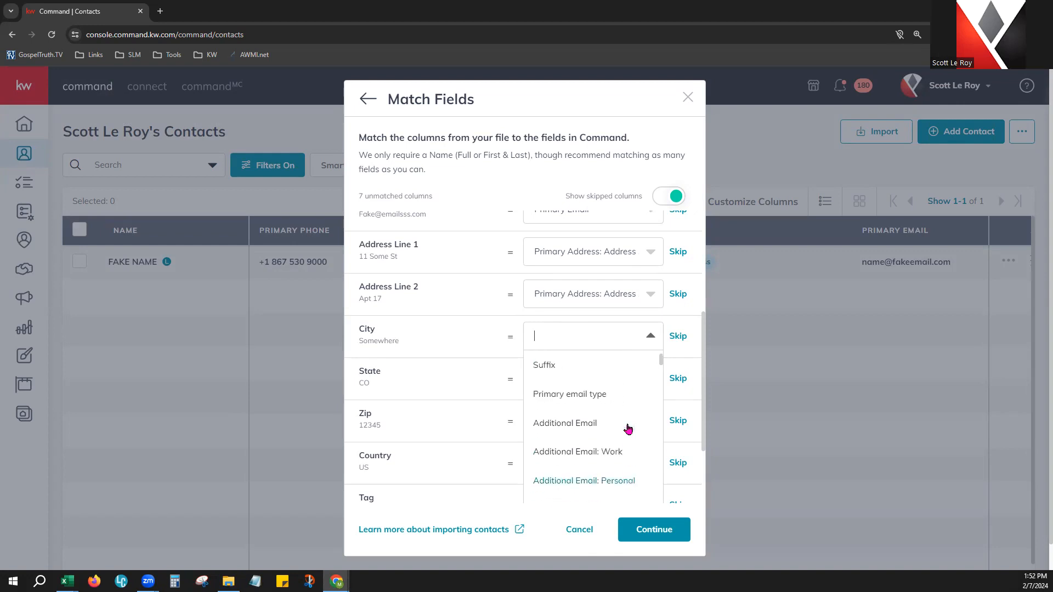
pyautogui.scroll(-2, 628, 429)
pyautogui.scroll(-2, 628, 429)
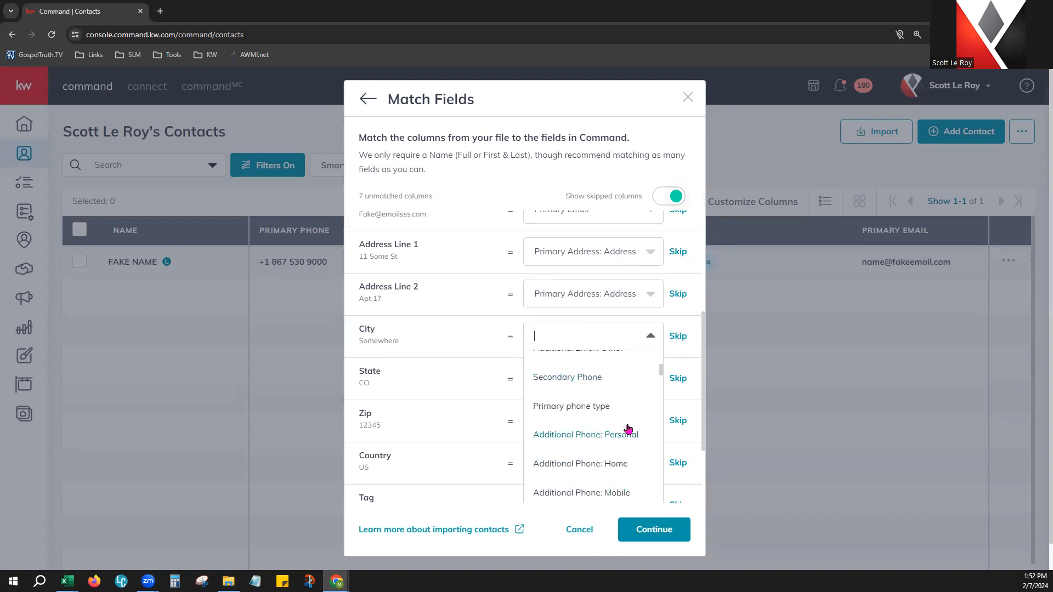
pyautogui.scroll(5, 628, 429)
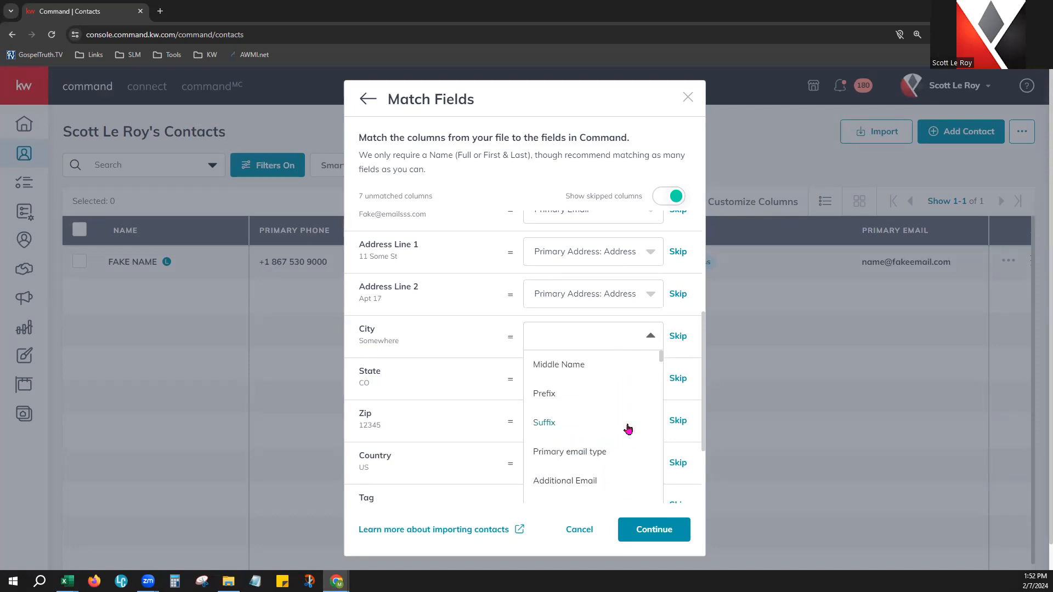
pyautogui.scroll(-2, 628, 430)
pyautogui.scroll(-3, 627, 429)
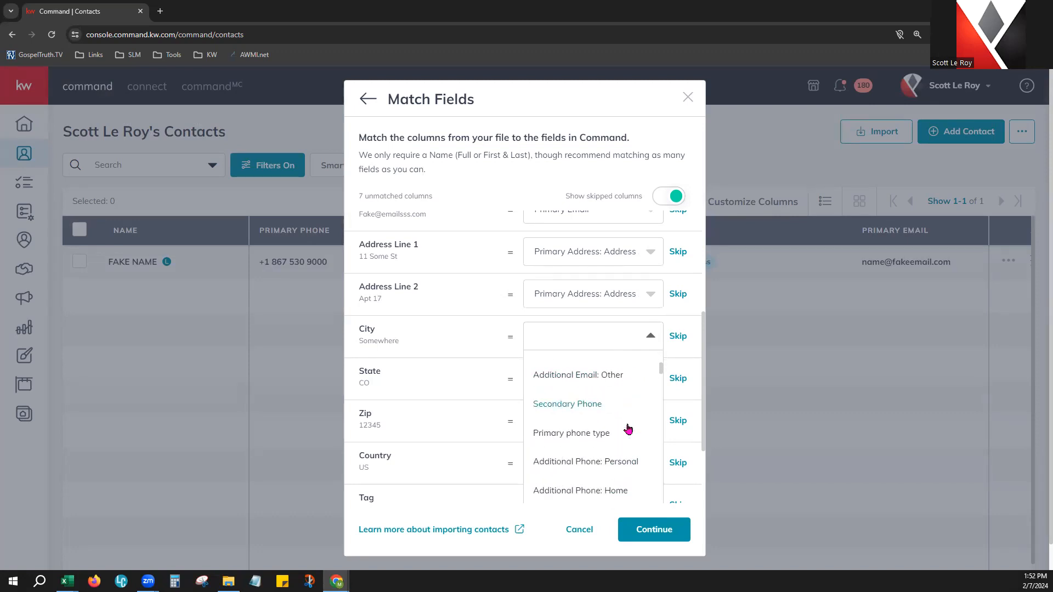
pyautogui.scroll(-2, 628, 430)
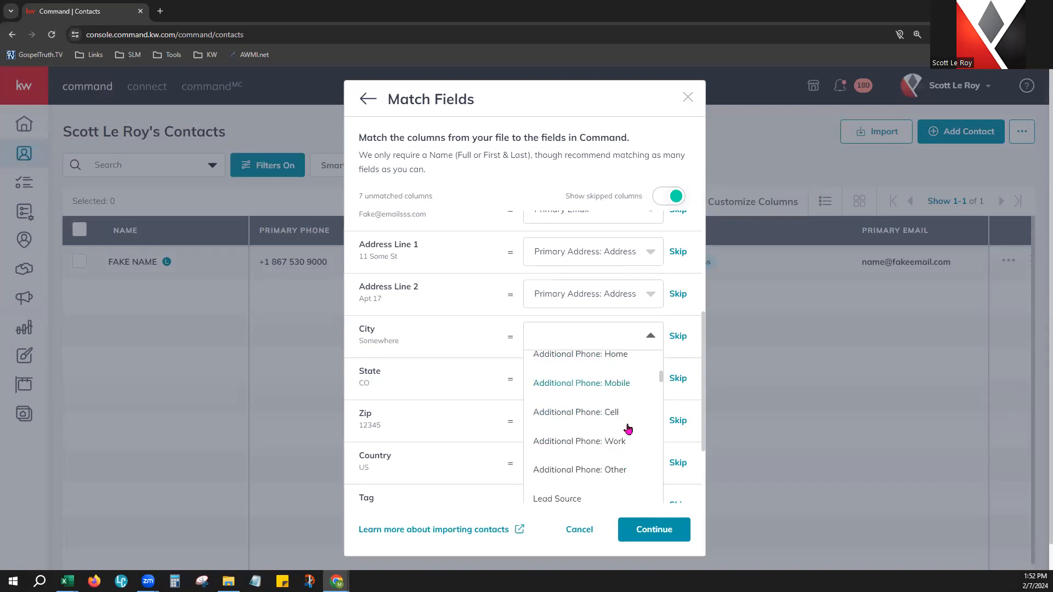
pyautogui.click(459, 379)
# Step: Skip the City, State, Zip, Country, Source and Notes columns in the field matching
pyautogui.click(671, 341)
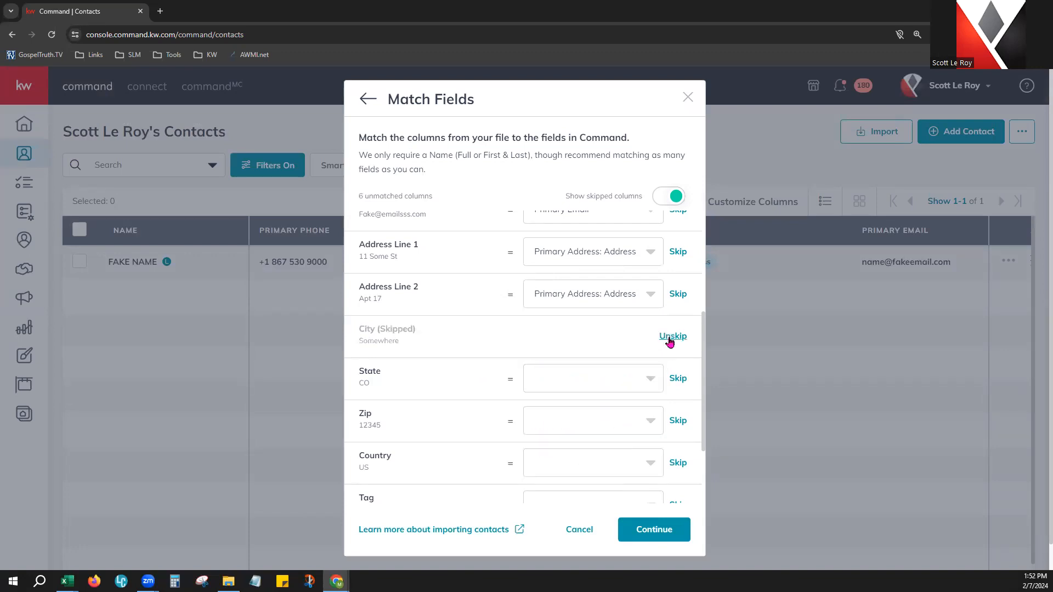
pyautogui.click(678, 380)
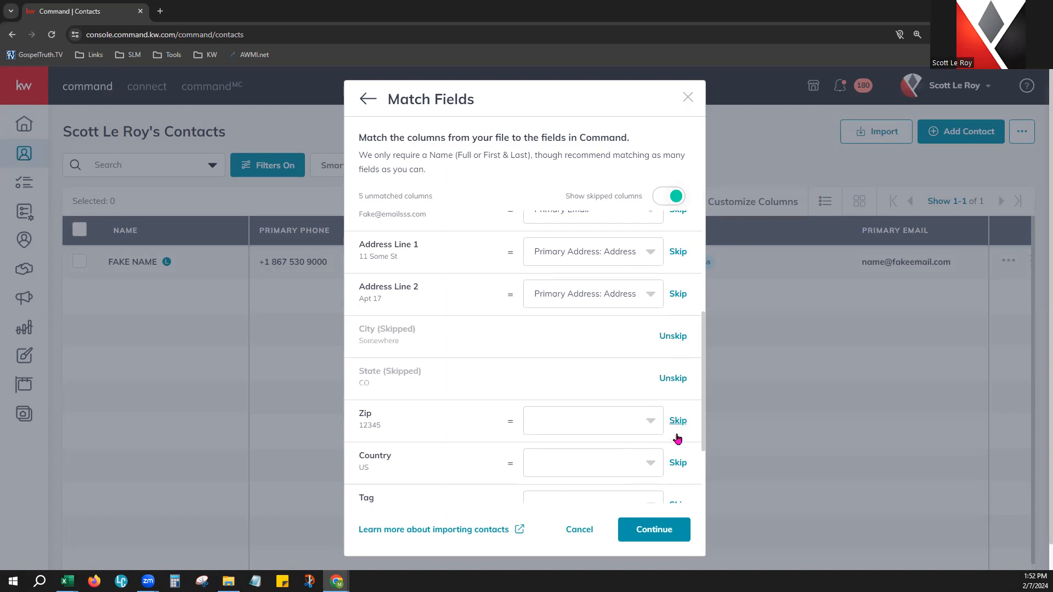
pyautogui.click(678, 417)
pyautogui.scroll(-2, 680, 428)
pyautogui.click(682, 357)
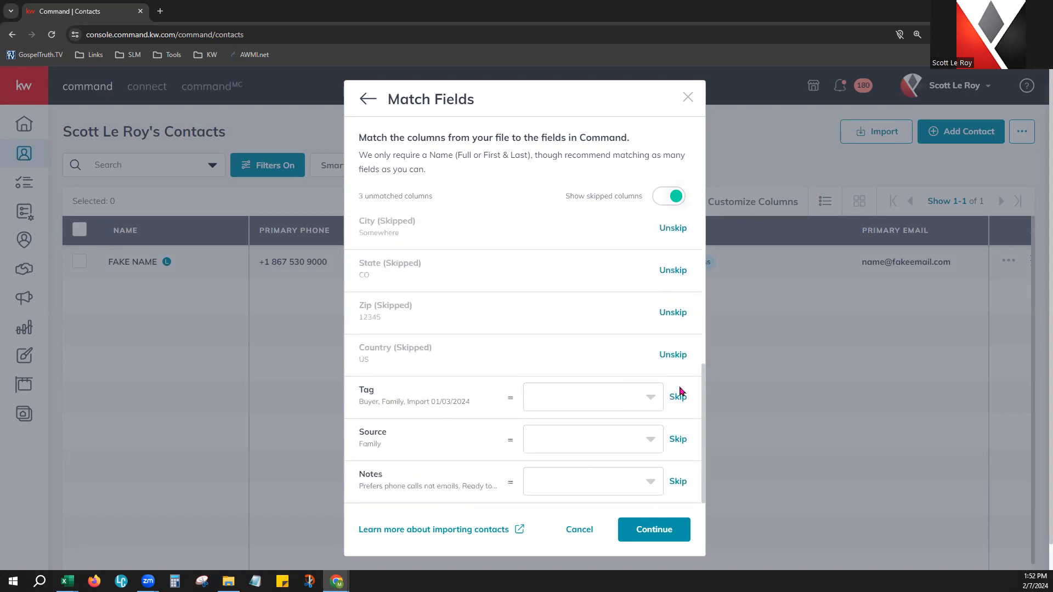
pyautogui.click(679, 438)
pyautogui.click(679, 481)
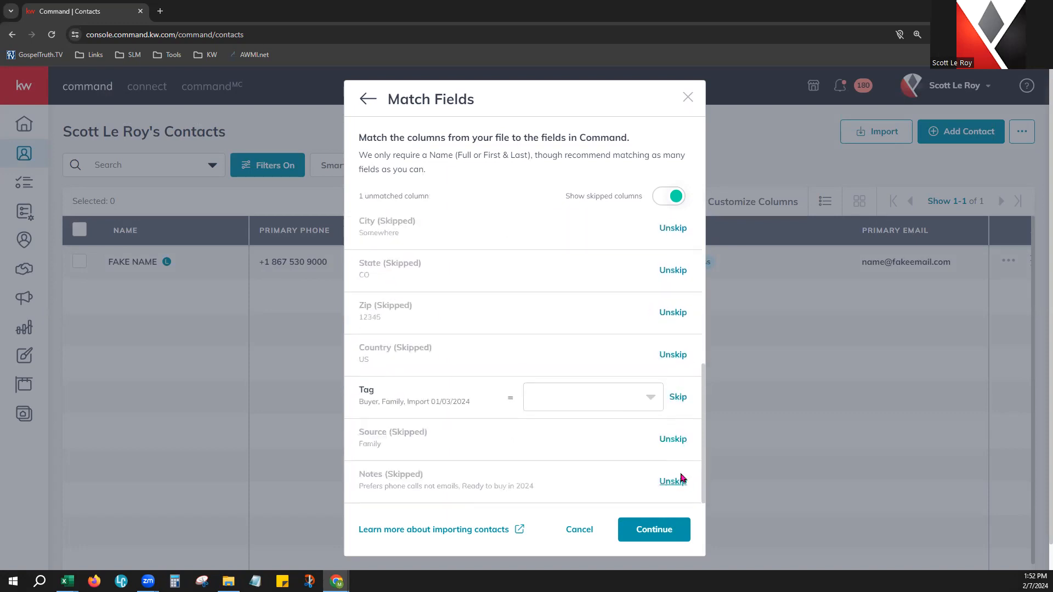
# Step: Match the CSV's Tag column to the Tags field in Command
pyautogui.click(592, 398)
pyautogui.scroll(-10, 608, 463)
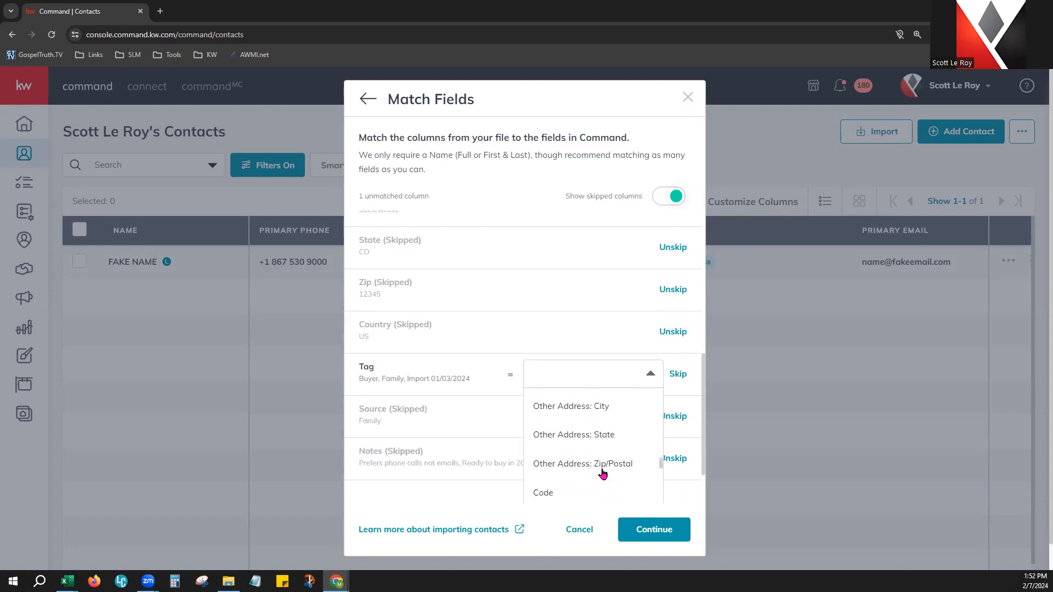
pyautogui.scroll(3, 602, 473)
pyautogui.scroll(-5, 603, 473)
pyautogui.scroll(-3, 602, 474)
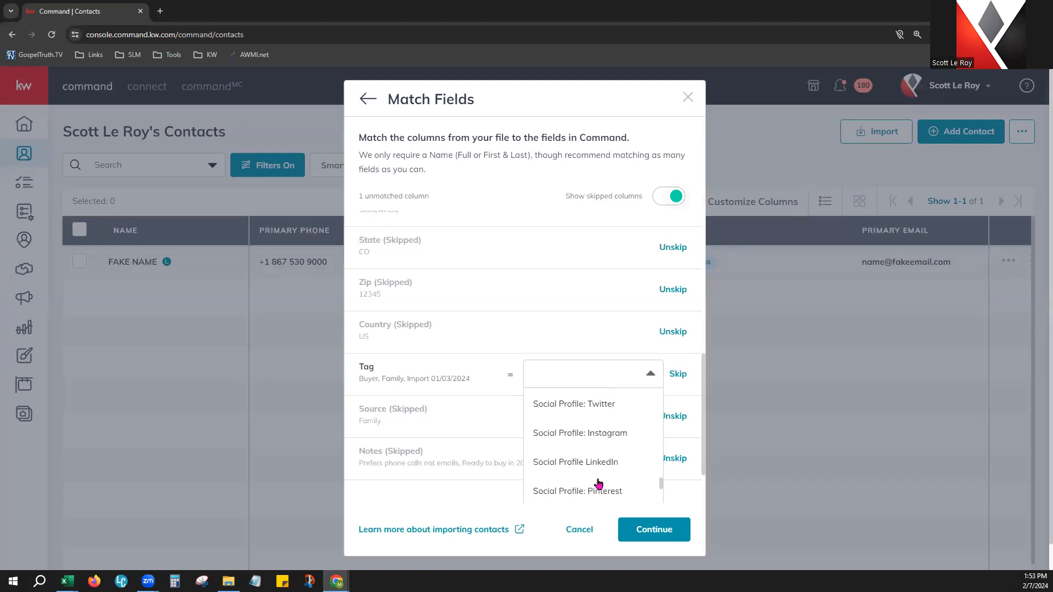
pyautogui.scroll(5, 599, 483)
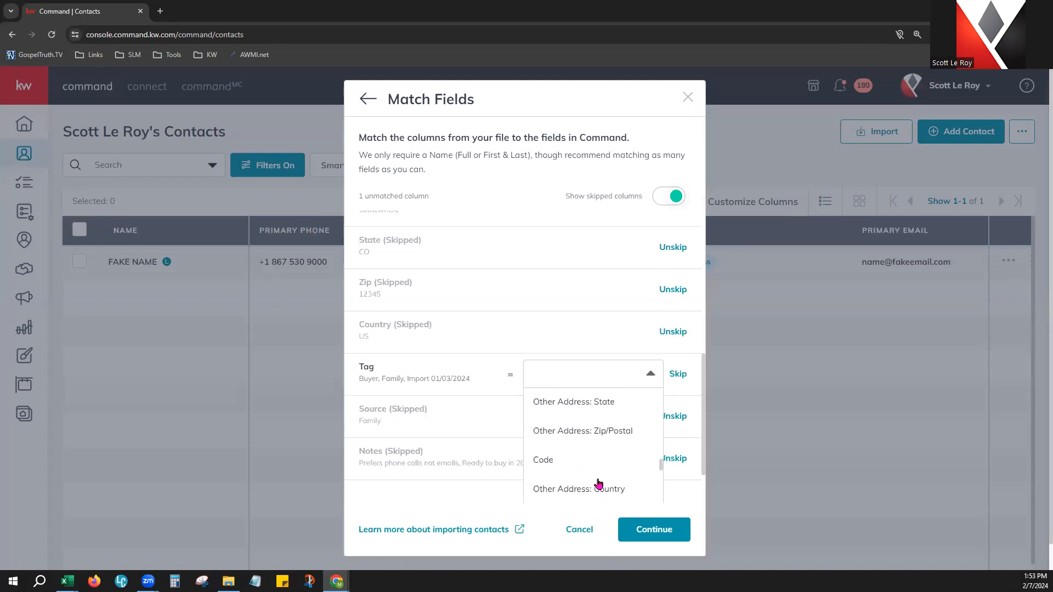
pyautogui.scroll(5, 598, 483)
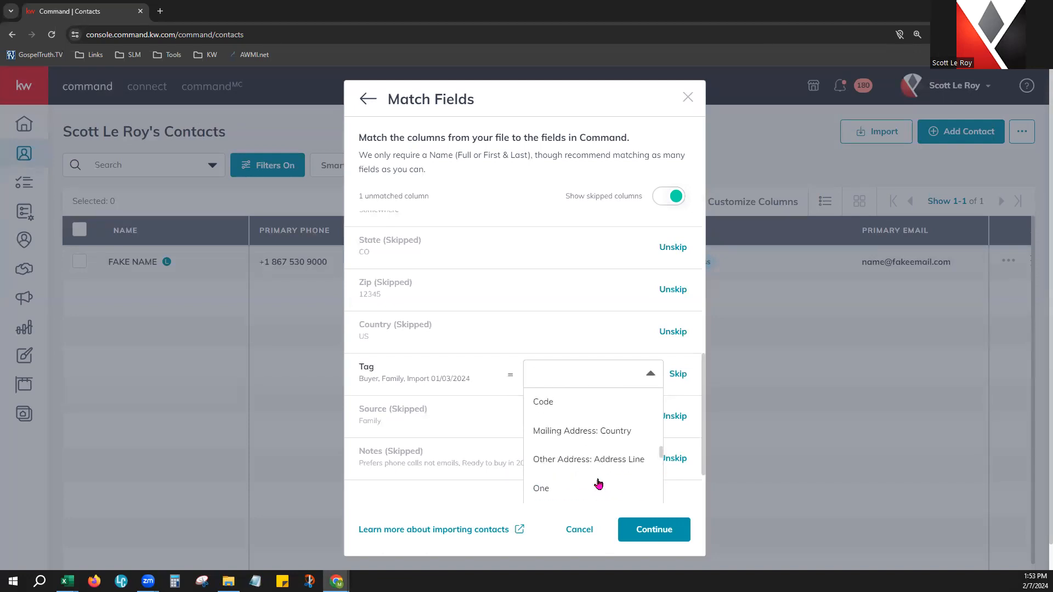
pyautogui.scroll(5, 599, 483)
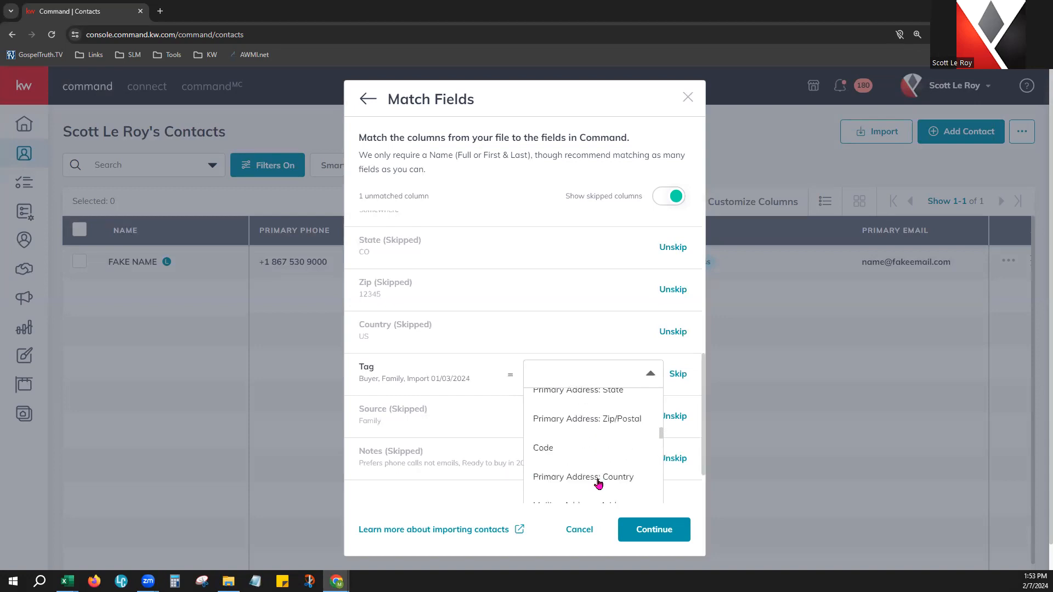
pyautogui.click(612, 410)
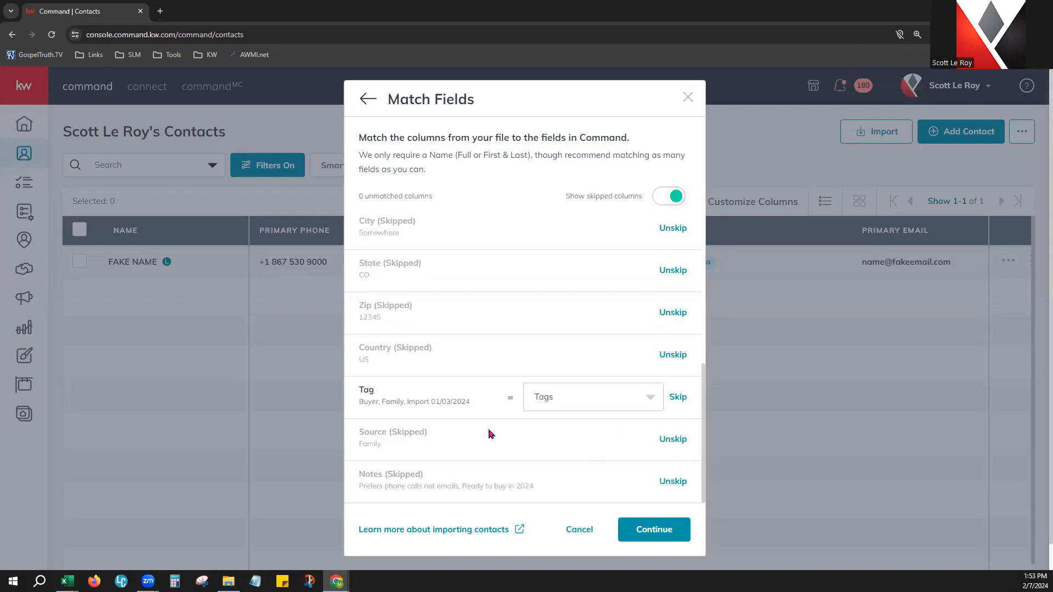
# Step: Continue to the import preview, review the contact's mapped details, finalize the import and return to the contacts list
pyautogui.click(658, 527)
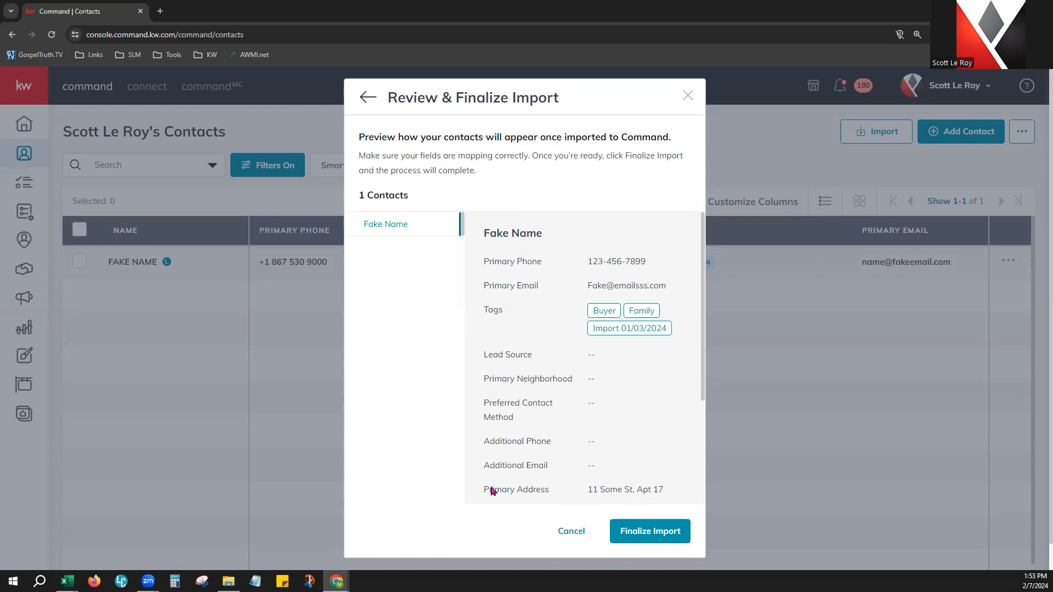
pyautogui.scroll(-3, 514, 397)
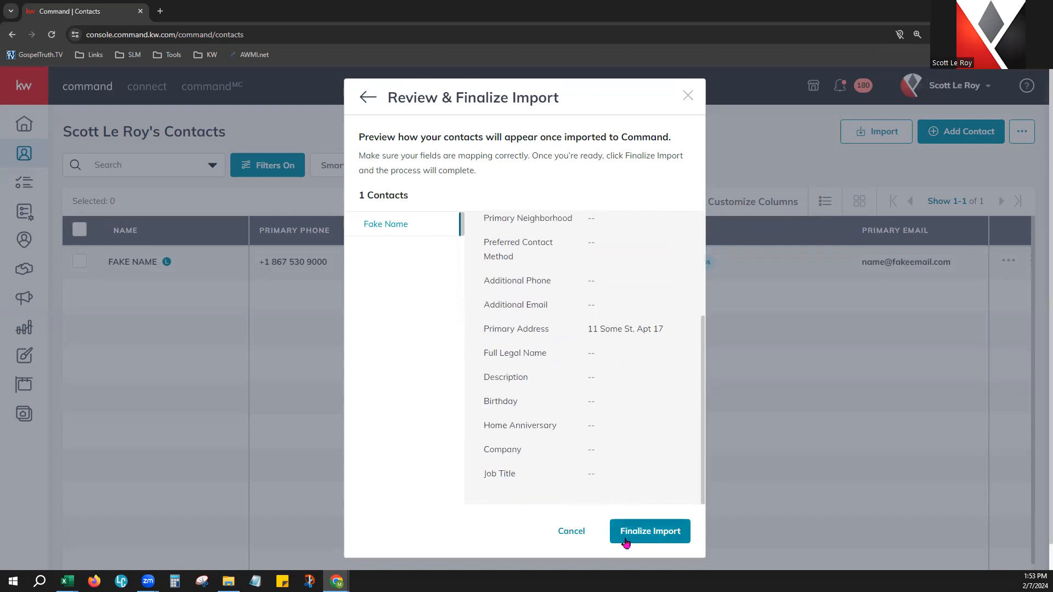
pyautogui.click(658, 536)
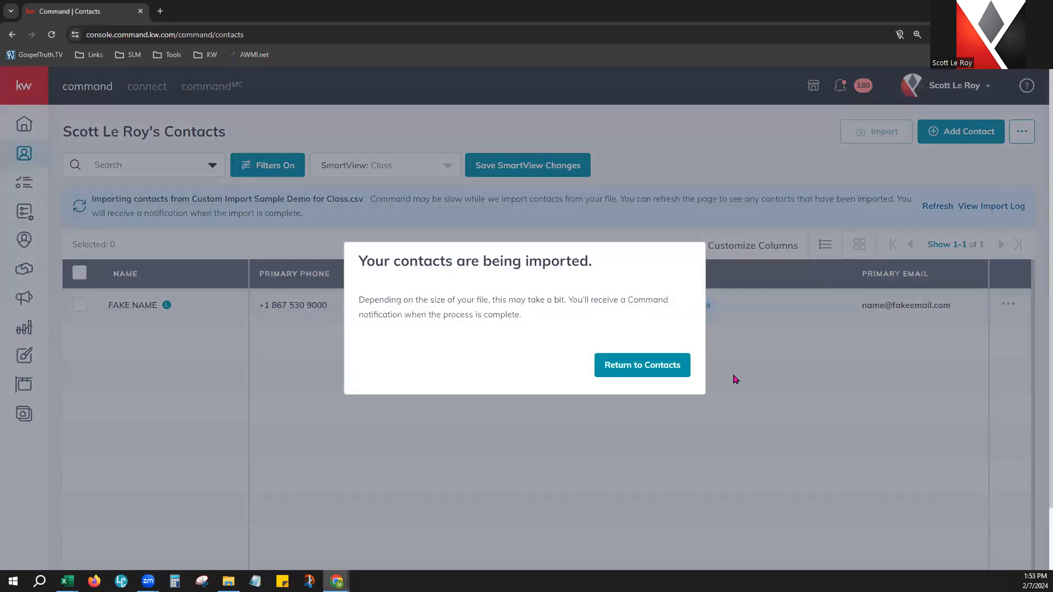
pyautogui.click(661, 376)
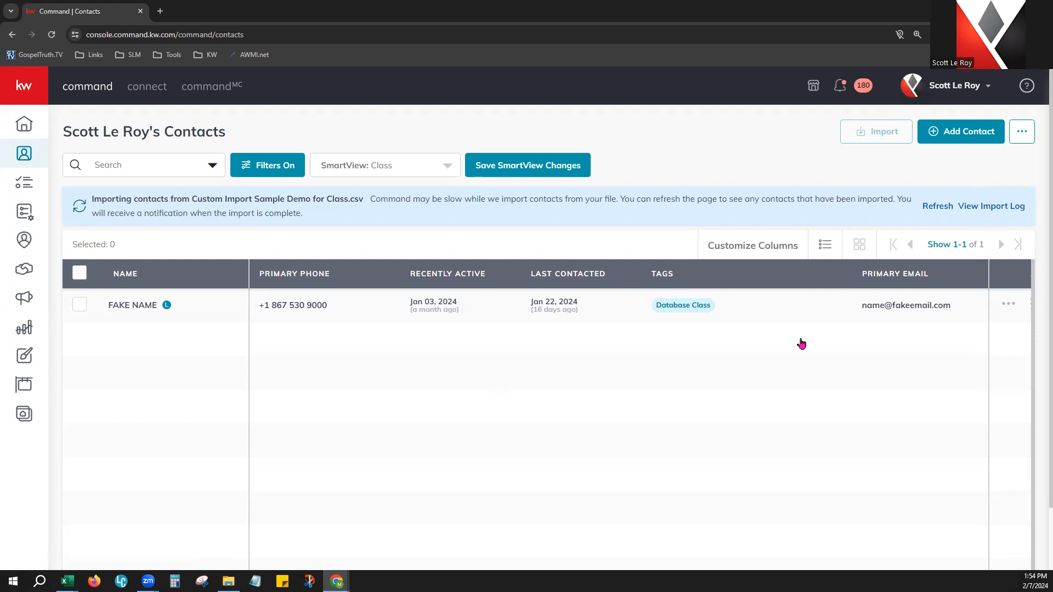
# Step: Open the Contact Archive from the contact section of the personal account's Command Settings
pyautogui.click(941, 93)
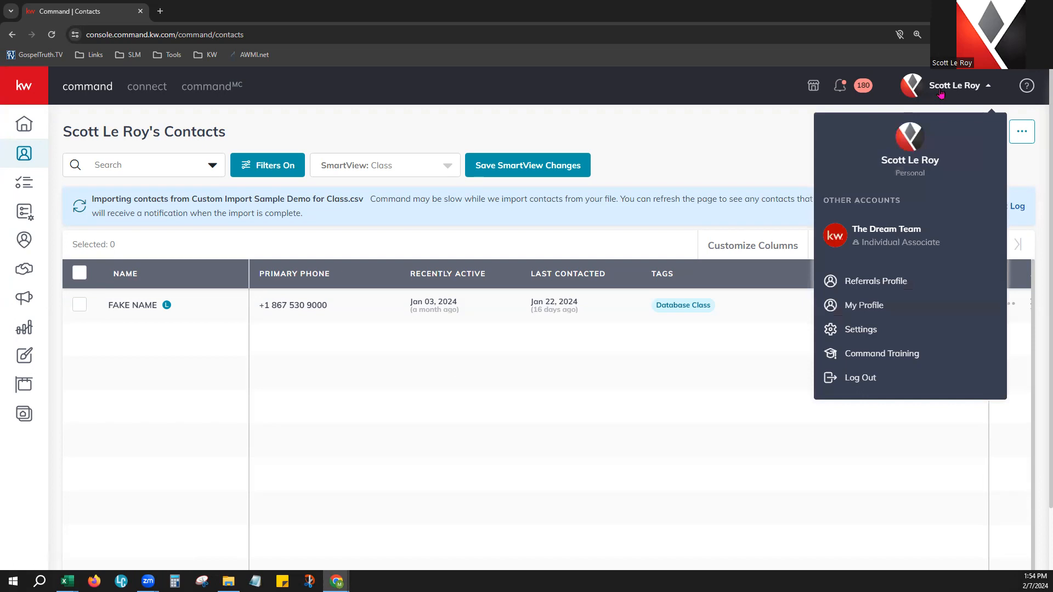
pyautogui.click(837, 336)
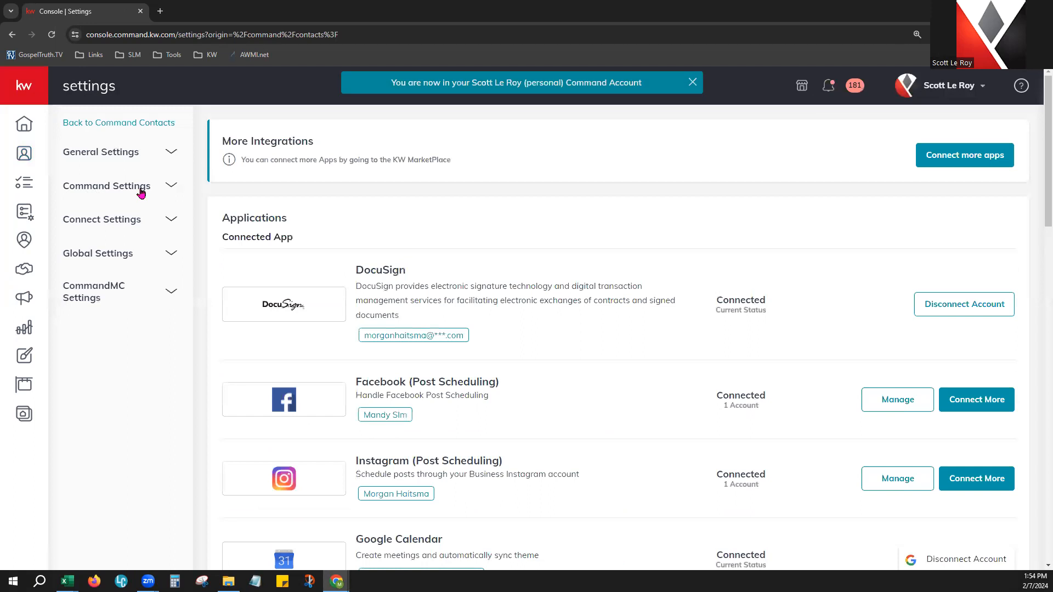
pyautogui.click(128, 193)
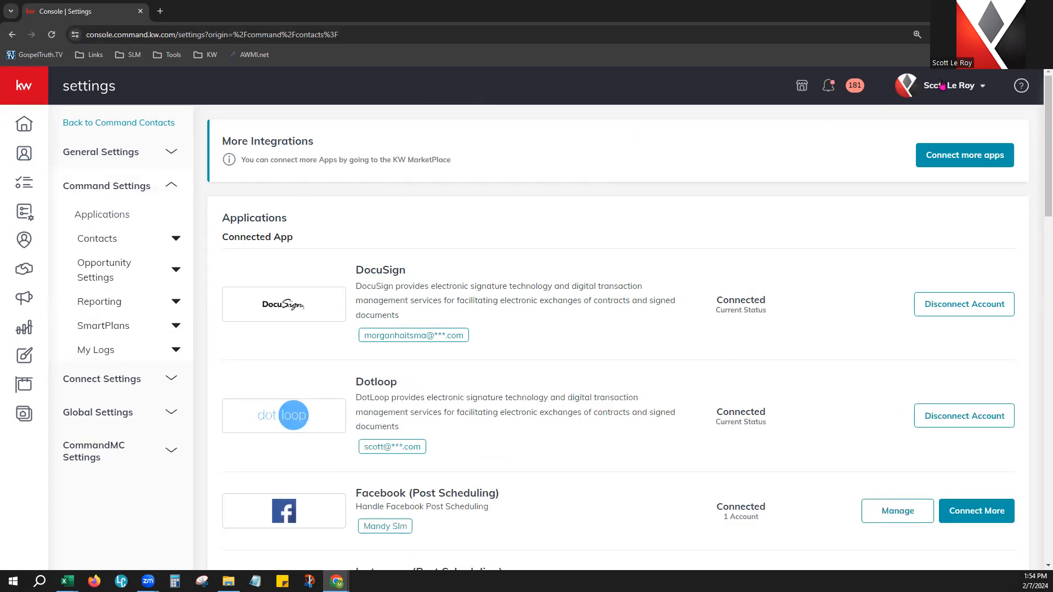
pyautogui.click(917, 86)
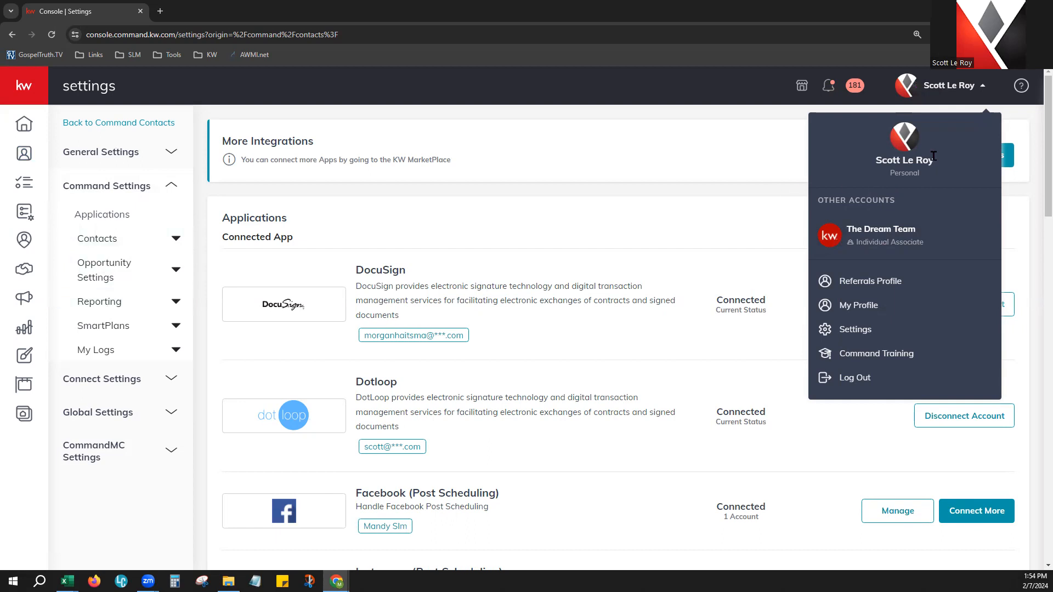
pyautogui.click(685, 139)
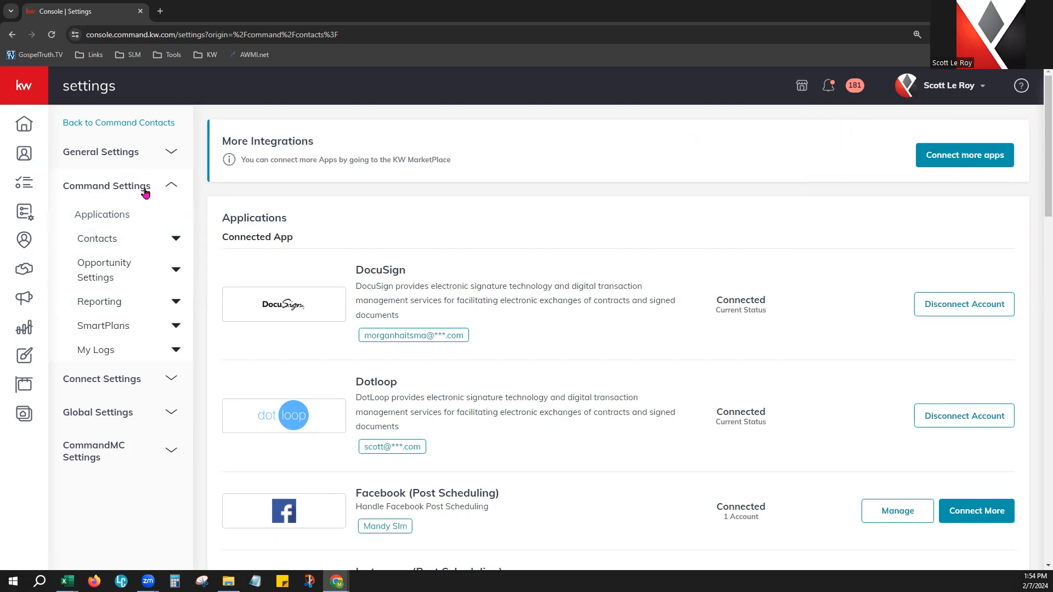
pyautogui.click(181, 242)
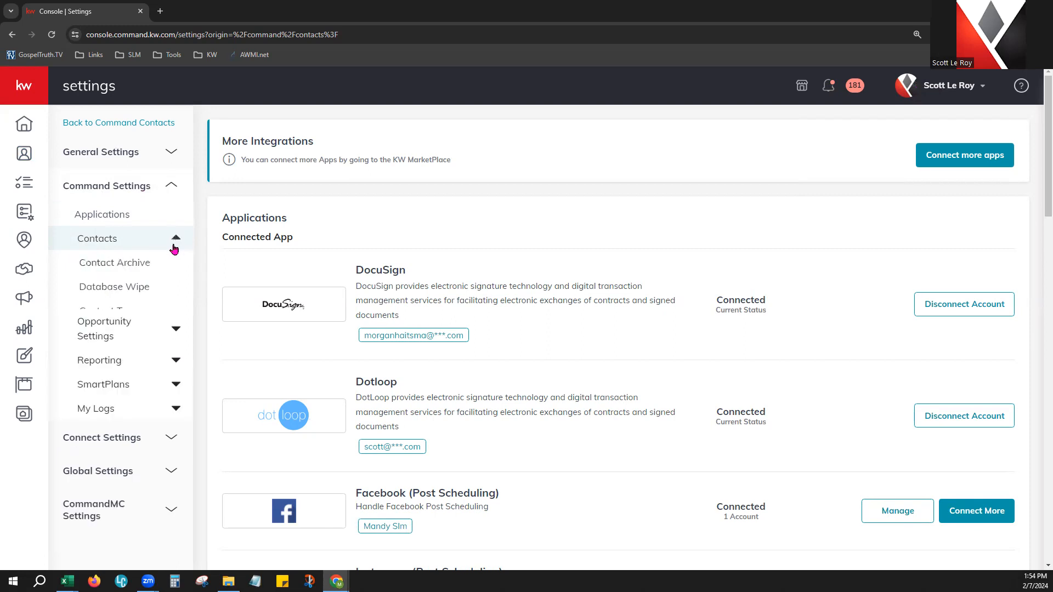
pyautogui.scroll(-2, 162, 249)
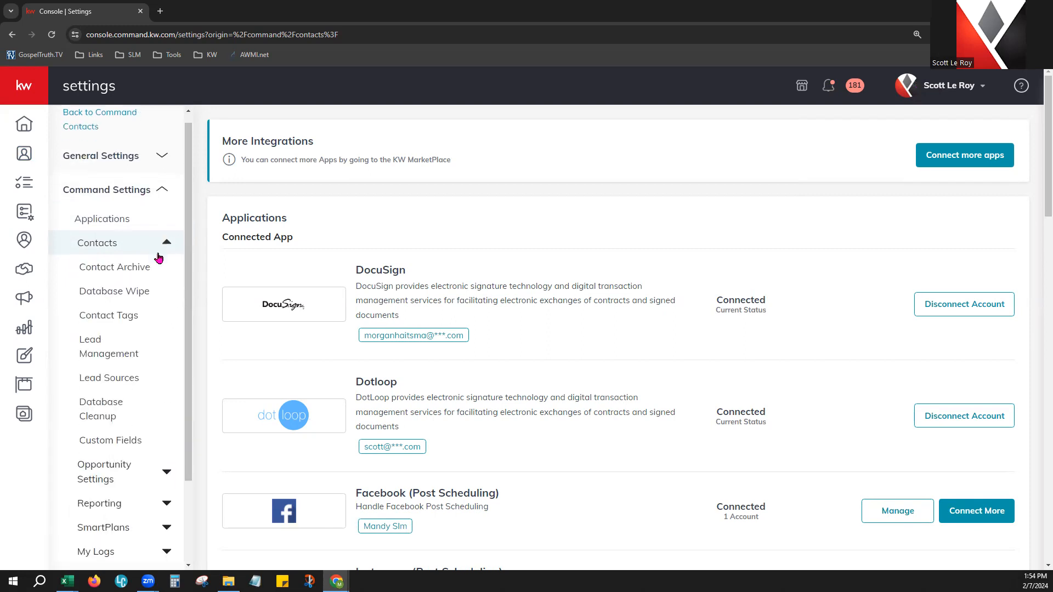
pyautogui.click(141, 167)
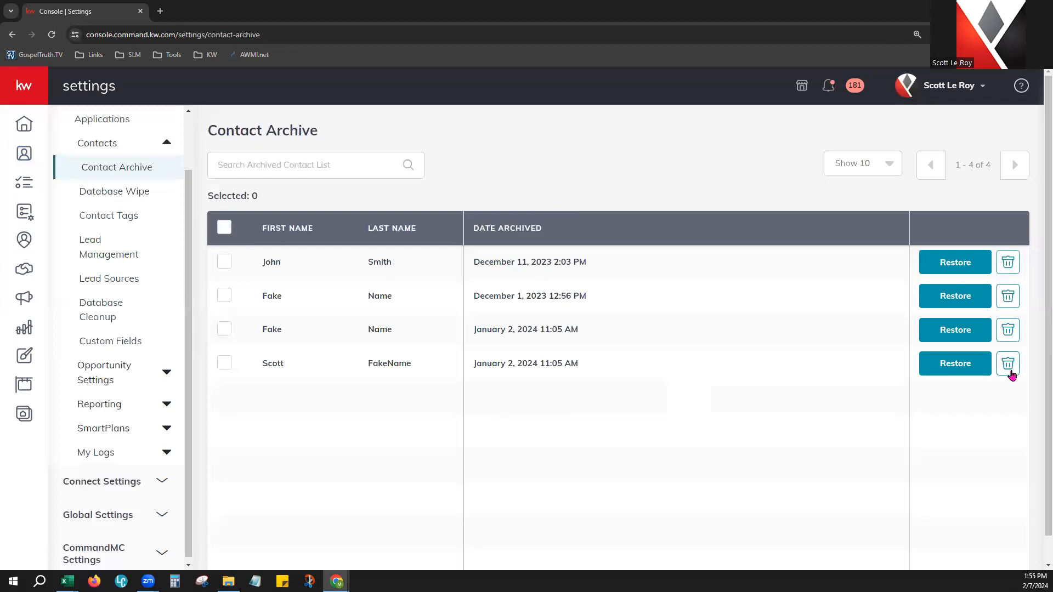
# Step: Select every archived contact to view the bulk restore and delete options, and clear the selection
pyautogui.click(224, 296)
pyautogui.click(225, 239)
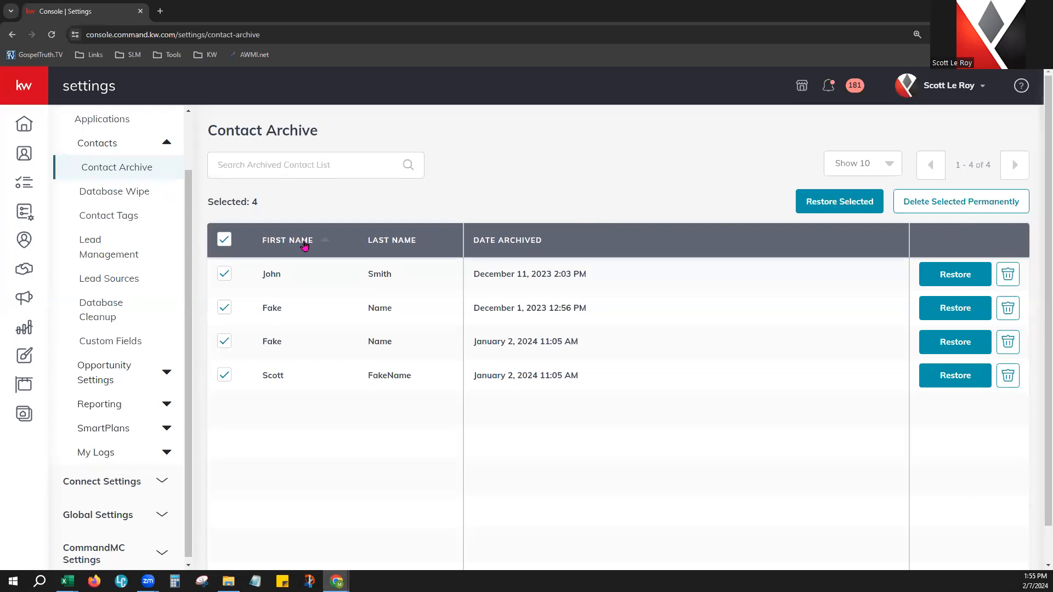
pyautogui.click(222, 239)
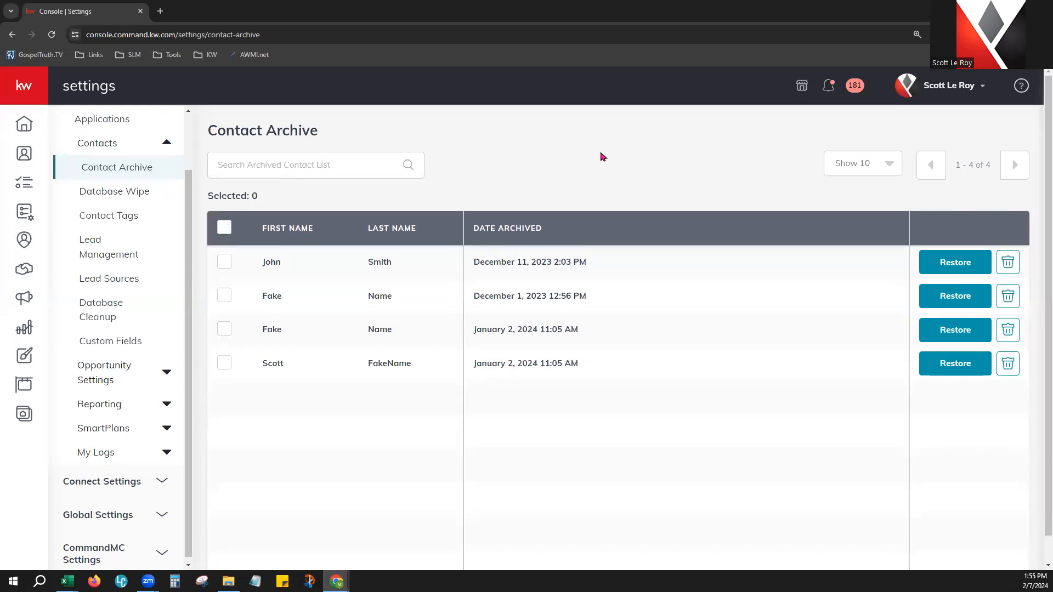
# Step: View the Database Wipe options, and return to the contacts list to view its export options
pyautogui.click(143, 201)
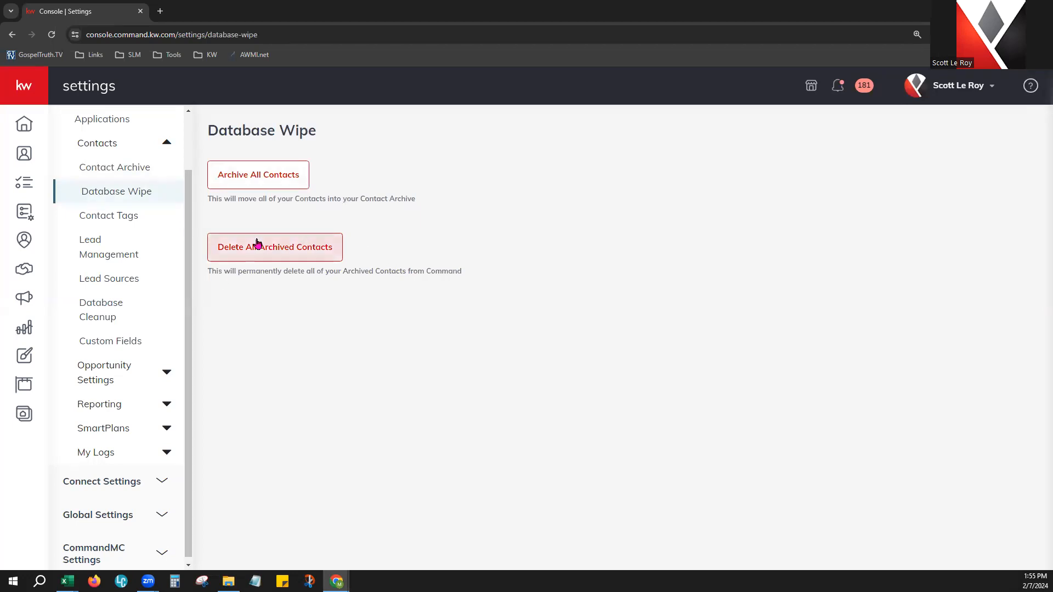
pyautogui.click(23, 158)
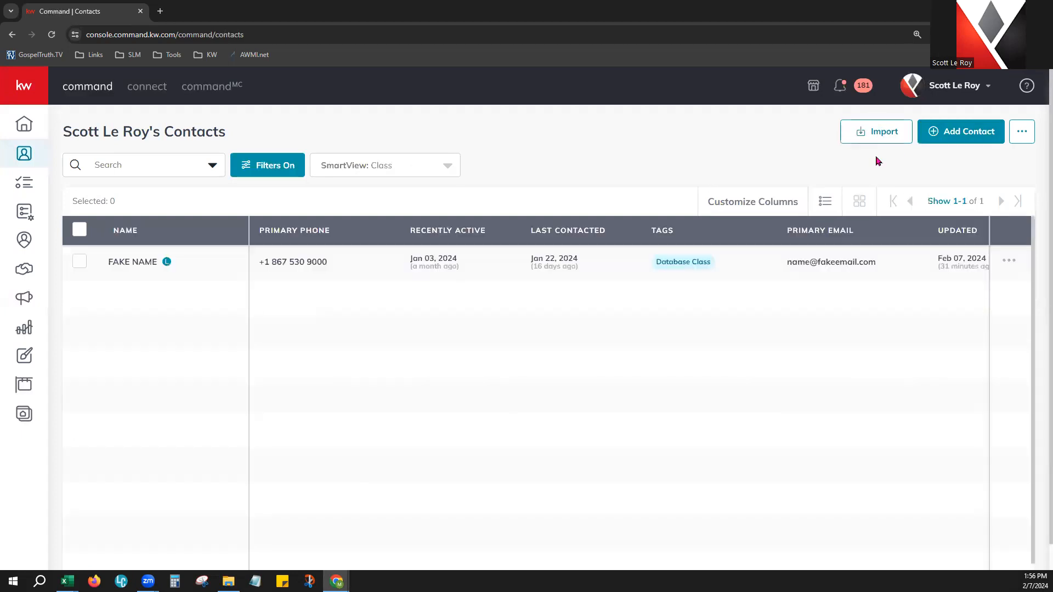
pyautogui.click(1021, 137)
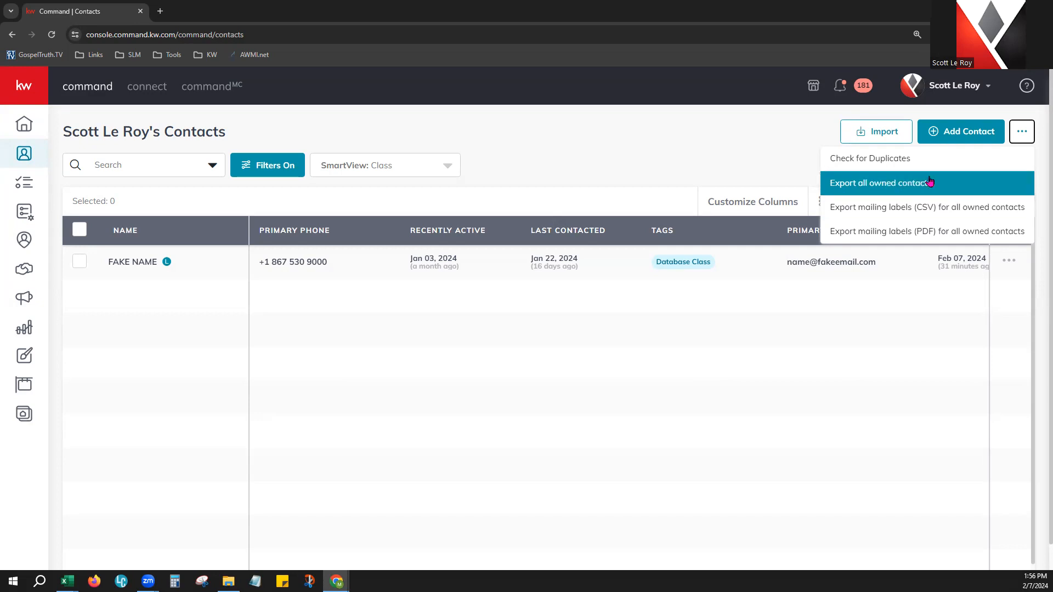
# Step: Return to the contact section of the Command Settings and open the Contact Tags page
pyautogui.click(943, 87)
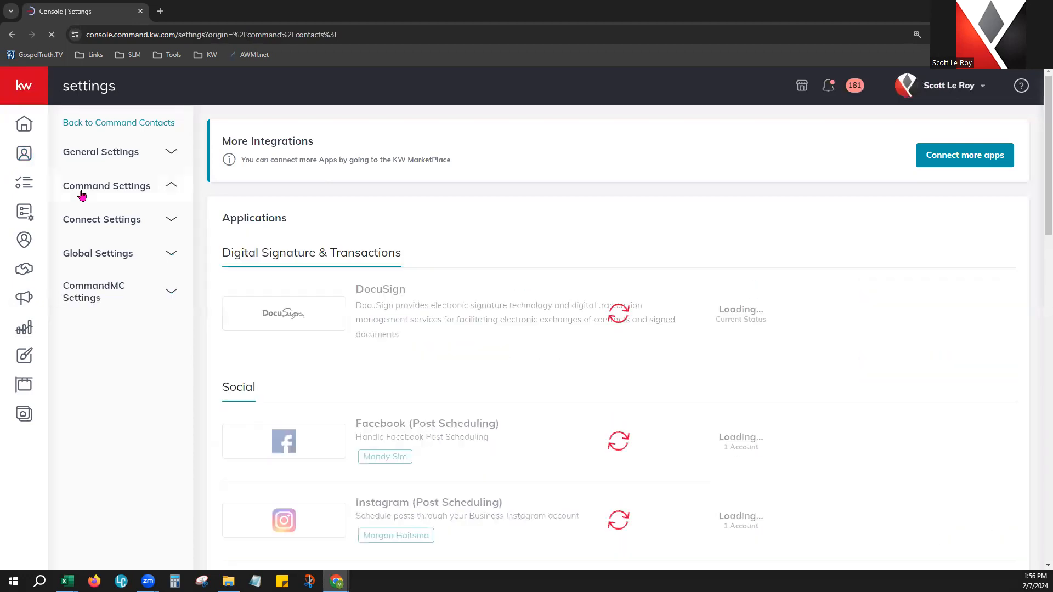
pyautogui.click(81, 192)
pyautogui.click(104, 241)
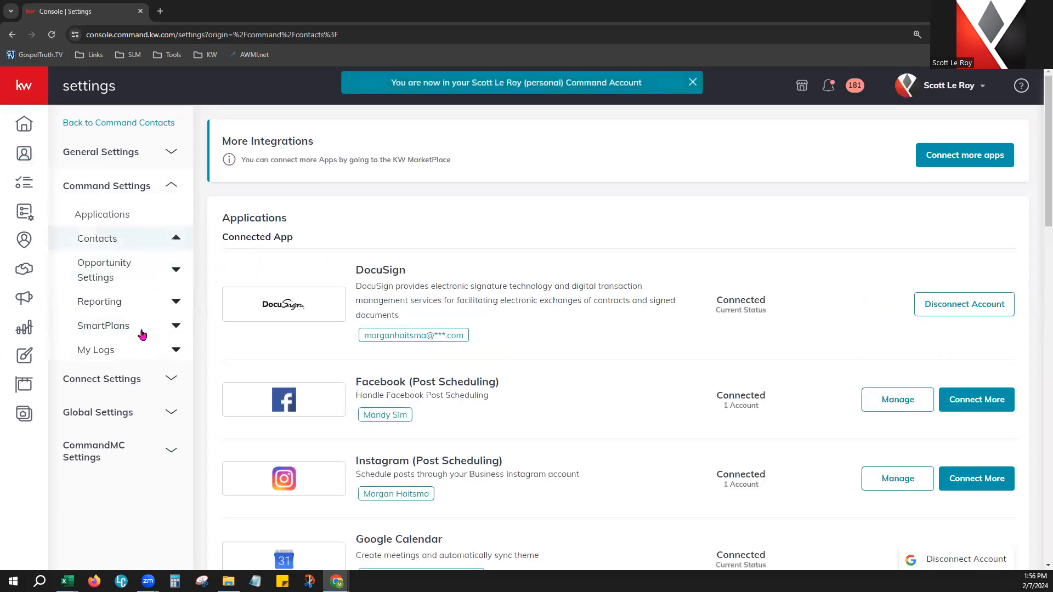
pyautogui.click(114, 280)
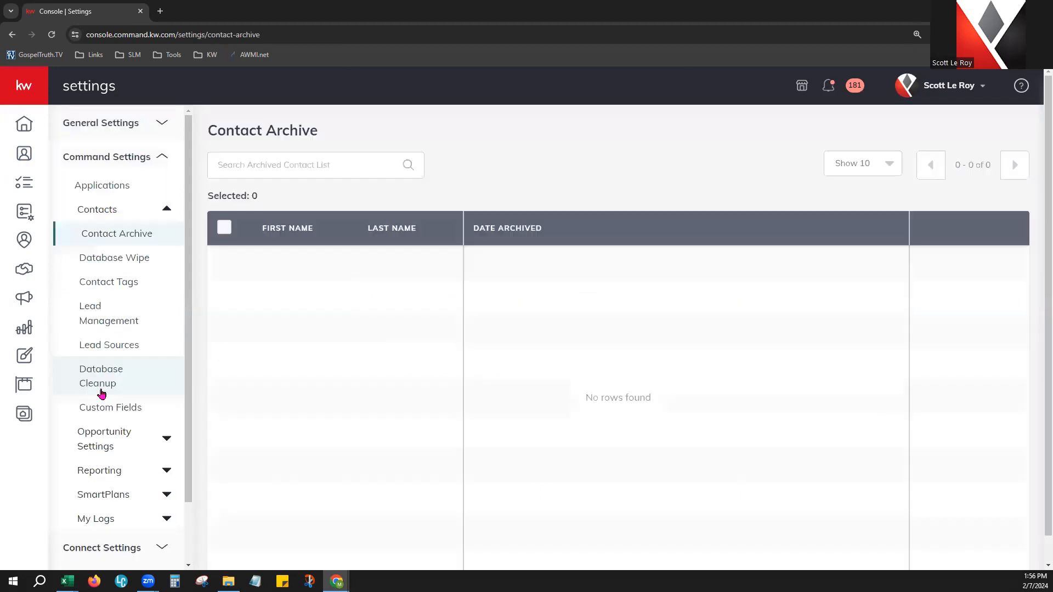
pyautogui.click(143, 271)
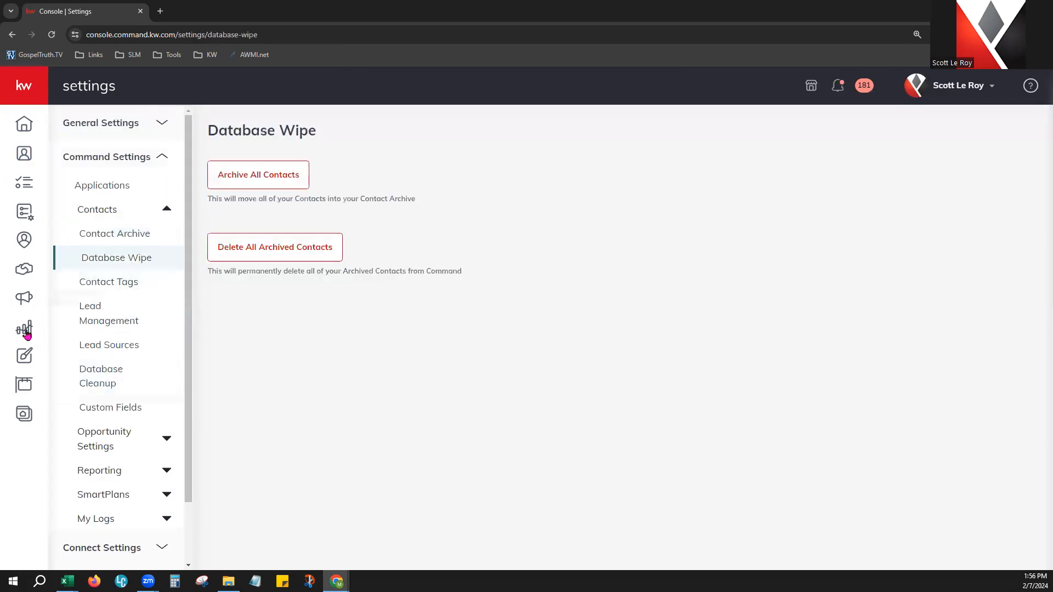
pyautogui.click(128, 283)
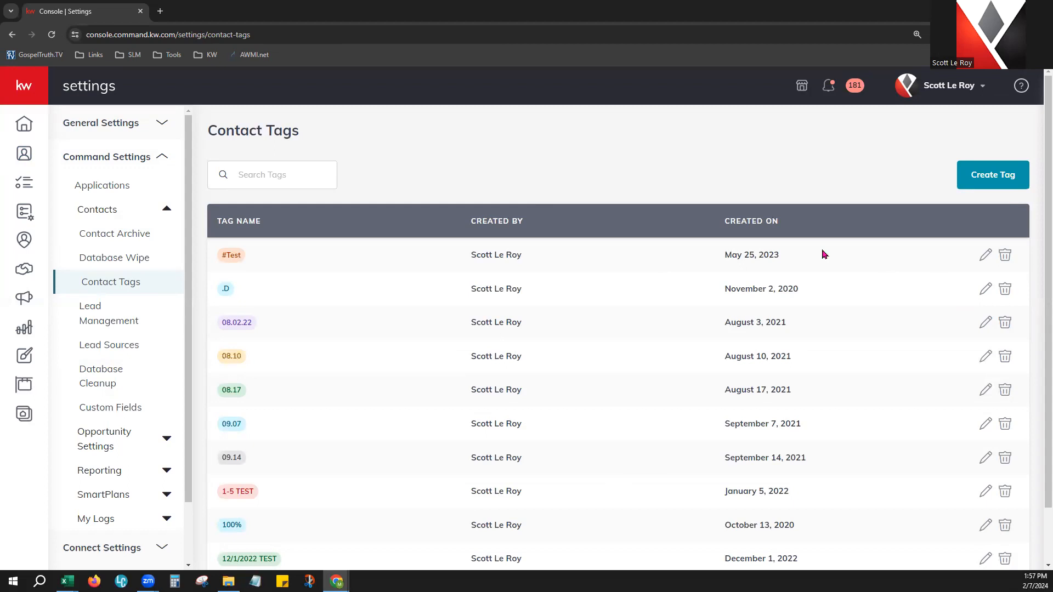
# Step: Show more tags per page and sort the contact tags by creation date, oldest first
pyautogui.click(773, 225)
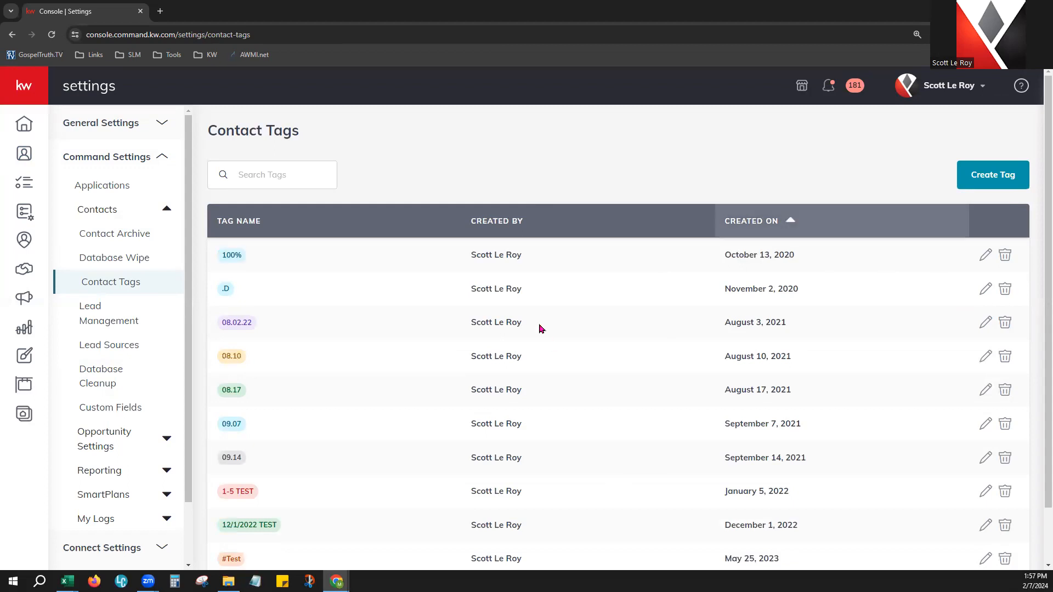
pyautogui.click(740, 233)
pyautogui.scroll(-2, 725, 380)
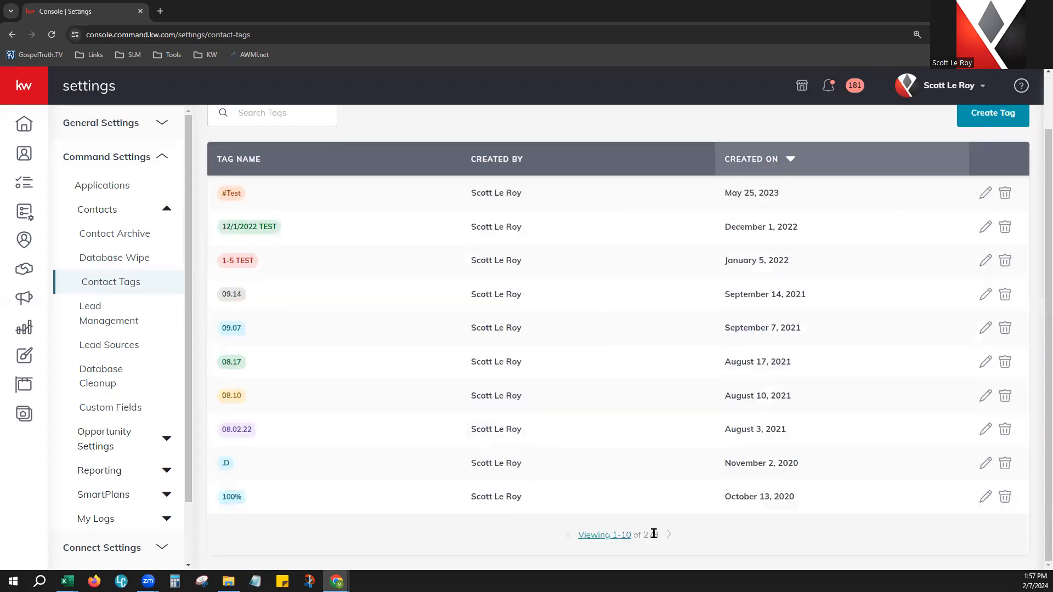
pyautogui.scroll(2, 877, 302)
pyautogui.scroll(-2, 618, 540)
pyautogui.click(609, 536)
pyautogui.click(618, 510)
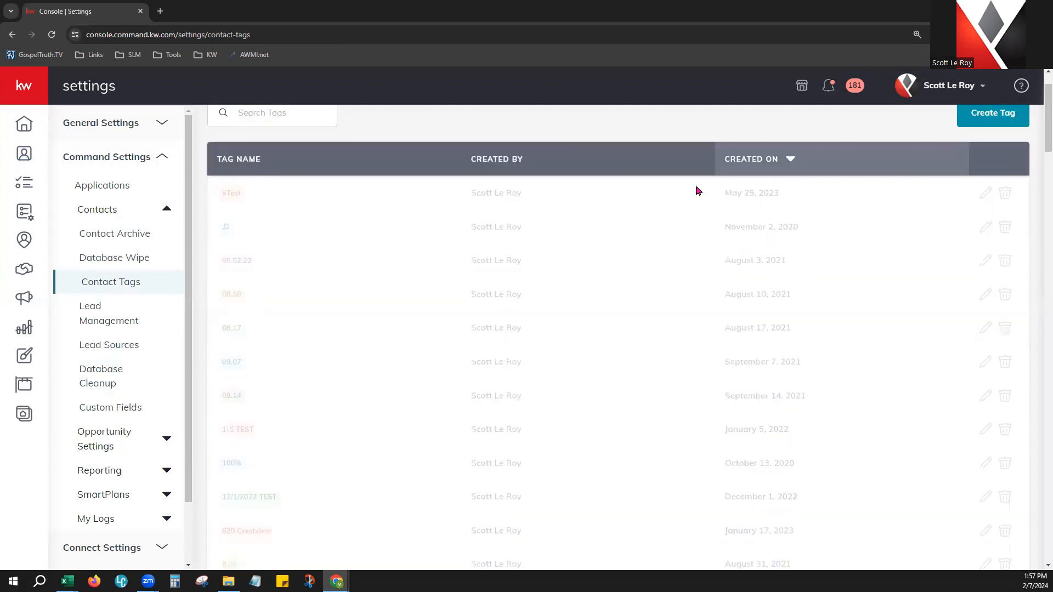
pyautogui.click(754, 160)
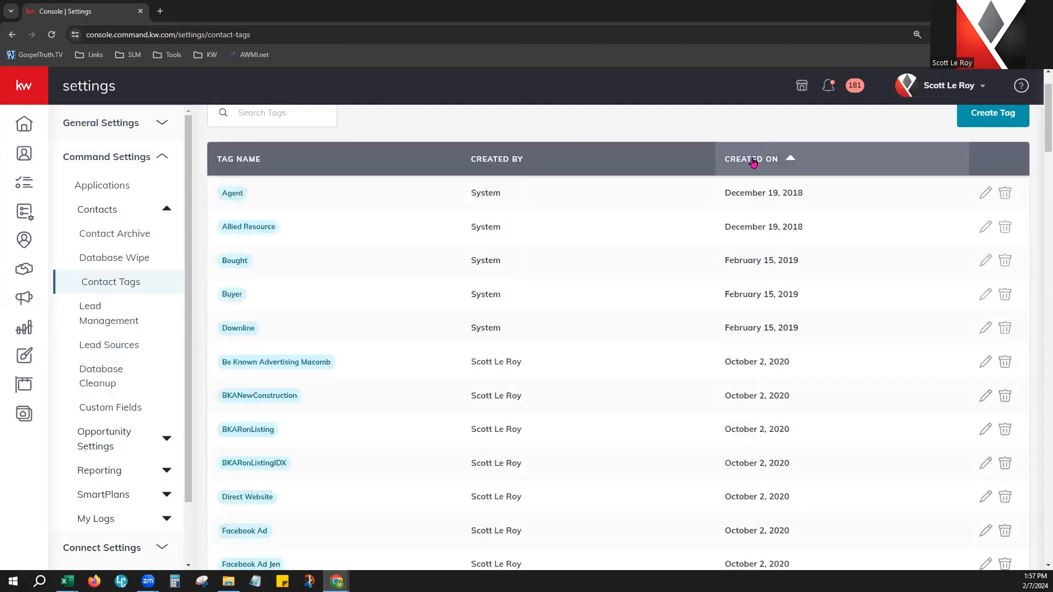
# Step: Examine the system-created tags at the start of the contact tag list
pyautogui.scroll(2, 696, 313)
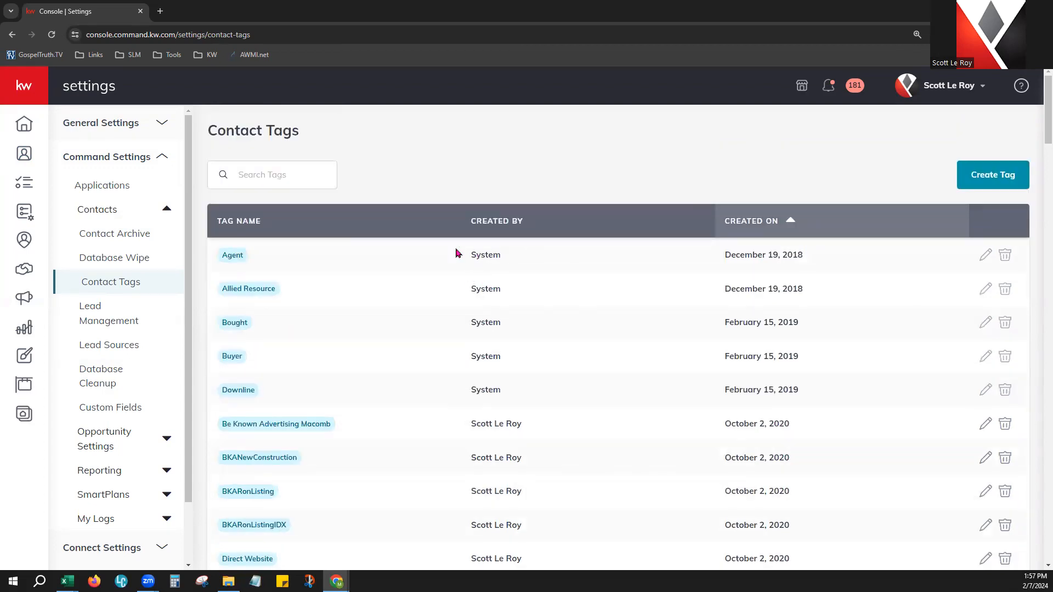
pyautogui.moveTo(222, 255); pyautogui.dragTo(246, 260)
pyautogui.click(331, 303)
pyautogui.scroll(-1, 571, 395)
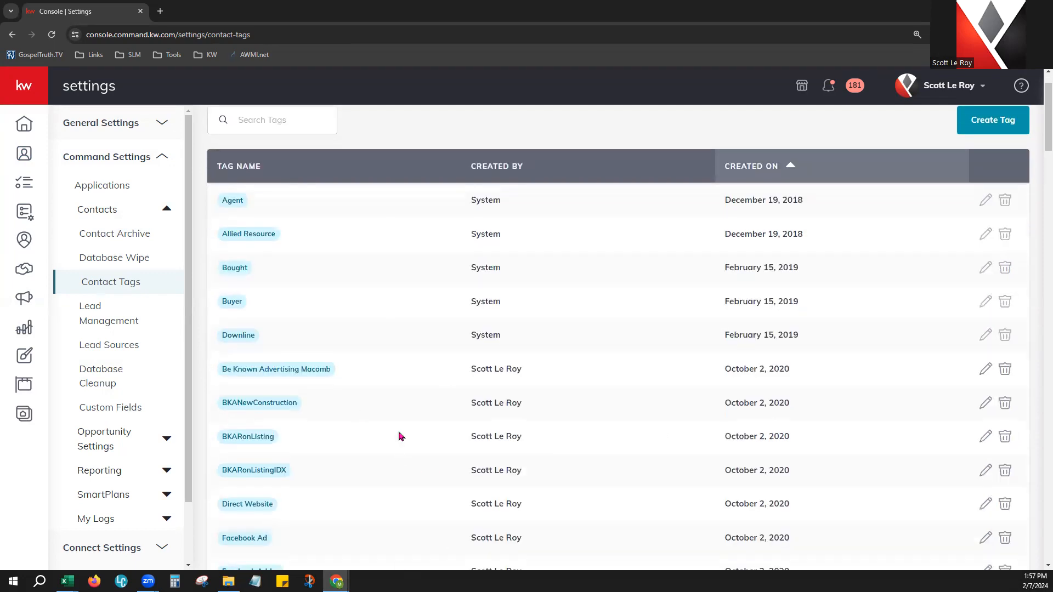
pyautogui.scroll(1, 610, 447)
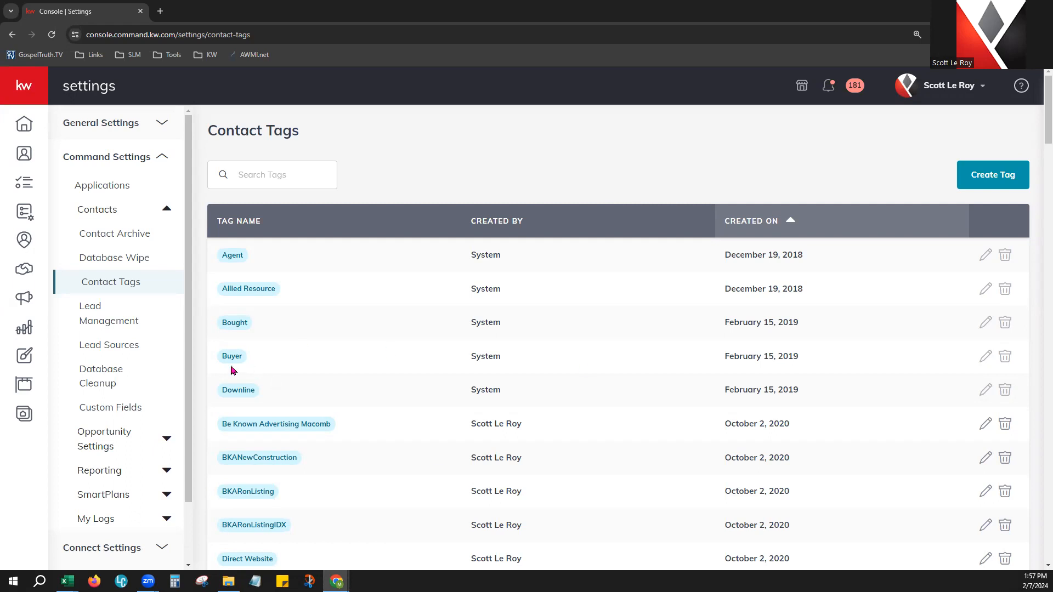
# Step: Open the Lead Management settings and review the existing Event Follow Up rule
pyautogui.click(126, 326)
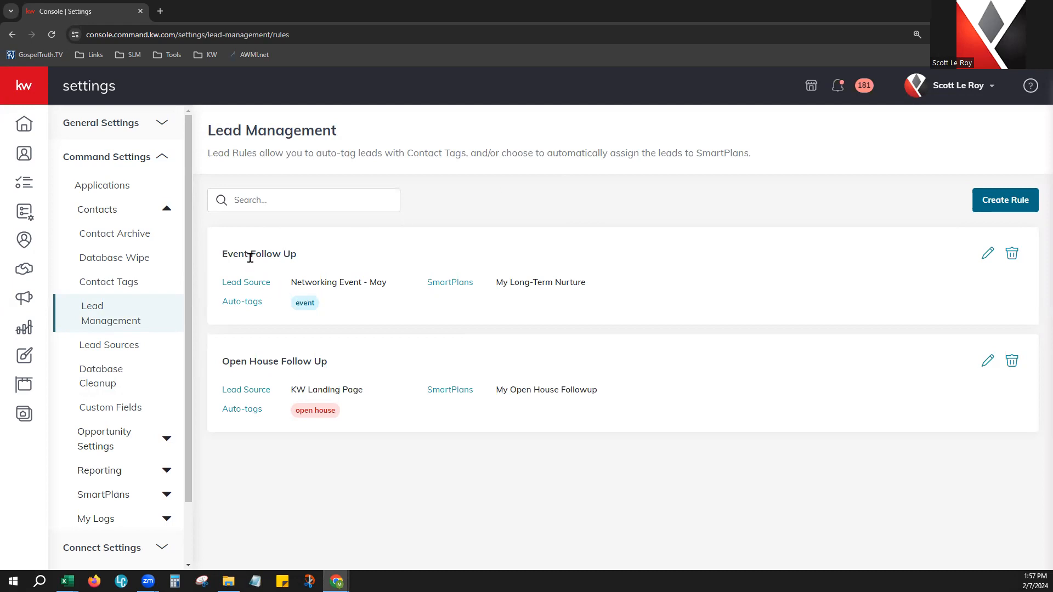
pyautogui.moveTo(233, 256); pyautogui.dragTo(294, 254)
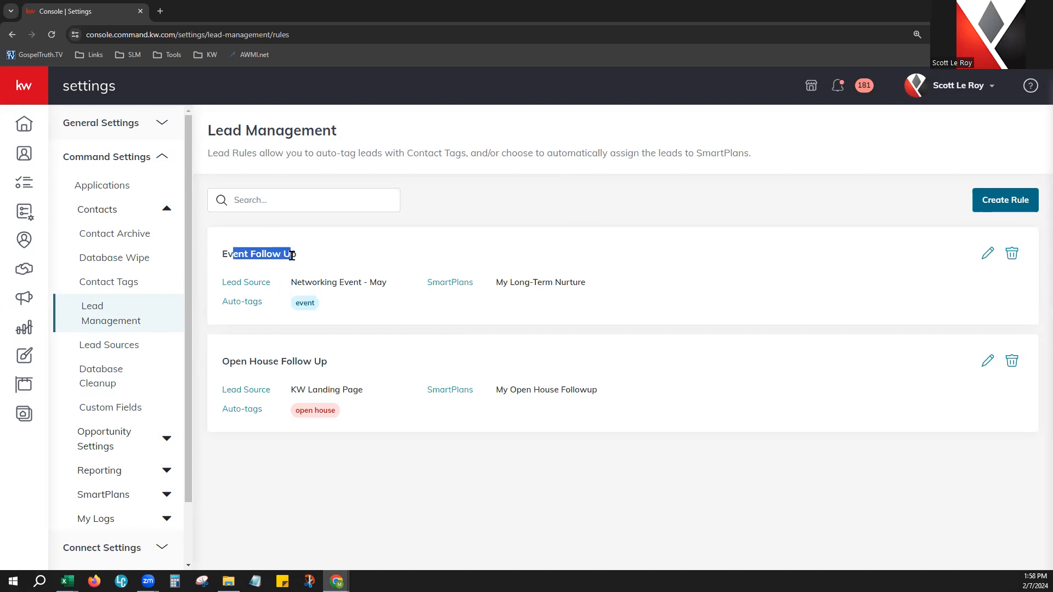
pyautogui.click(402, 351)
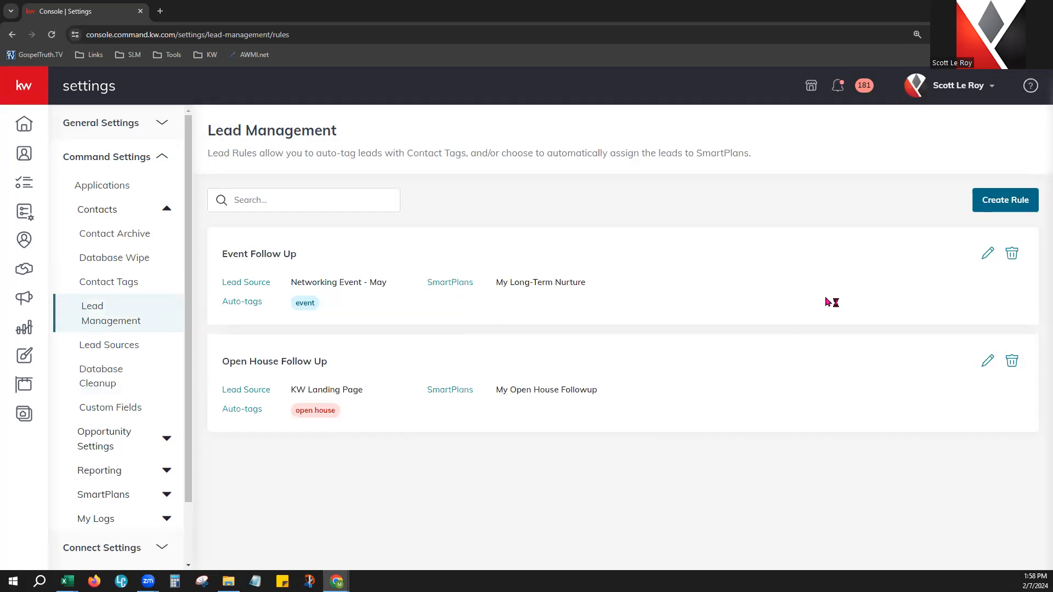
# Step: Start a new lead management rule titled "Website Lead" and review its lead source question
pyautogui.click(1008, 202)
pyautogui.click(431, 201)
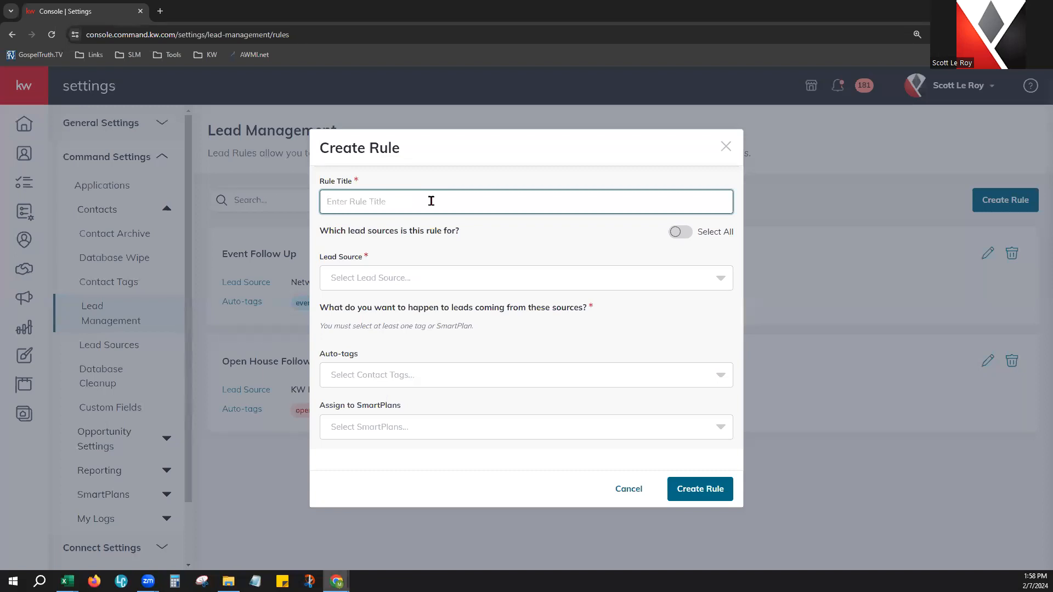
pyautogui.write('Website Lead')
pyautogui.moveTo(337, 237); pyautogui.dragTo(467, 241)
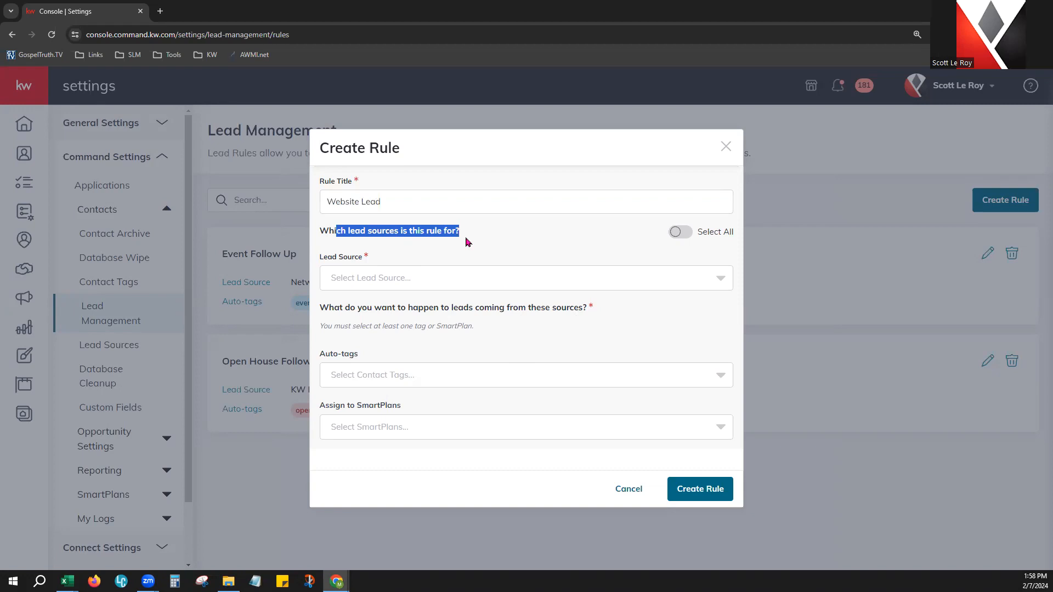
pyautogui.click(467, 242)
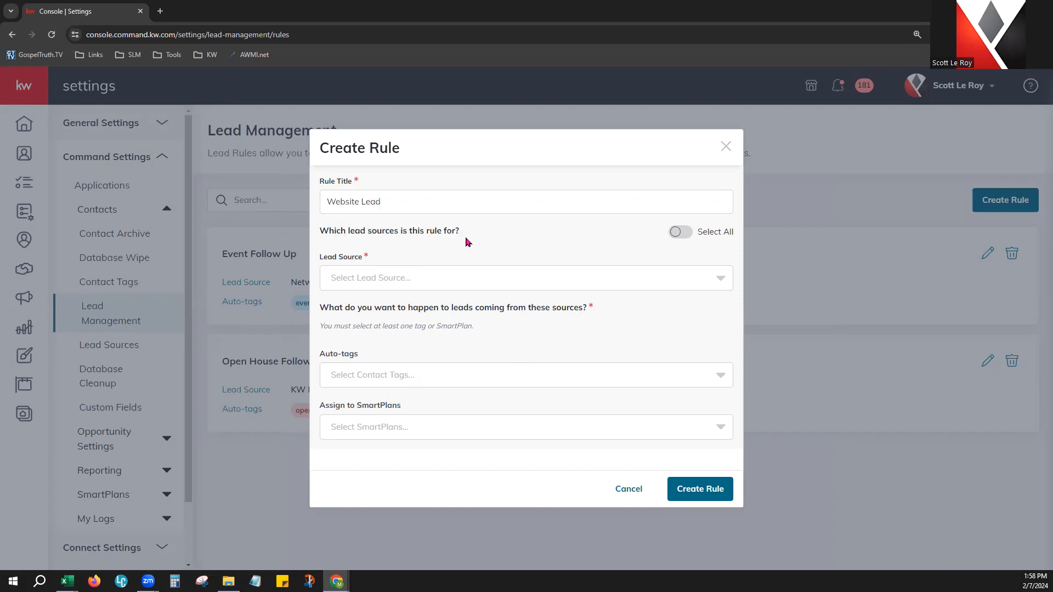
# Step: Set the new rule's lead source to Contact Form (site)
pyautogui.click(406, 277)
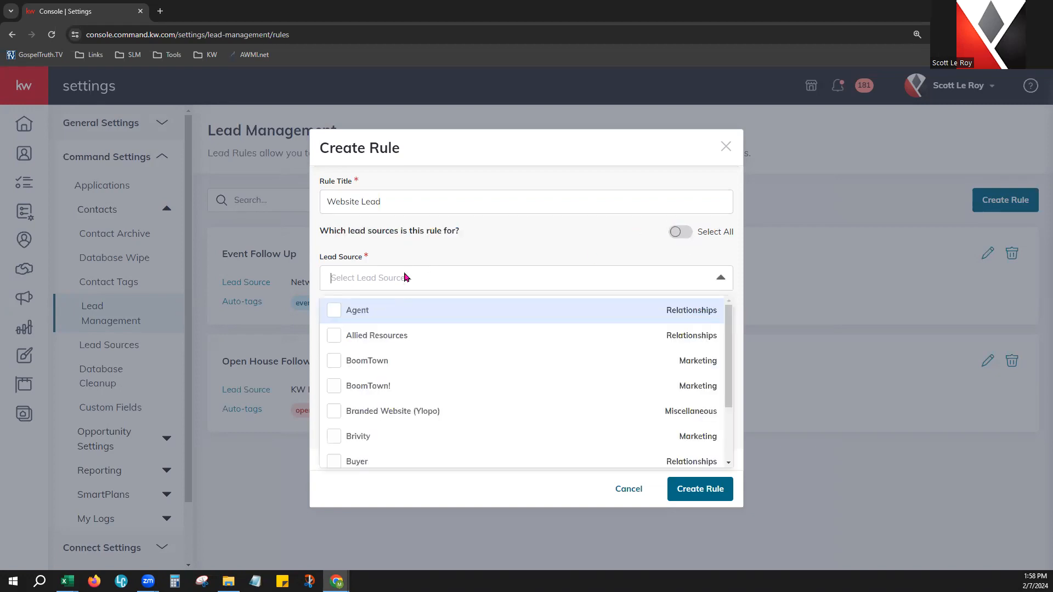
pyautogui.scroll(-6, 444, 400)
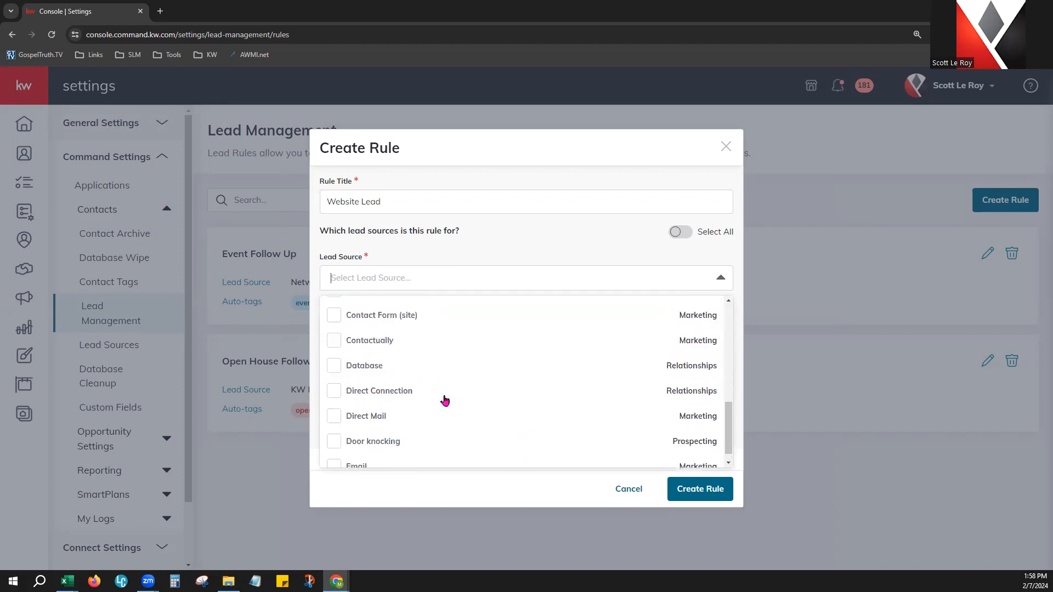
pyautogui.scroll(-1, 444, 399)
pyautogui.scroll(2, 444, 400)
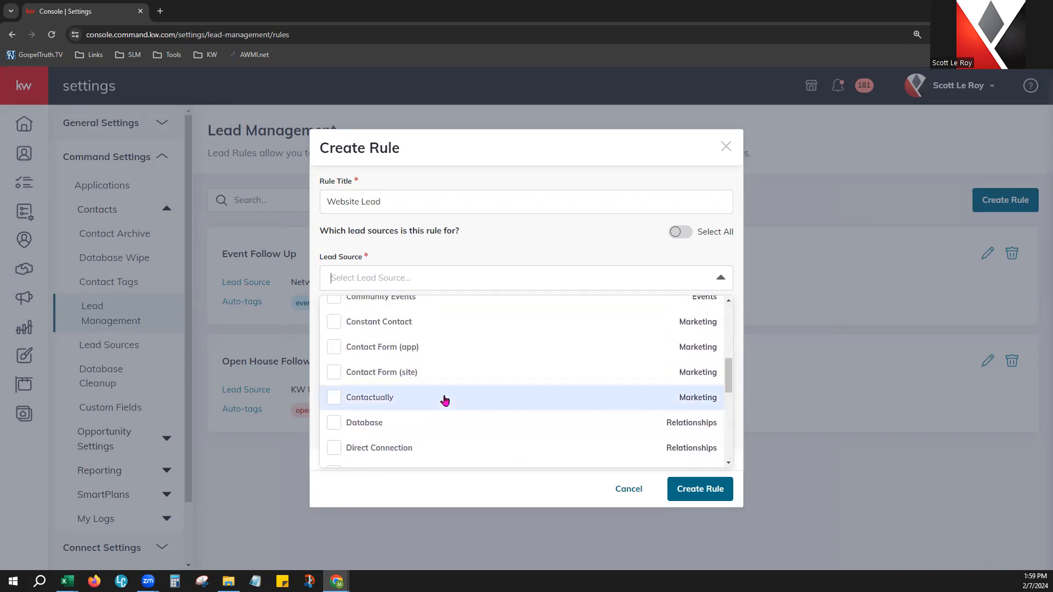
pyautogui.scroll(1, 444, 400)
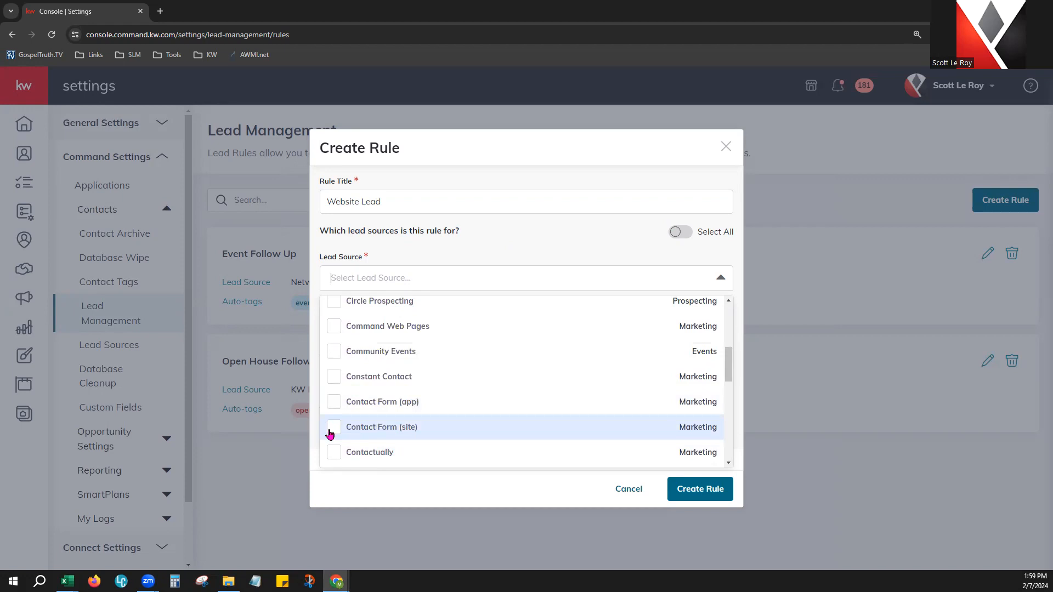
pyautogui.click(332, 427)
pyautogui.click(549, 257)
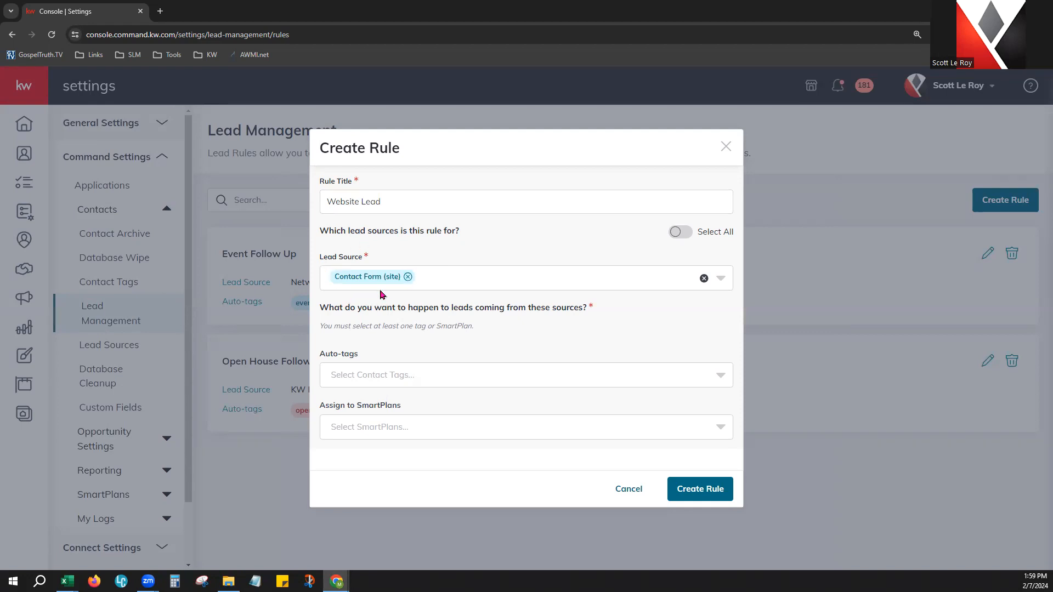
# Step: Create a custom tag named "Website Lead" and apply it as the new rule's auto-tag
pyautogui.click(424, 379)
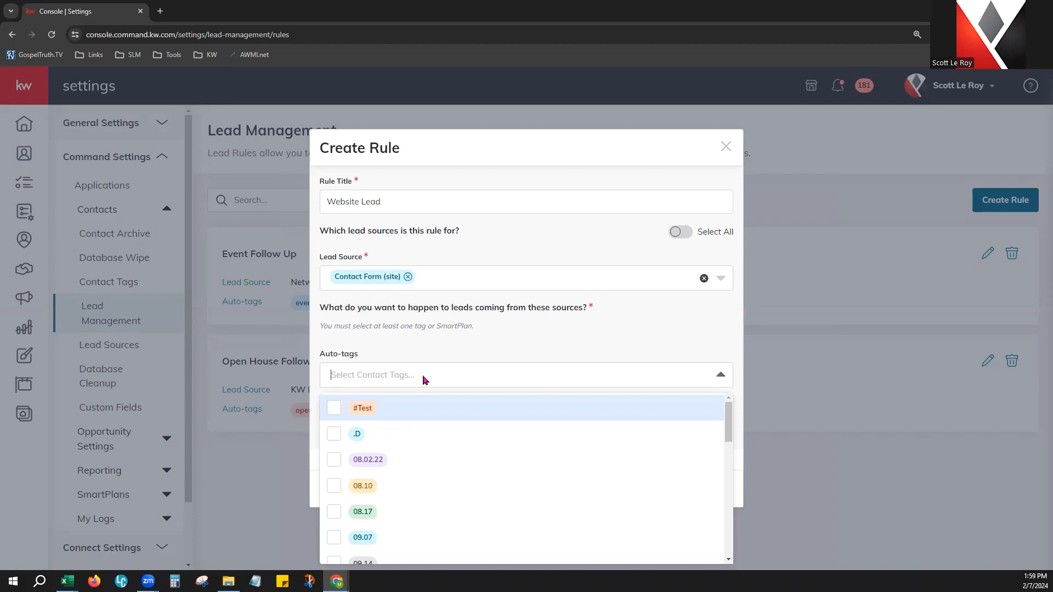
pyautogui.write('Websie')
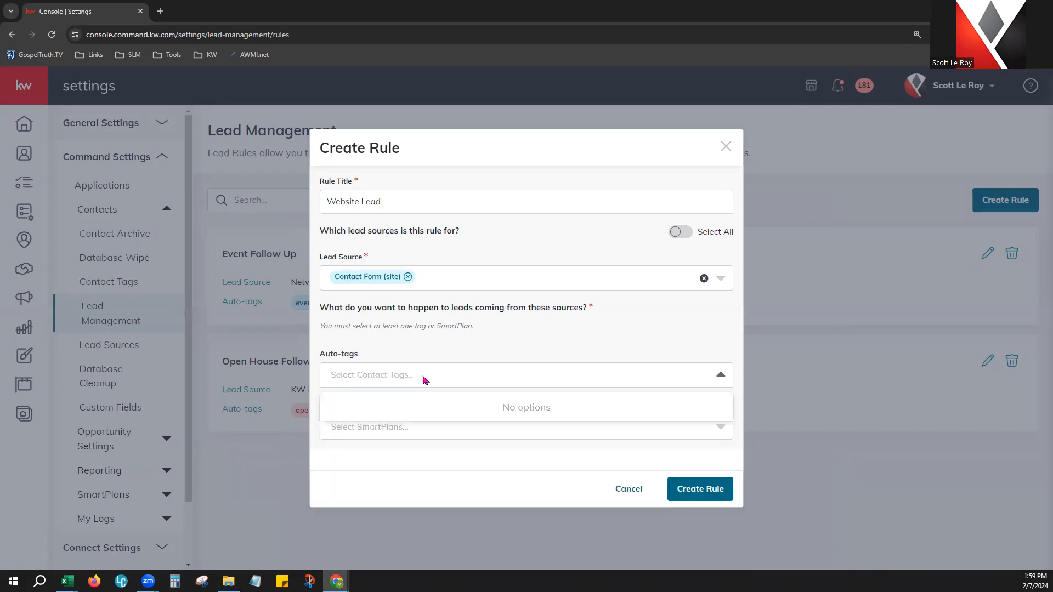
pyautogui.press('BackSpace')
pyautogui.write('te Lead')
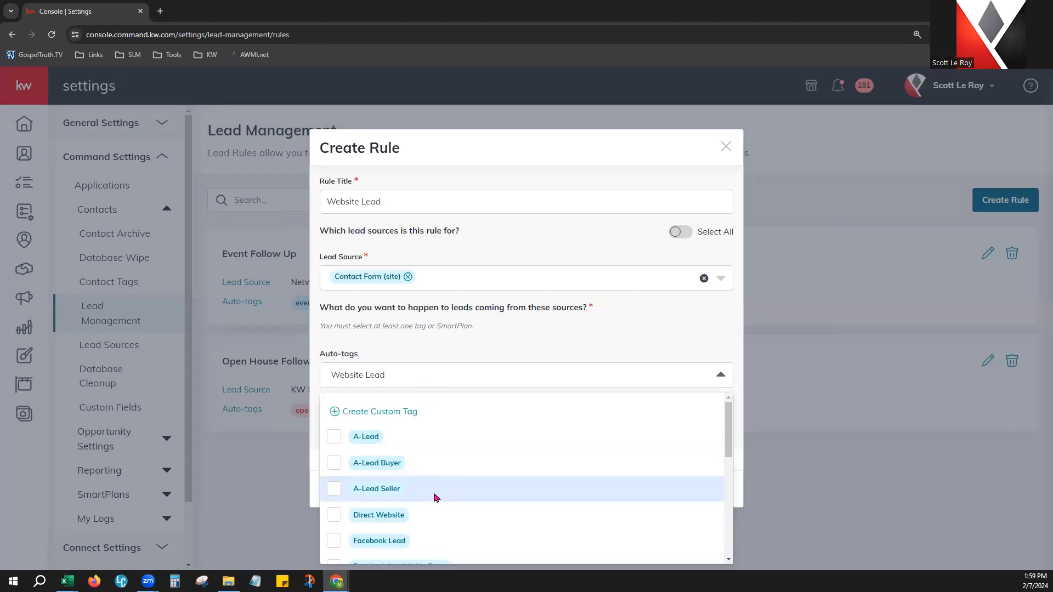
pyautogui.scroll(-2, 405, 542)
pyautogui.scroll(2, 379, 449)
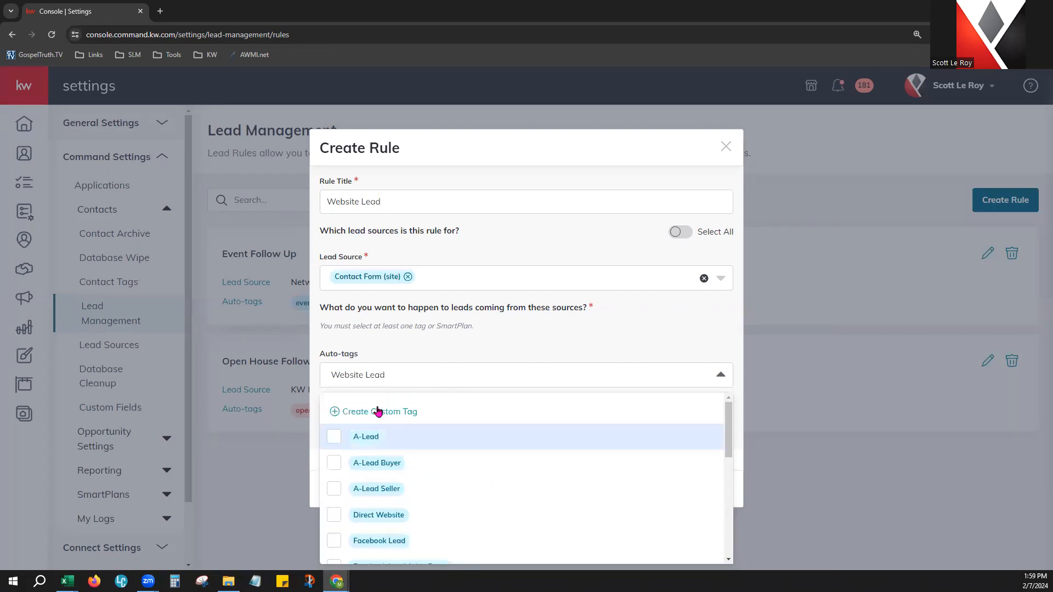
pyautogui.click(370, 412)
pyautogui.click(372, 418)
pyautogui.click(686, 361)
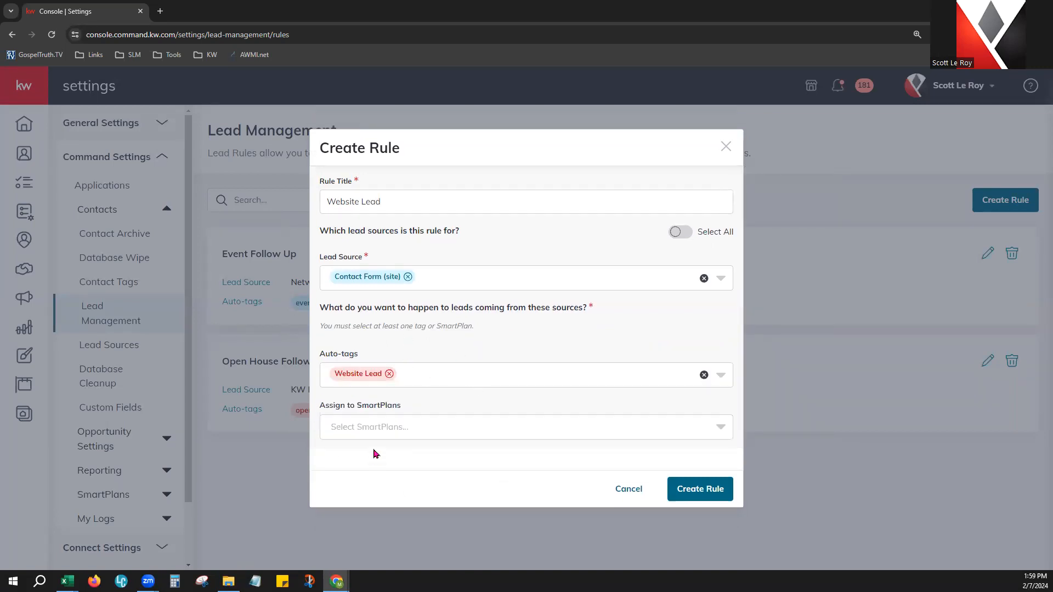
# Step: Assign Test SmartPlan to the new rule, and cancel the rule without creating it
pyautogui.click(383, 428)
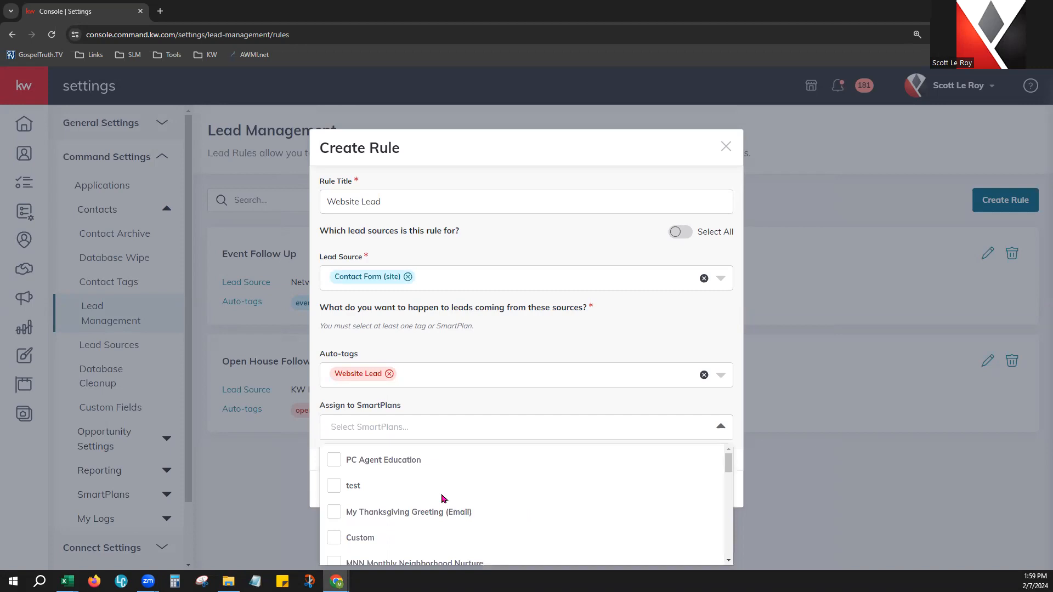
pyautogui.scroll(-2, 443, 498)
pyautogui.scroll(-1, 444, 498)
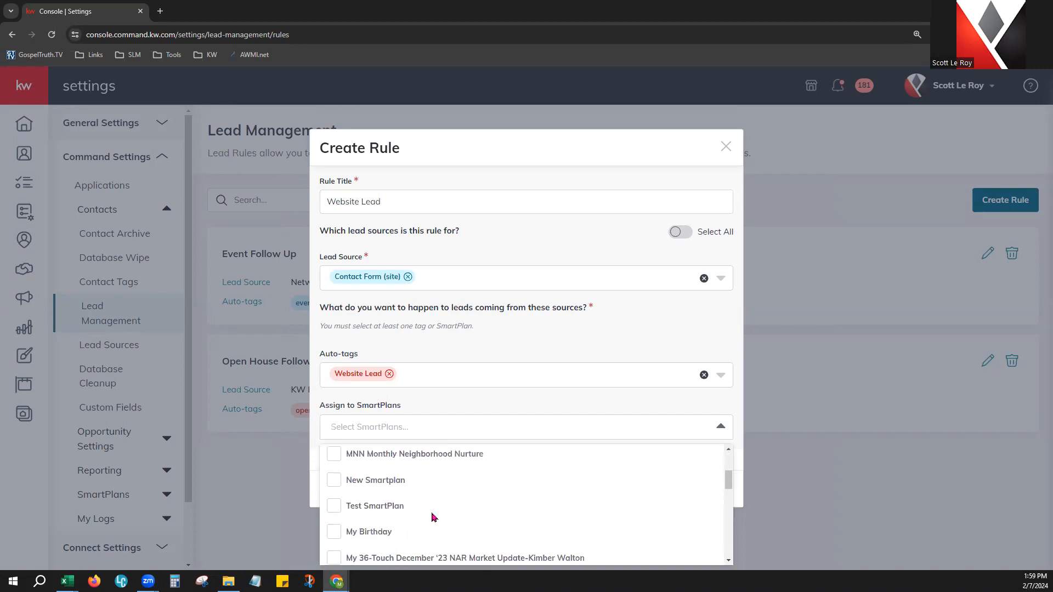
pyautogui.click(333, 512)
pyautogui.click(603, 409)
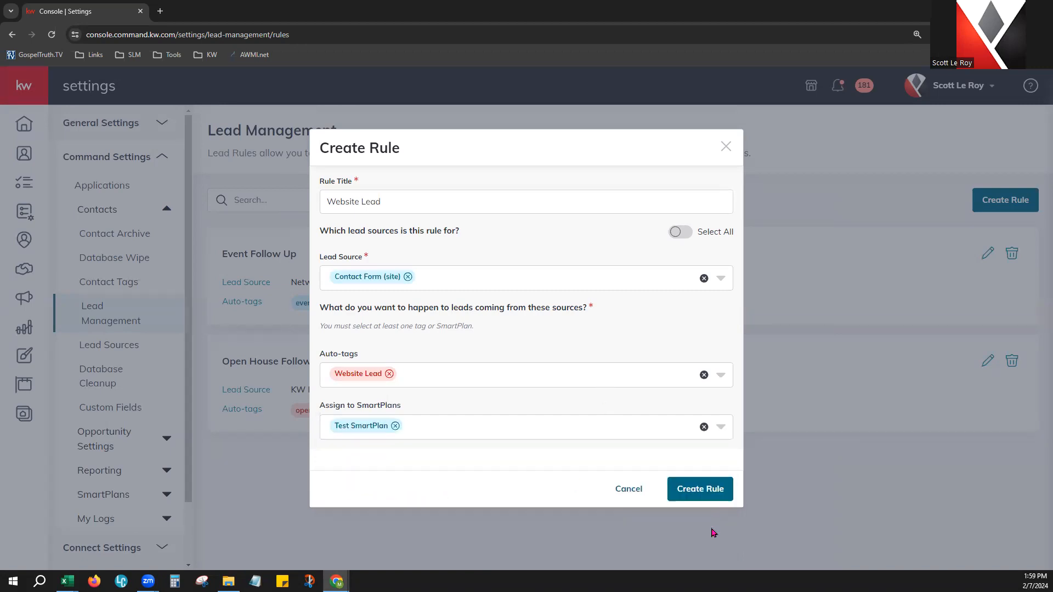
pyautogui.click(635, 490)
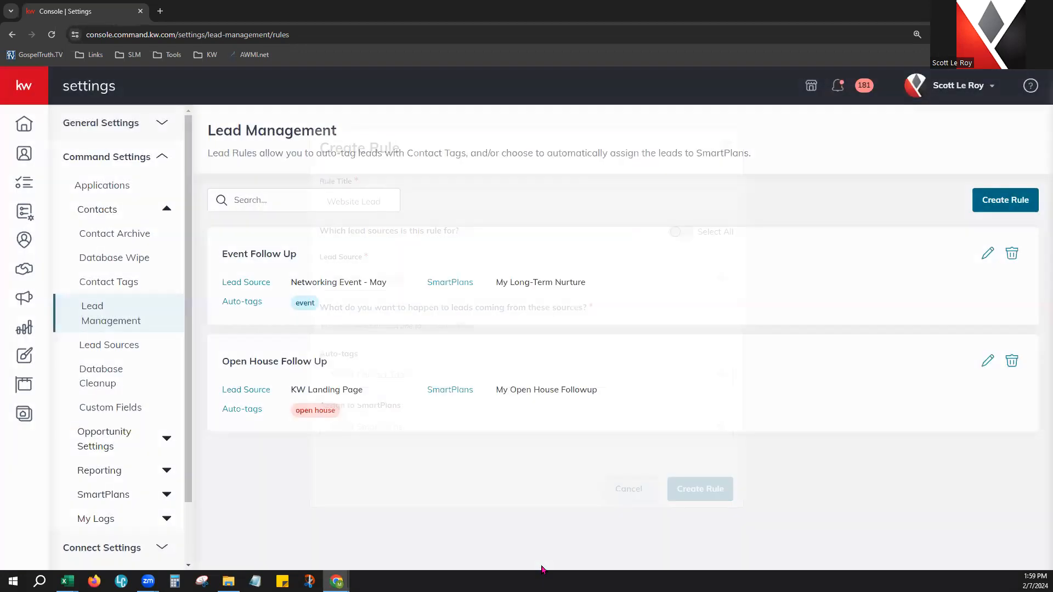
# Step: Review the Lead Sources settings and open the Database Cleanup list of potential duplicates
pyautogui.click(140, 347)
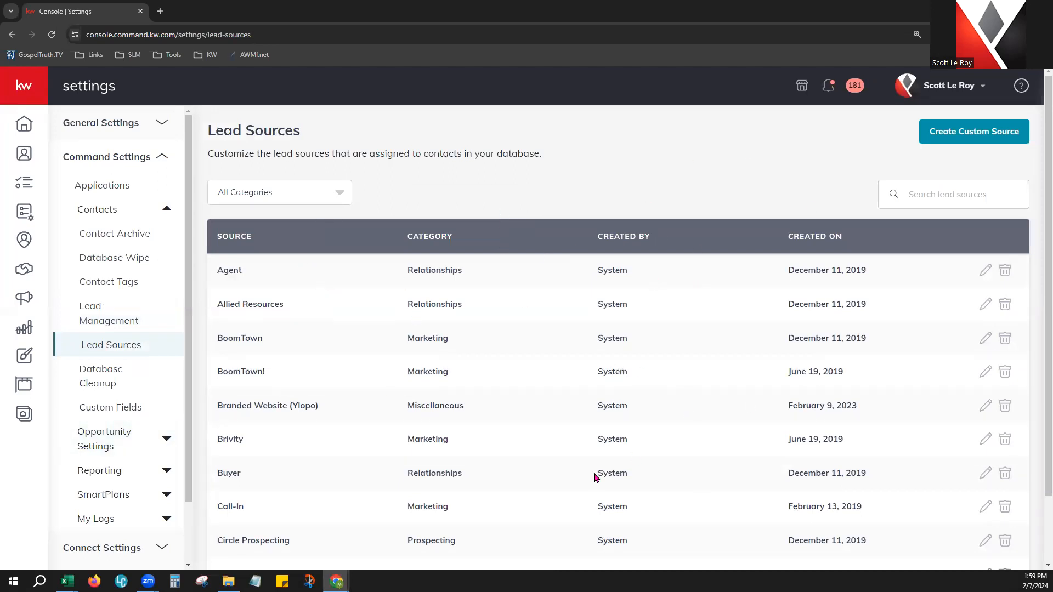
pyautogui.click(117, 377)
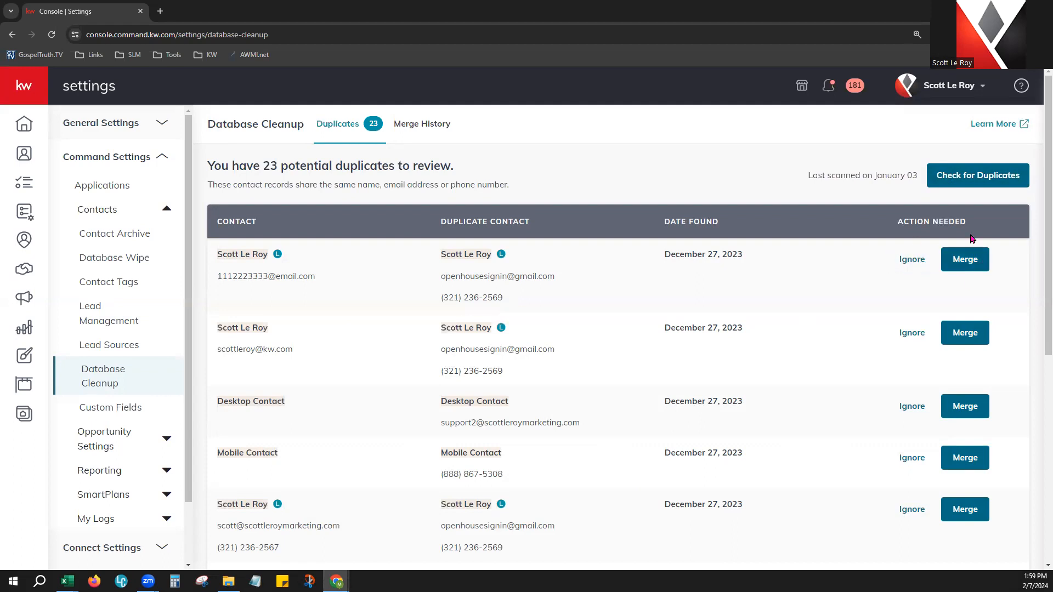
# Step: Try each contact of the first duplicate pair as the primary, compare their additional fields, and cancel the merge
pyautogui.click(971, 260)
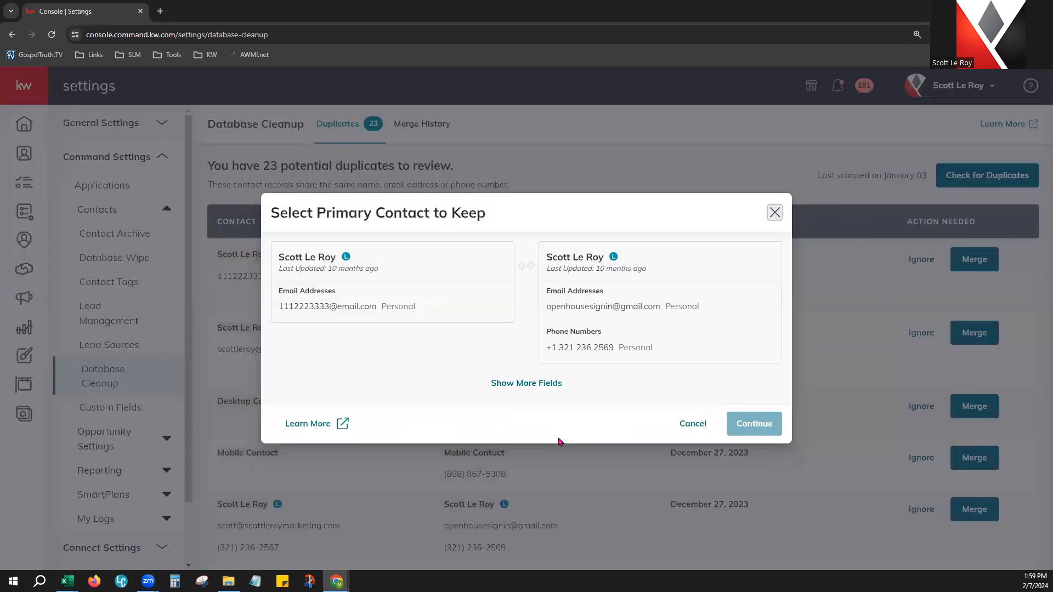
pyautogui.click(370, 267)
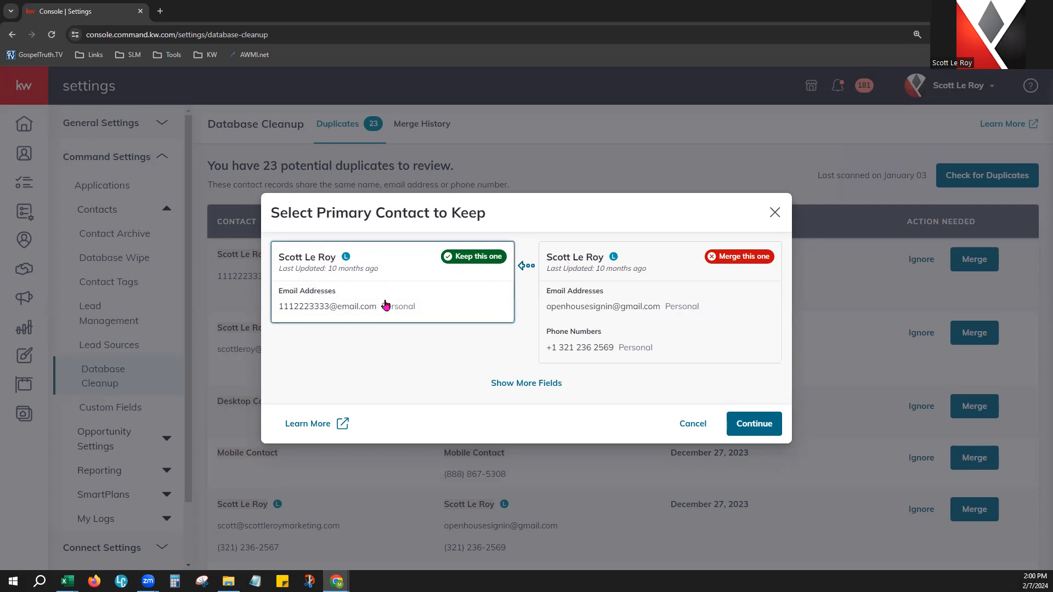
pyautogui.click(667, 262)
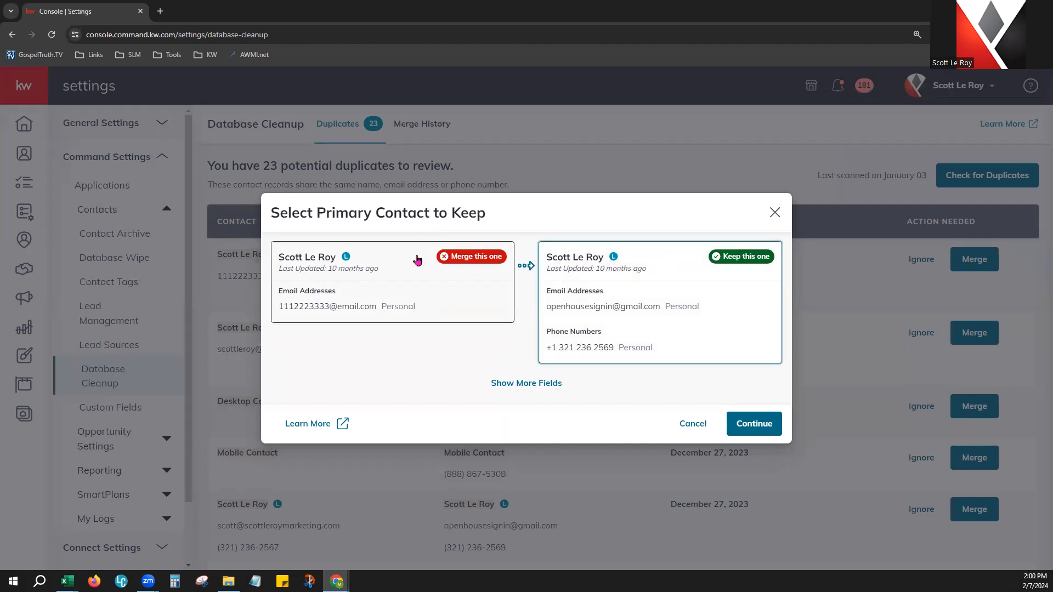
pyautogui.click(501, 384)
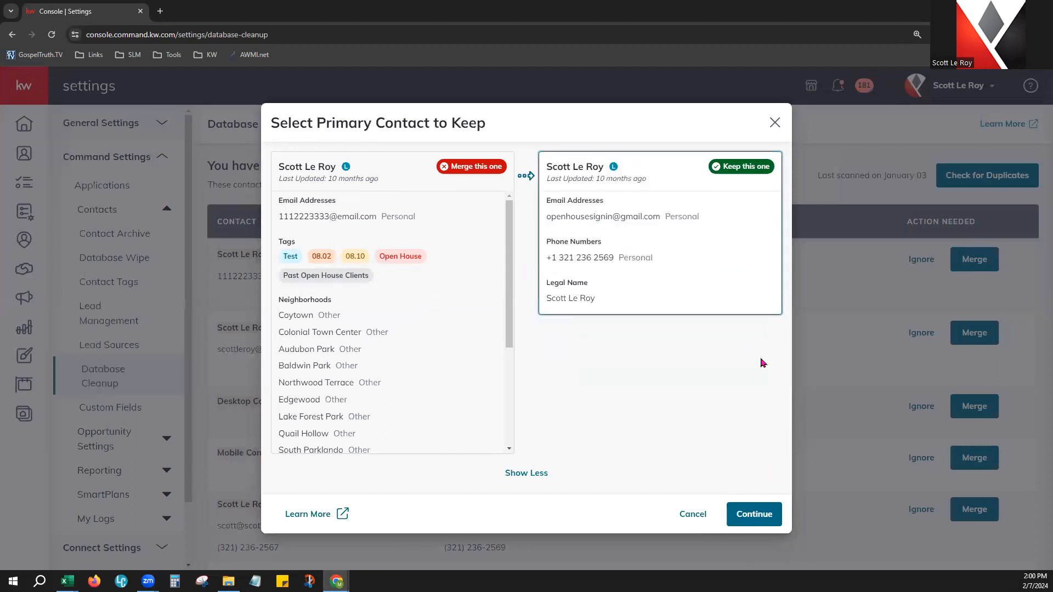
pyautogui.click(693, 514)
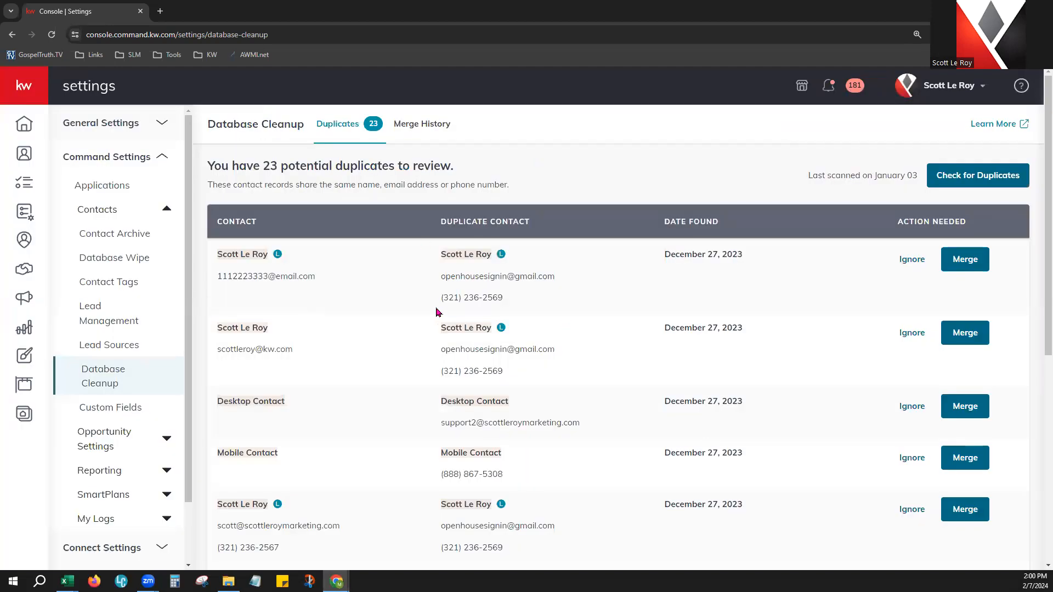
# Step: Start a new contact custom field named "Pie Giveaway" with the field type Dropdown
pyautogui.scroll(-1, 103, 430)
pyautogui.click(105, 360)
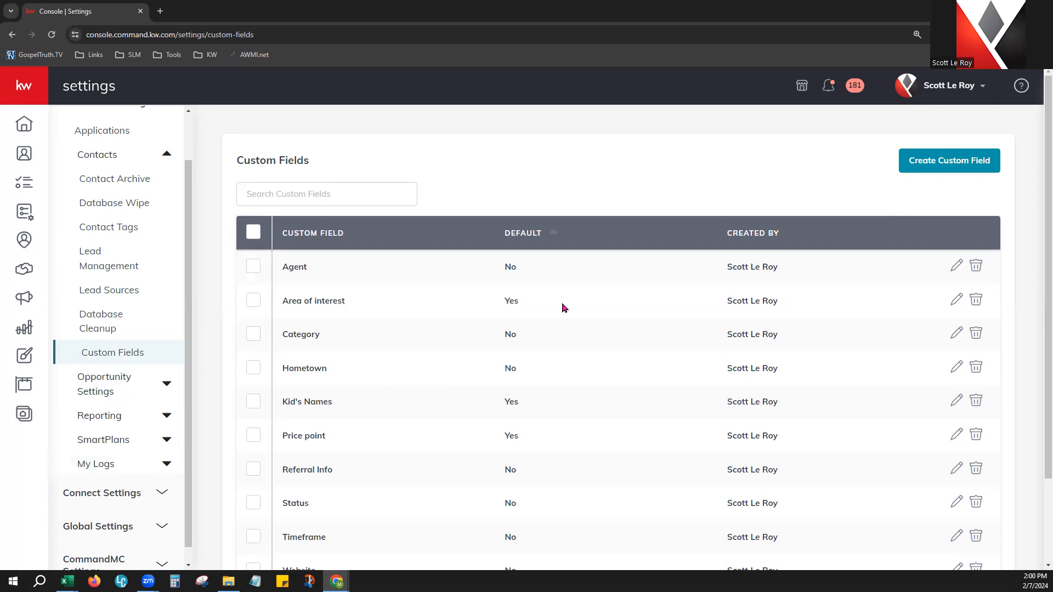
pyautogui.click(962, 156)
pyautogui.click(463, 295)
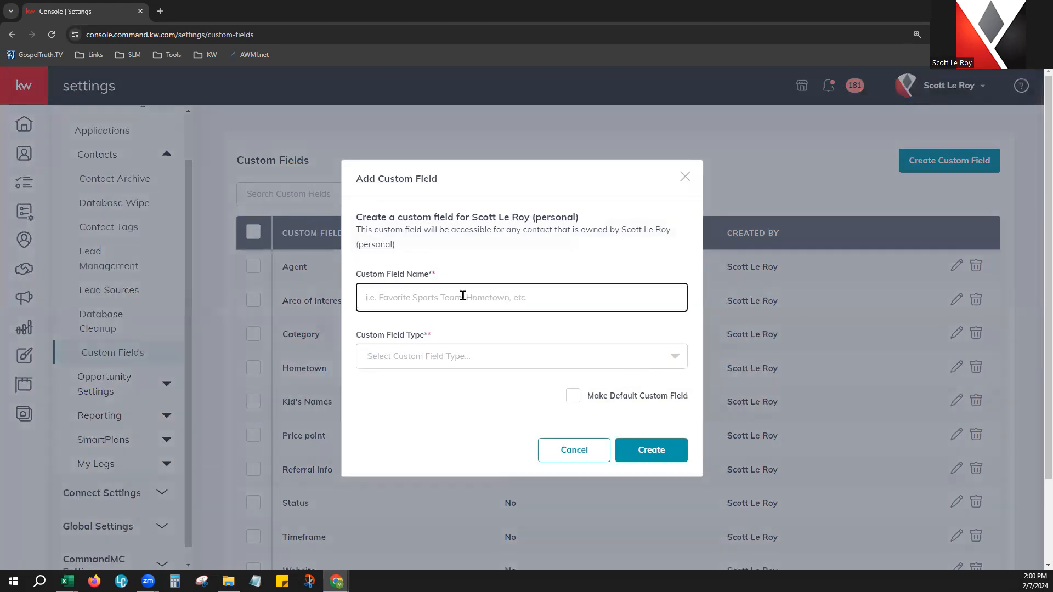
pyautogui.write('Oi')
pyautogui.click(503, 357)
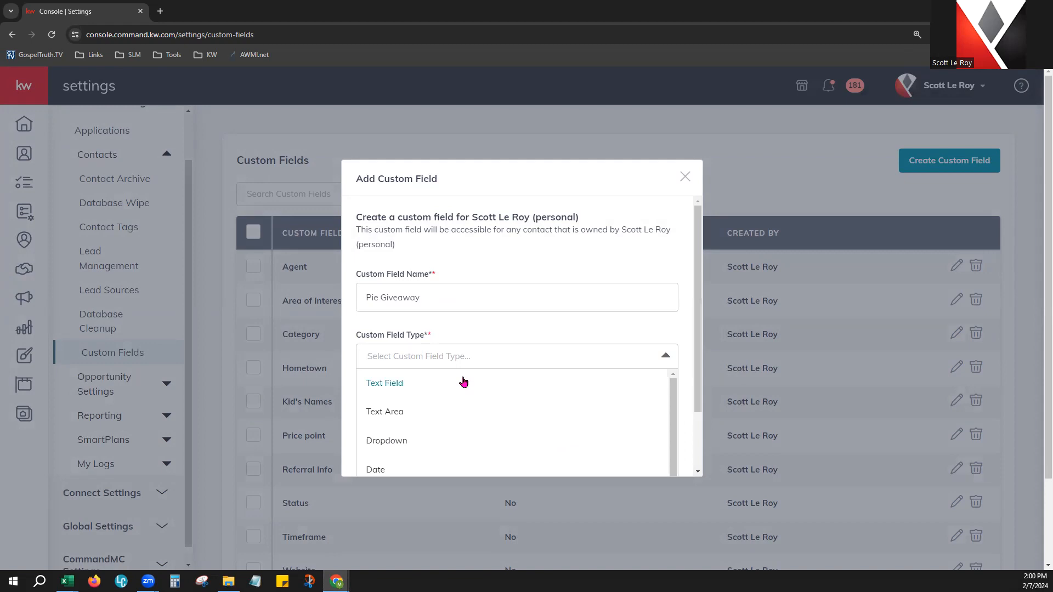
pyautogui.scroll(-1, 438, 420)
pyautogui.click(404, 392)
# Step: Add the dropdown options Cherry and Apple and create the non-default custom field
pyautogui.click(434, 363)
pyautogui.write('Cherry')
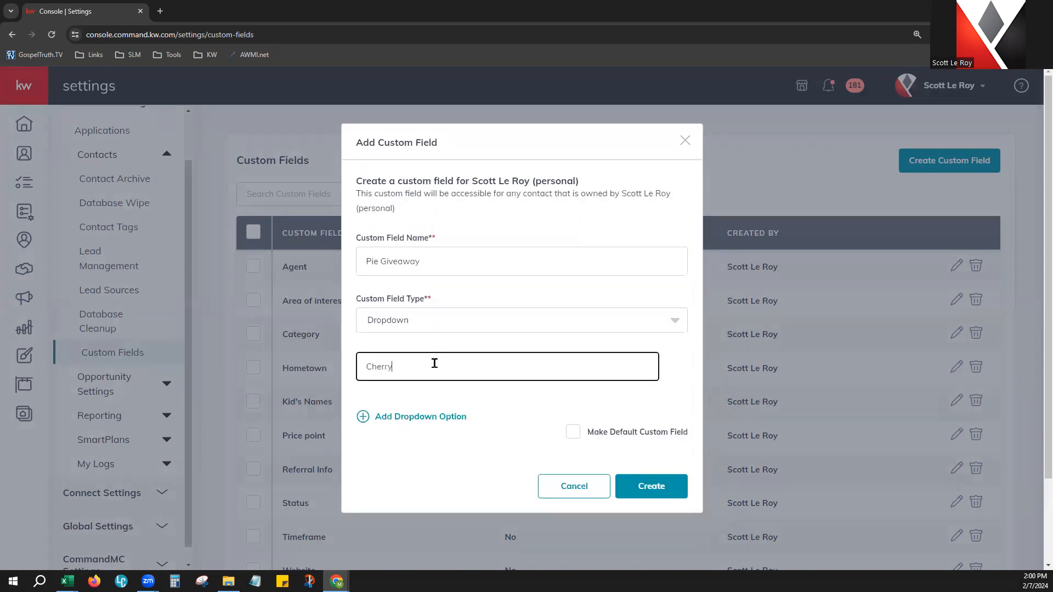
pyautogui.click(434, 427)
pyautogui.click(450, 395)
pyautogui.write('Apple')
pyautogui.click(514, 422)
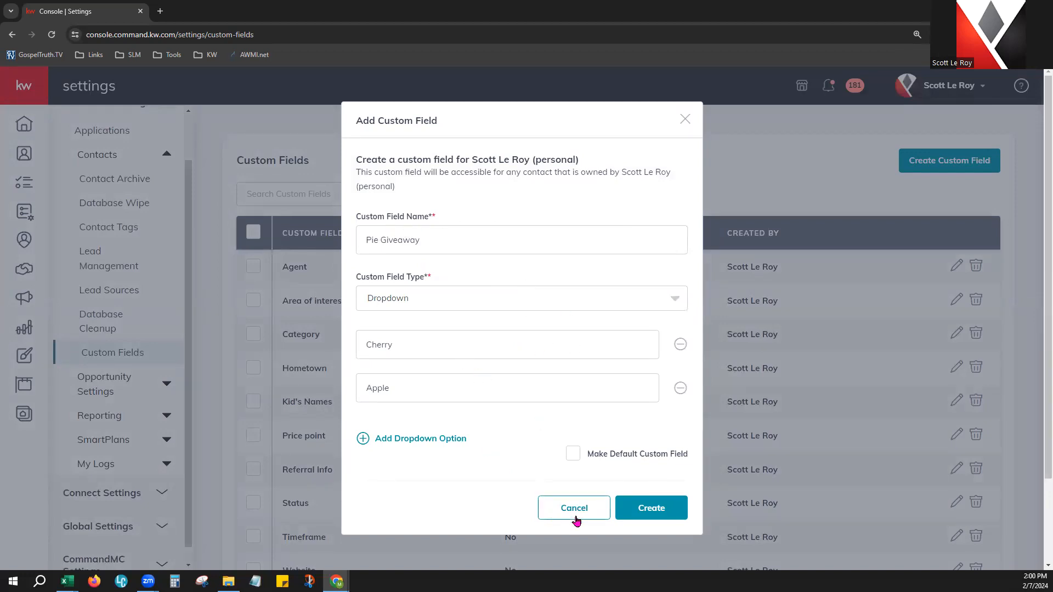
pyautogui.click(573, 454)
pyautogui.moveTo(605, 455); pyautogui.dragTo(681, 458)
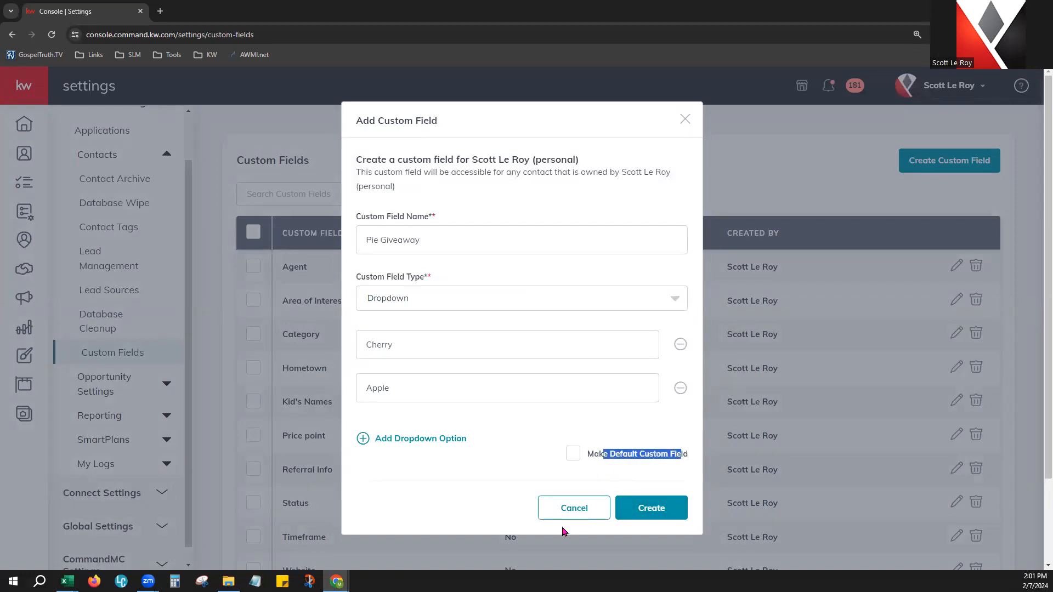
pyautogui.click(662, 507)
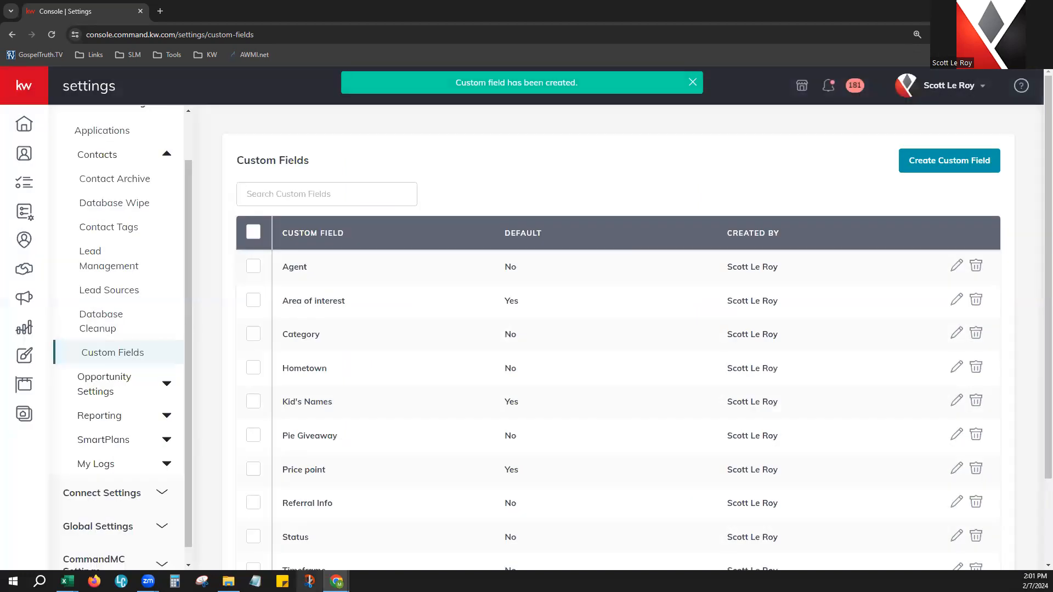
# Step: Open the log of contact imports and review its columns through to the original and error file downloads
pyautogui.click(158, 473)
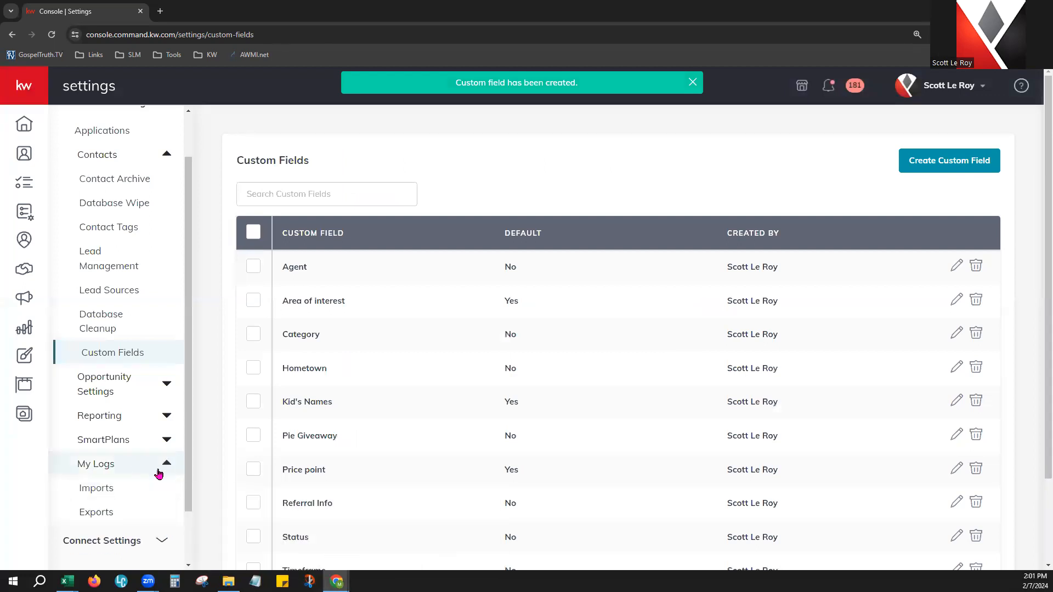
pyautogui.scroll(-1, 154, 463)
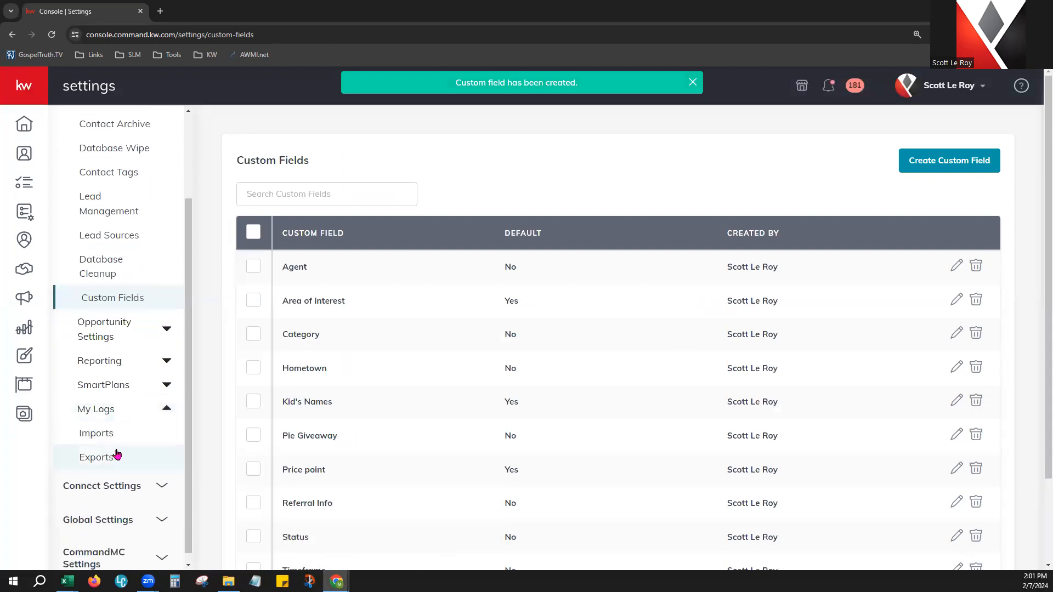
pyautogui.click(109, 408)
pyautogui.click(86, 442)
pyautogui.click(86, 436)
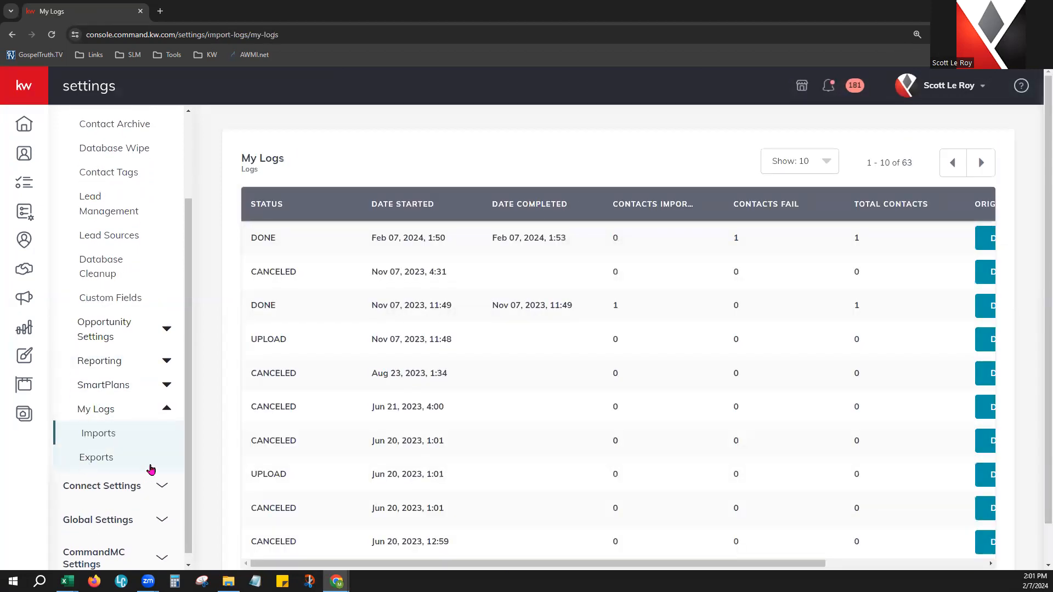
pyautogui.moveTo(523, 566); pyautogui.dragTo(685, 565)
pyautogui.click(700, 205)
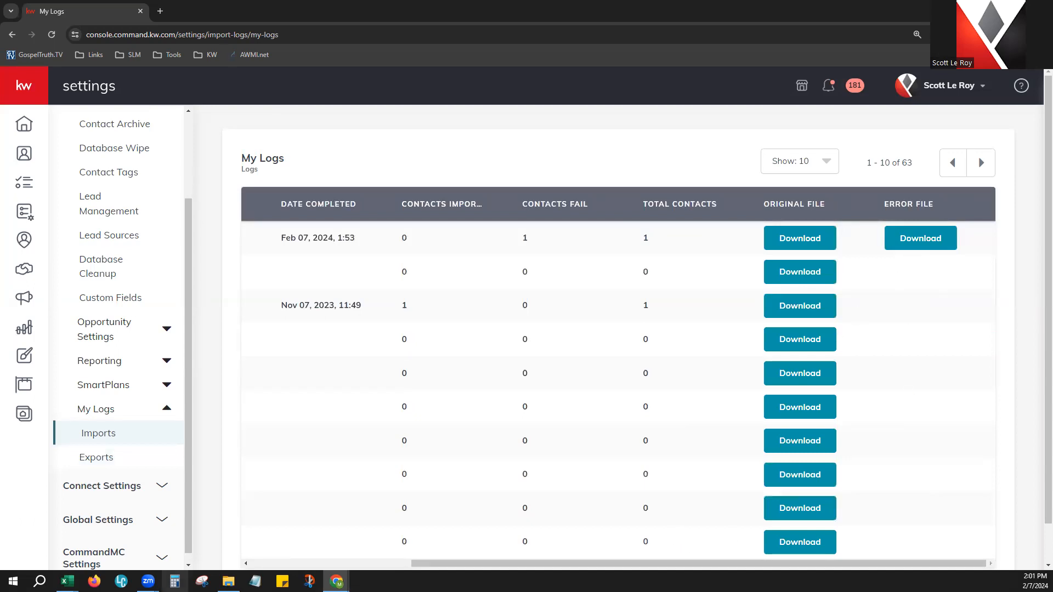
# Step: Return to the Contacts page
pyautogui.click(25, 164)
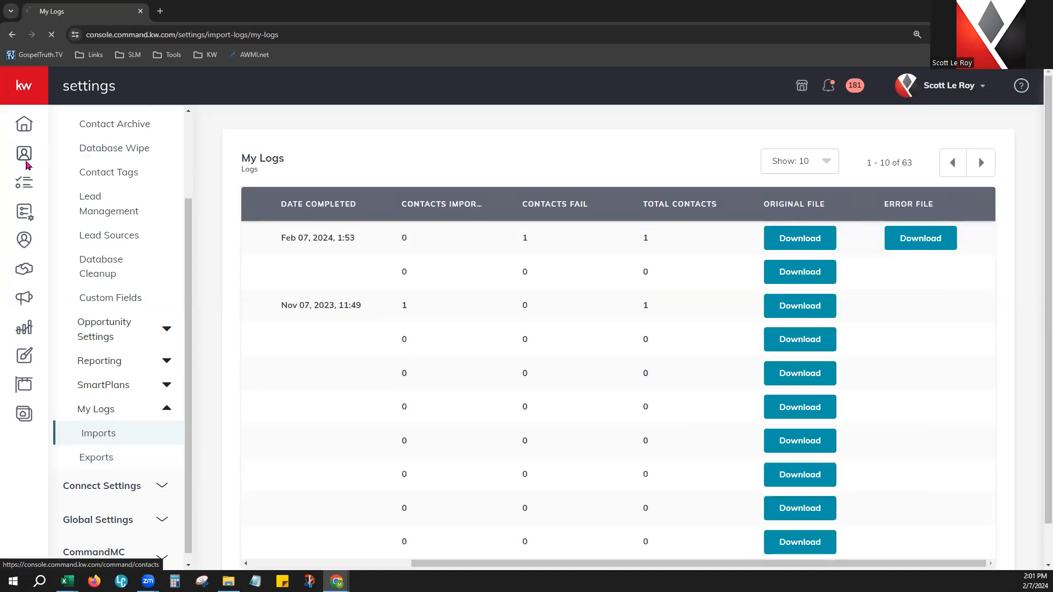